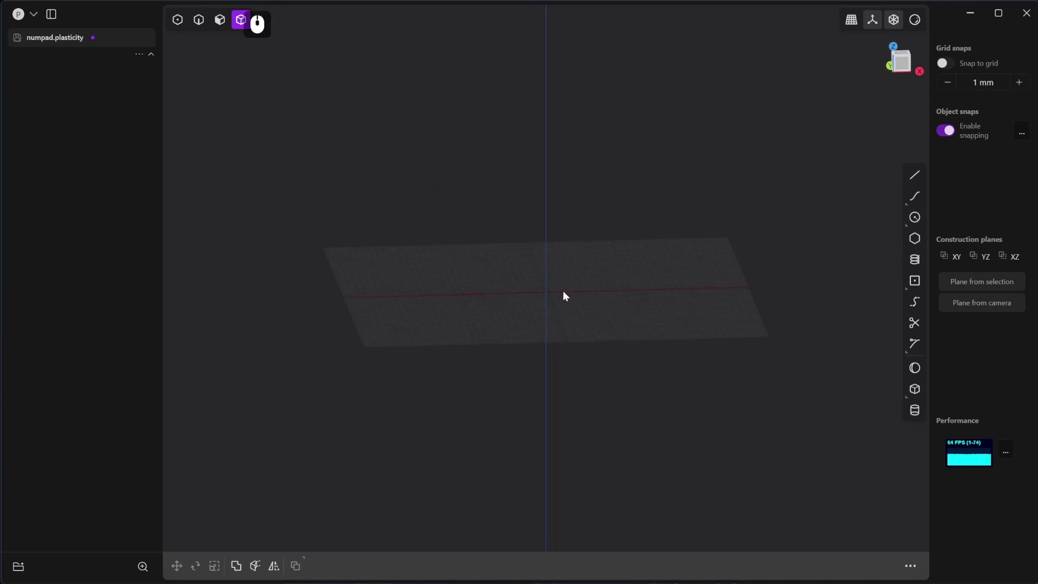
Step: Draw a 15 × 15 mm center rectangle at the origin on the XY plane in top view
click(855, 20)
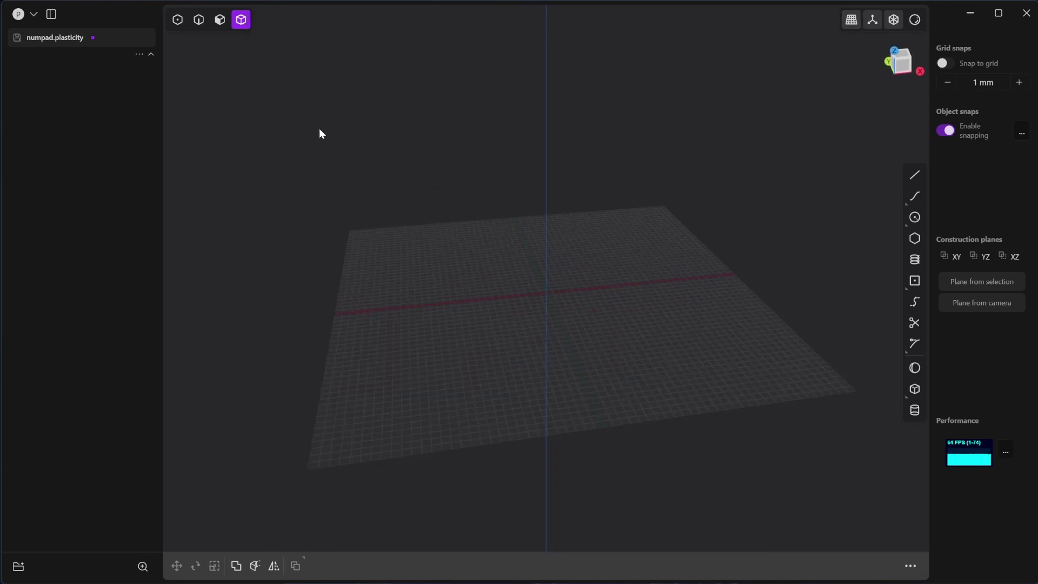
key(KP_Divide)
key(KP_7)
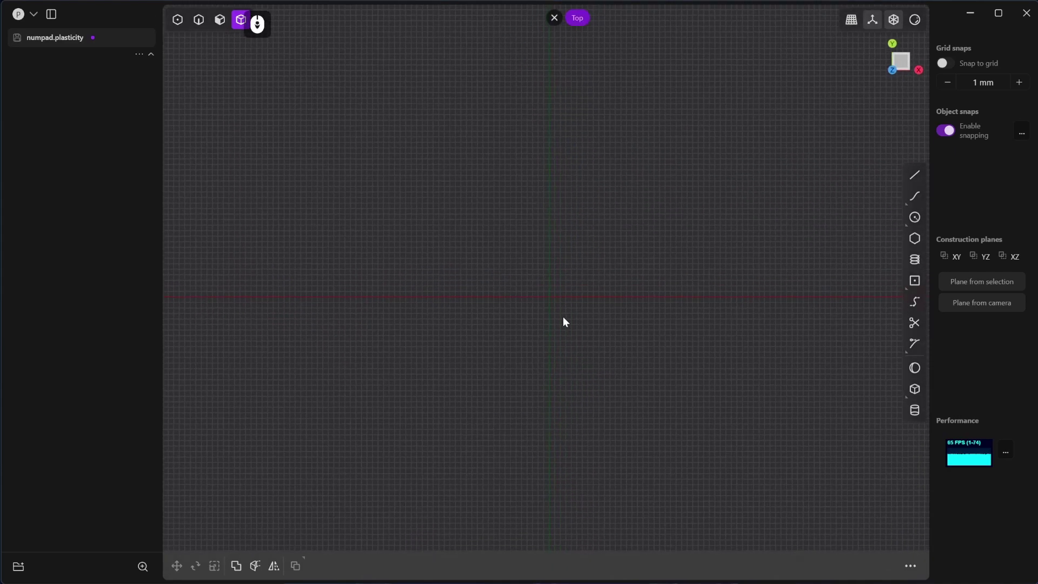
shift+middle_drag(564, 317, 557, 278)
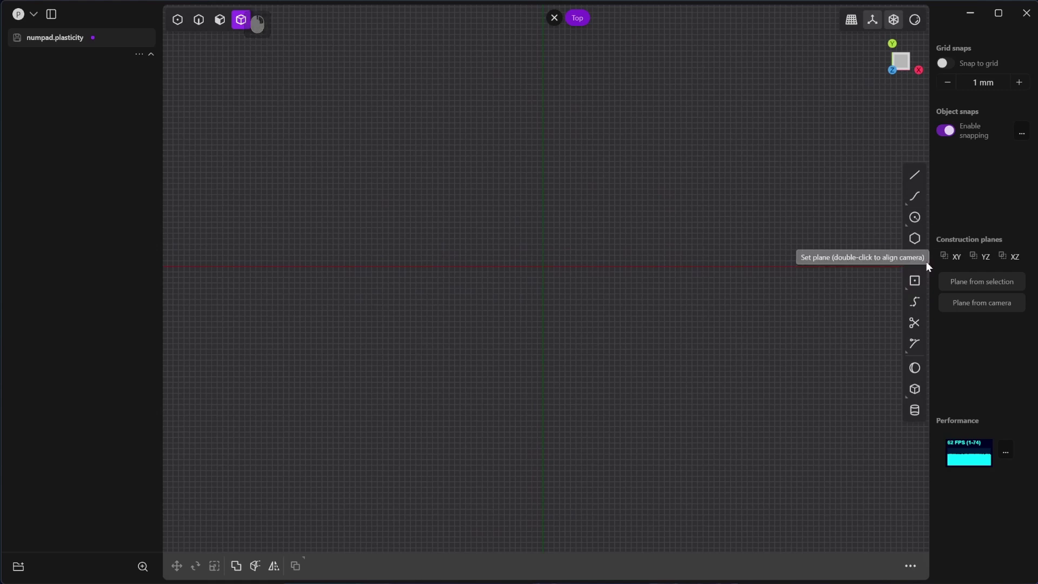
click(888, 279)
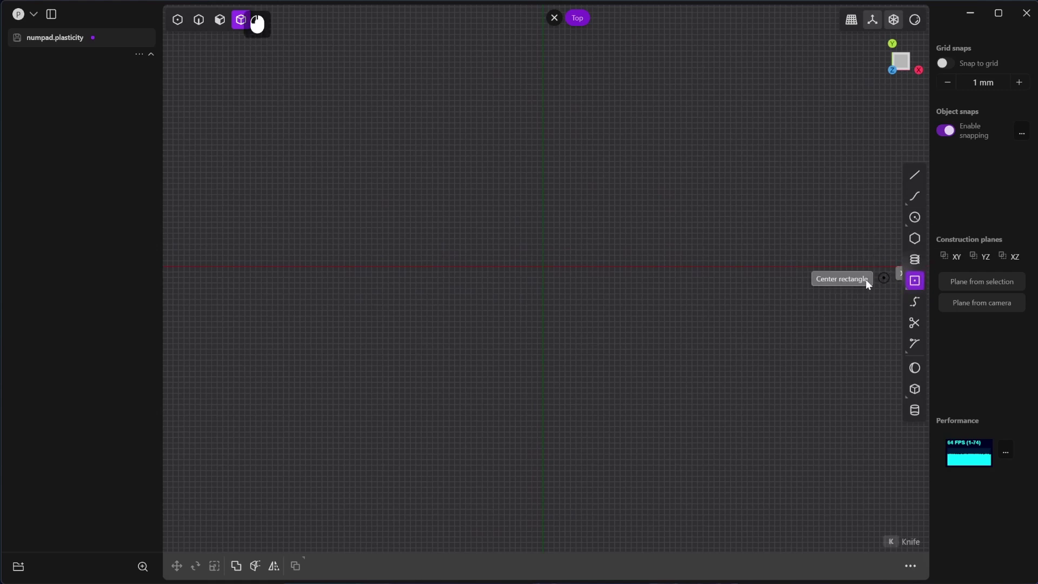
click(543, 266)
key(Tab)
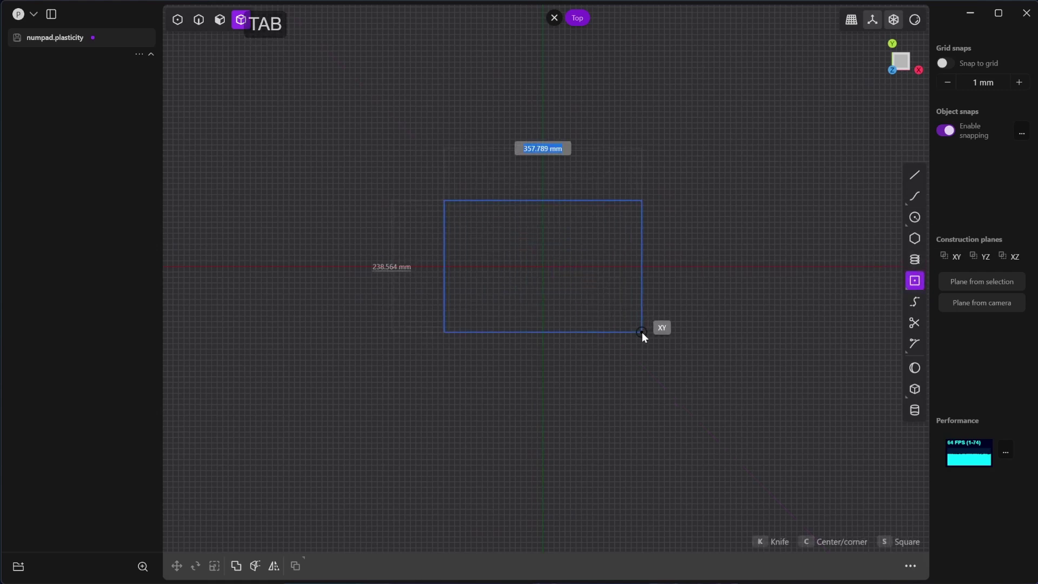
text(15)
key(Tab)
text(15)
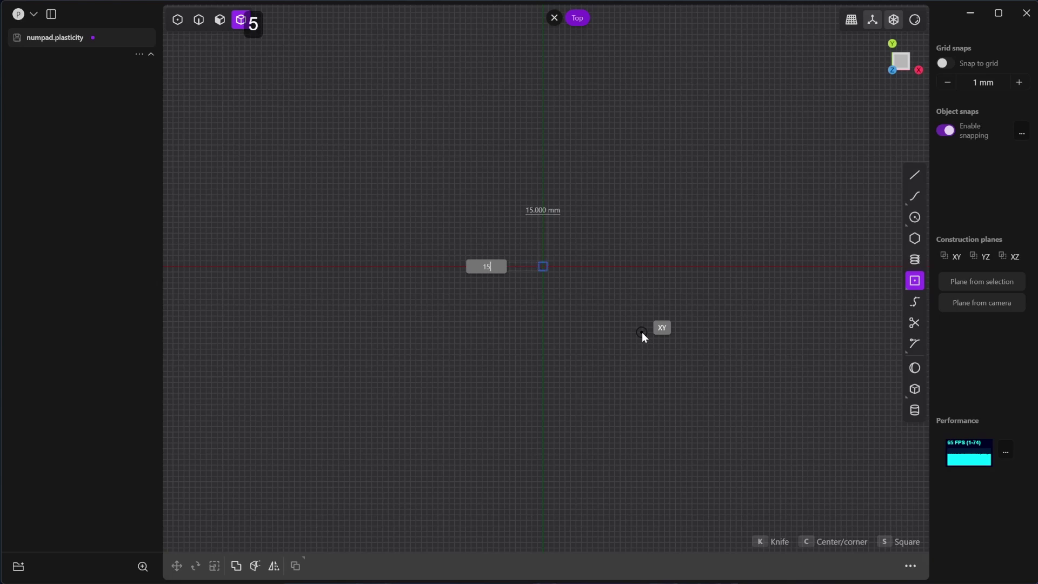
key(Return)
Step: Fillet all four corners of the square with a distance of 3 mm
scroll(570, 285, up, 2)
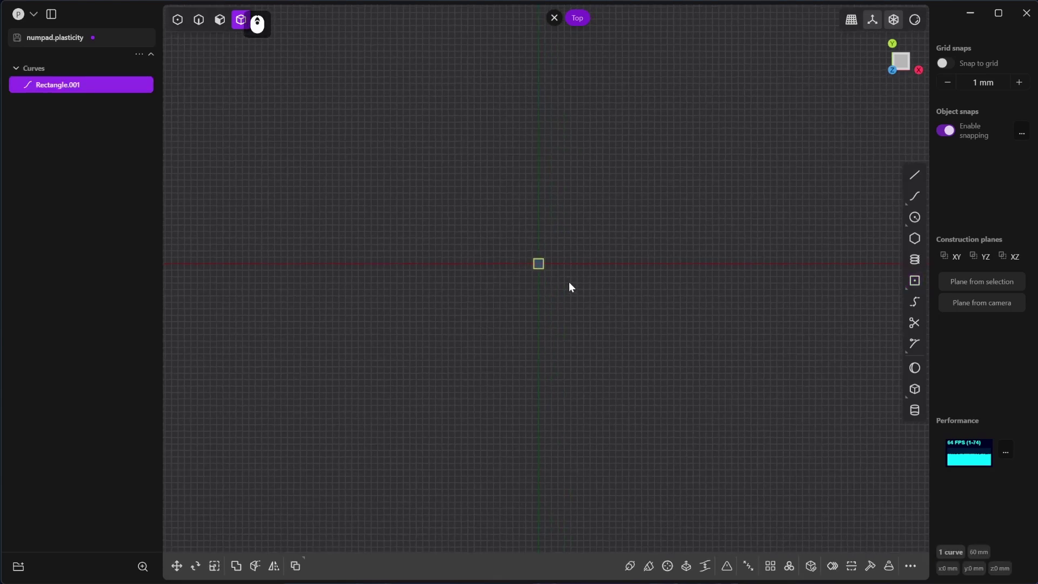
key(slash)
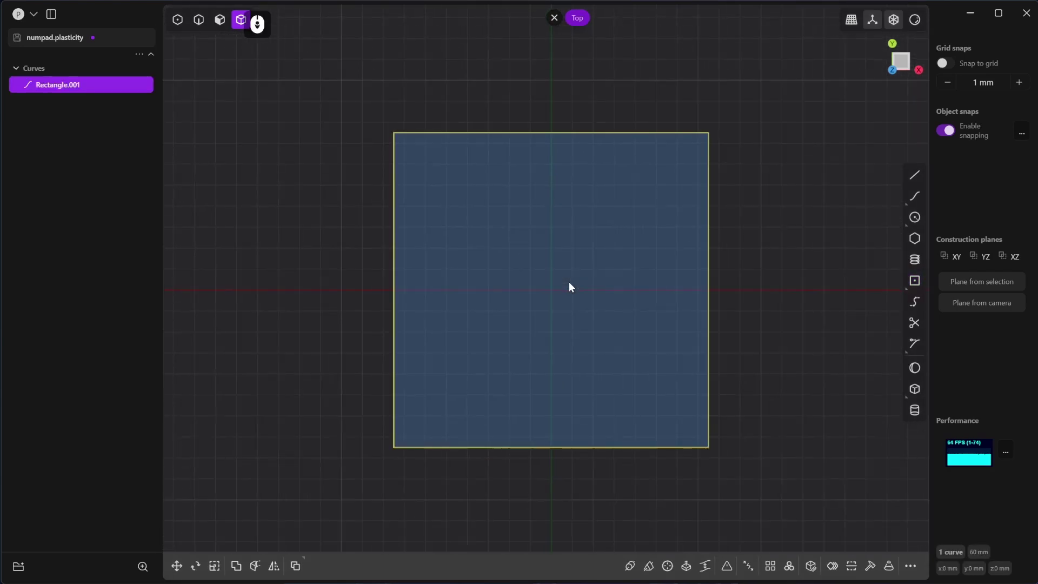
key(3)
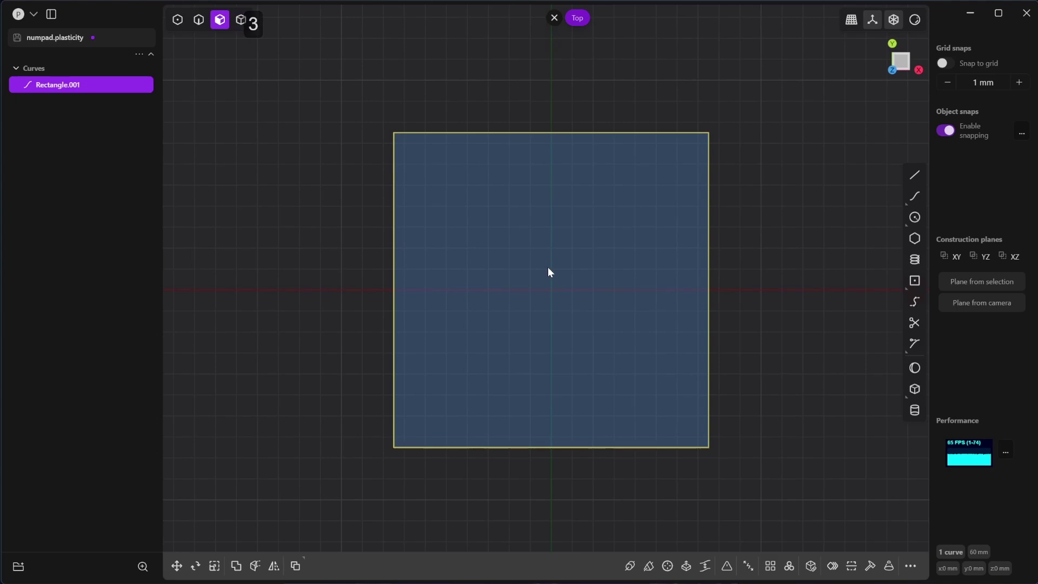
key(2)
key(b)
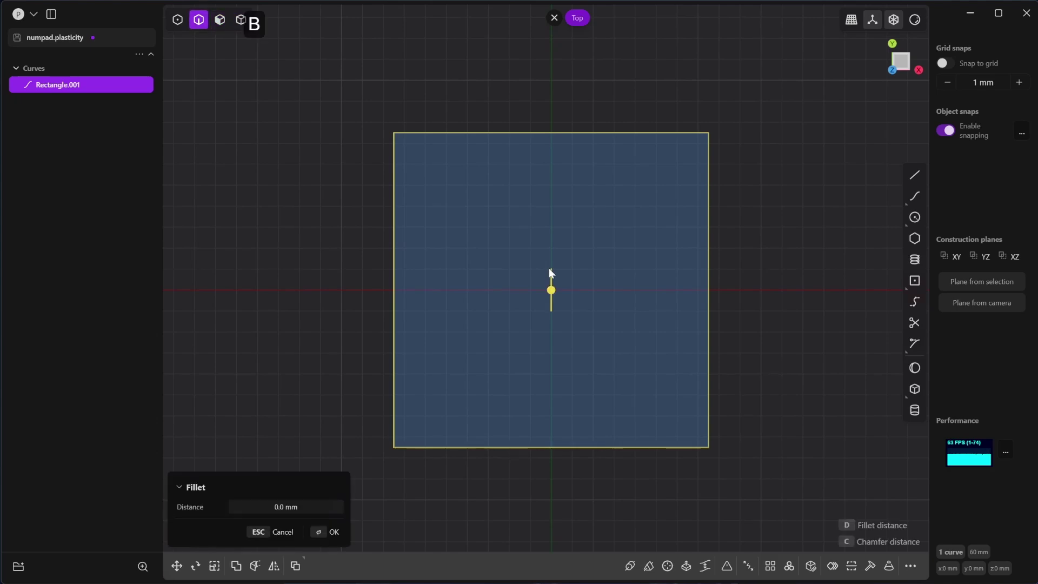
mouse_move(549, 270)
mouse_down()
mouse_move(545, 336)
mouse_move(548, 263)
mouse_up()
click(300, 508)
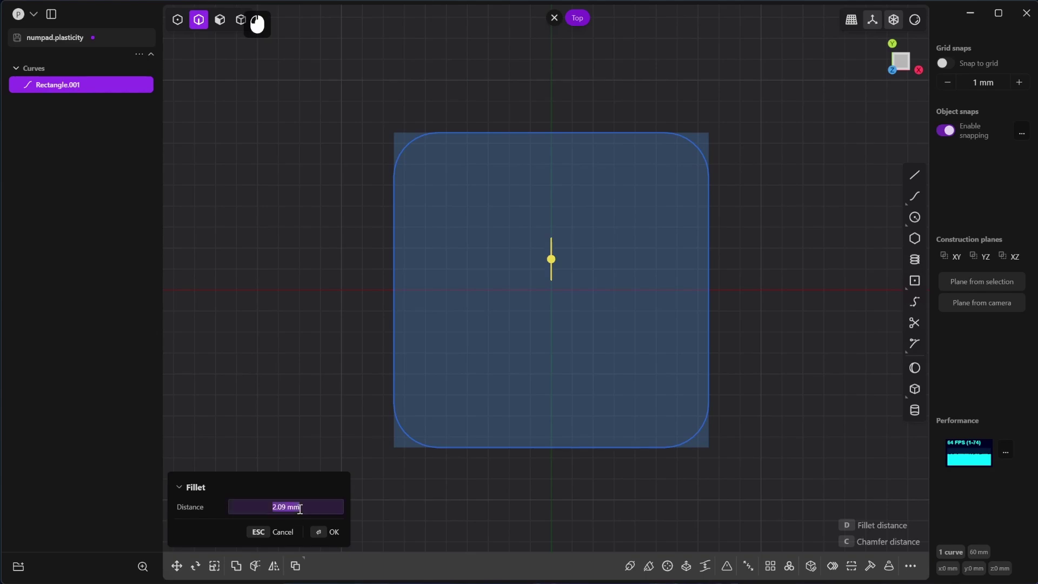
text(3)
key(Return)
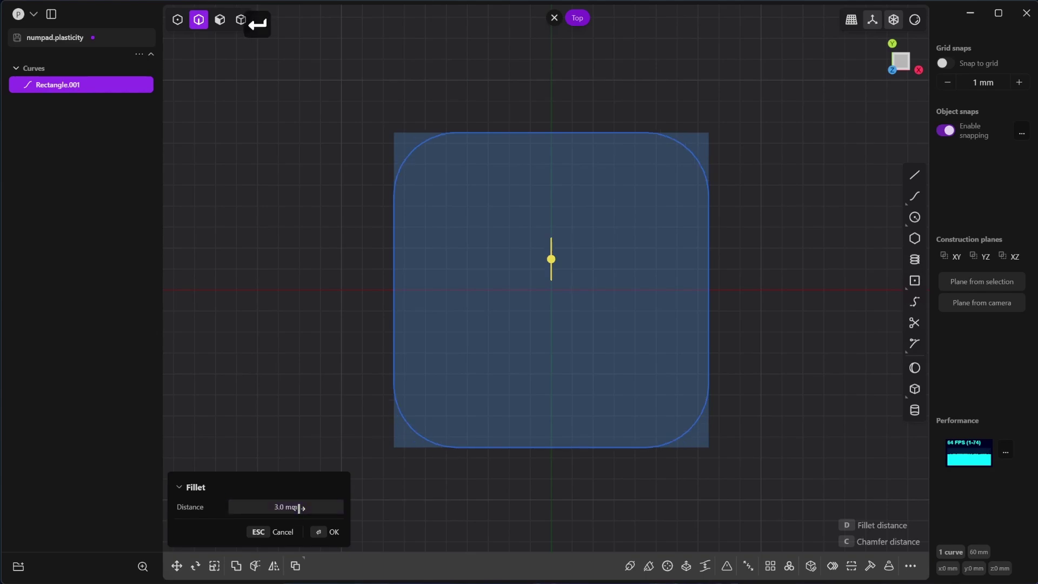
middle_drag(640, 424, 640, 366)
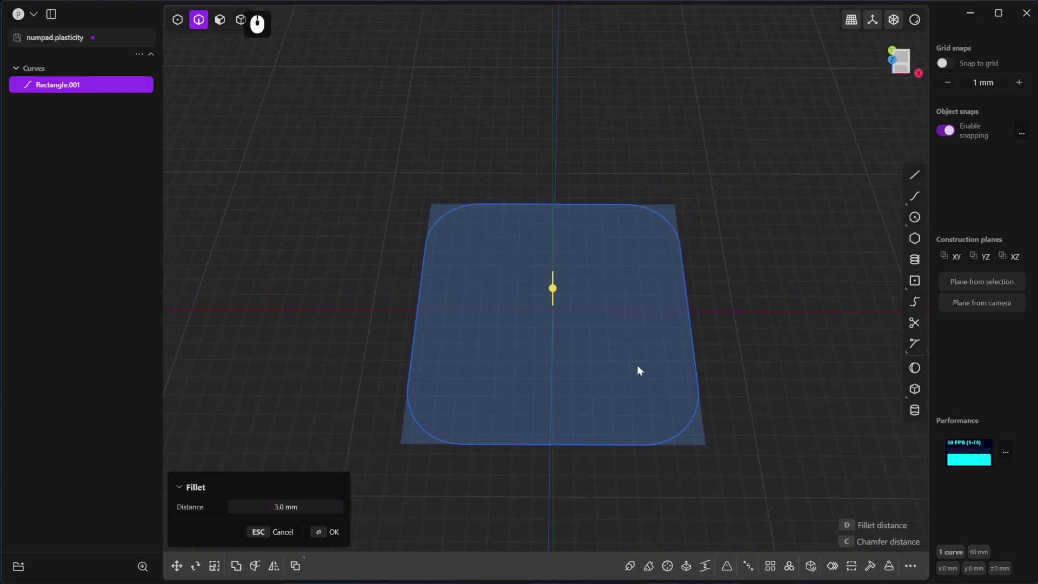
click(335, 532)
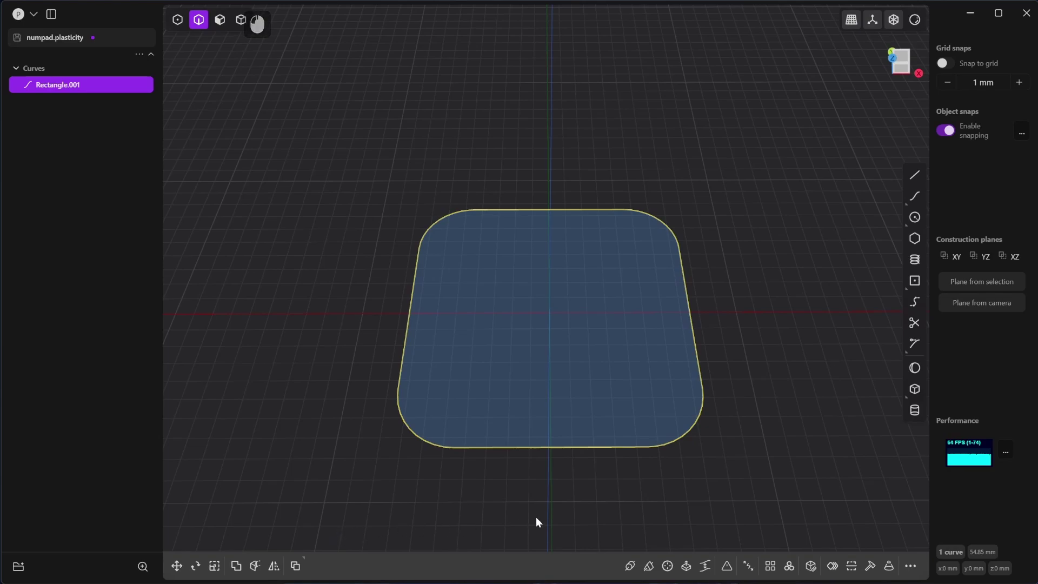
Step: Extrude the rounded square region upward 3 mm into a solid
key(3)
click(580, 398)
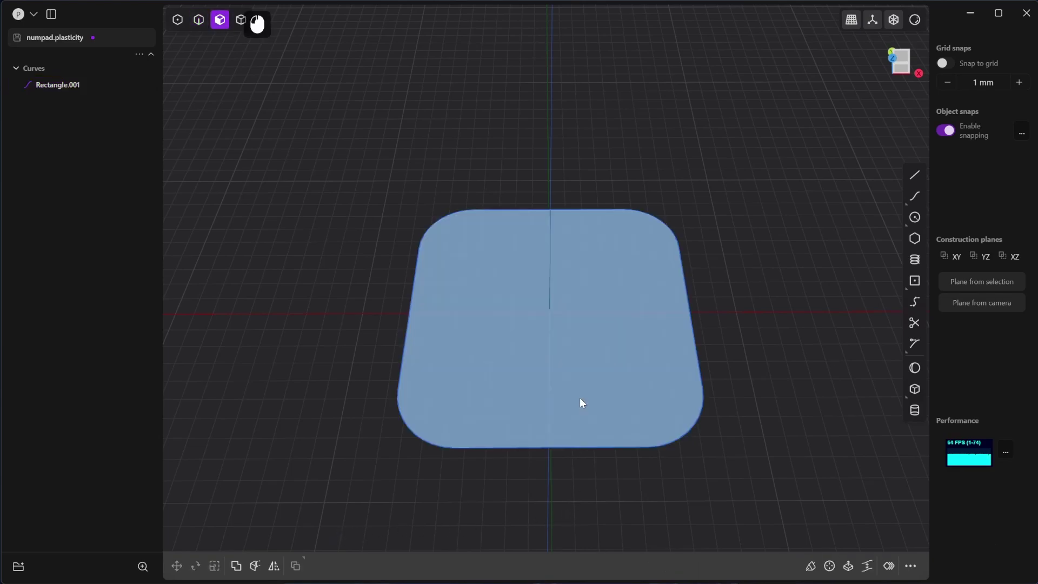
key(e)
drag(582, 377, 586, 339)
click(264, 446)
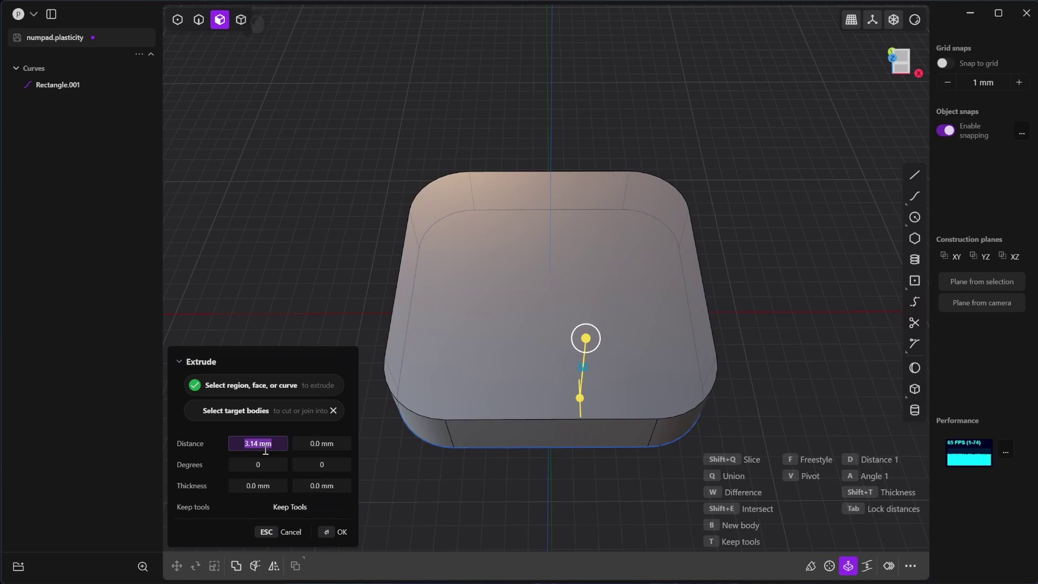
text(3)
key(Return)
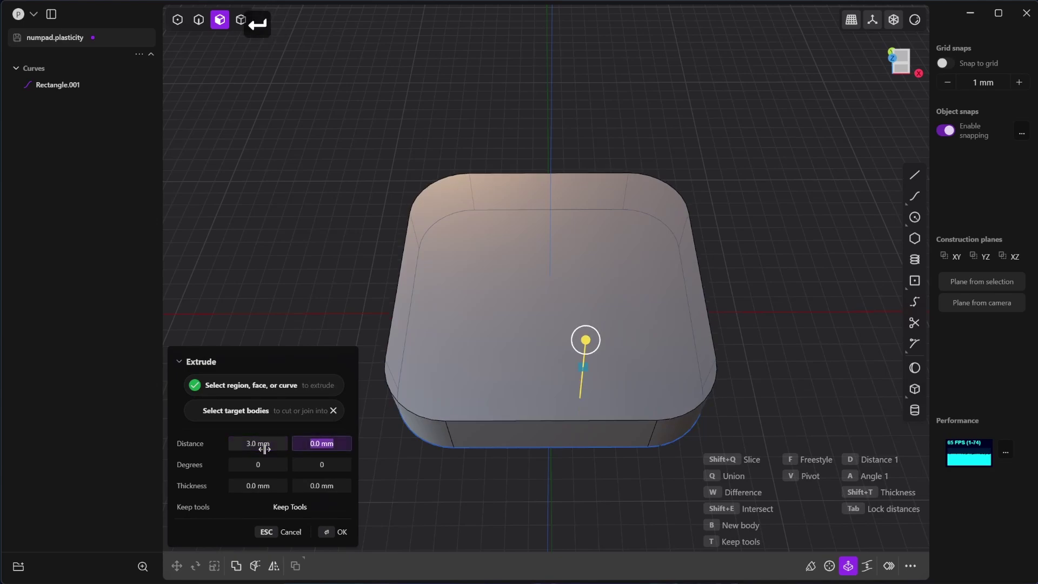
click(342, 534)
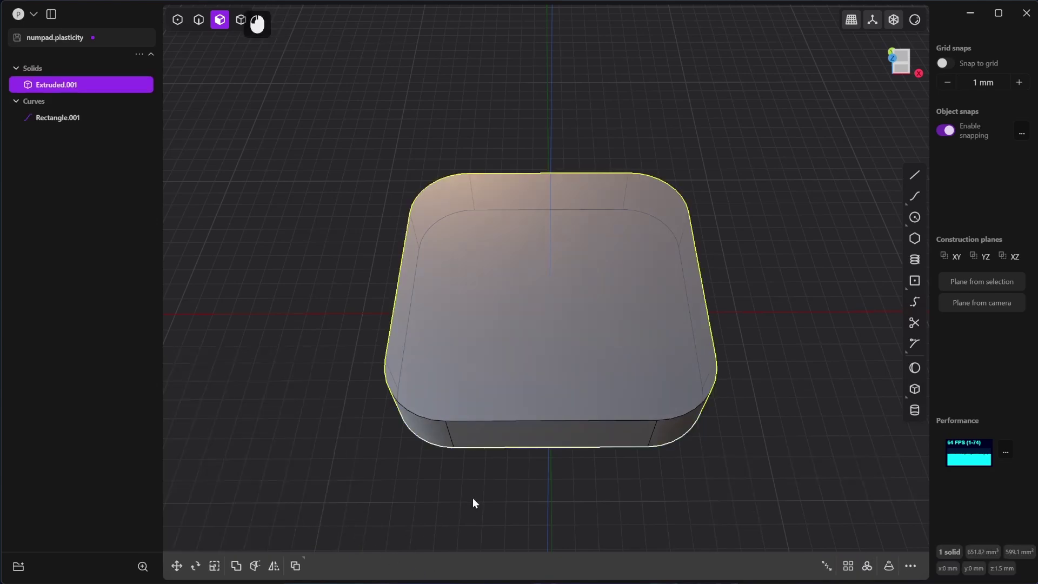
Step: Draw a 13 mm diameter circle centered on the solid's top face
scroll(473, 497, down, 2)
middle_drag(707, 491, 709, 470)
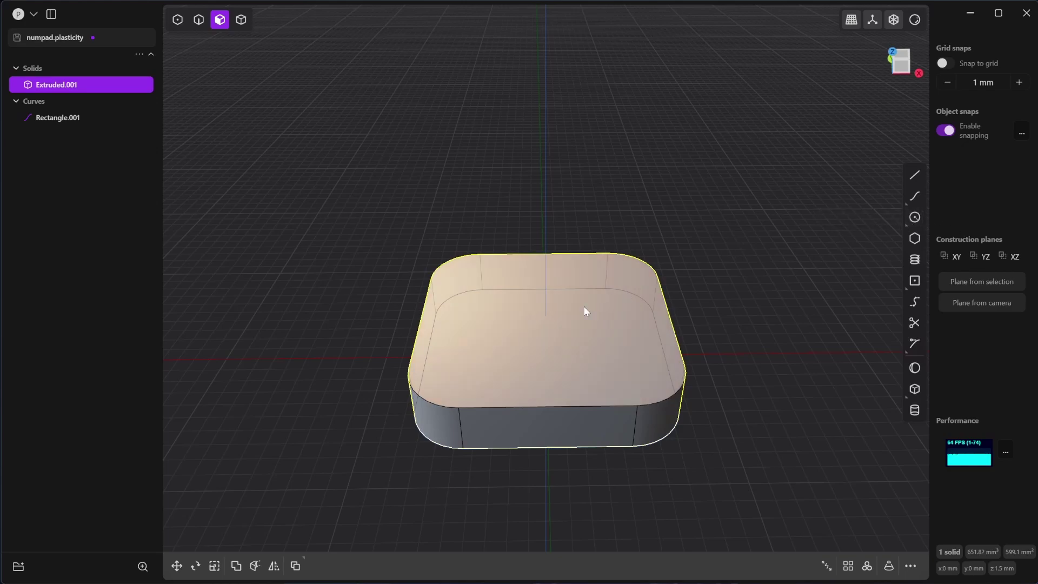
key(KP_7)
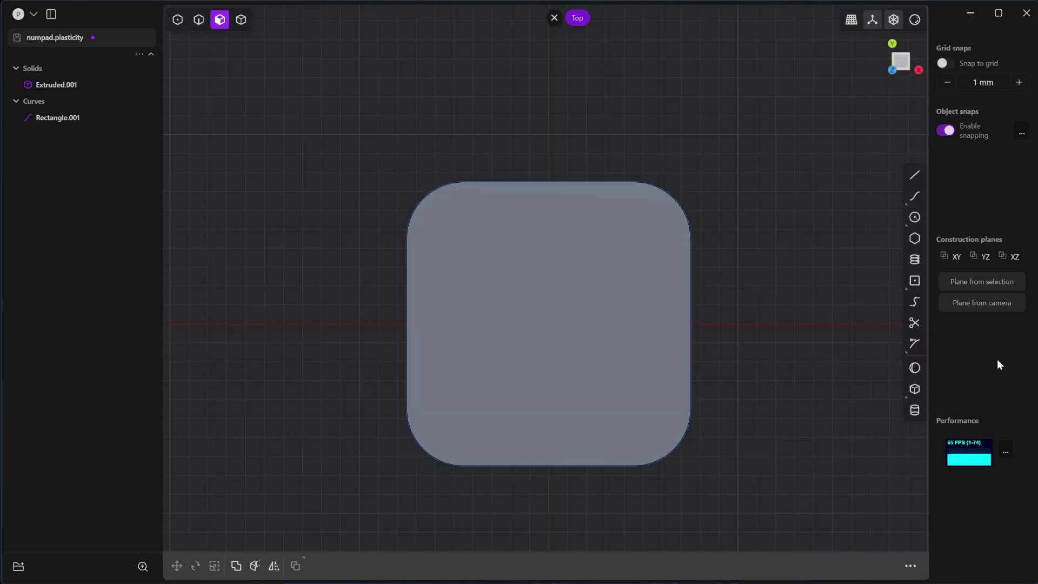
click(915, 218)
click(548, 324)
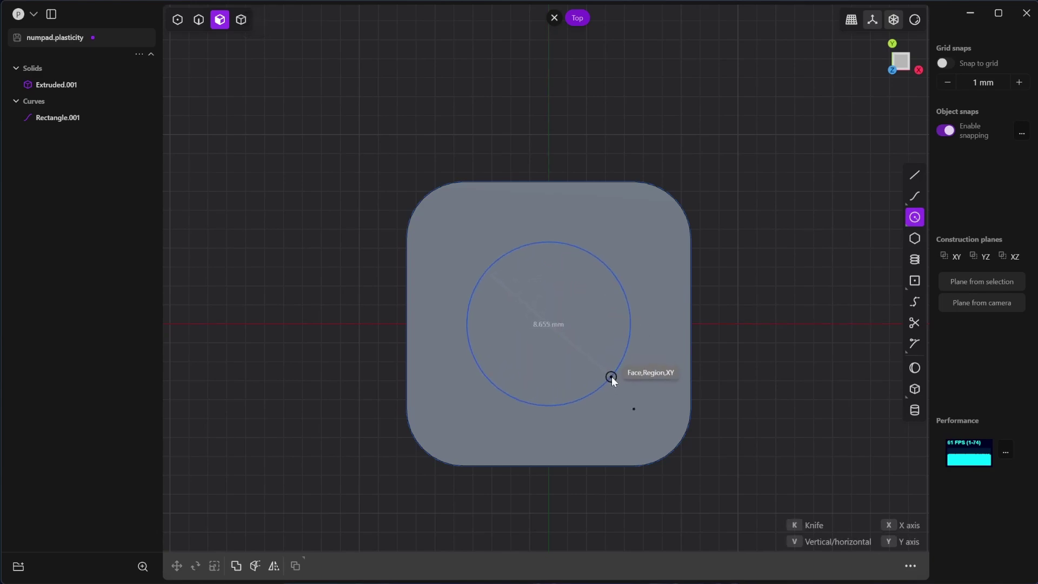
key(Tab)
text(13)
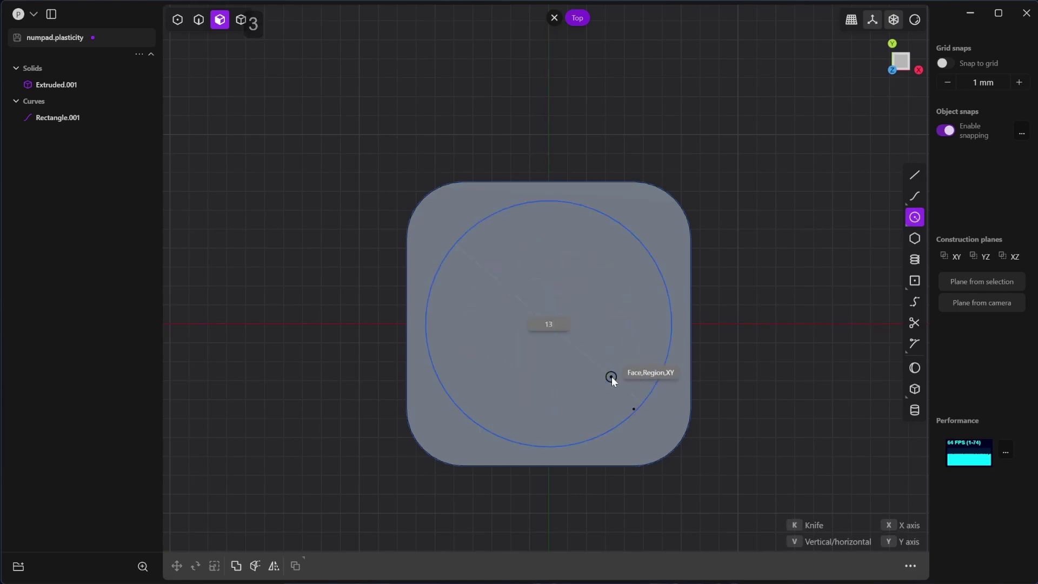
key(Return)
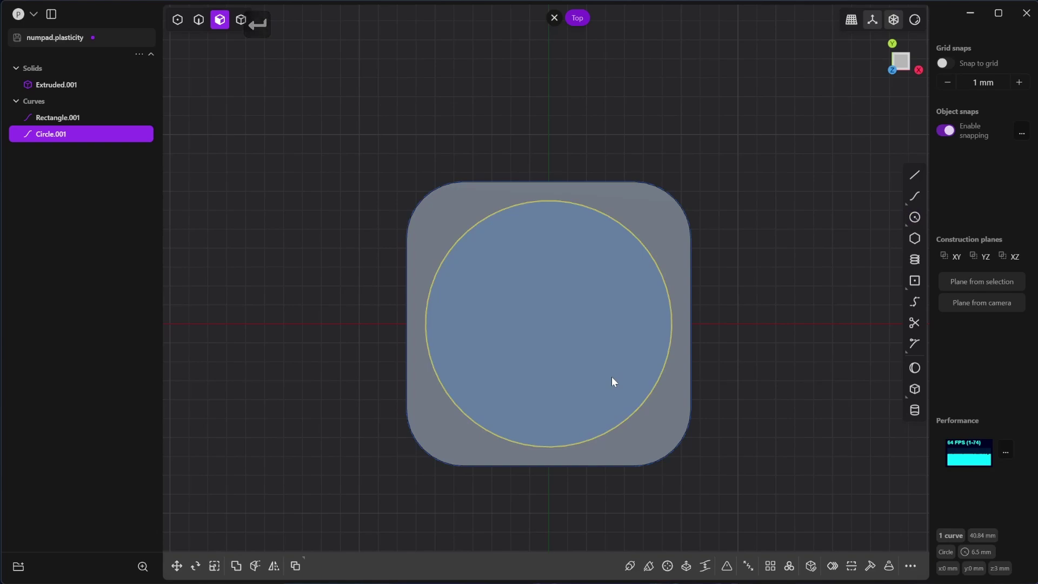
Step: Hide the extruded solid and draw a 1 mm line on the XZ plane straight down from the circle's center
middle_drag(706, 395, 779, 322)
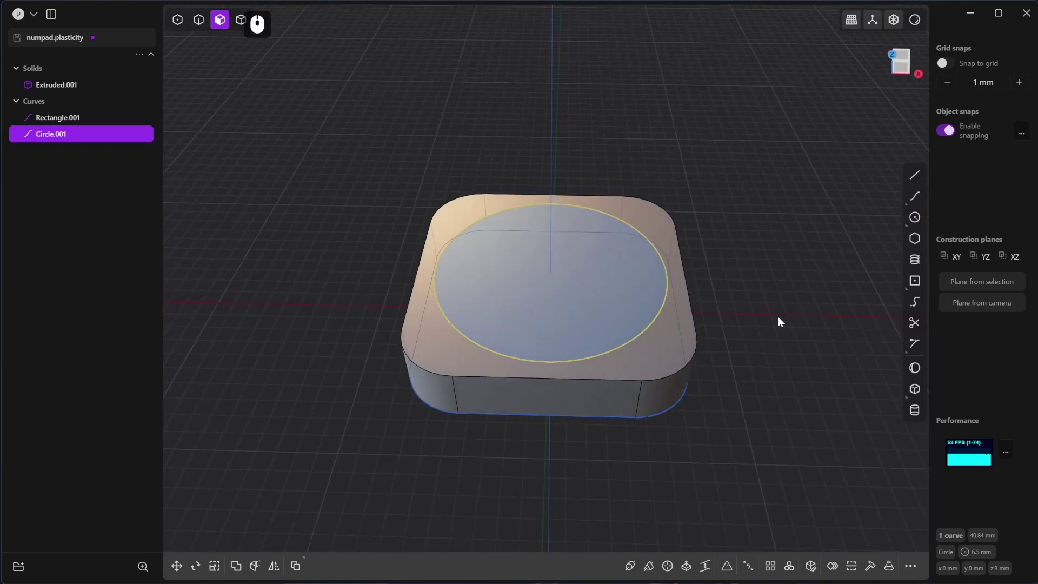
double_click(1014, 256)
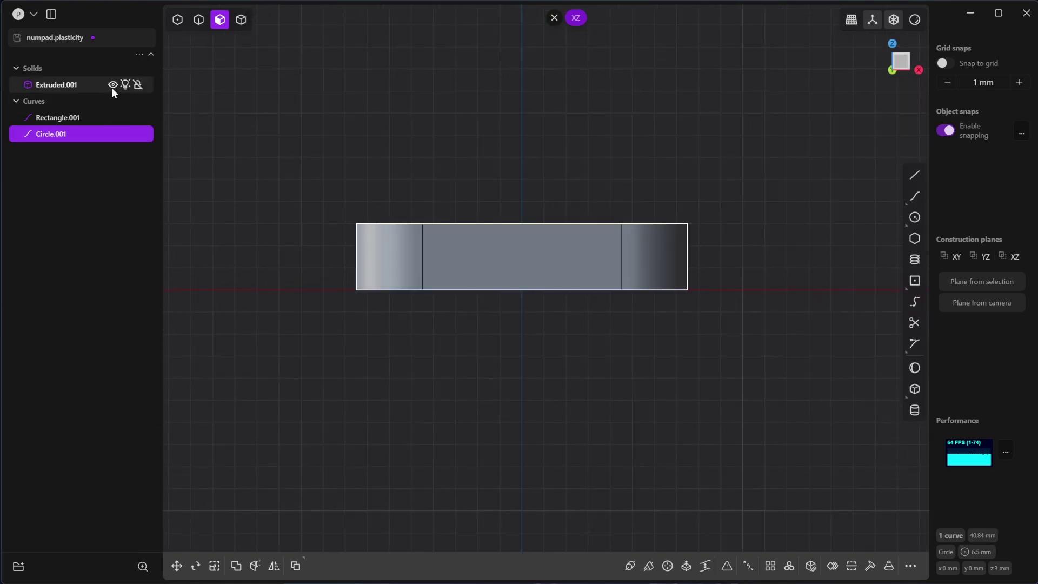
click(112, 84)
scroll(502, 229, up, 4)
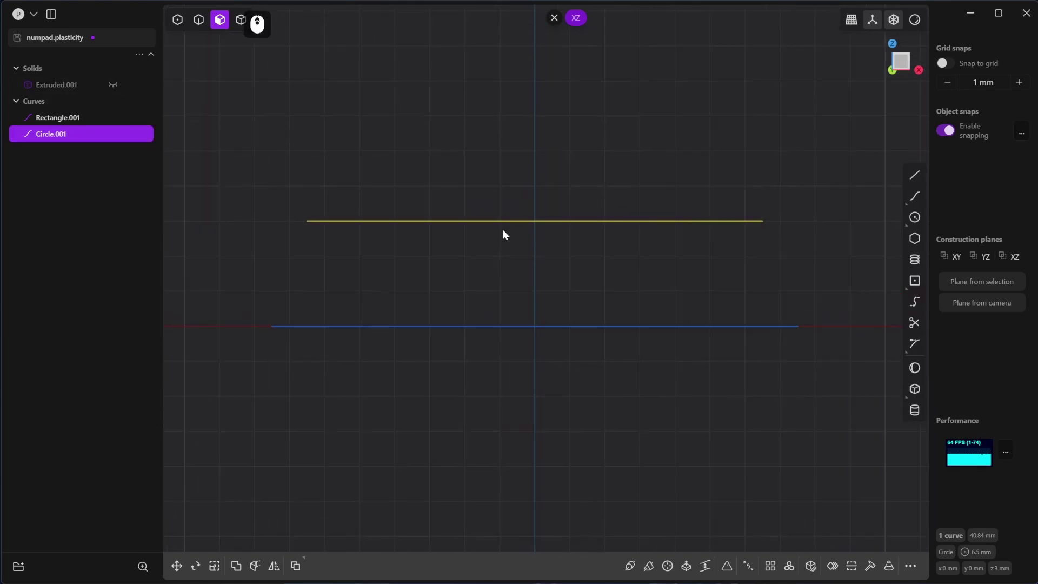
click(919, 178)
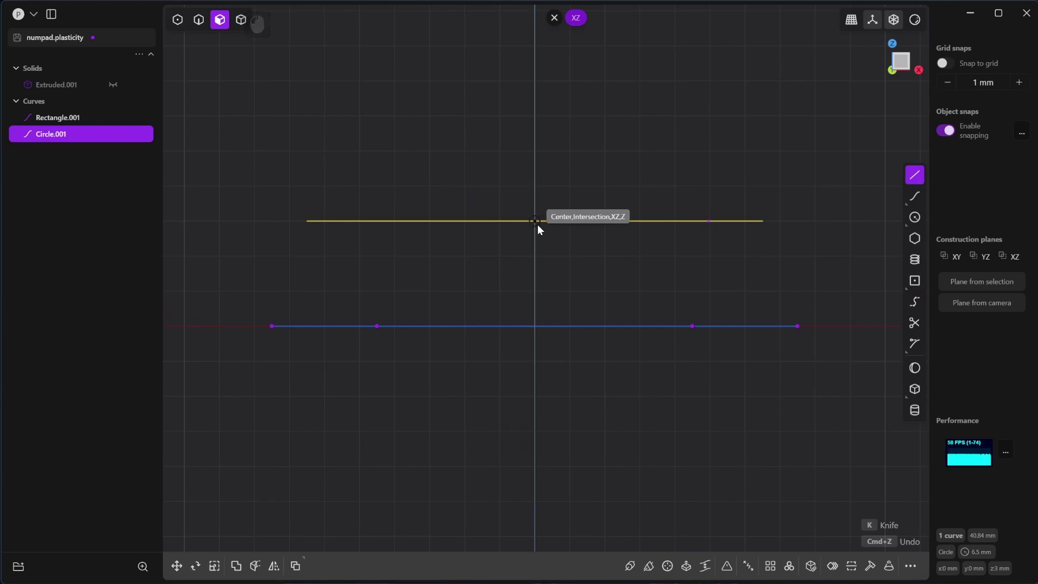
click(537, 239)
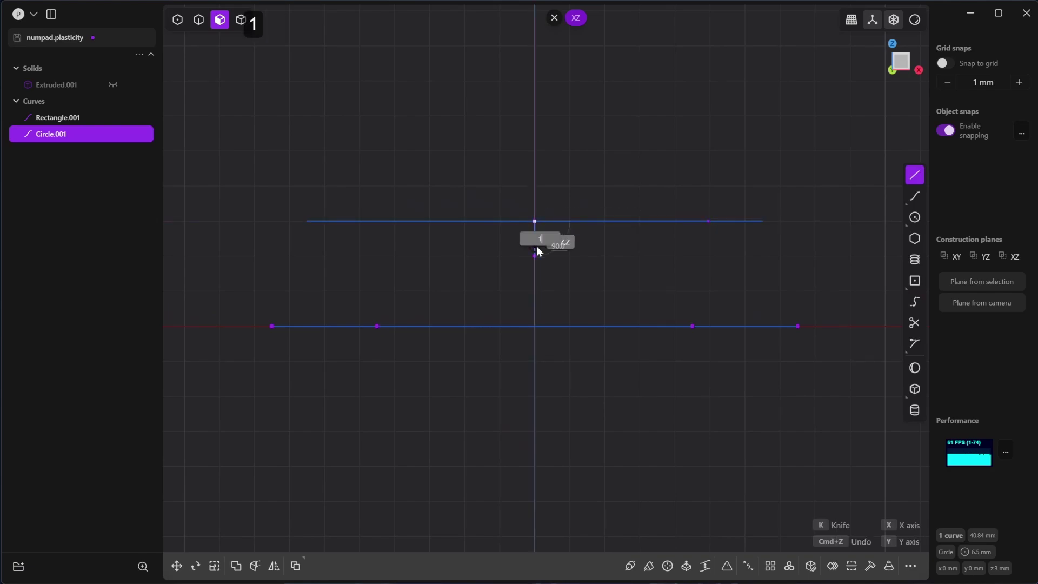
text(1)
key(Return)
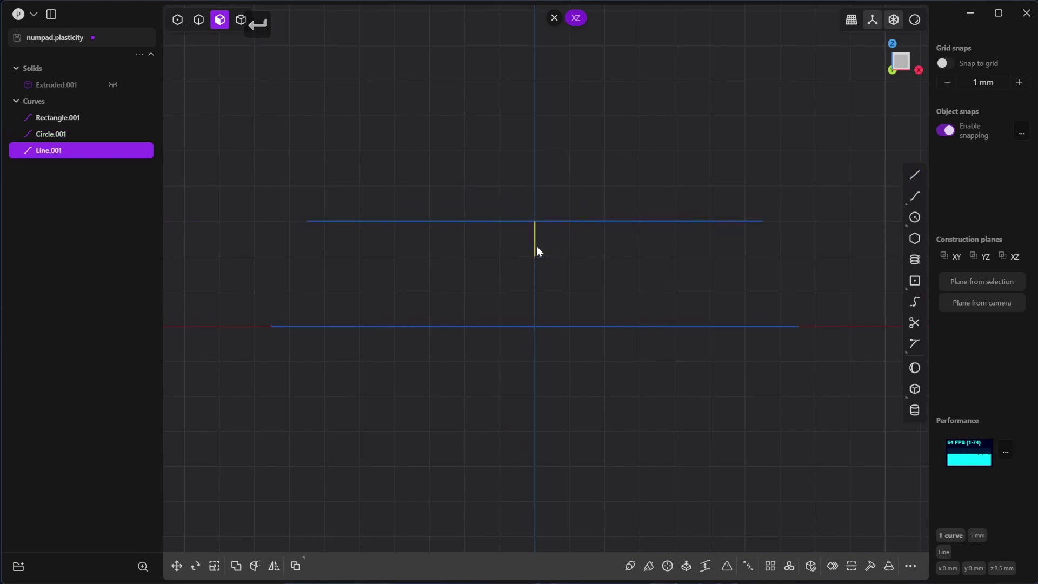
Step: Draw a spline from the short line's lower end through a point level with it, ending at the circle's +X edge
click(621, 260)
scroll(622, 259, up, 2)
click(915, 196)
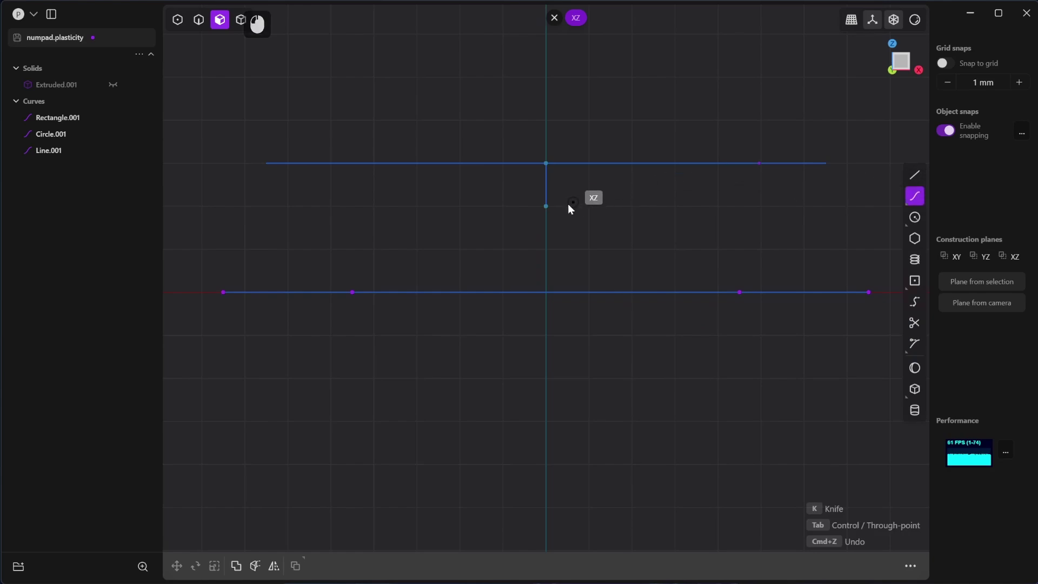
click(553, 206)
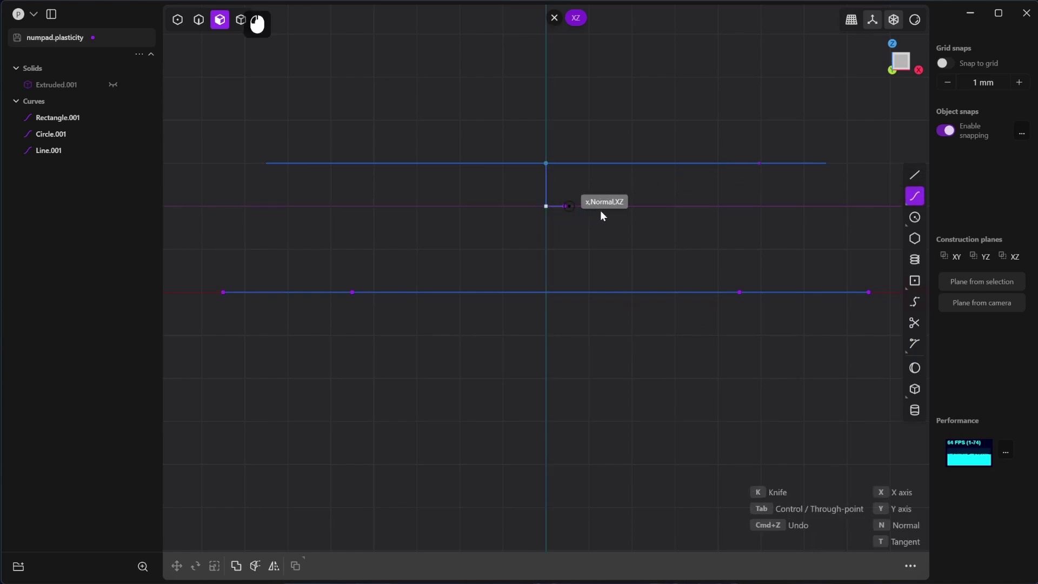
click(692, 206)
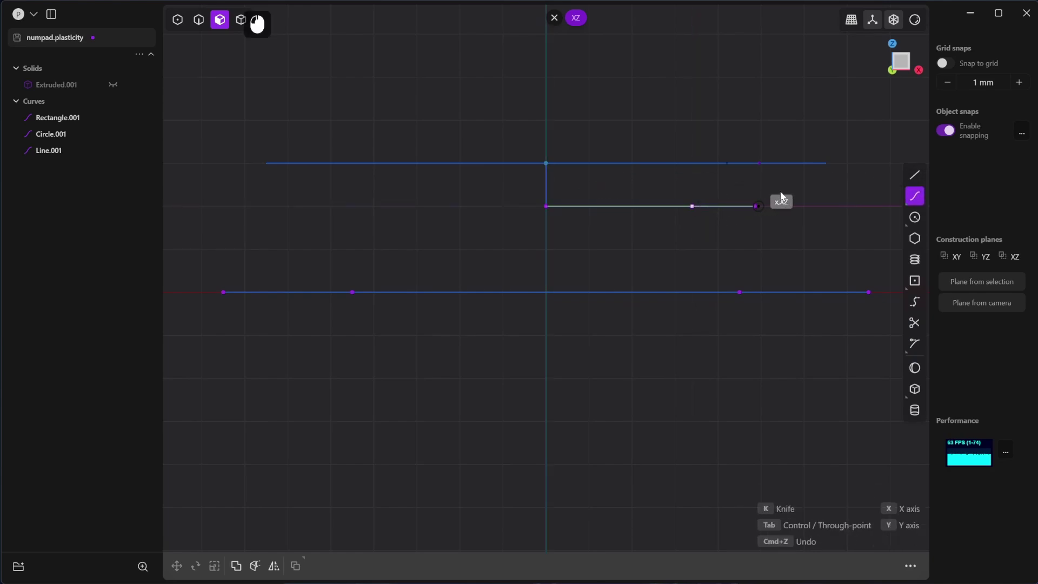
click(829, 167)
right_click(828, 168)
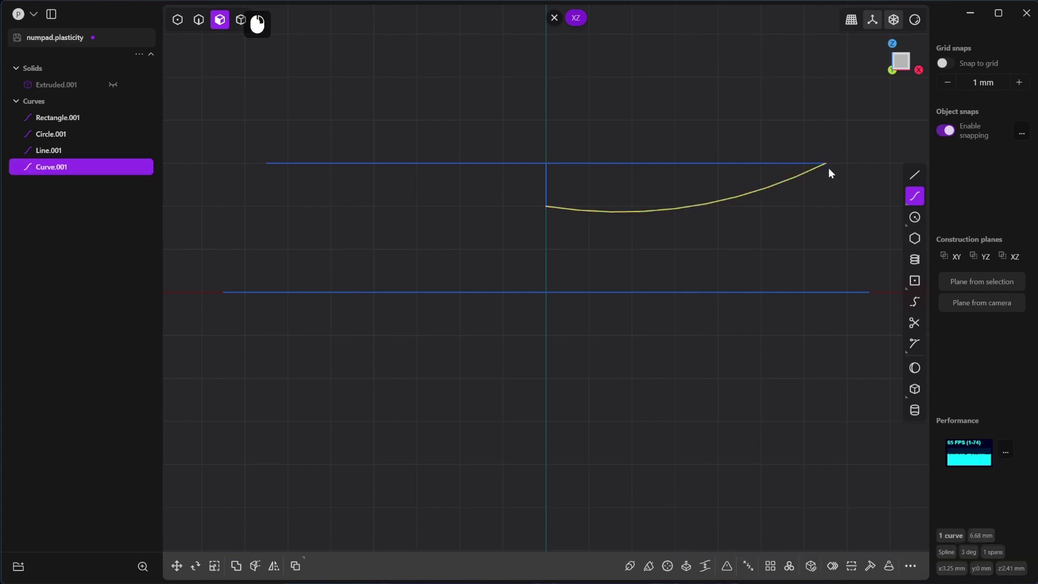
Step: Move the spline's second control point to about X 3.2 mm, Z 2 mm, level with the curve's start point
middle_drag(826, 180, 777, 243)
key(KP_1)
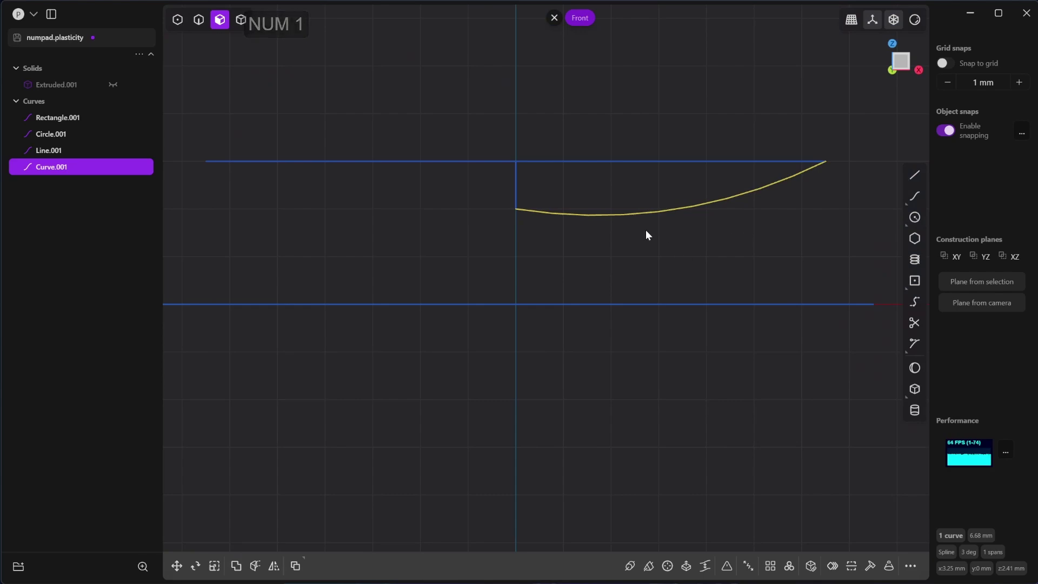
scroll(606, 215, up, 3)
key(1)
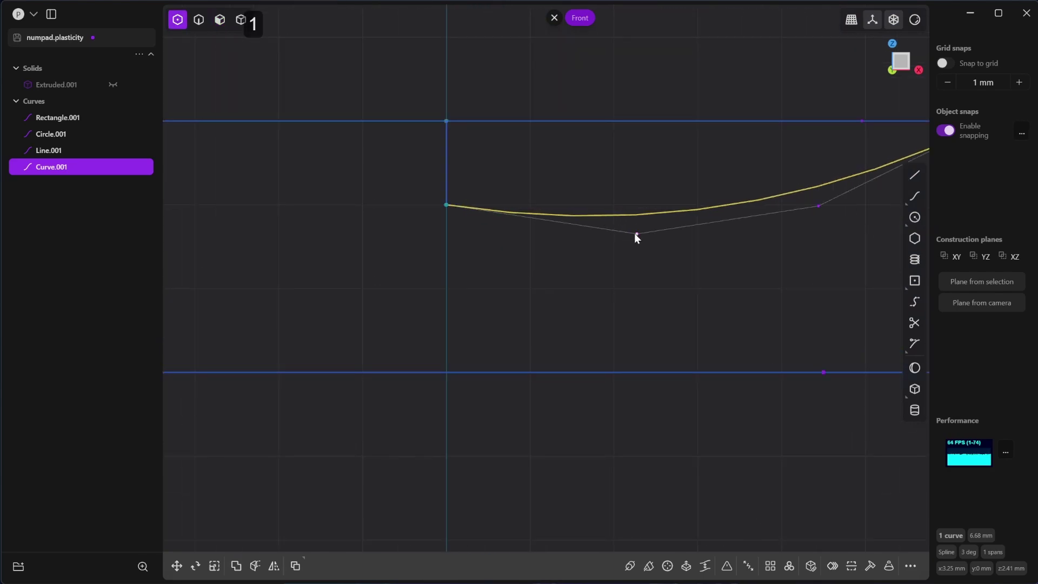
drag(637, 234, 715, 205)
key(Escape)
Step: Fine-tune the spline's second control point to about X 3.23 mm, Z 2 mm, keeping the curve horizontal at its start
scroll(543, 248, up, 4)
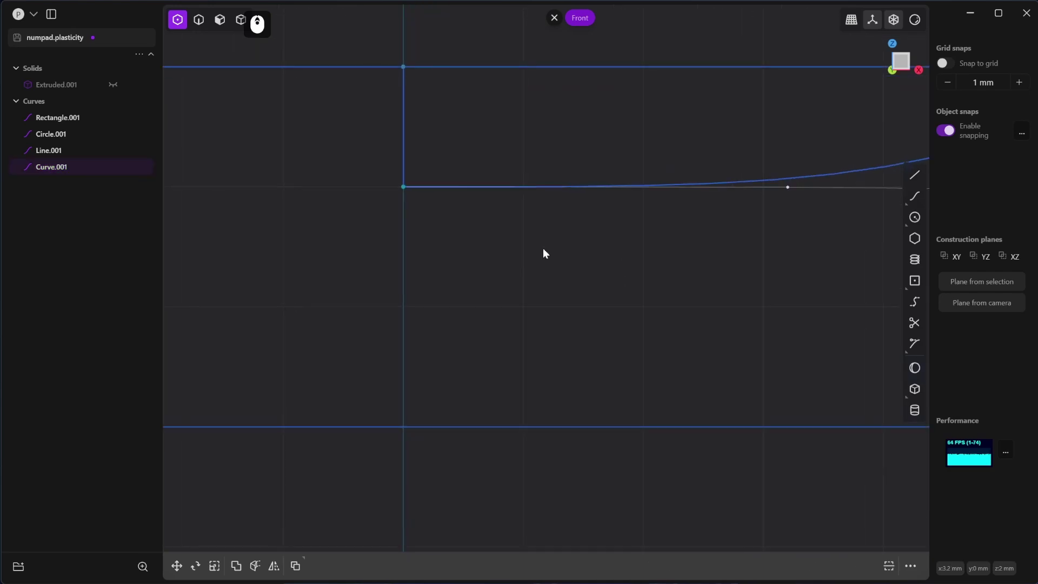
scroll(543, 248, up, 1)
mouse_move(813, 179)
mouse_down()
mouse_move(816, 171)
mouse_move(818, 180)
mouse_up()
scroll(825, 270, down, 1)
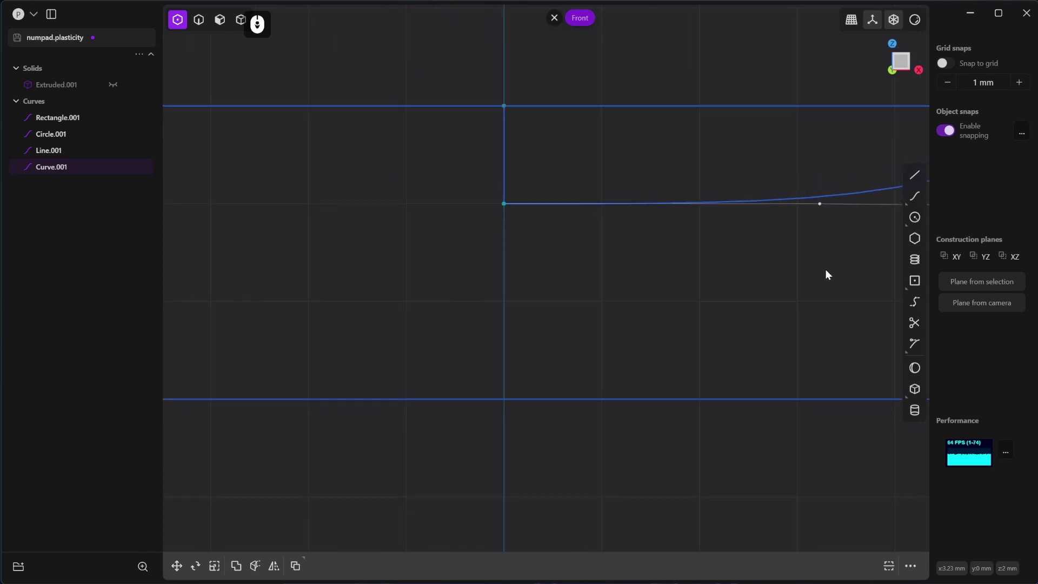
scroll(826, 269, down, 1)
shift+middle_drag(824, 268, 586, 301)
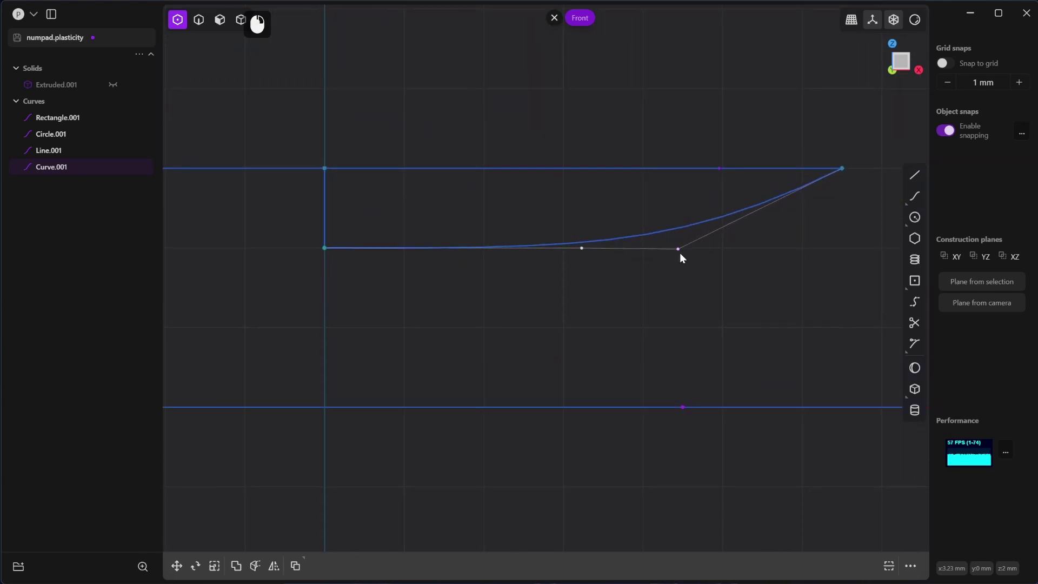
scroll(719, 272, down, 2)
shift+middle_drag(651, 306, 758, 320)
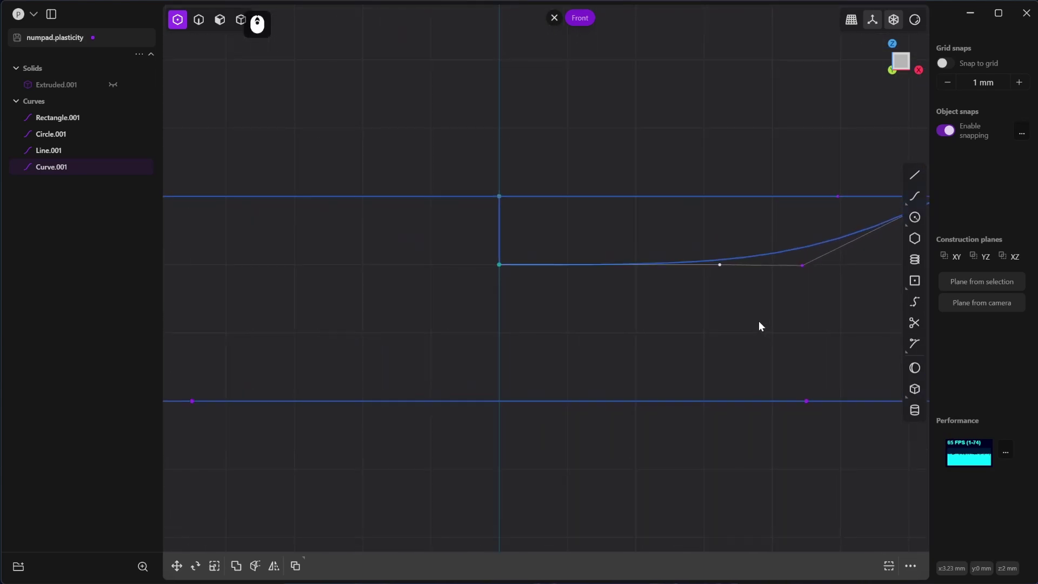
scroll(759, 320, down, 2)
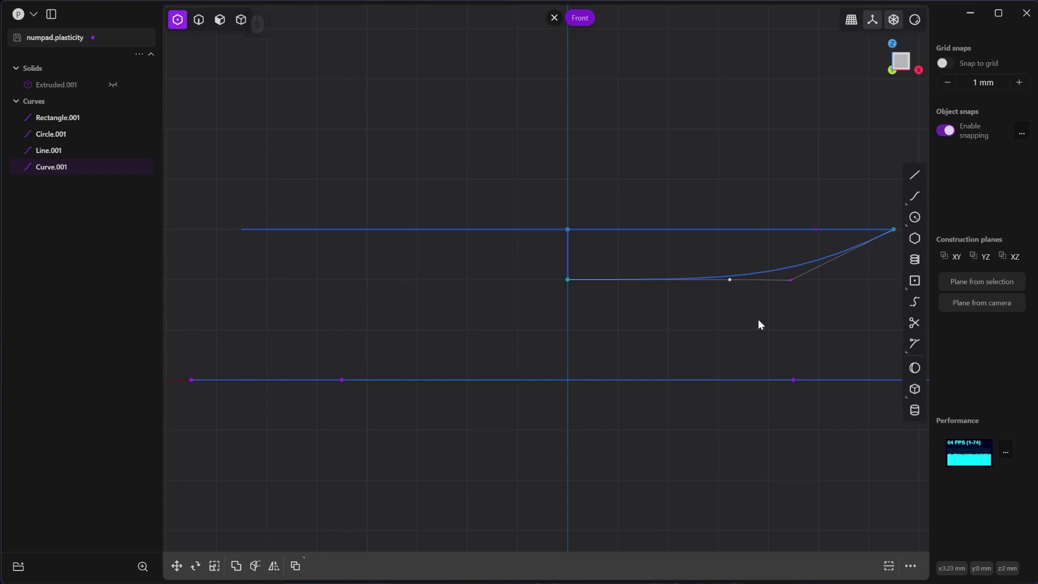
Step: Delete the 13 mm circle and the short vertical line, keeping the spline and the rounded rectangle
key(2)
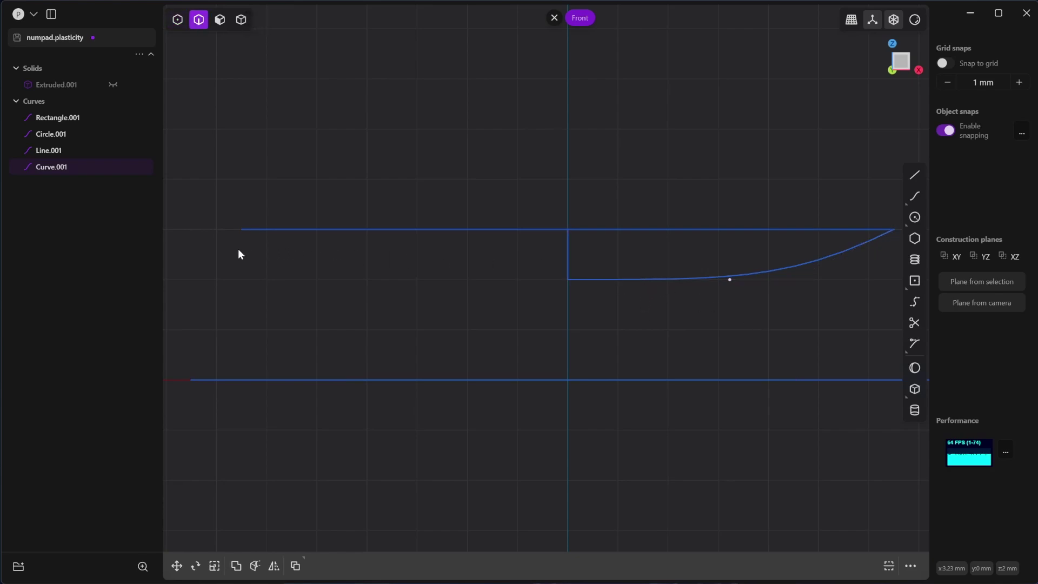
click(54, 134)
shift+click(49, 154)
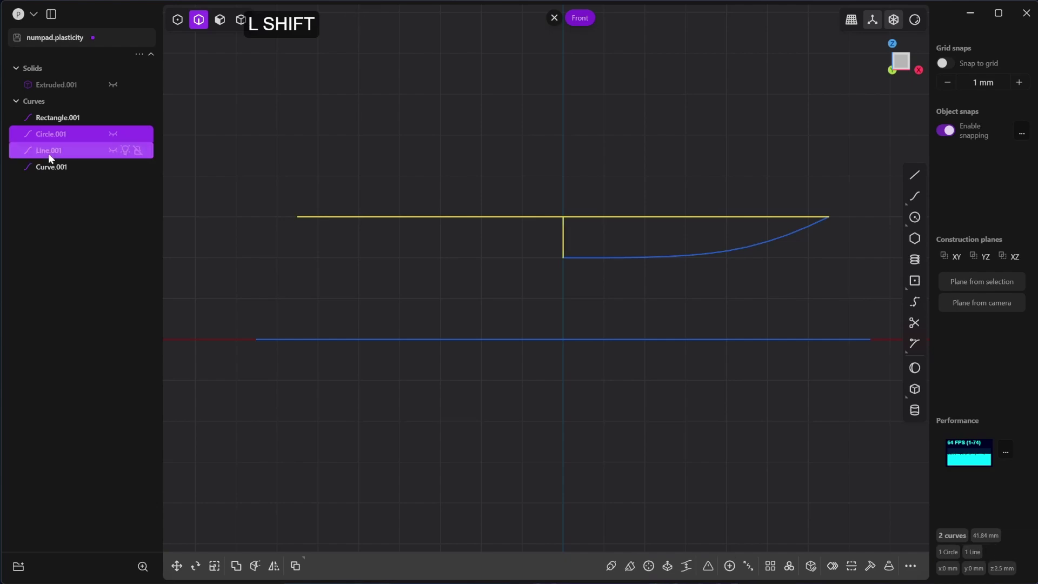
key(BackSpace)
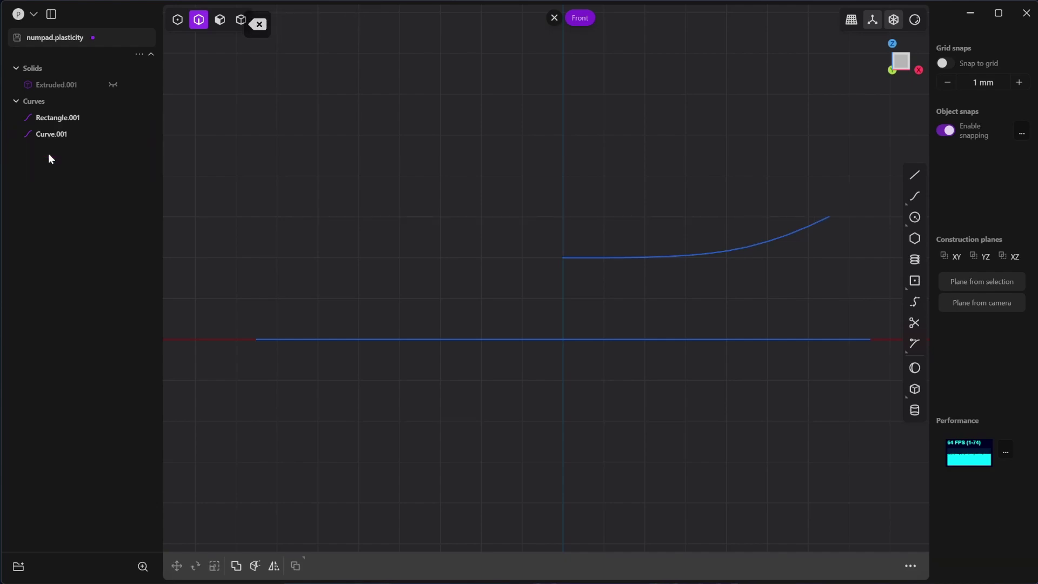
Step: Group the rounded rectangle and the spline curve together
scroll(593, 244, down, 1)
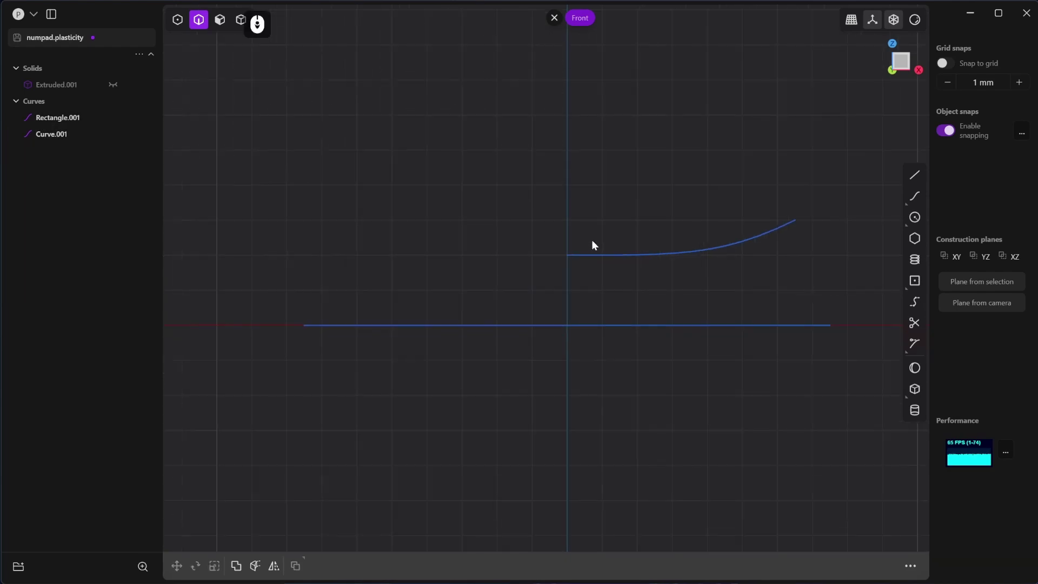
scroll(593, 246, down, 1)
shift+click(59, 117)
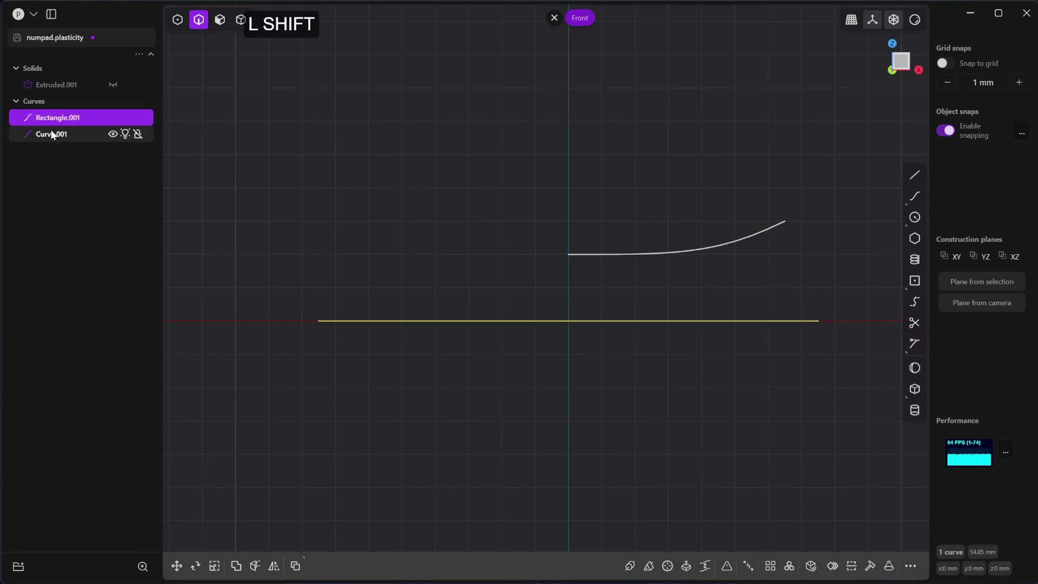
shift+click(48, 133)
right_click(48, 133)
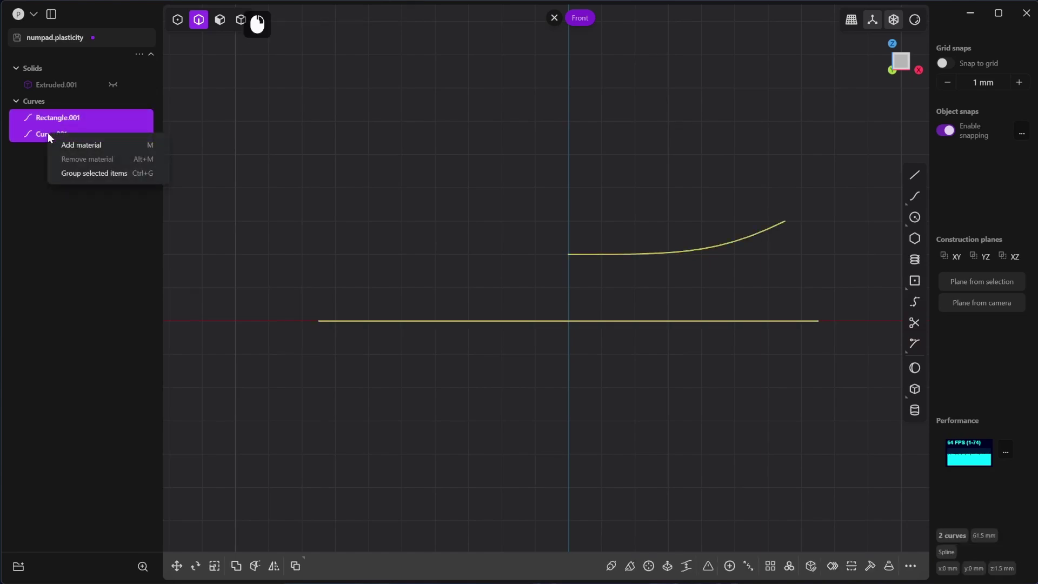
click(76, 177)
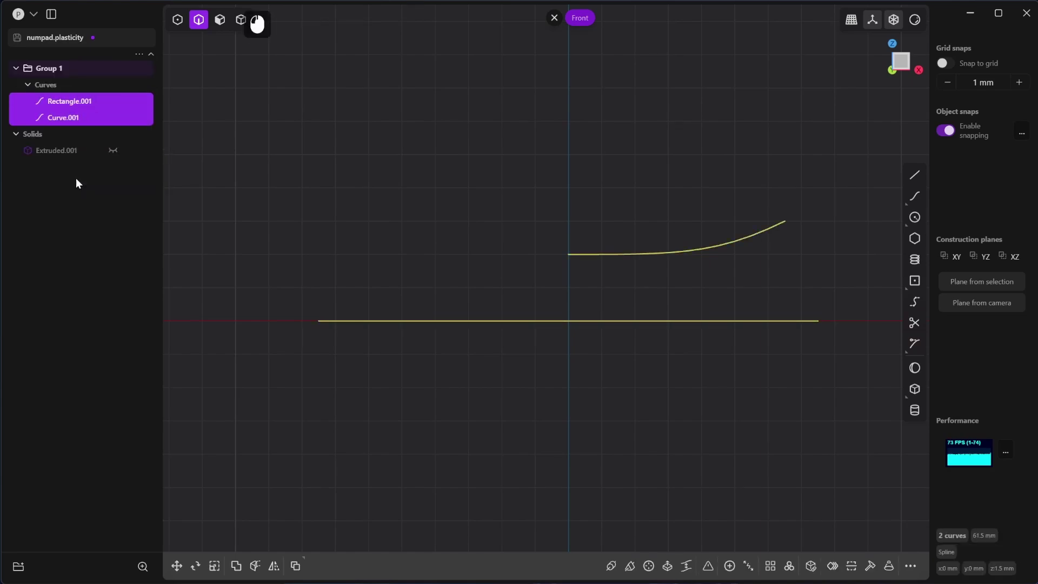
Step: Rename the new group as Construction Curves
click(35, 69)
click(34, 71)
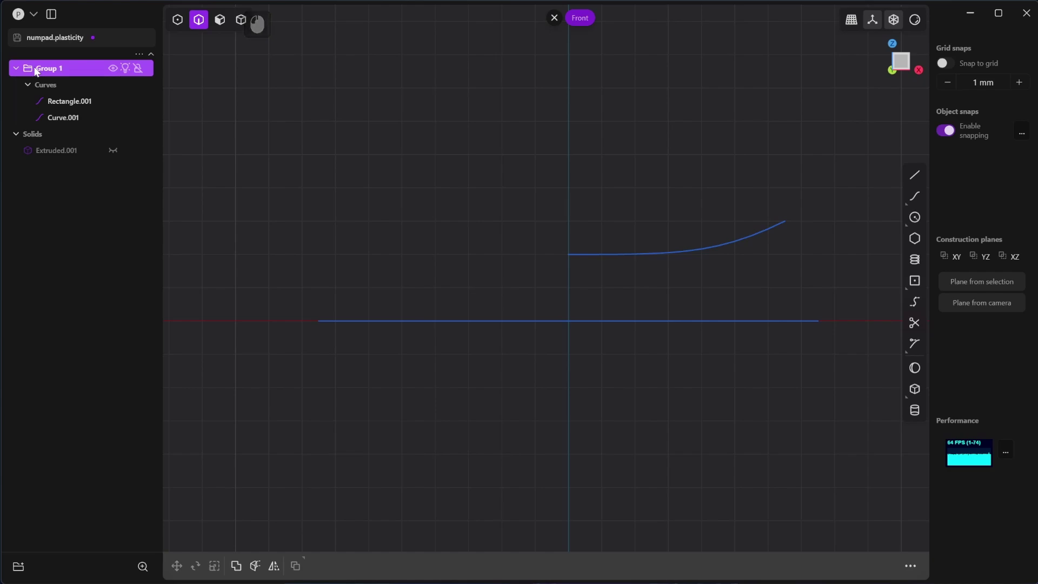
click(37, 71)
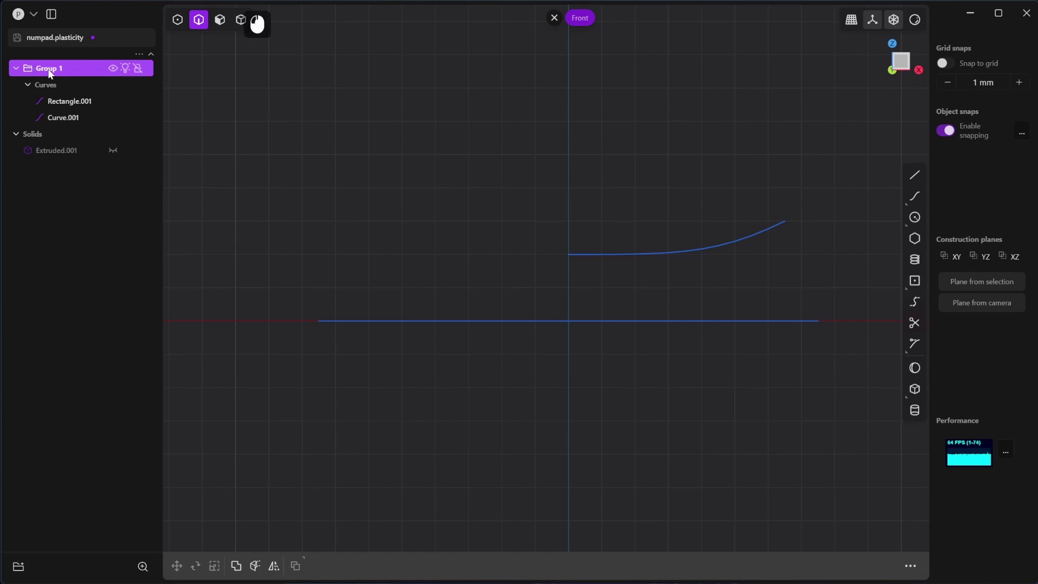
text(C)
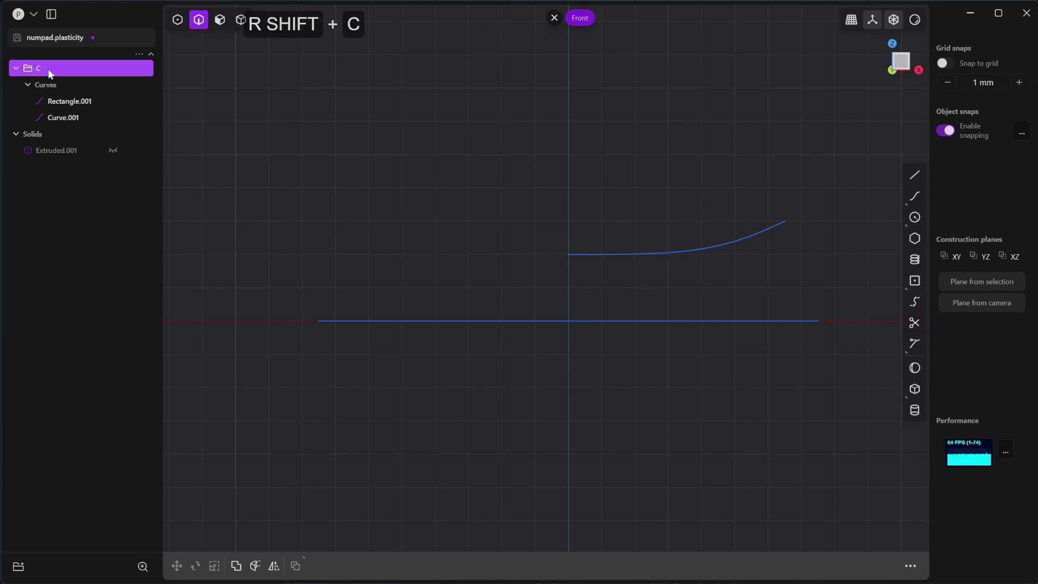
text(onst)
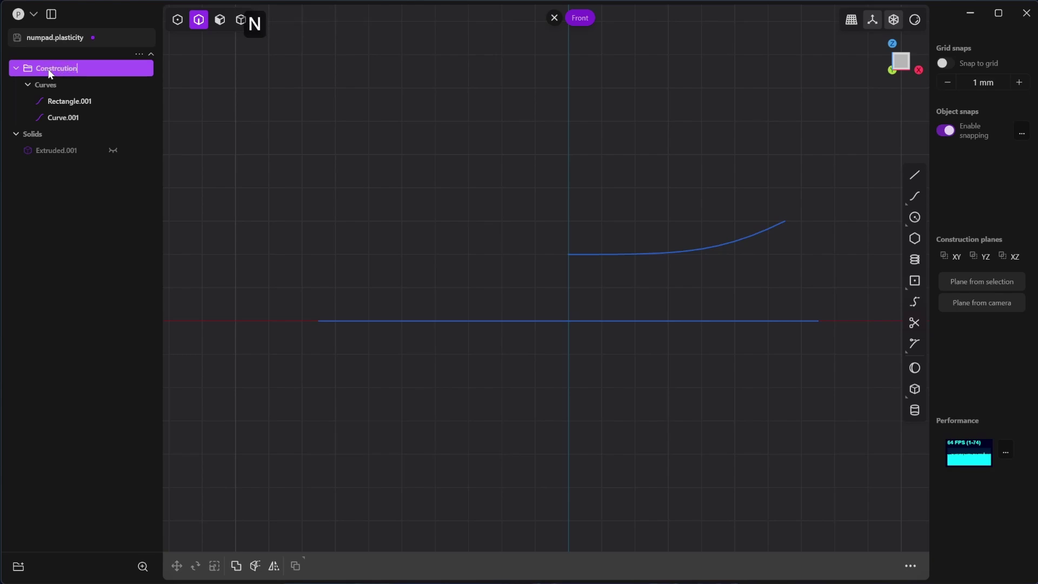
text(rcution )
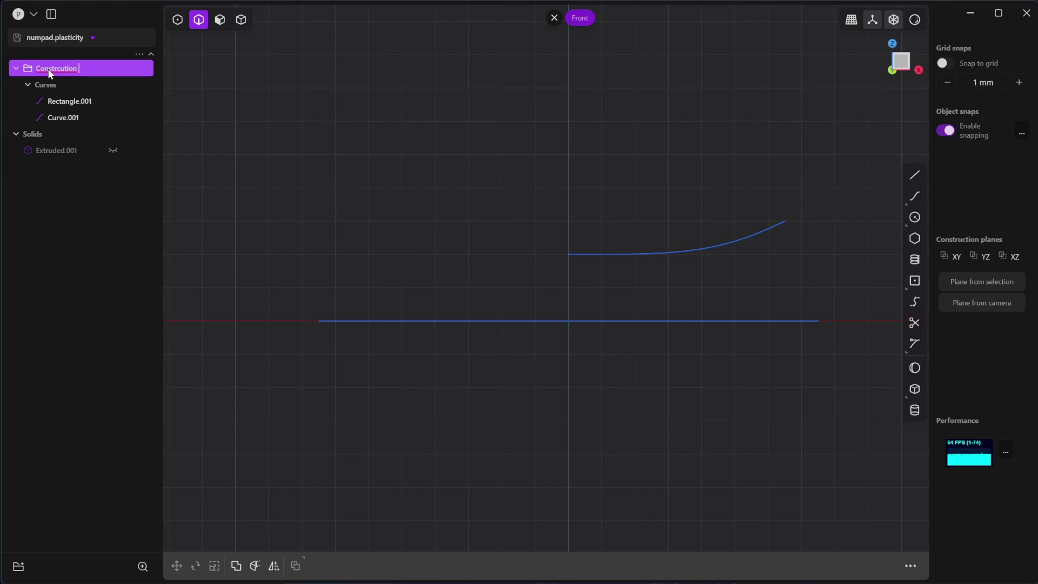
text(Curves)
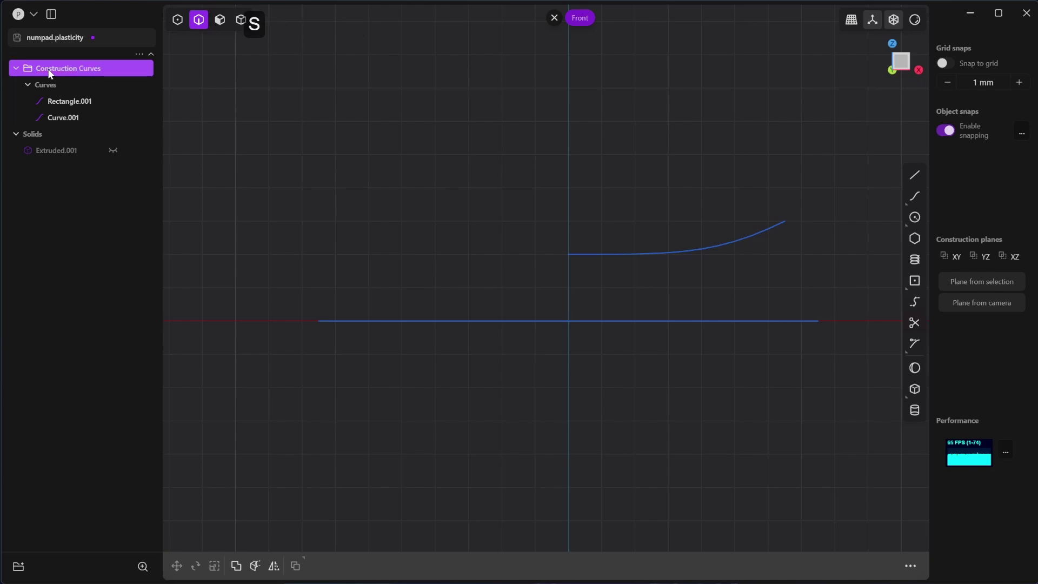
key(Return)
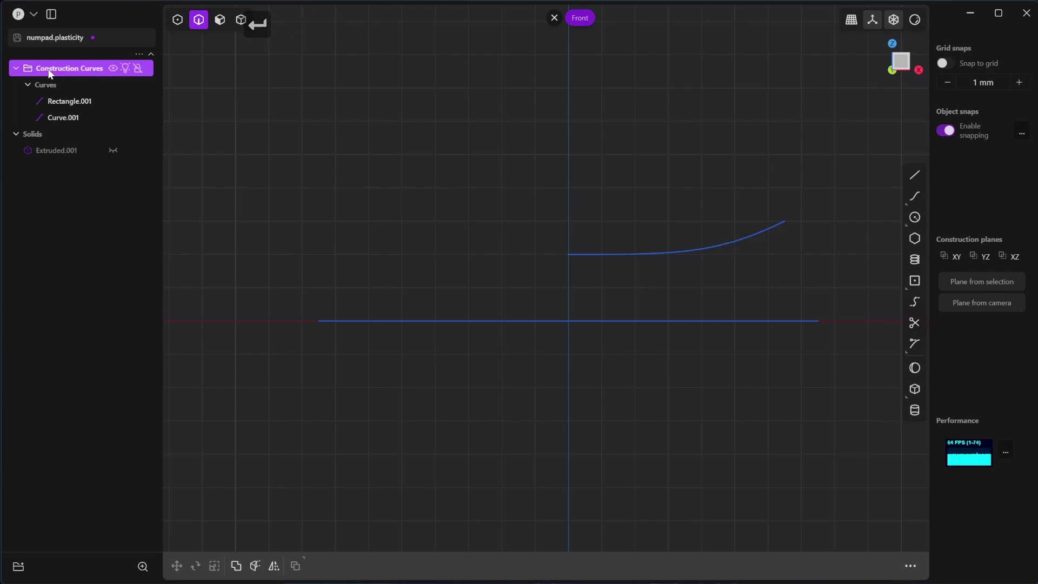
Step: Revolve the spline 360 degrees around the vertical Z axis into a dish-shaped sheet
middle_drag(660, 204, 663, 241)
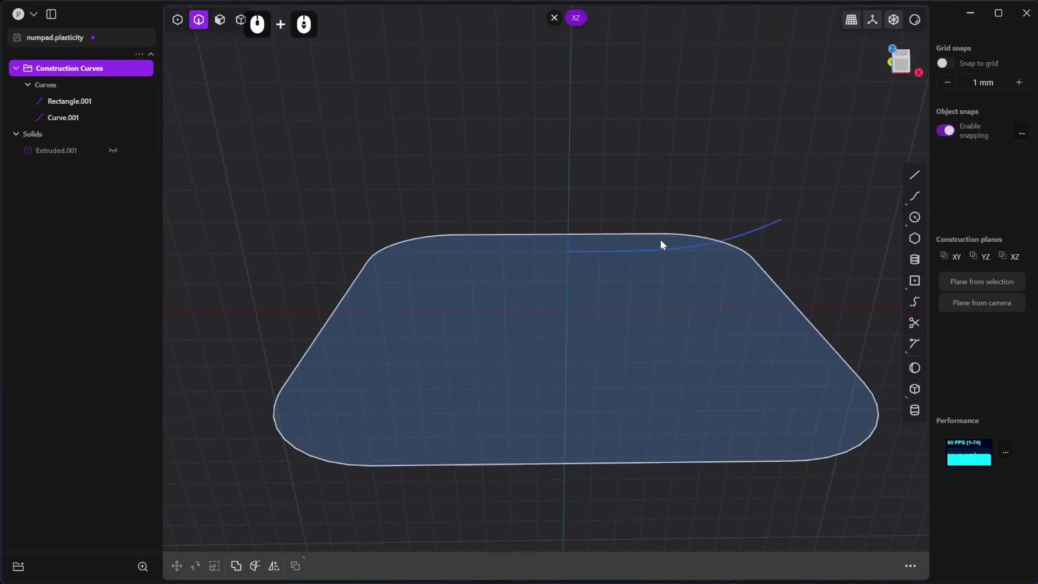
click(772, 226)
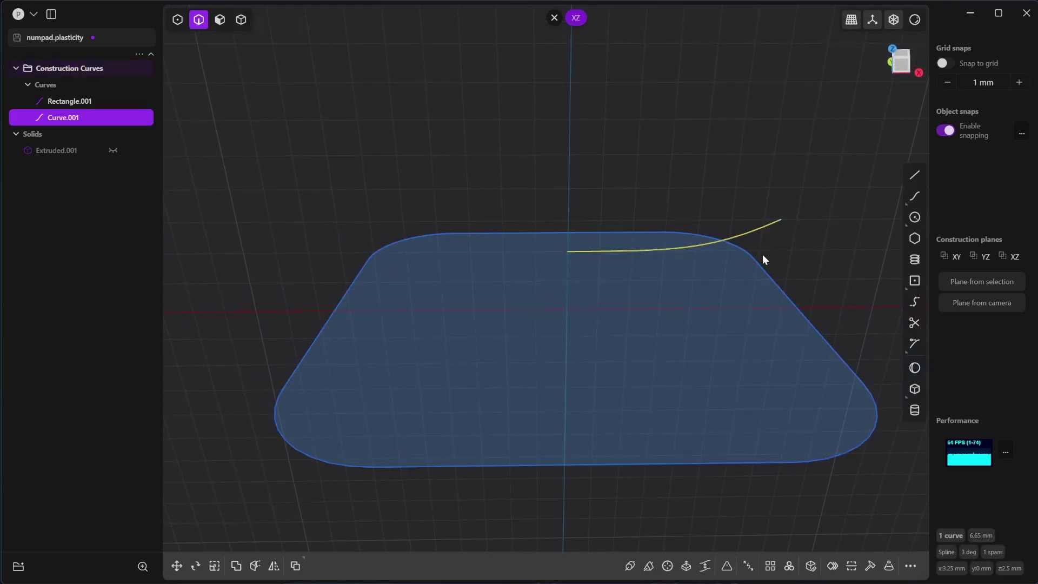
click(668, 566)
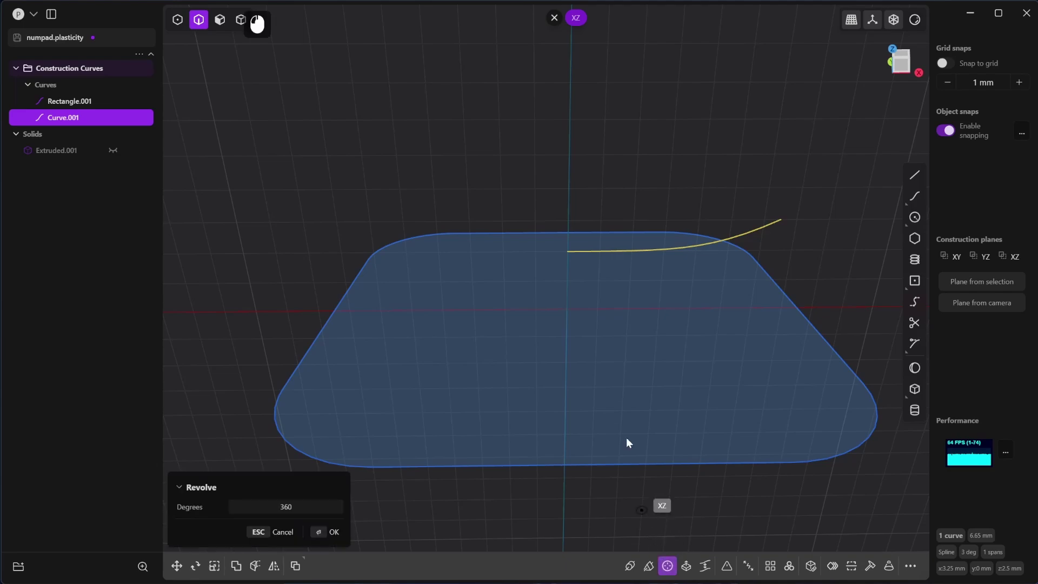
click(569, 222)
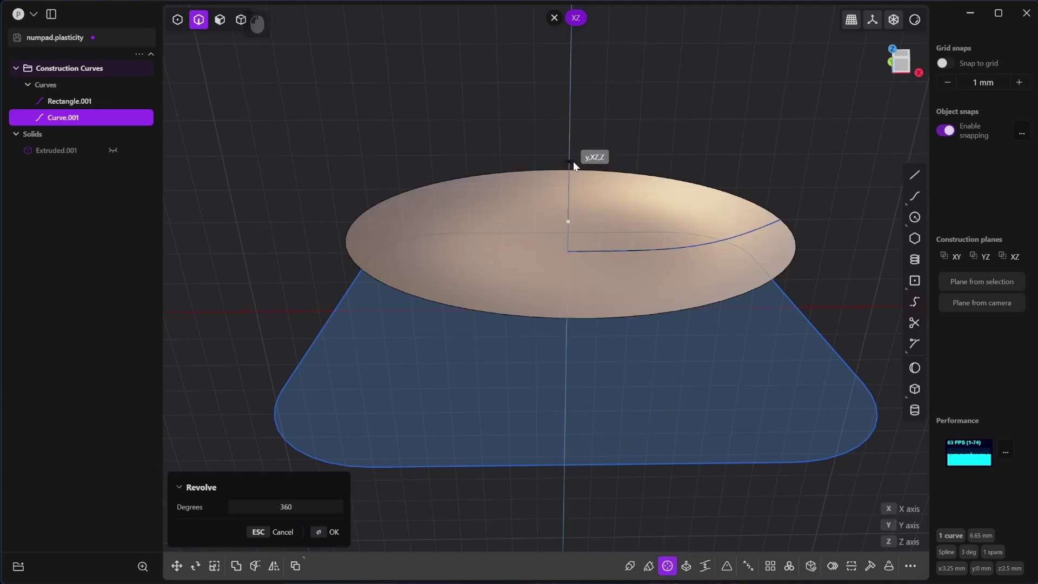
click(573, 162)
click(646, 156)
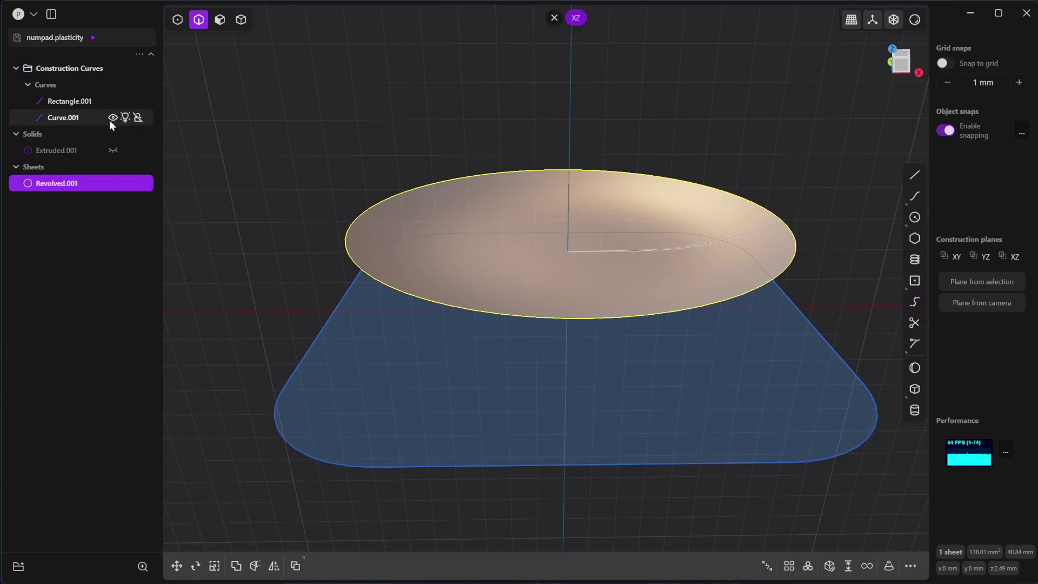
Step: Hide the Construction Curves group and remove the spline-shaped seam edge from the revolved sheet
click(113, 67)
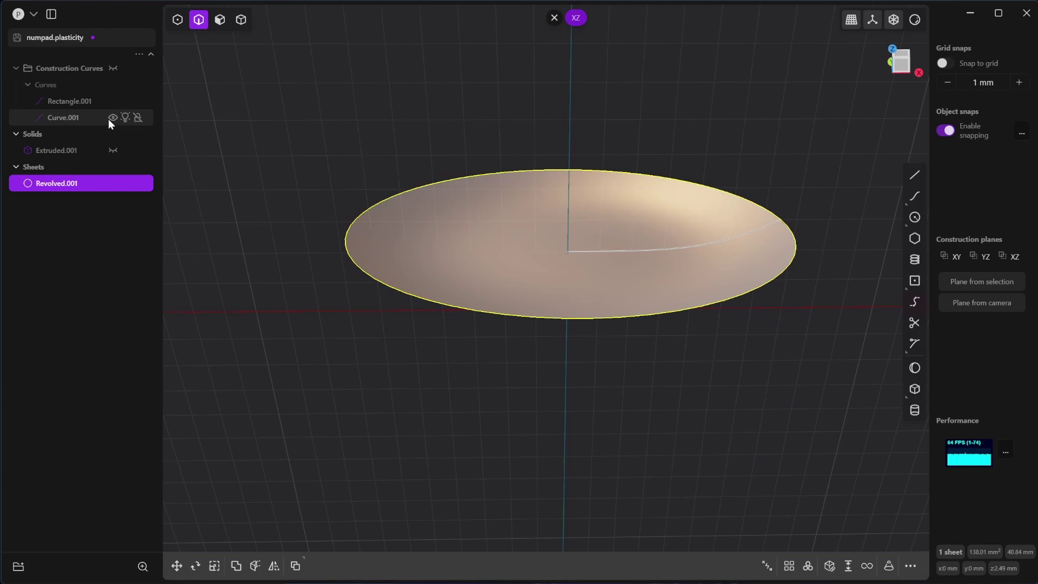
key(KP_8)
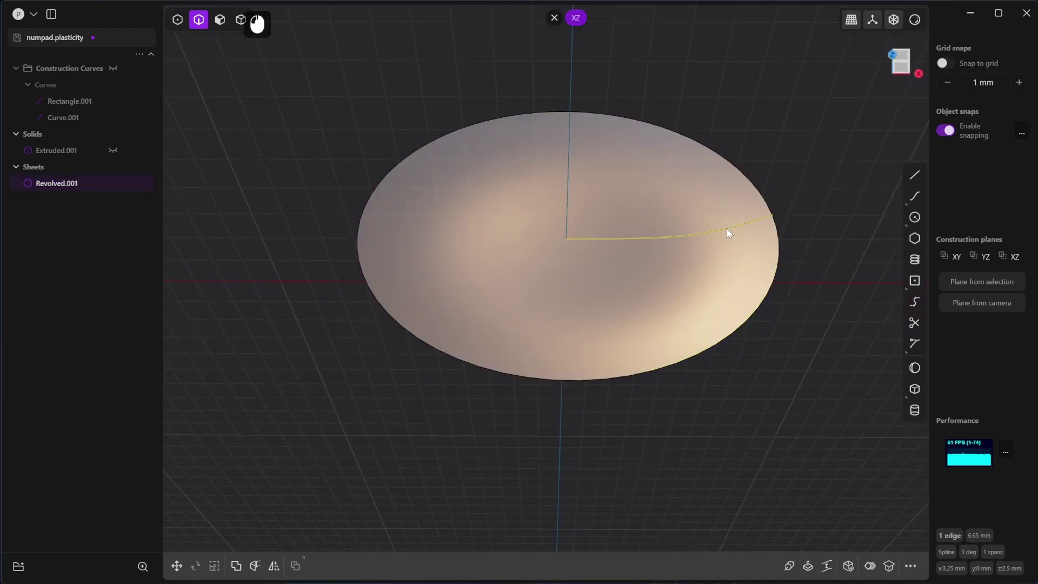
key(Escape)
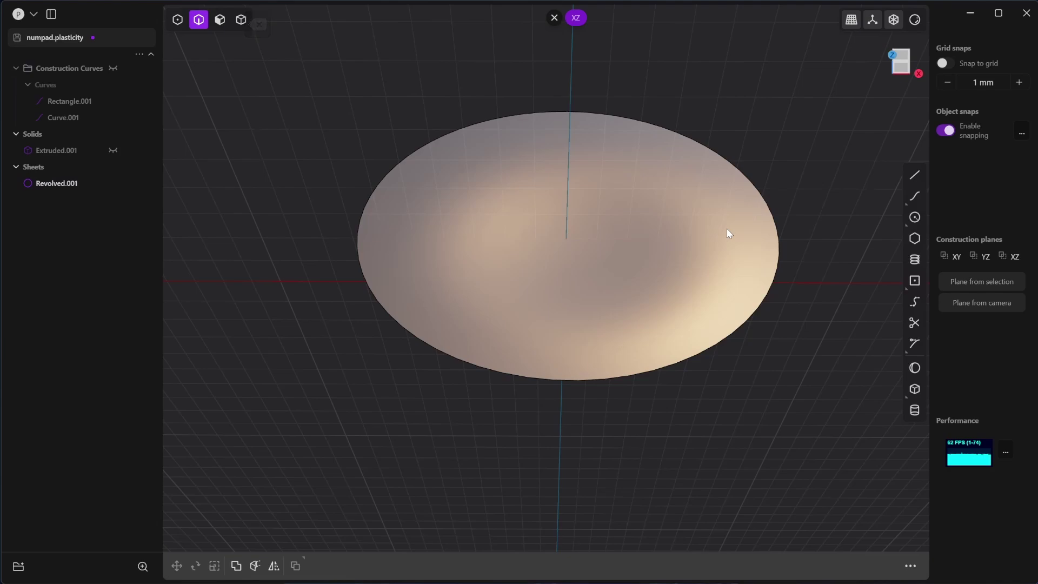
scroll(727, 233, up, 2)
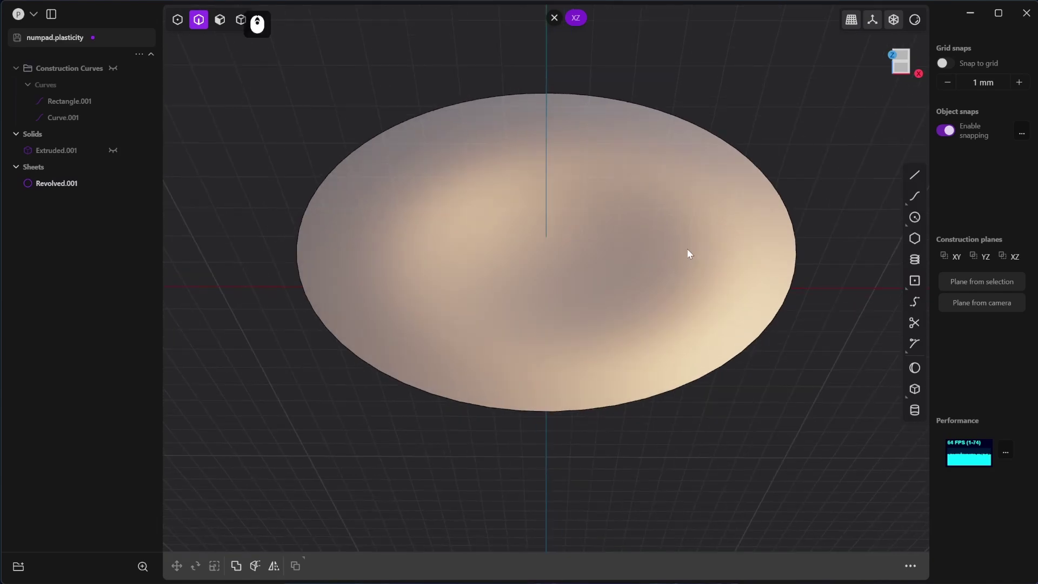
Step: Show the hidden extruded solid and subtract the revolved dish sheet from it with a Boolean difference, keeping the tools
click(113, 151)
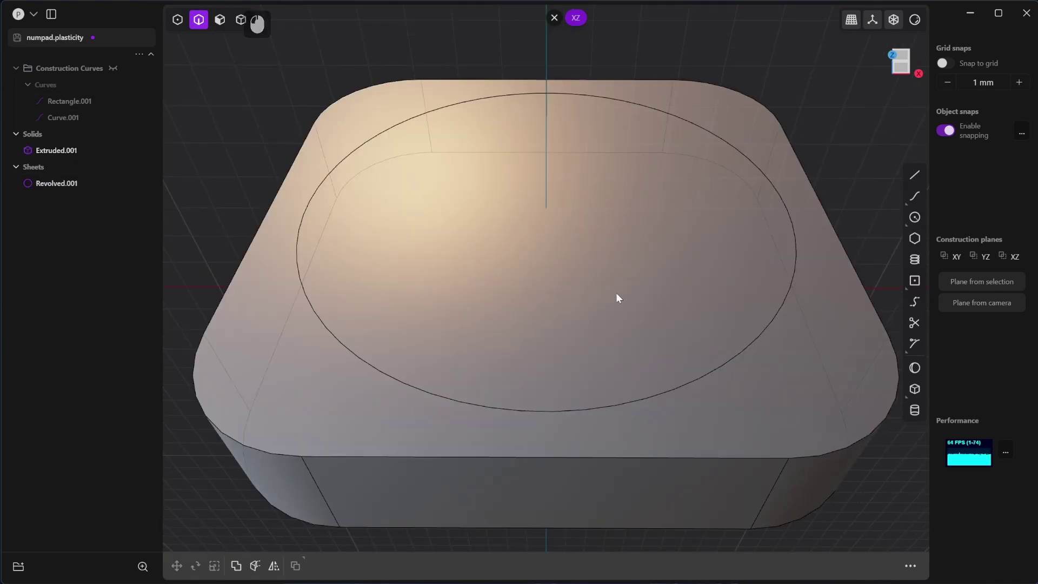
scroll(615, 270, down, 3)
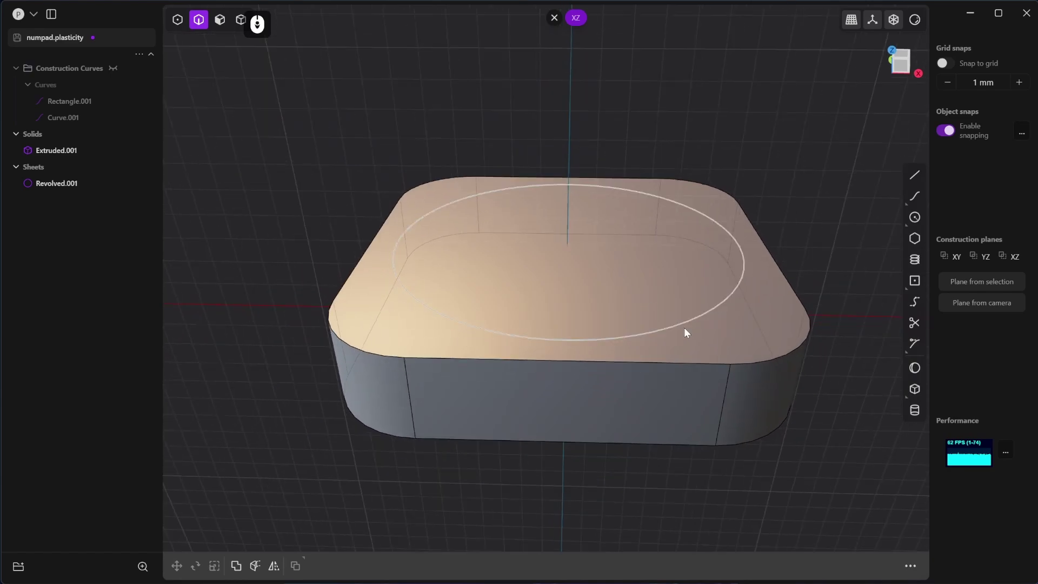
key(3)
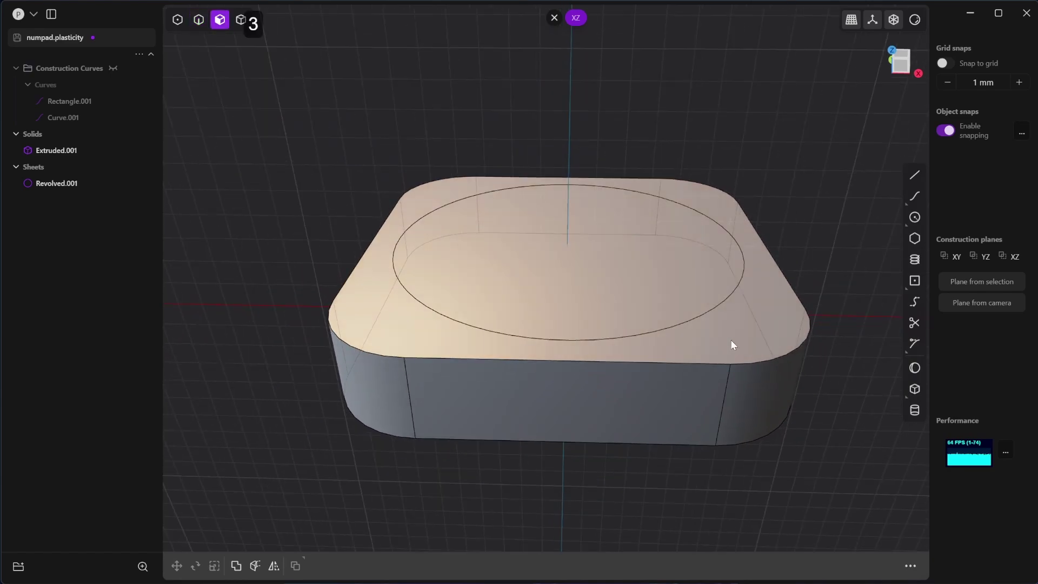
key(4)
click(740, 341)
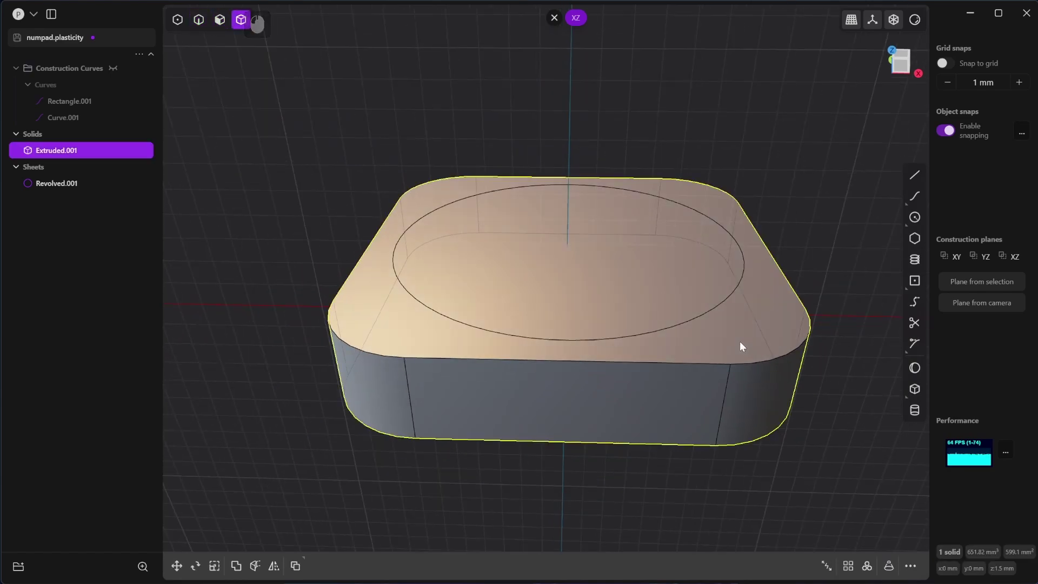
key(b)
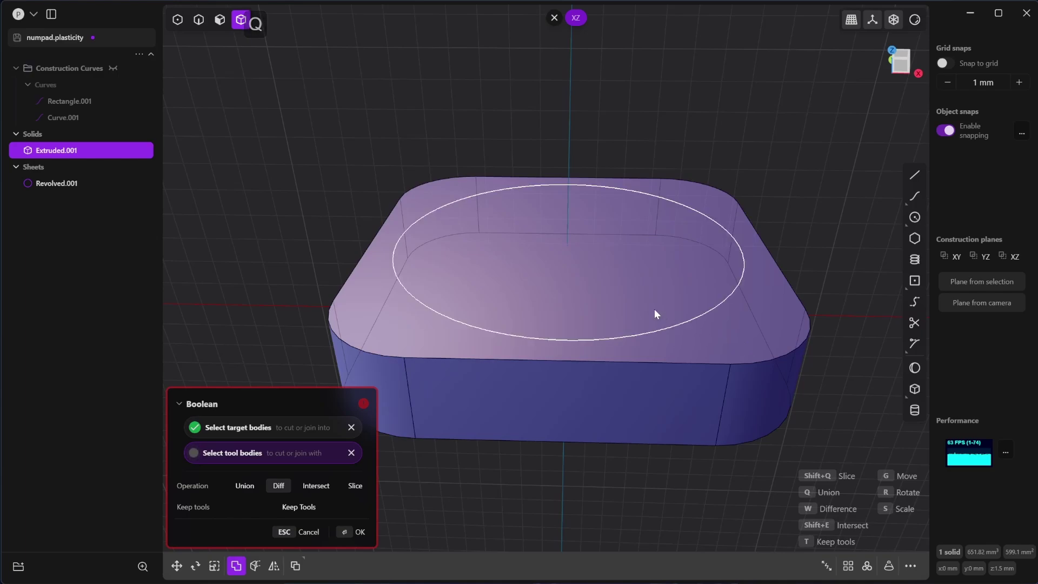
click(299, 510)
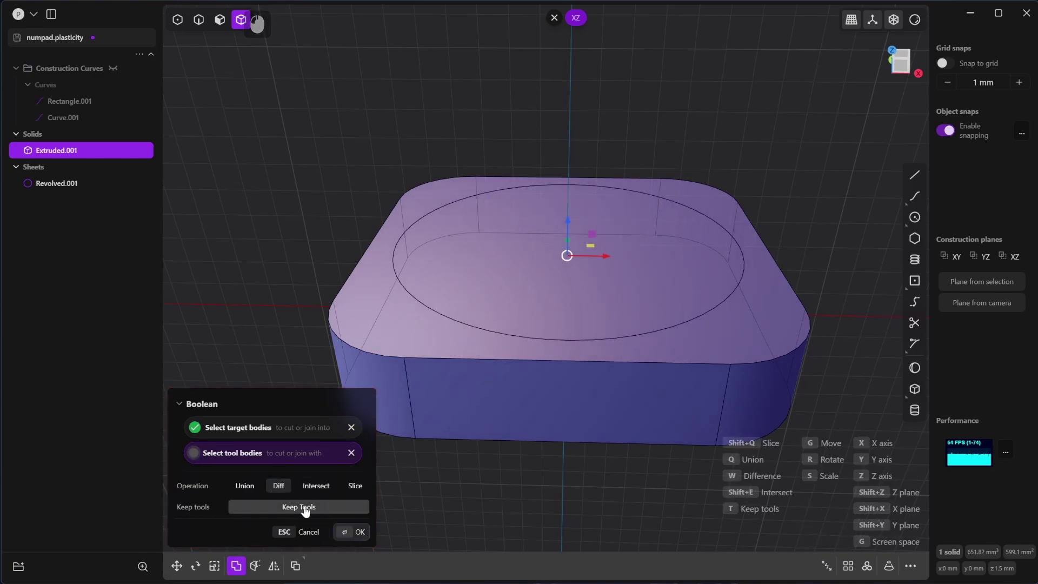
click(357, 532)
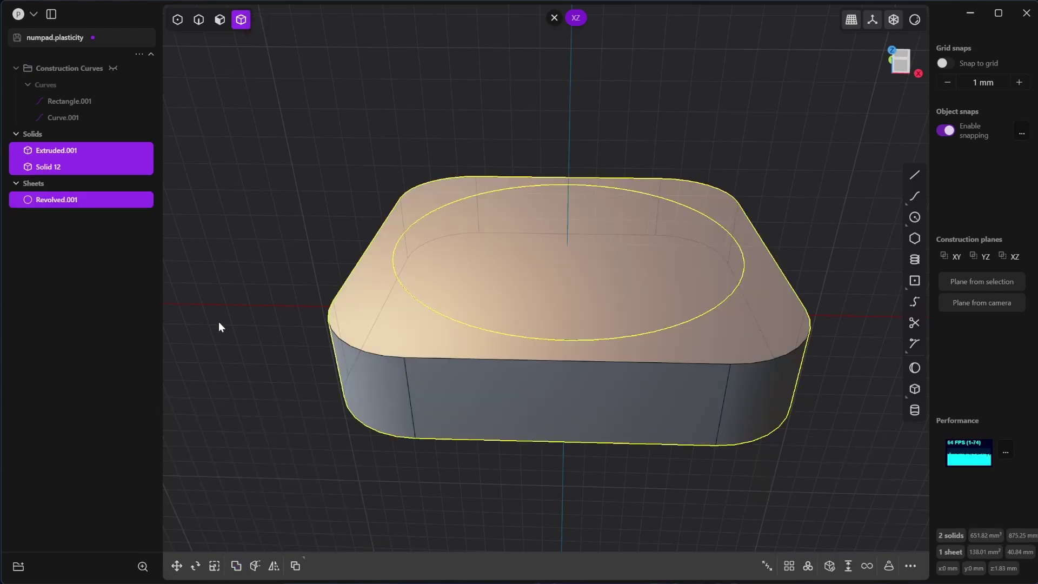
Step: Delete the original uncut extruded solid and hide the revolved sheet
click(505, 246)
click(57, 169)
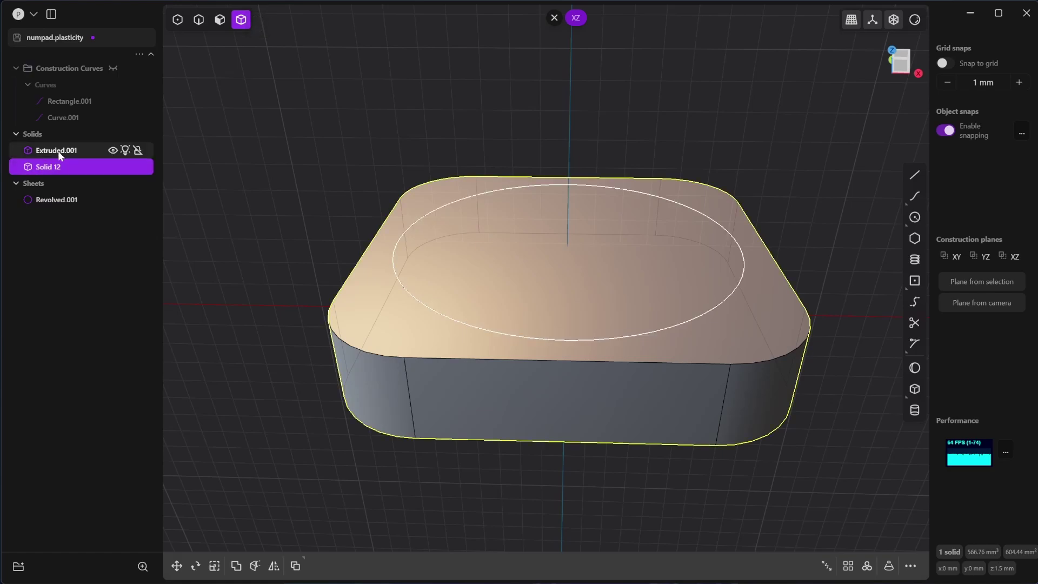
click(57, 151)
click(547, 245)
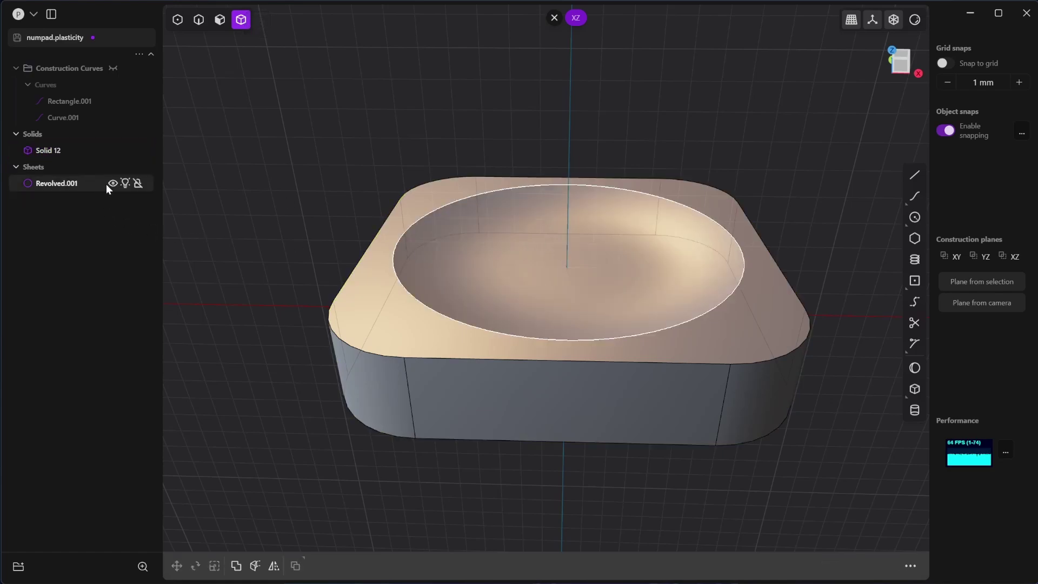
click(113, 184)
Step: Fillet the circular rim edge of the keycap's dish with a distance of about 0.52 mm
middle_drag(648, 239, 650, 274)
key(KP_7)
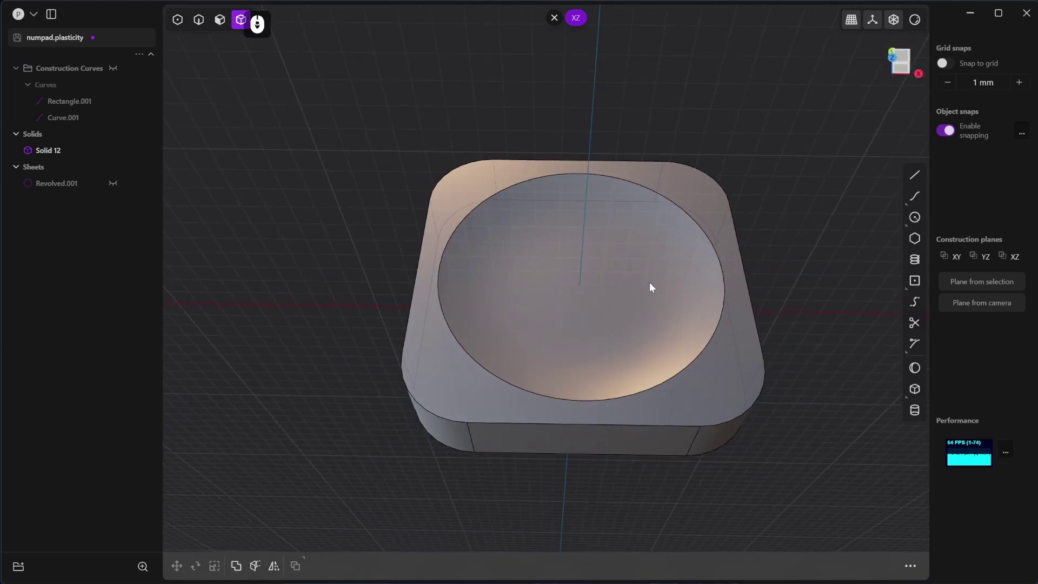
key(2)
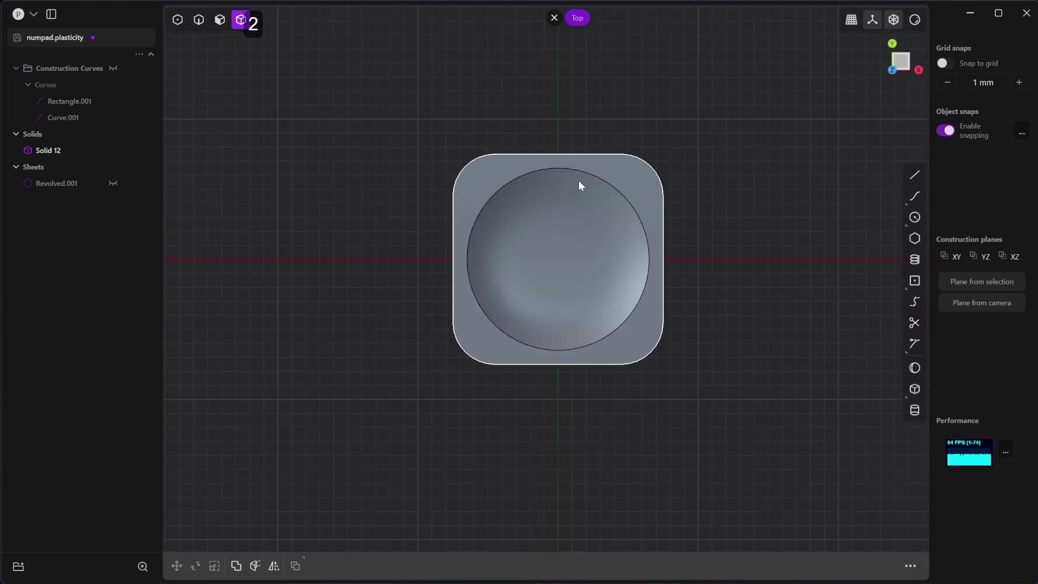
click(629, 201)
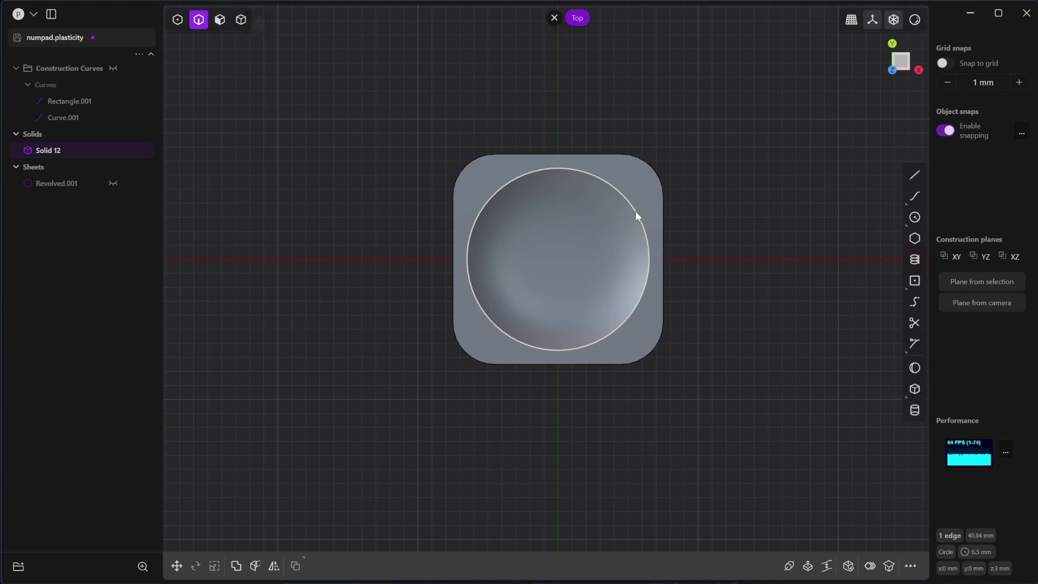
key(b)
drag(625, 203, 629, 202)
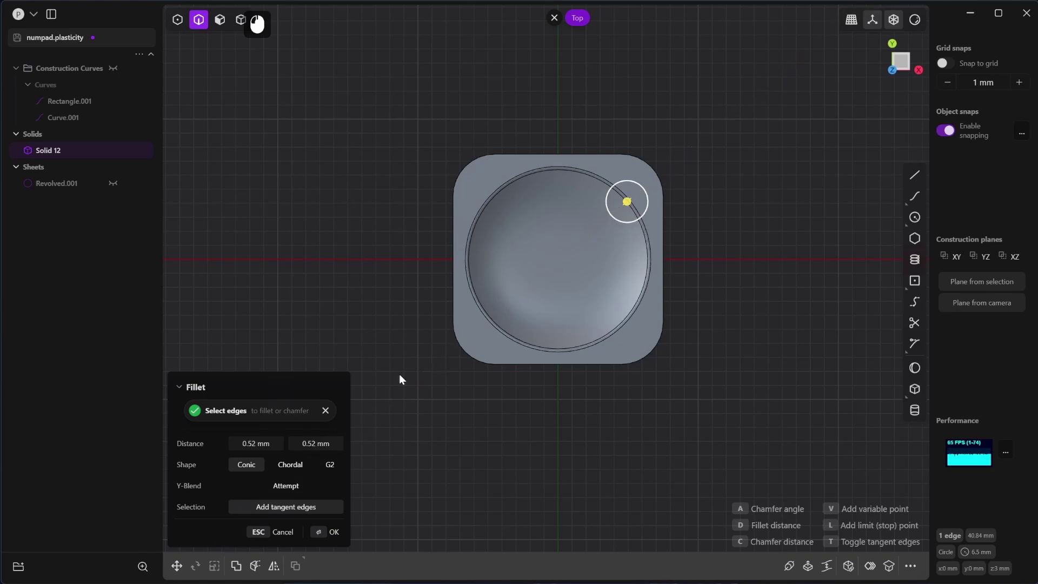
click(333, 532)
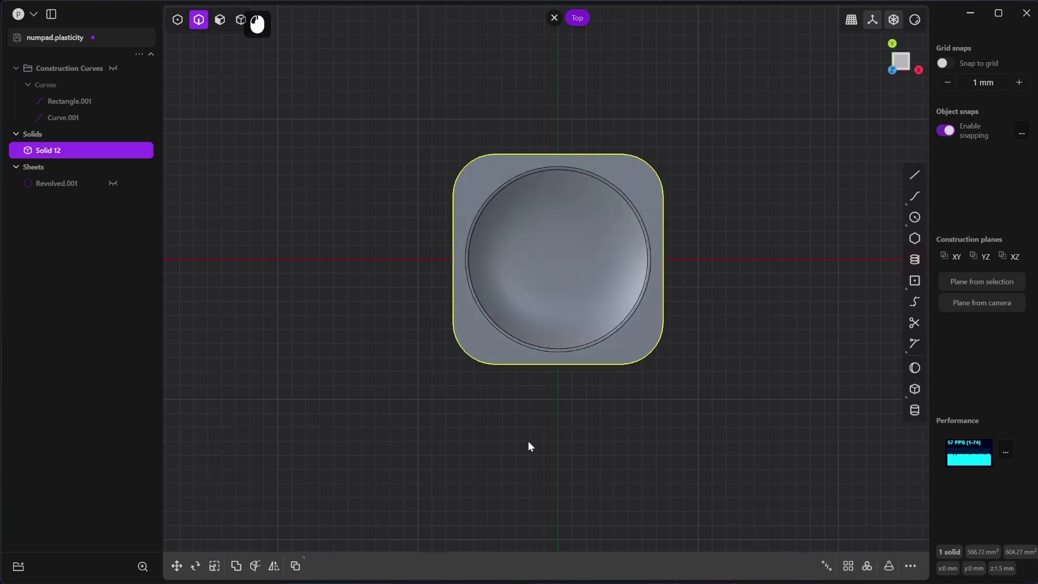
Step: Set up a rectangular array of the keycap solid along the negative Y axis, with number 5 and repeat 4
click(474, 219)
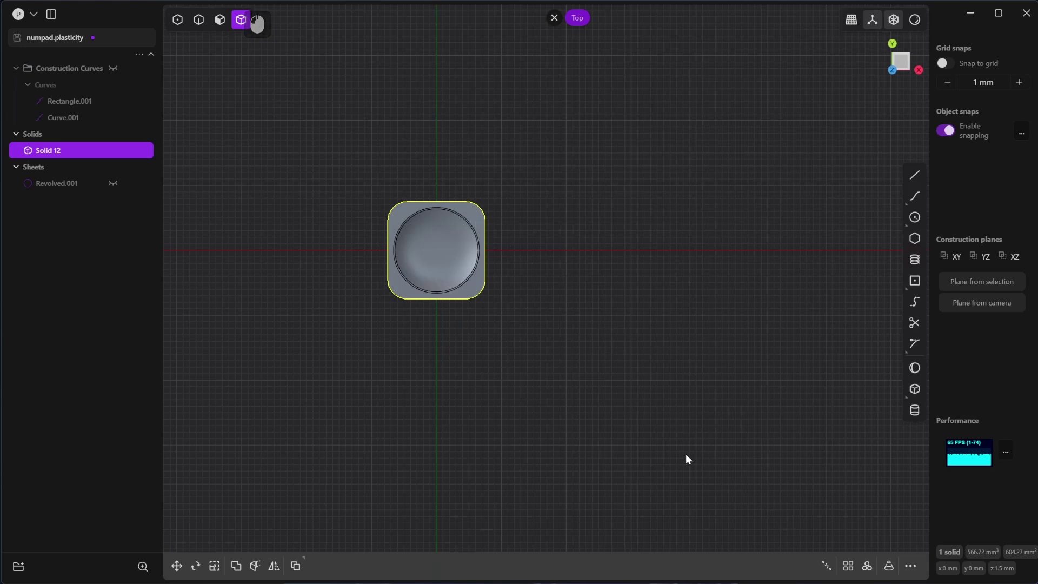
right_drag(671, 451, 776, 438)
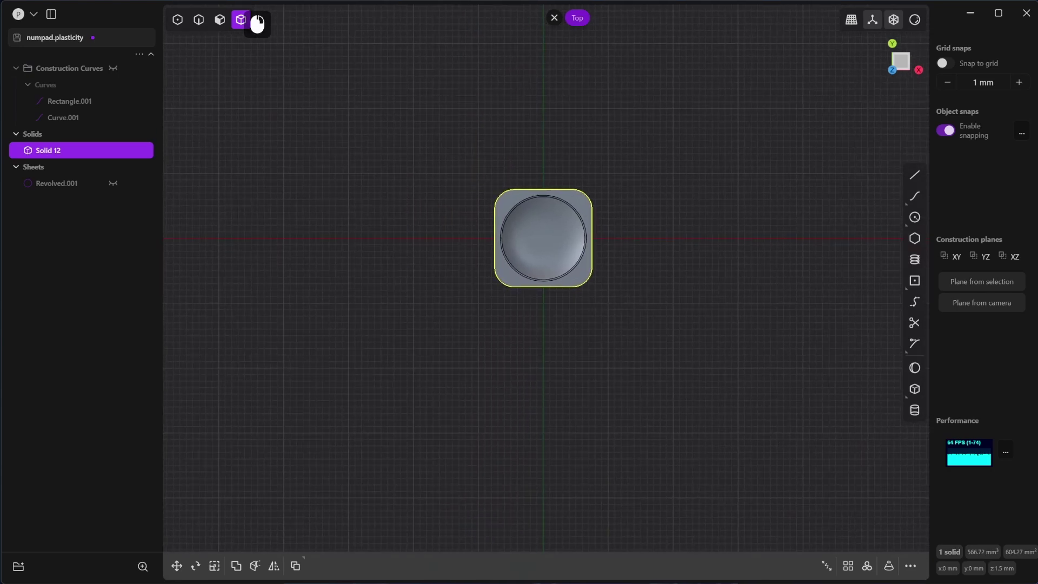
click(849, 565)
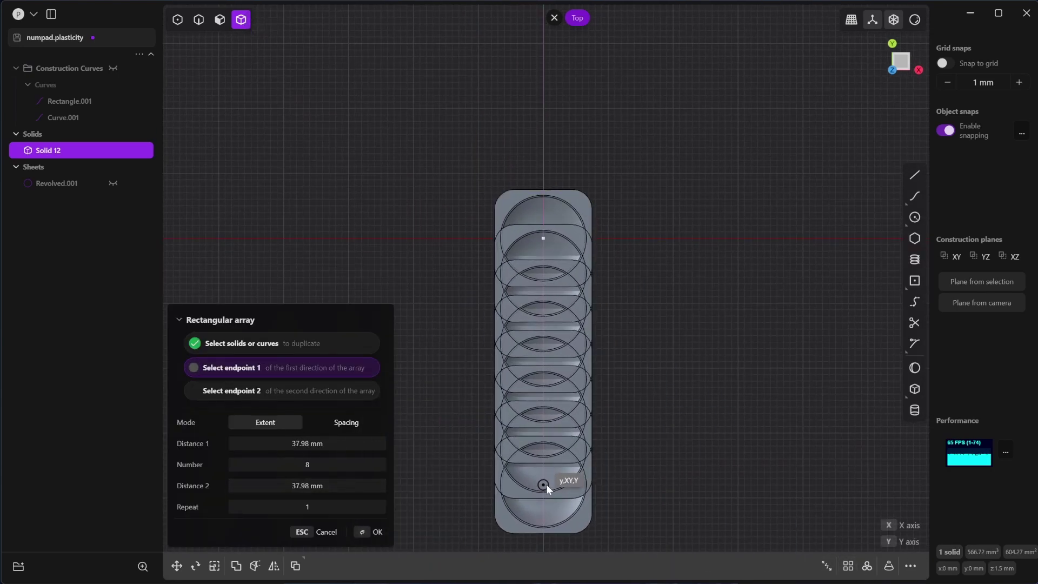
click(544, 485)
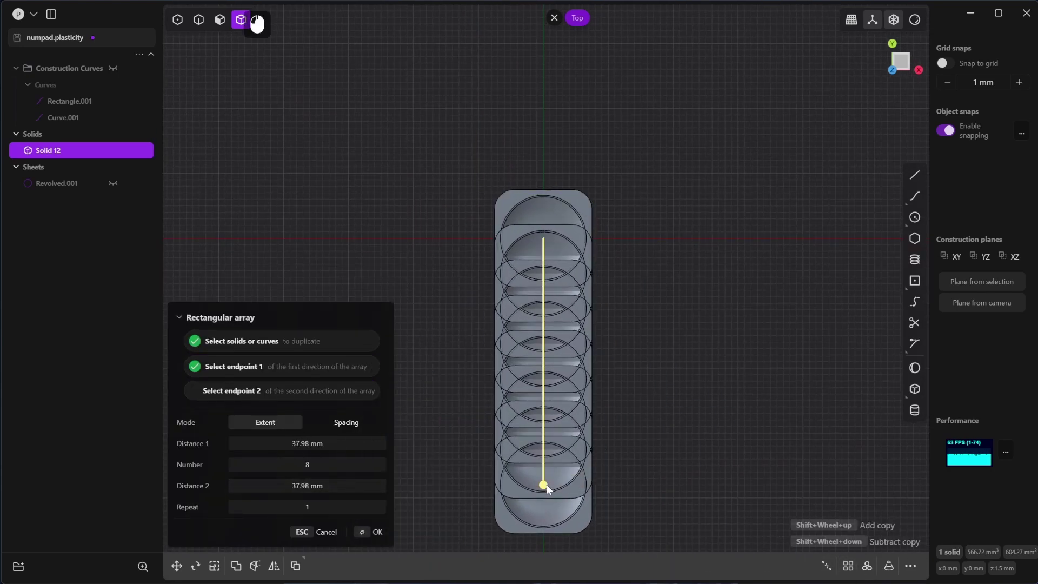
click(334, 464)
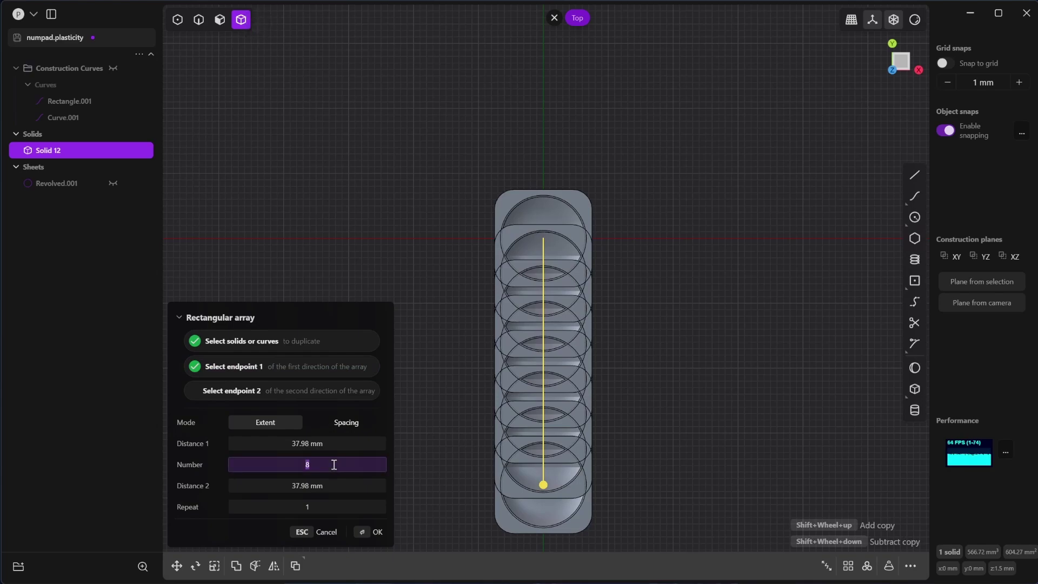
text(5)
key(Tab)
key(Tab)
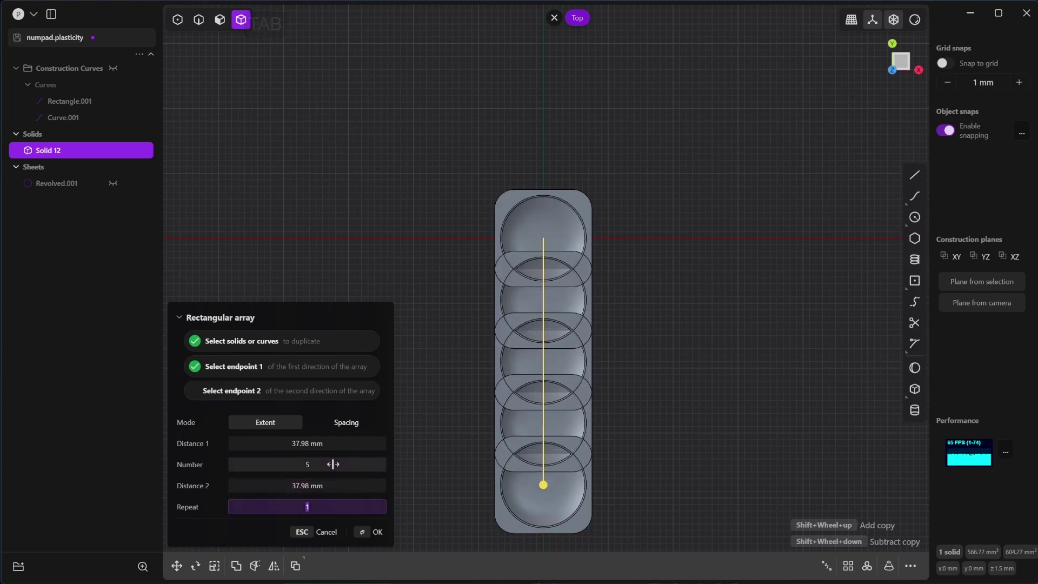
text(4)
Step: Switch the rectangular array to Spacing mode, set both distances to 18 mm, and create the keycap copies
click(338, 450)
click(344, 423)
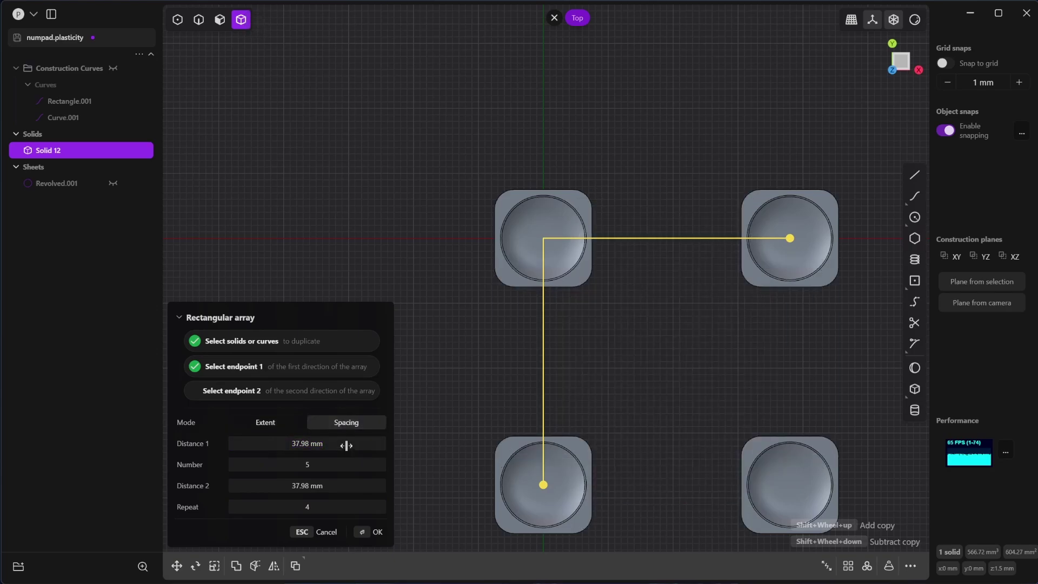
click(346, 445)
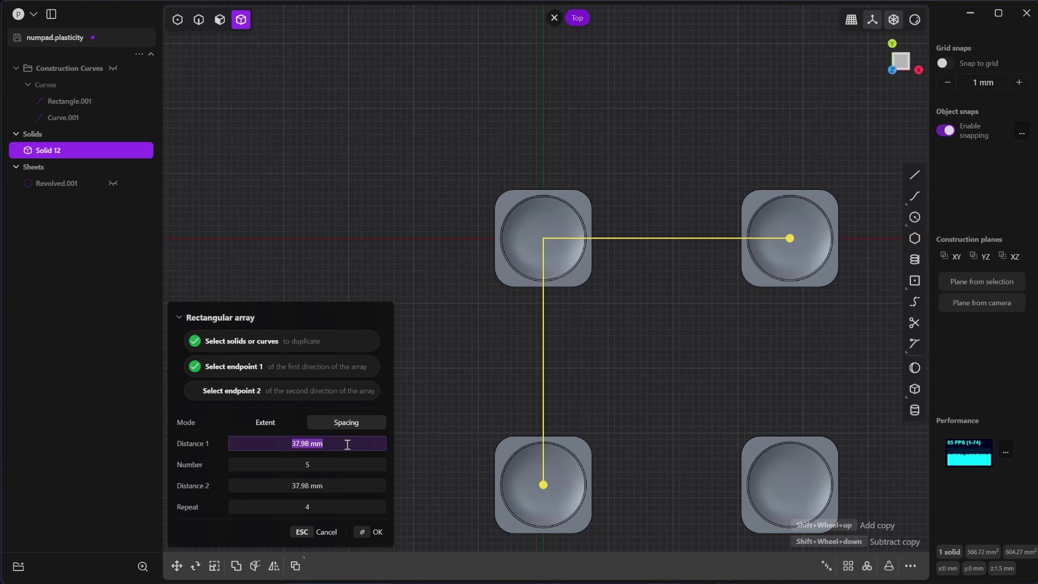
text(15+3)
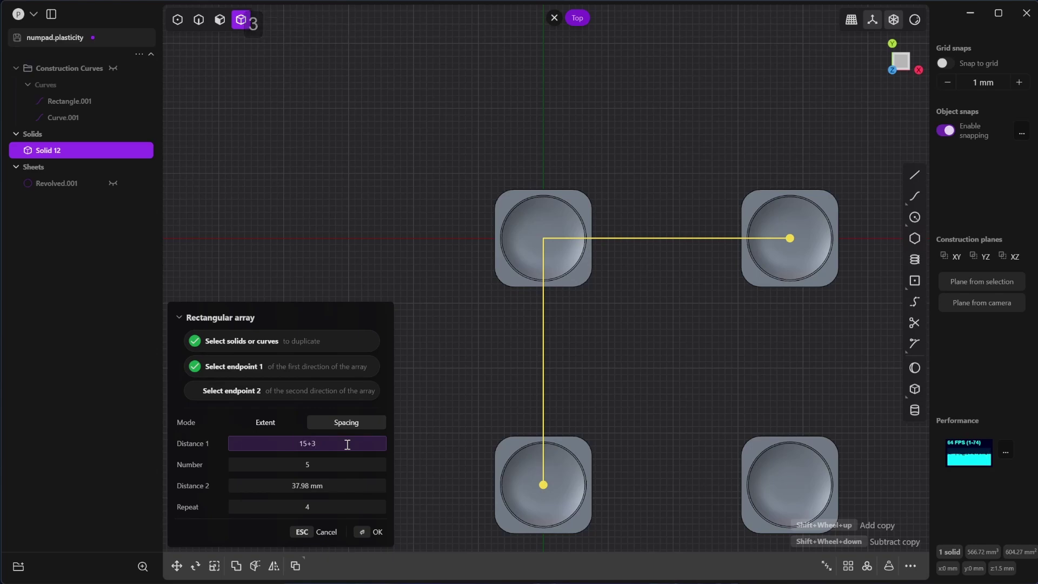
key(Tab)
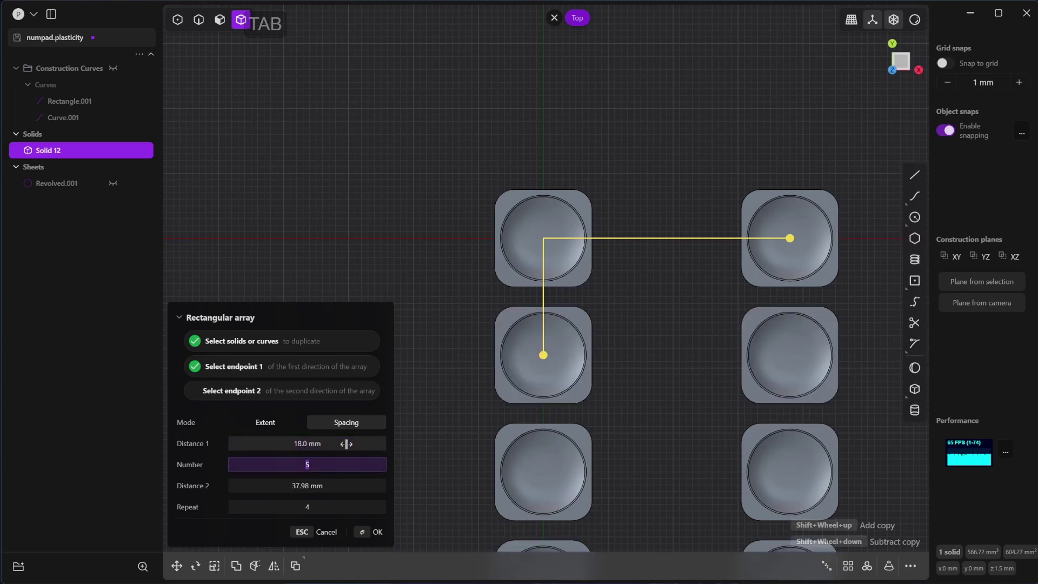
click(330, 487)
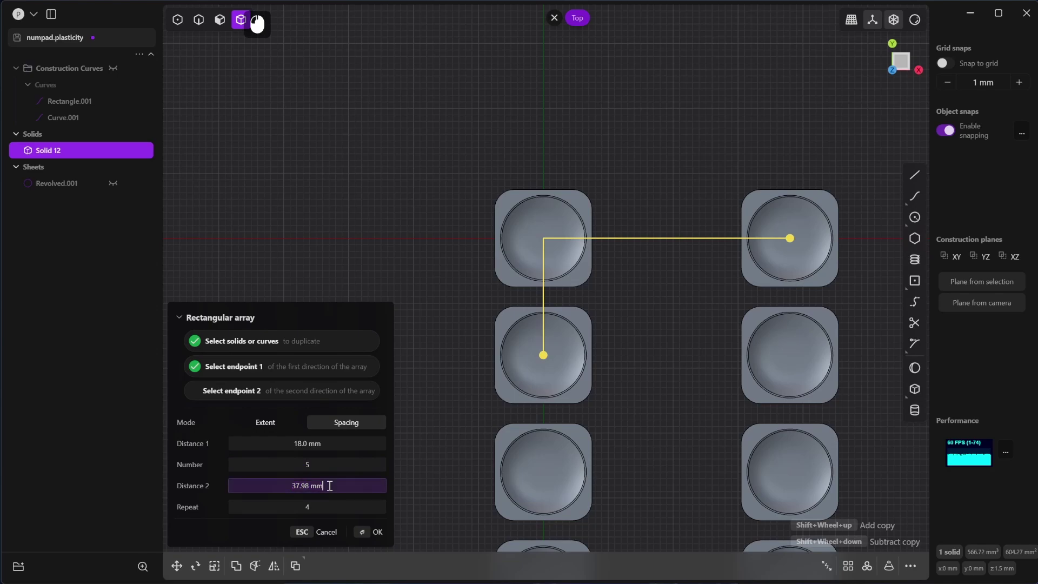
text(18)
key(Tab)
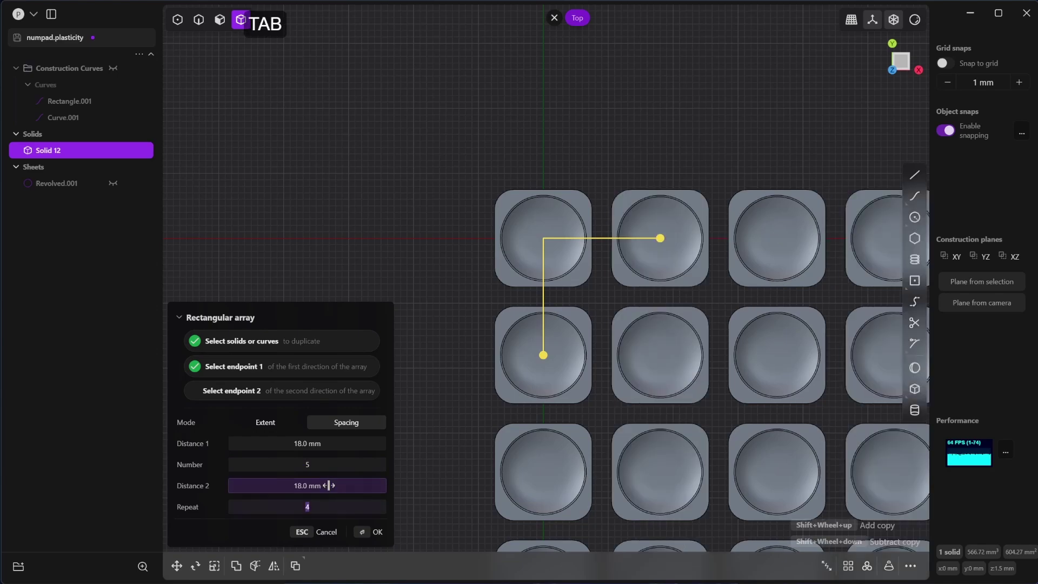
click(377, 534)
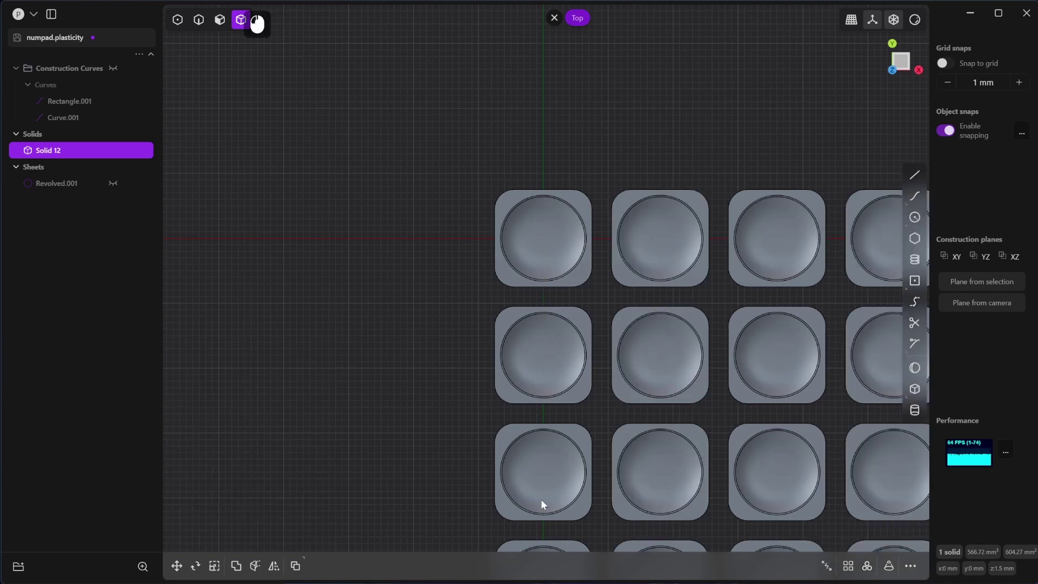
scroll(800, 410, down, 3)
middle_drag(800, 410, 673, 256)
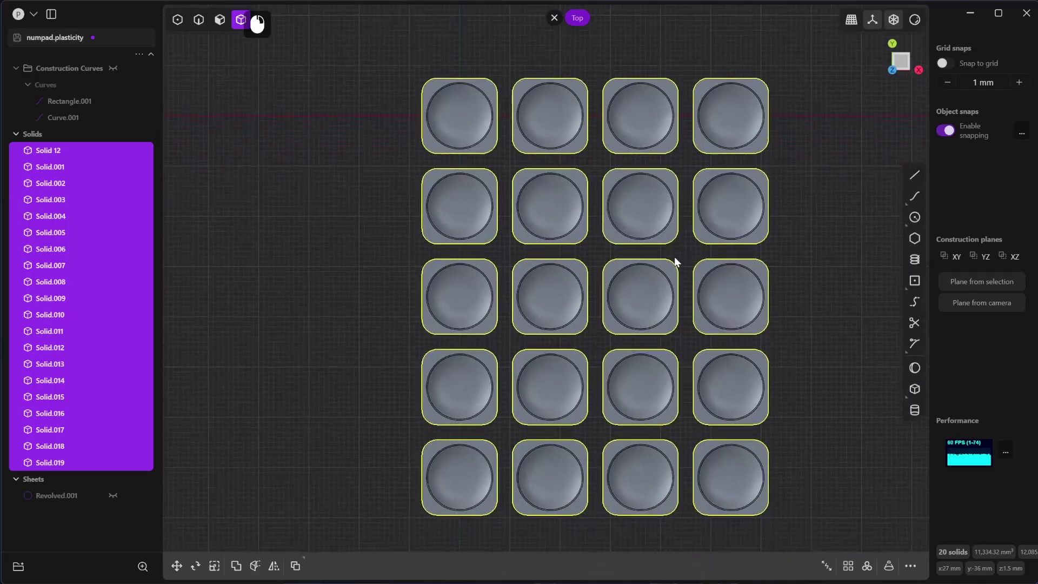
scroll(674, 256, down, 3)
middle_drag(786, 312, 753, 313)
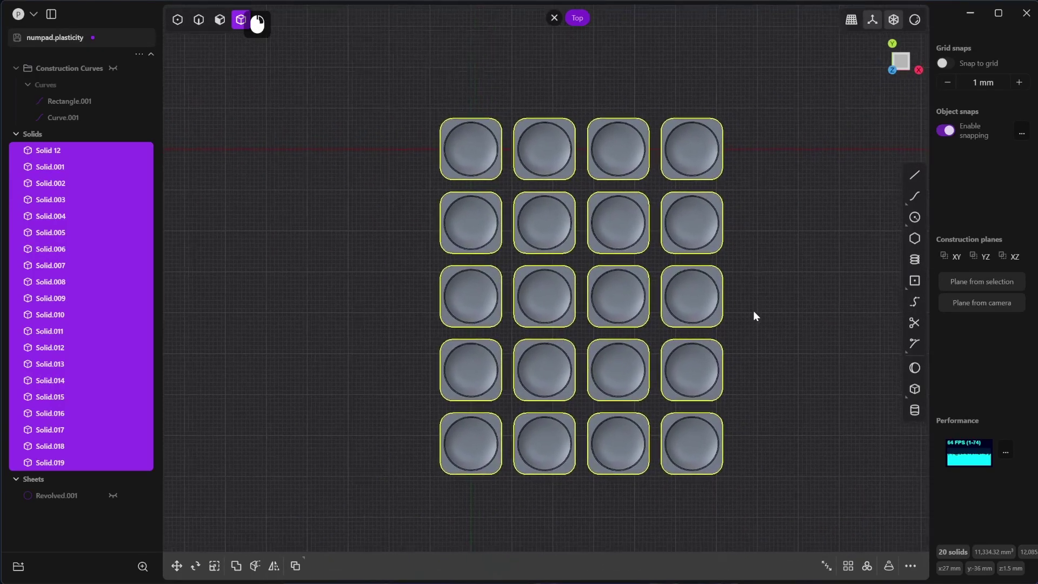
Step: Group all the keycap solids of the array together
click(807, 420)
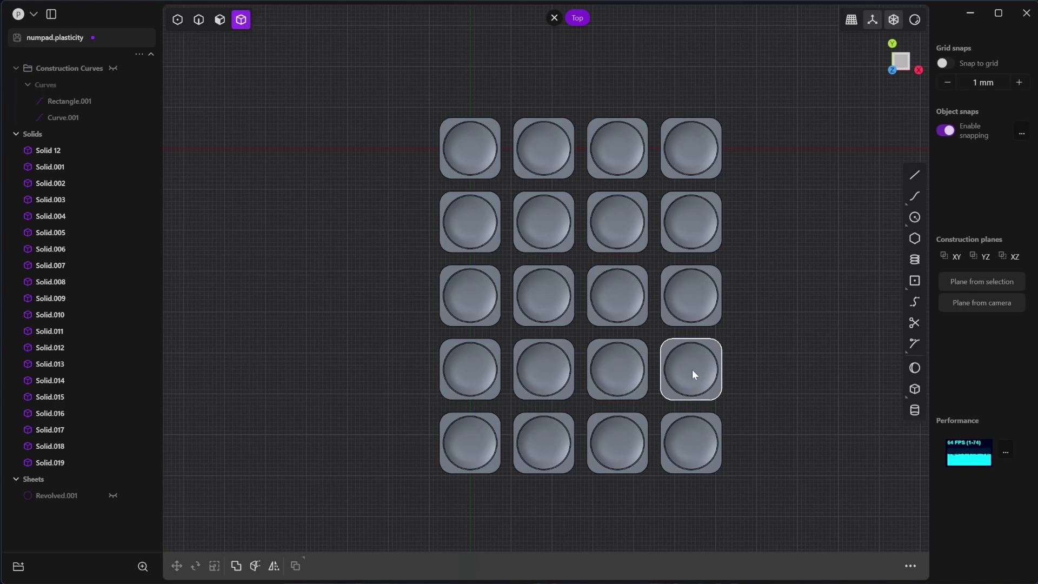
click(65, 152)
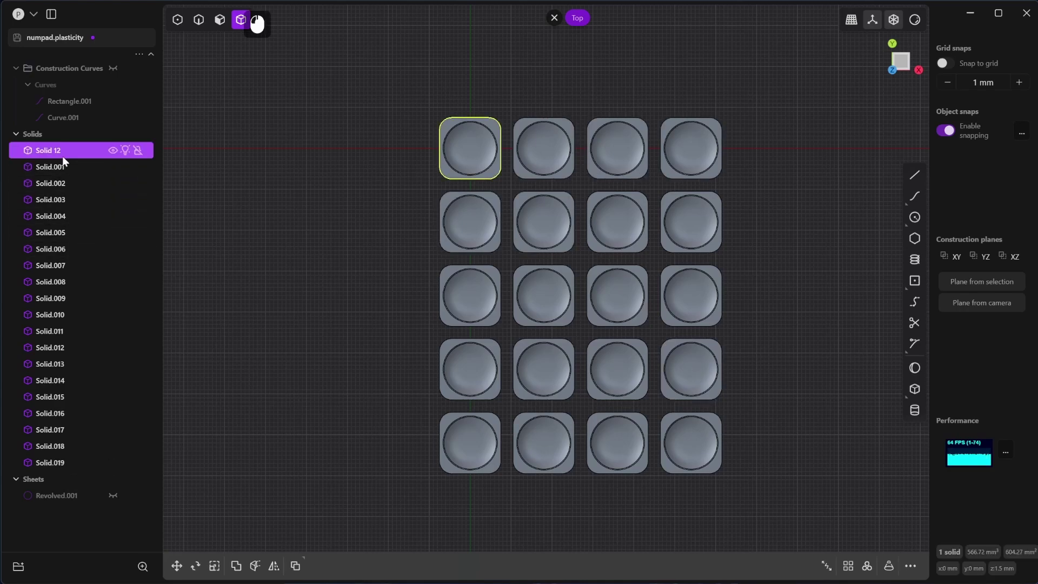
shift+click(60, 462)
right_click(60, 463)
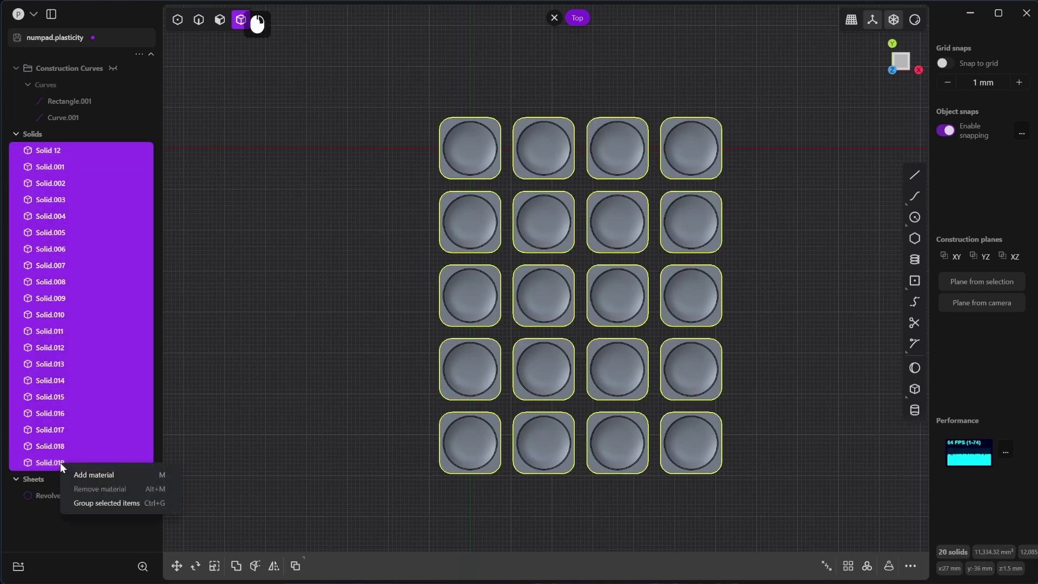
click(87, 502)
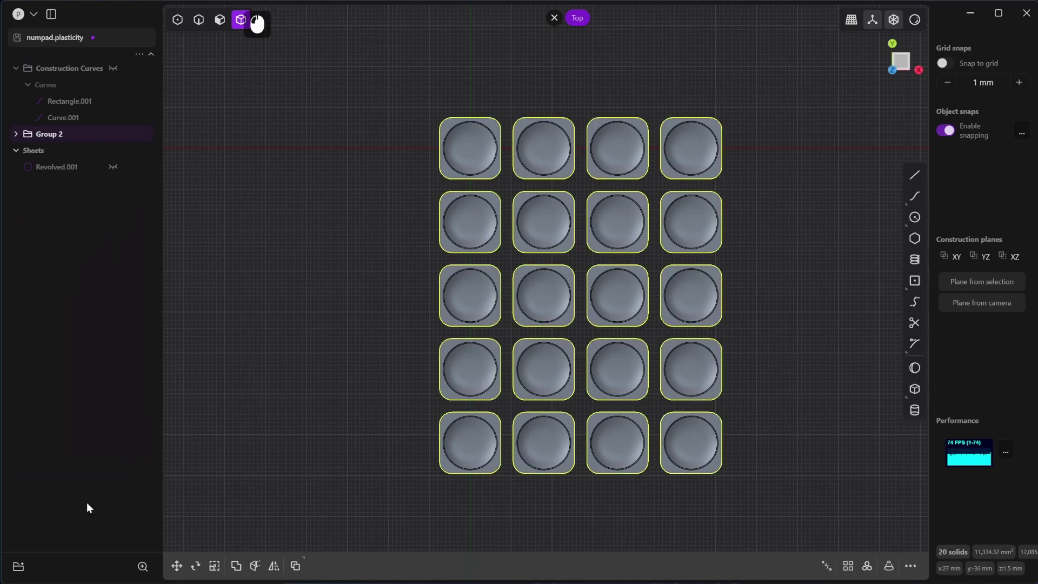
Step: Rename the keycap group as Buttons
double_click(50, 134)
text(Buttons)
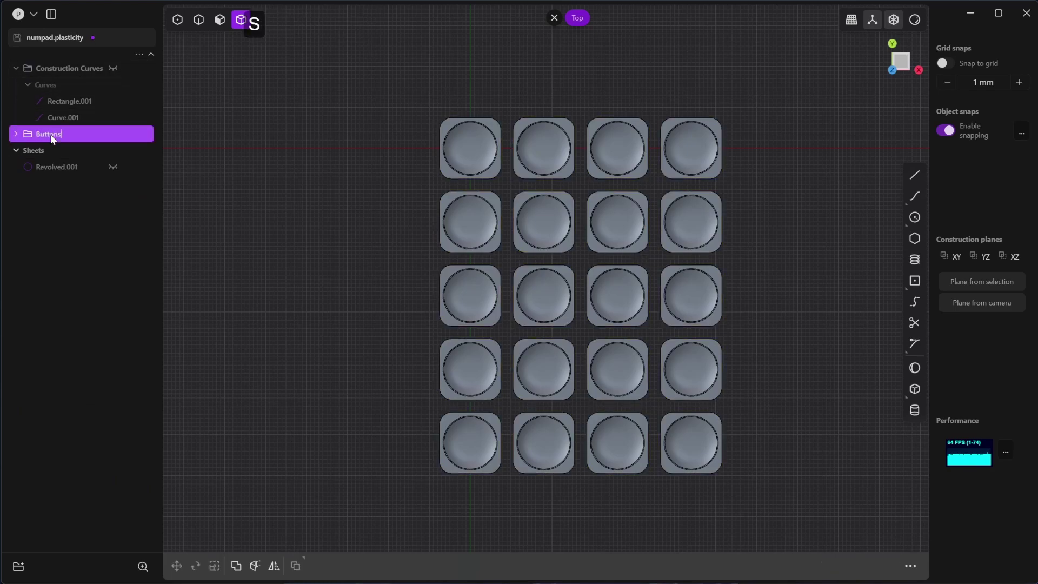
key(Return)
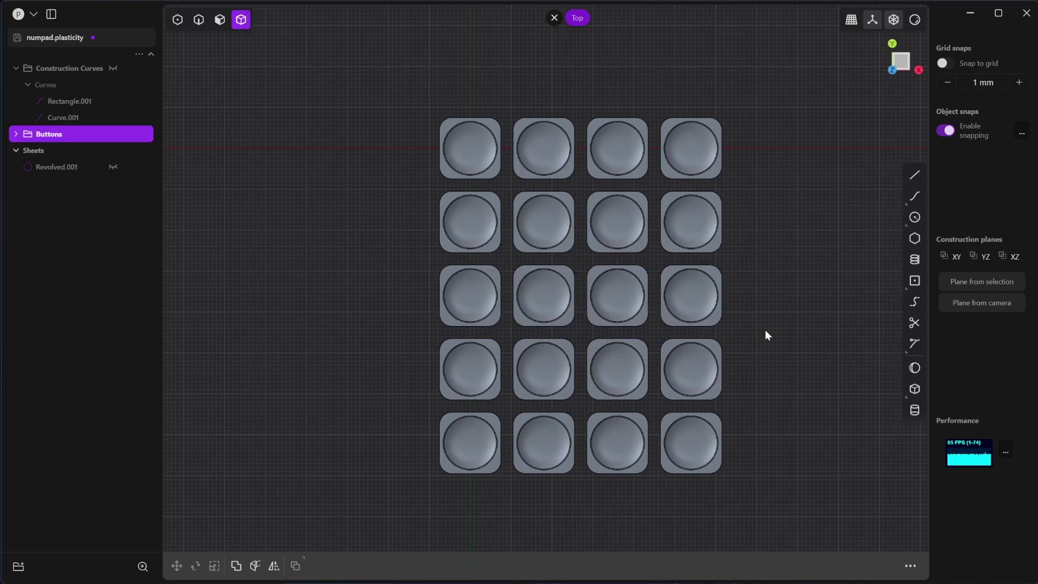
Step: Delete the first, second and fourth keycaps of the bottom row
click(774, 349)
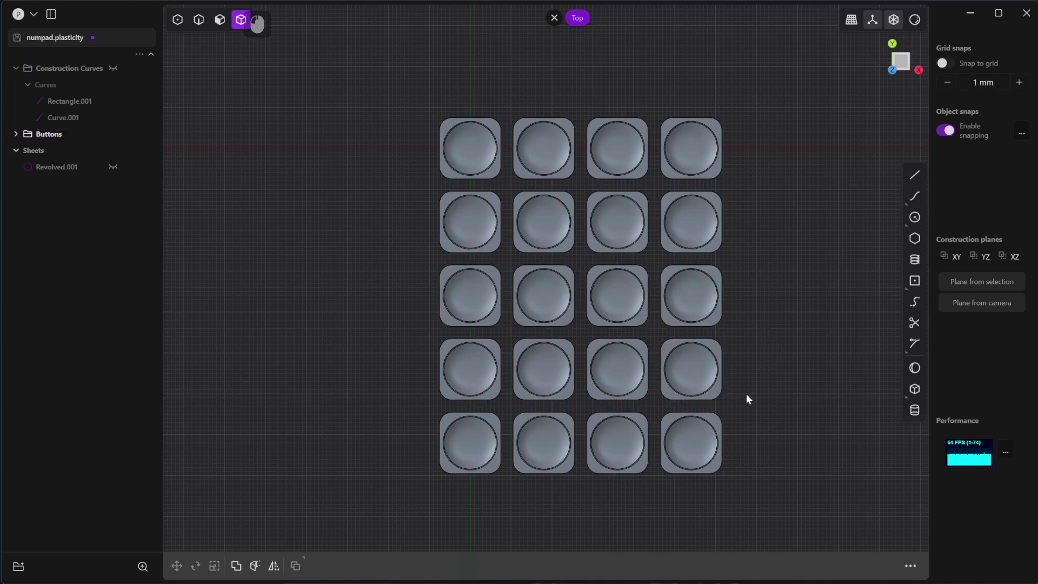
click(708, 445)
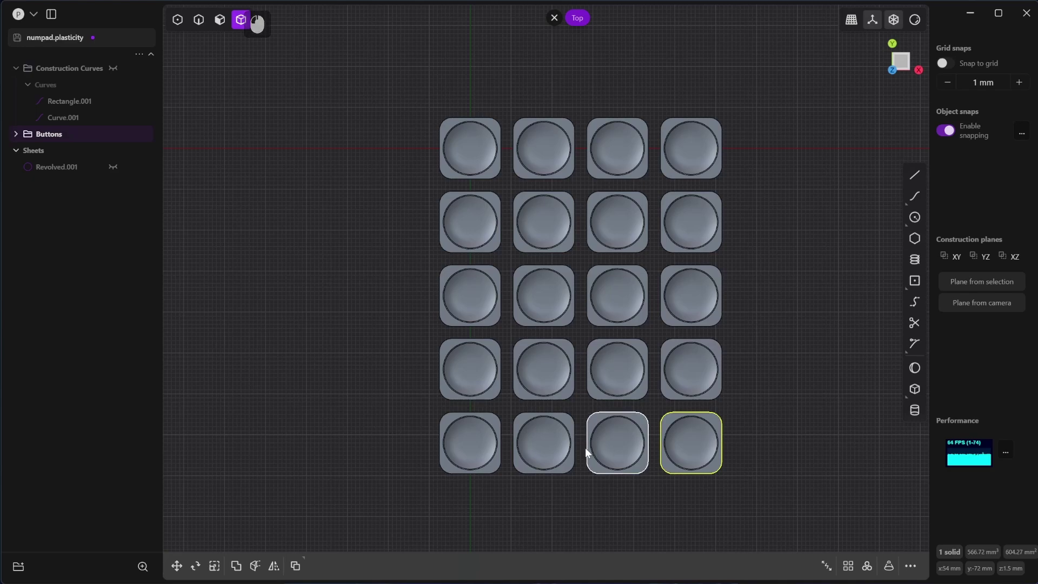
shift+click(555, 455)
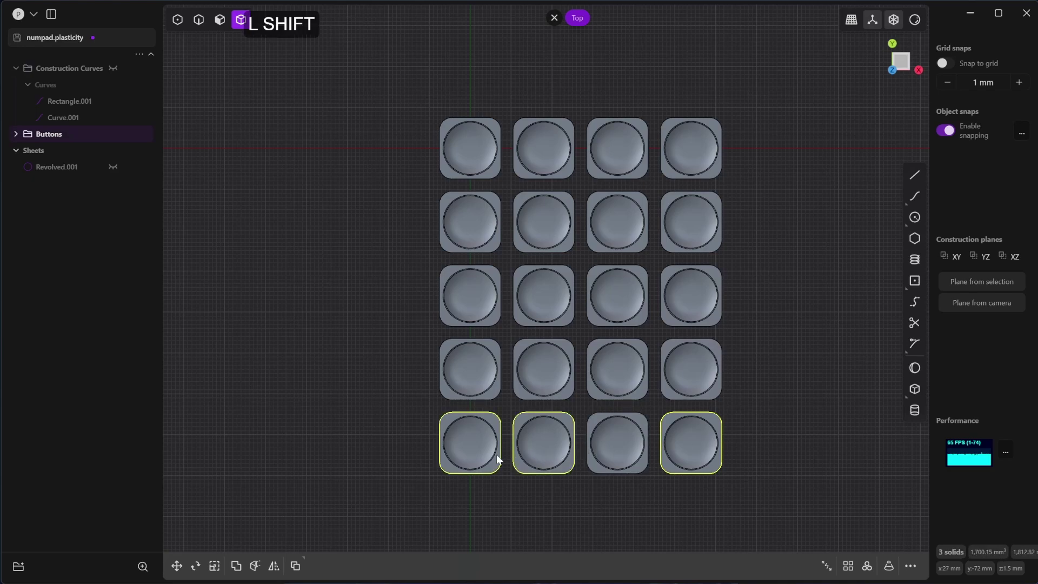
key(Delete)
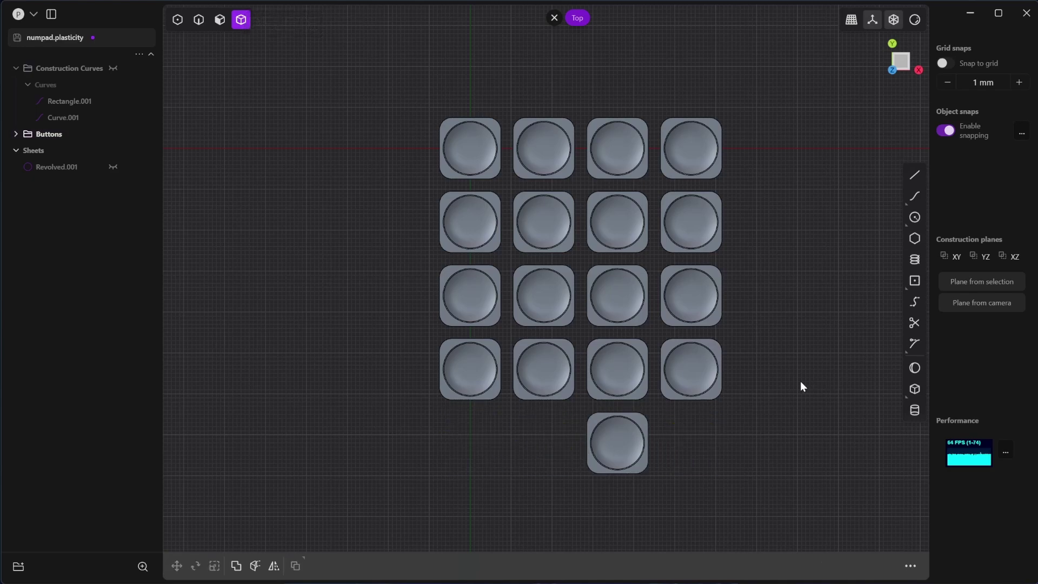
Step: Isolate the last keycap in the fourth row
click(717, 360)
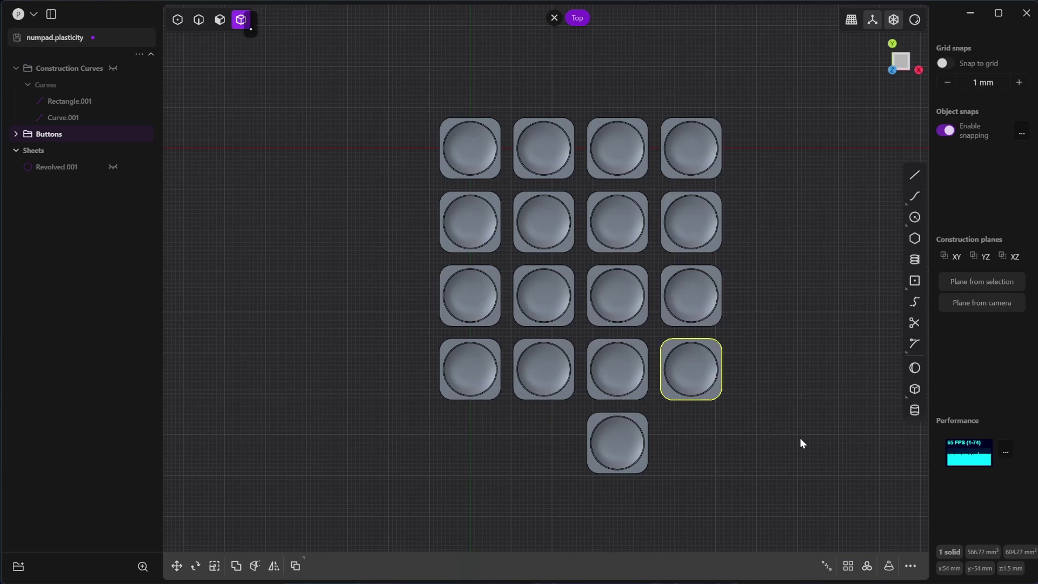
key(slash)
middle_drag(796, 425, 715, 405)
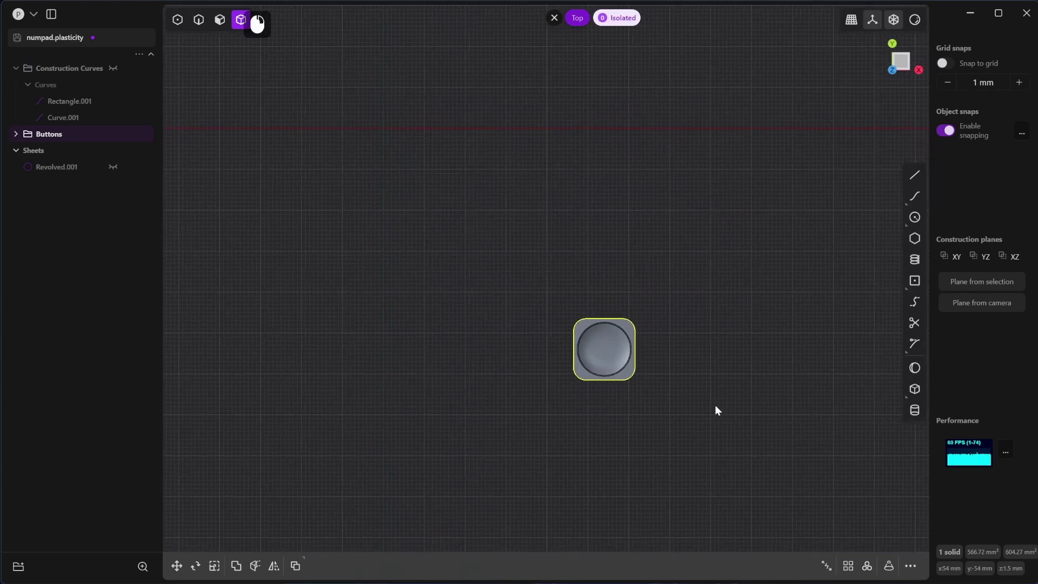
scroll(634, 358, up, 3)
scroll(635, 359, up, 1)
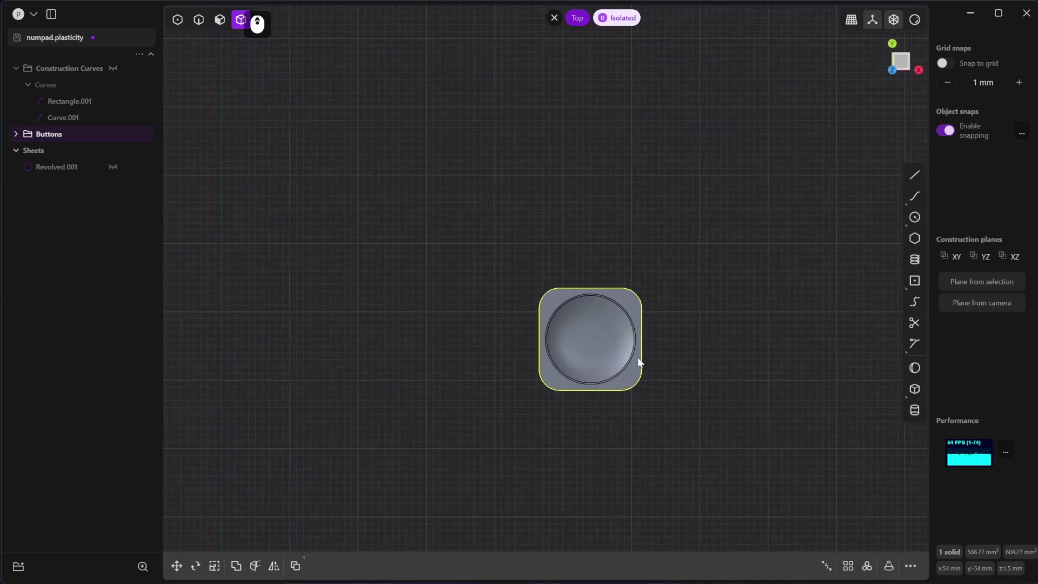
Step: Draw a line about 36.58 mm long along the X axis through the isolated keycap's center, extending past both sides
click(919, 178)
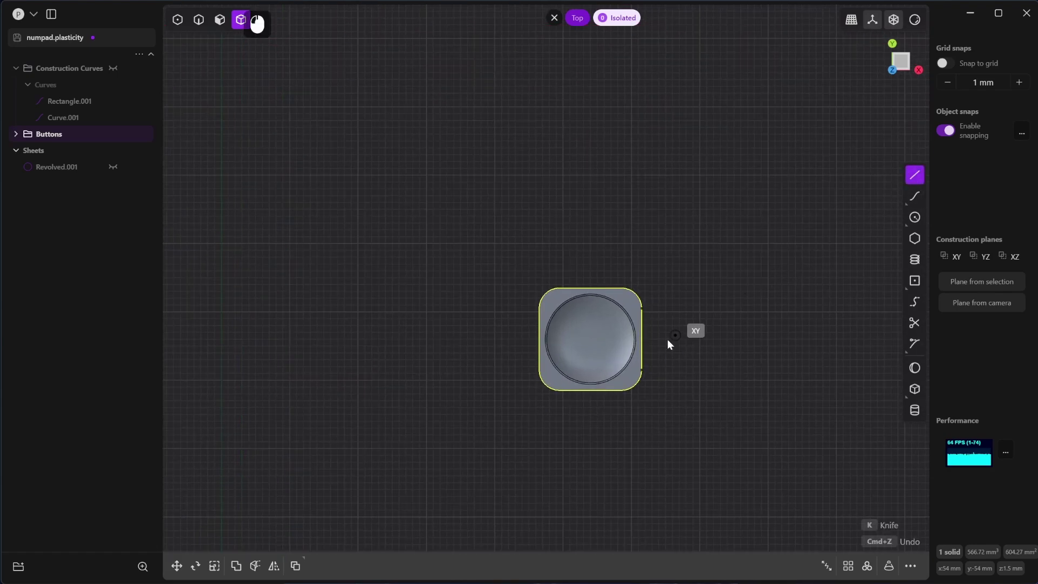
click(590, 340)
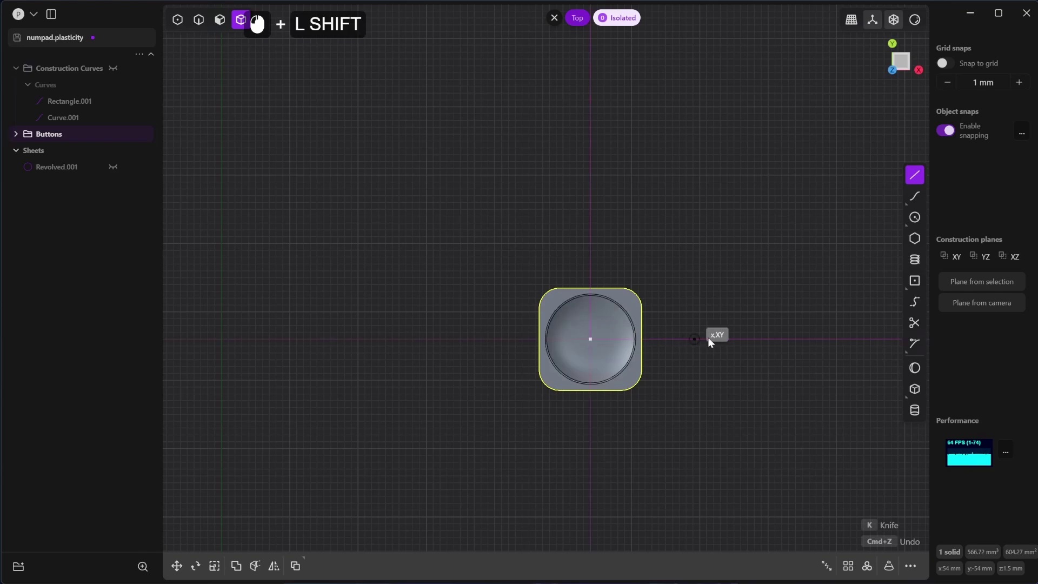
shift+click(722, 339)
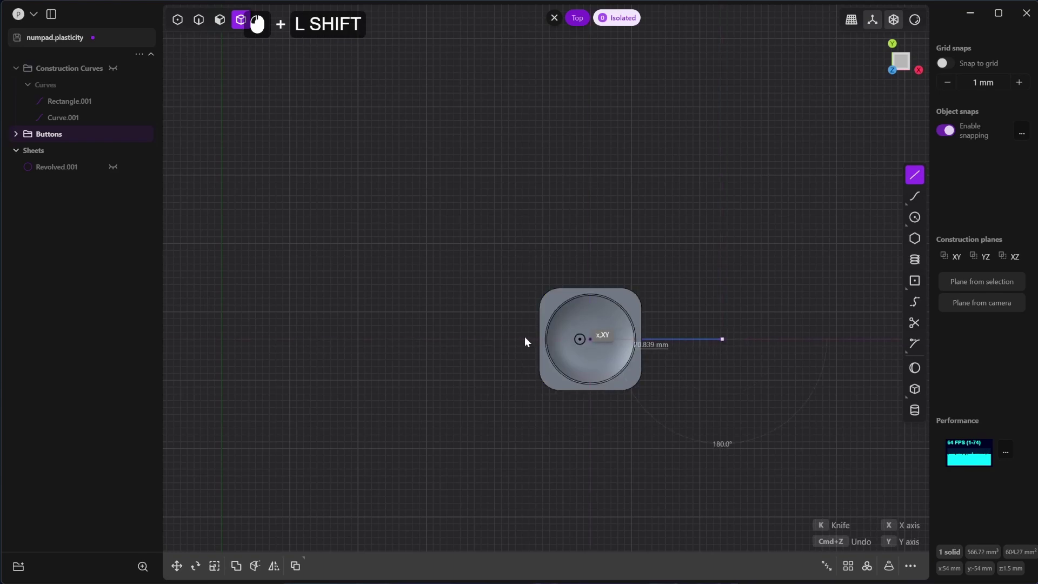
click(473, 339)
Step: Cut the isolated keycap into two halves with the line and return to the top view
middle_drag(699, 457, 641, 340)
key(c)
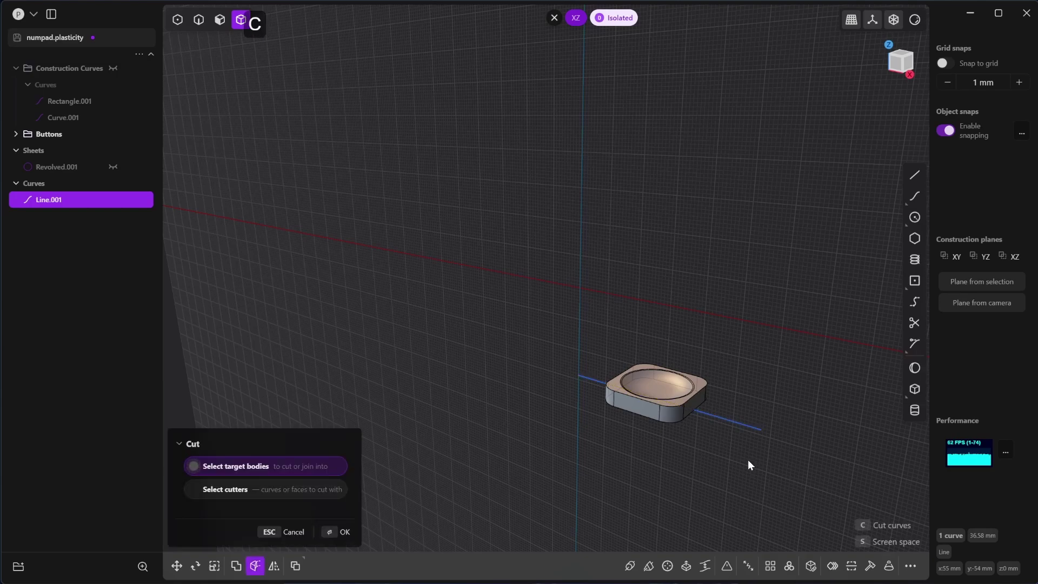
click(664, 410)
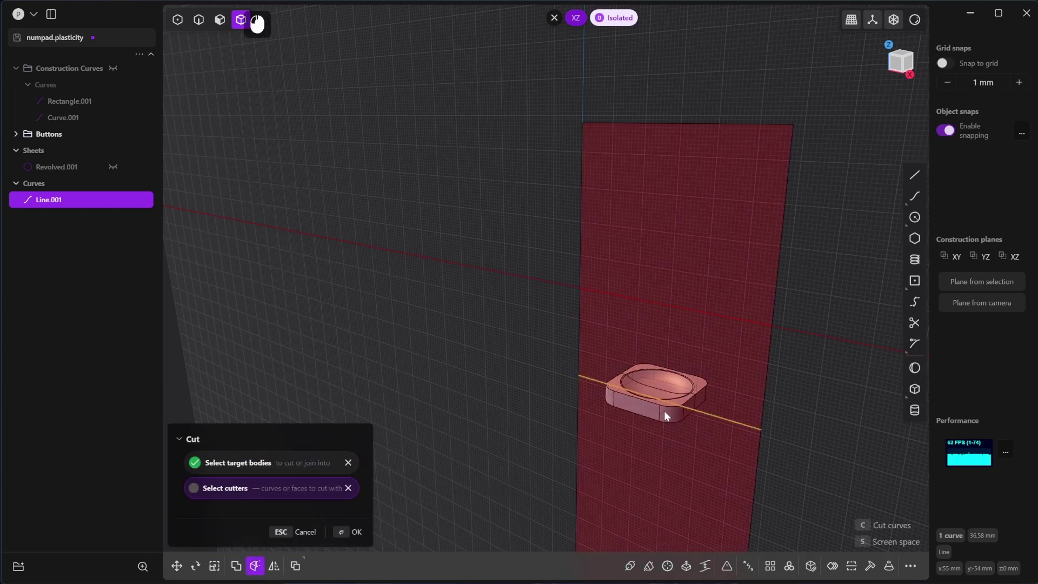
click(357, 532)
middle_drag(440, 487, 490, 567)
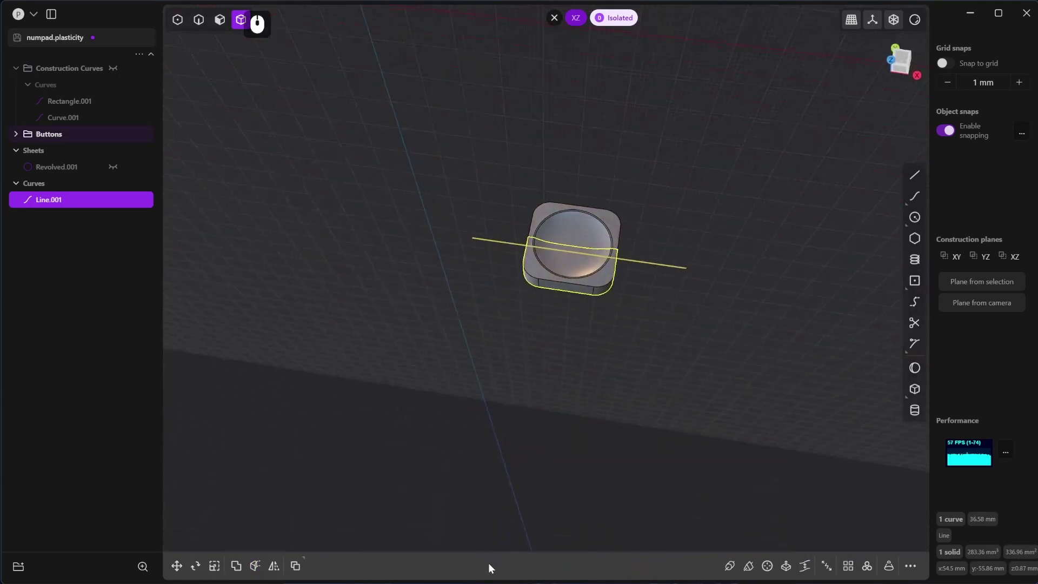
key(KP_7)
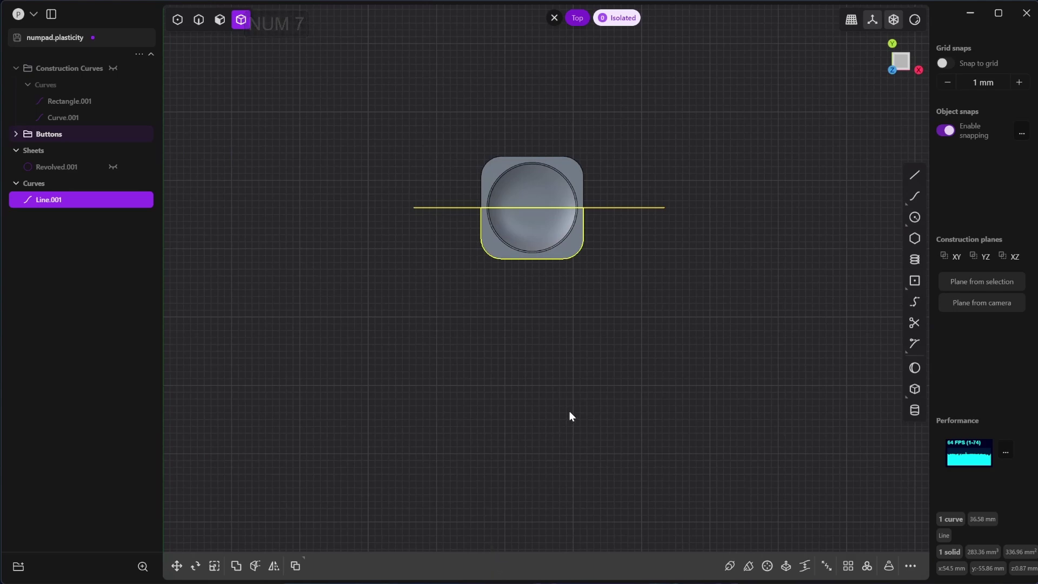
Step: Expand the solids of the Buttons group and check which entry belongs to each keycap half
click(371, 295)
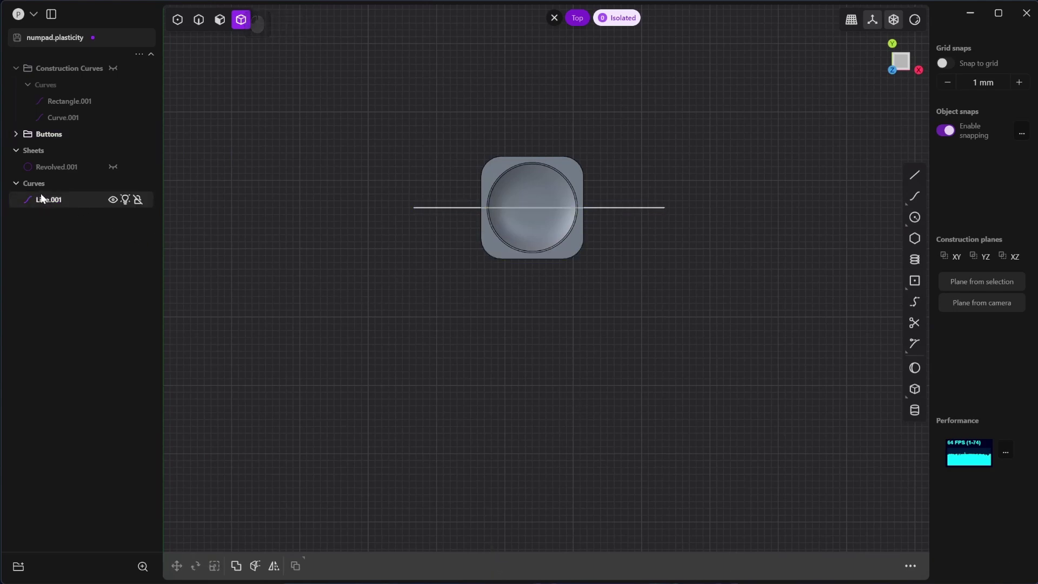
click(16, 135)
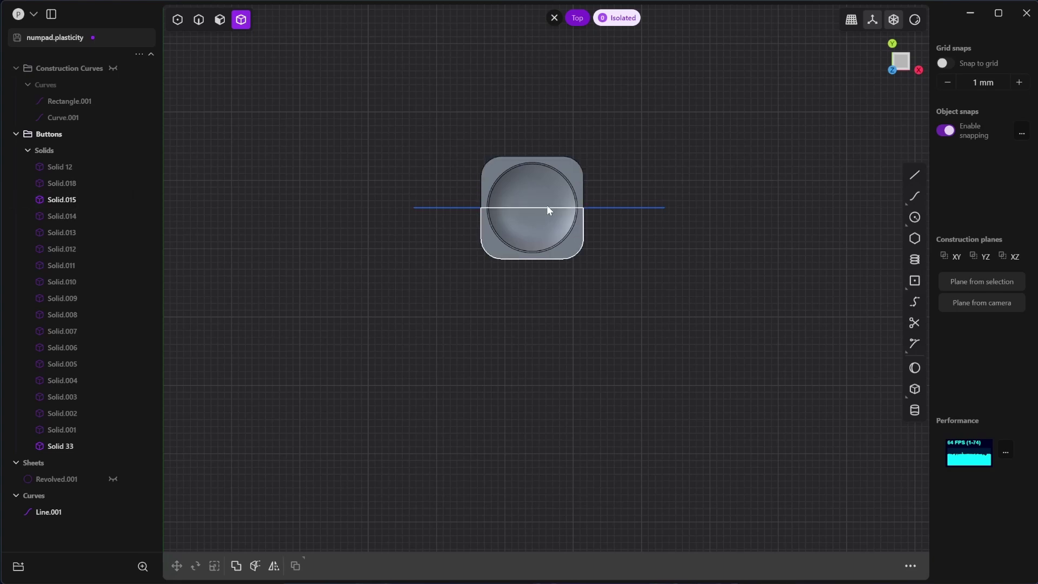
click(553, 188)
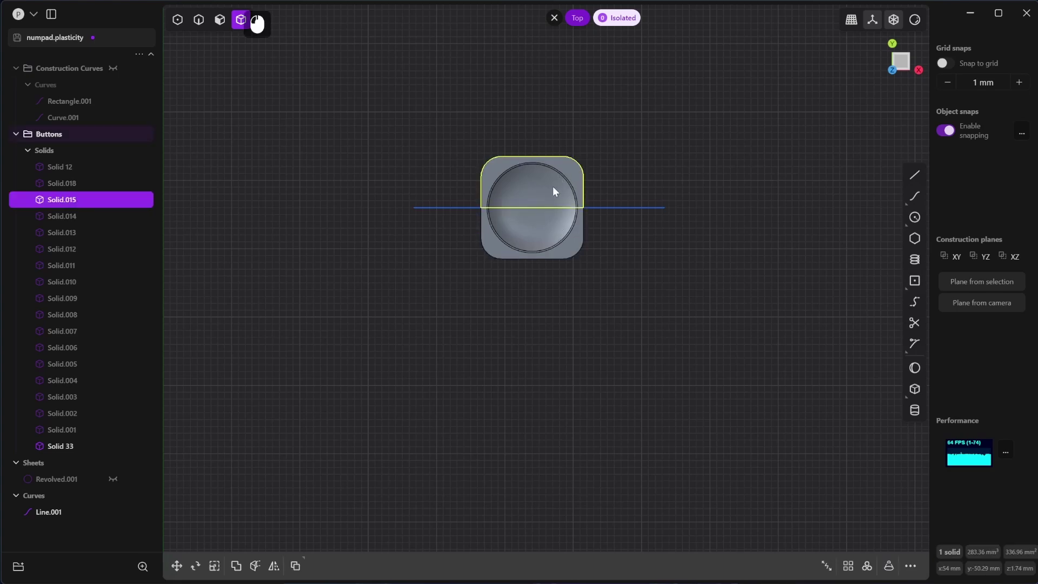
click(563, 239)
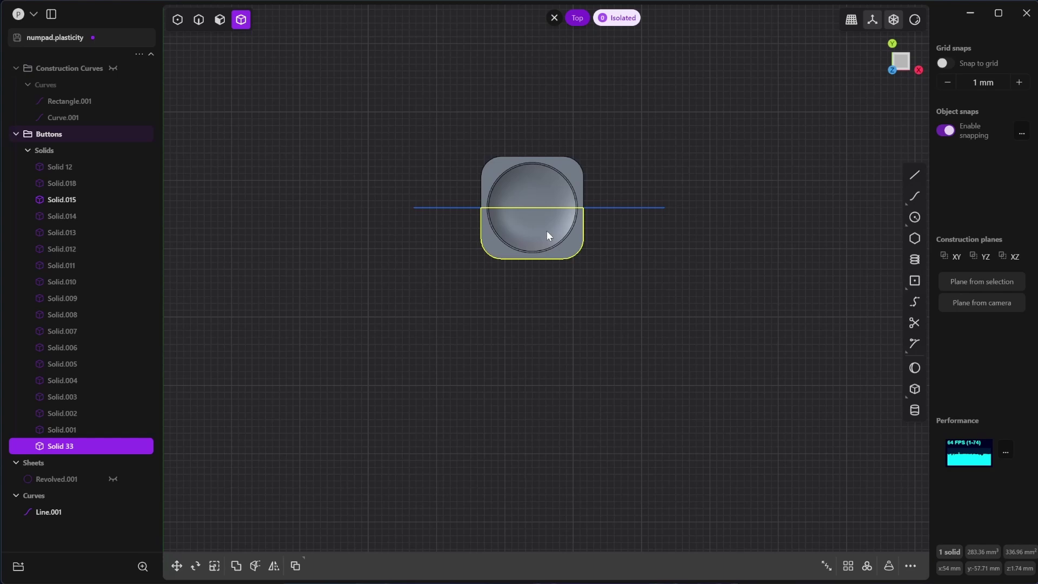
key(g)
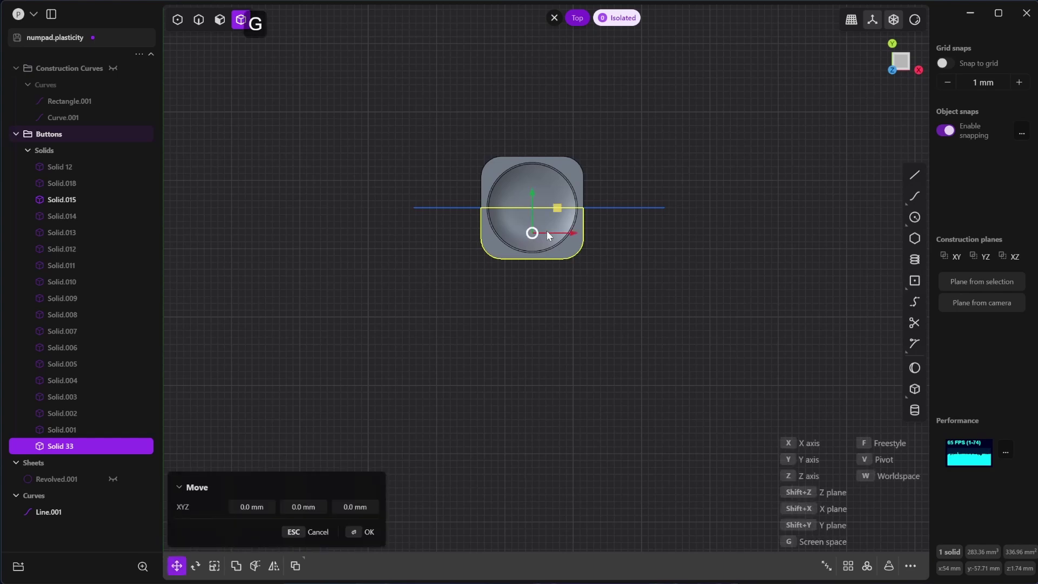
key(Escape)
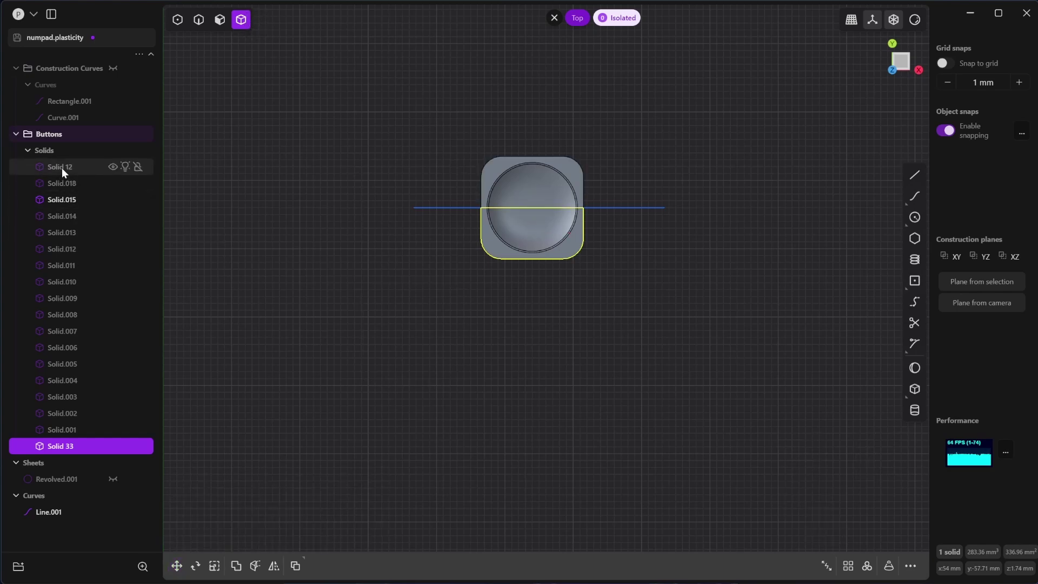
key(h)
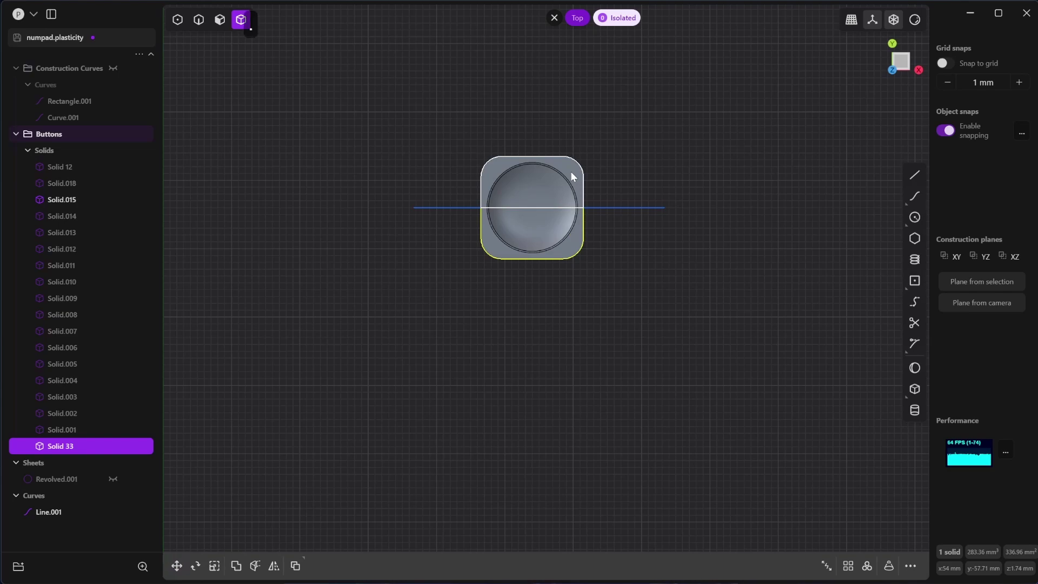
key(ctrl+z)
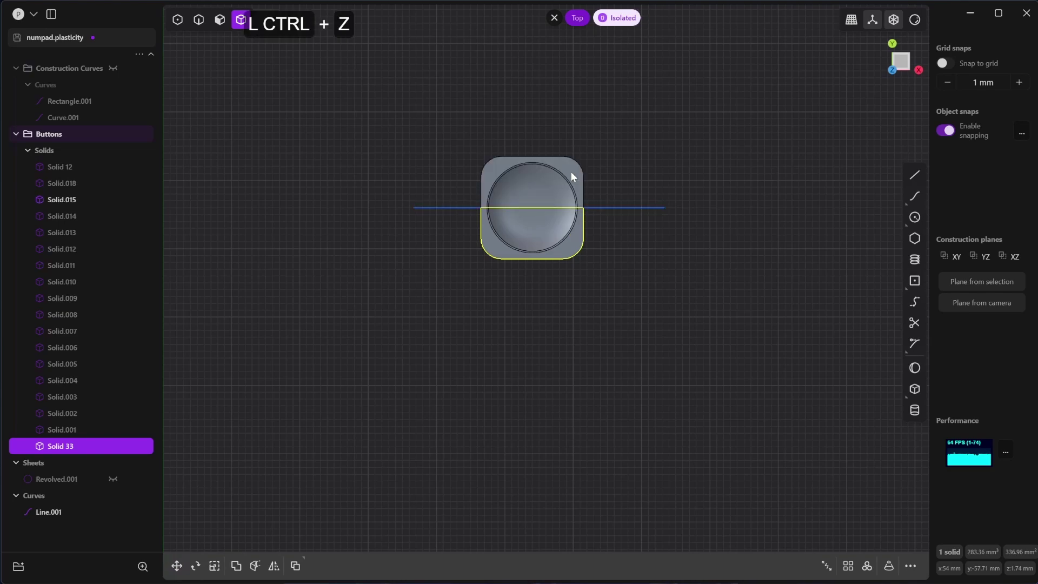
Step: Exit isolation to show the full keycap grid around the split keycap
click(800, 362)
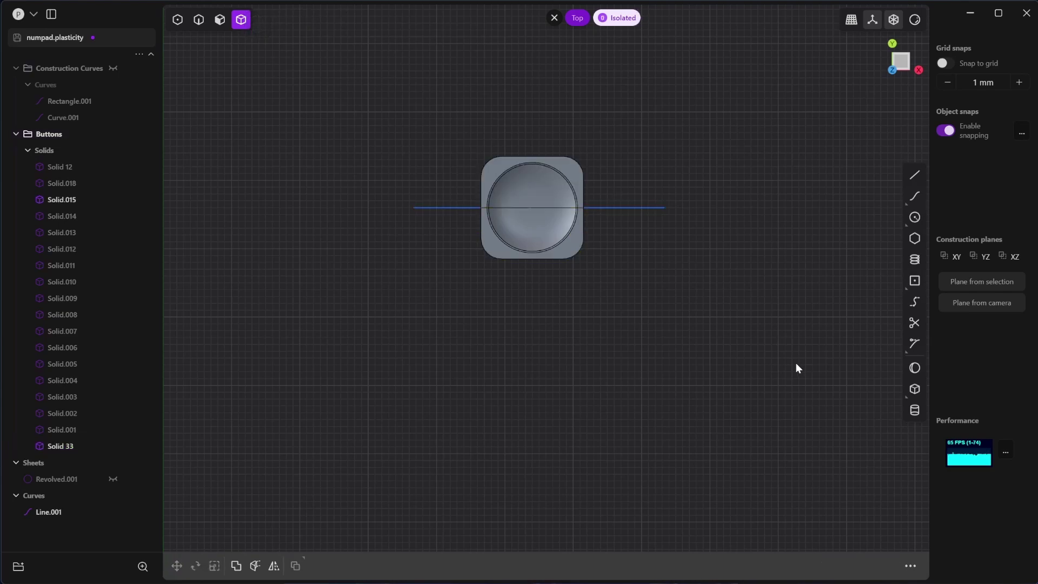
key(slash)
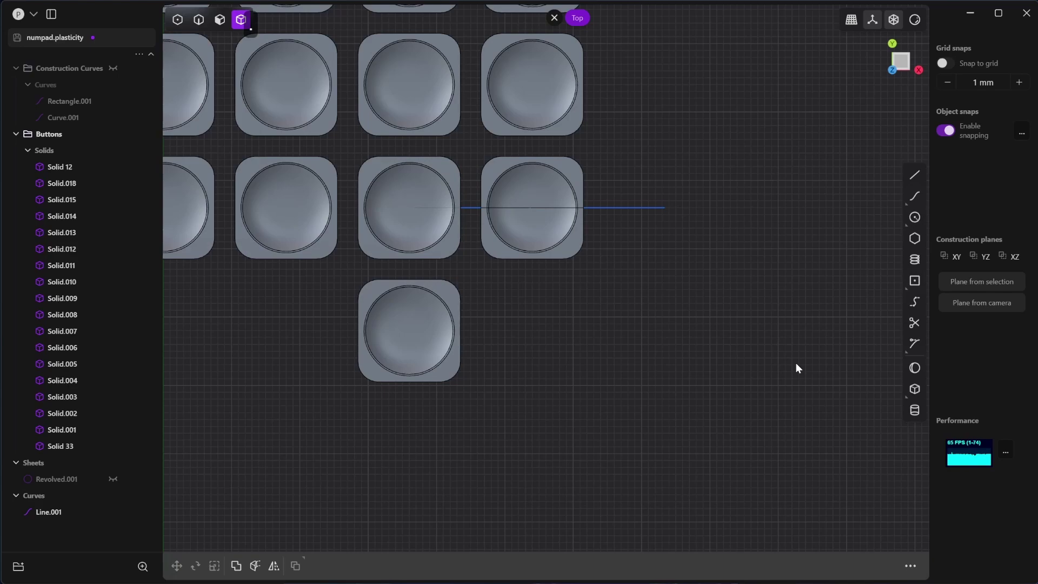
scroll(637, 323, down, 5)
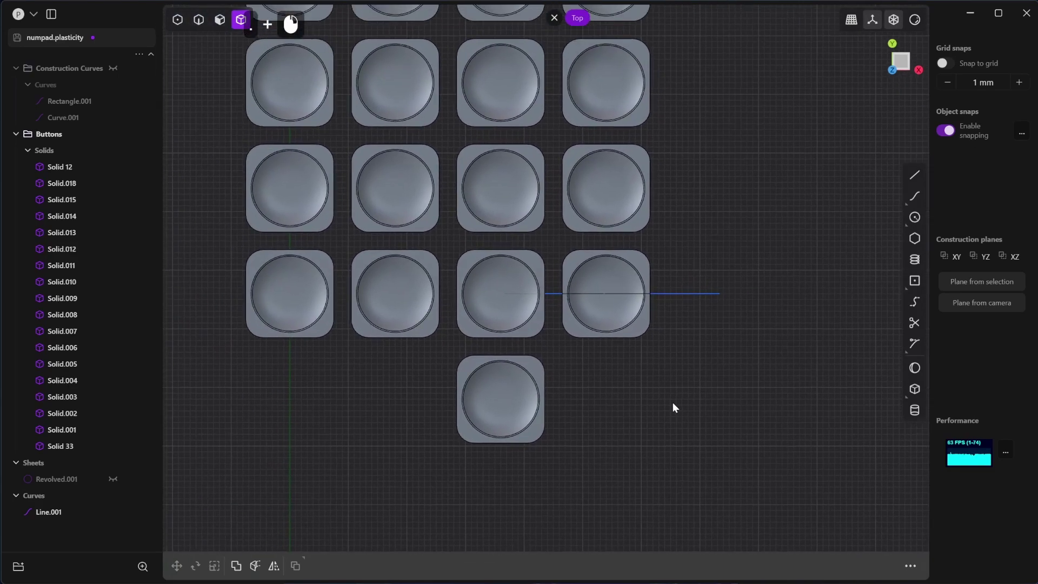
Step: Move the split keycap's lower half -18 mm along Y, snapping its edge center level with the bottom-row keycap's lower edge
click(630, 331)
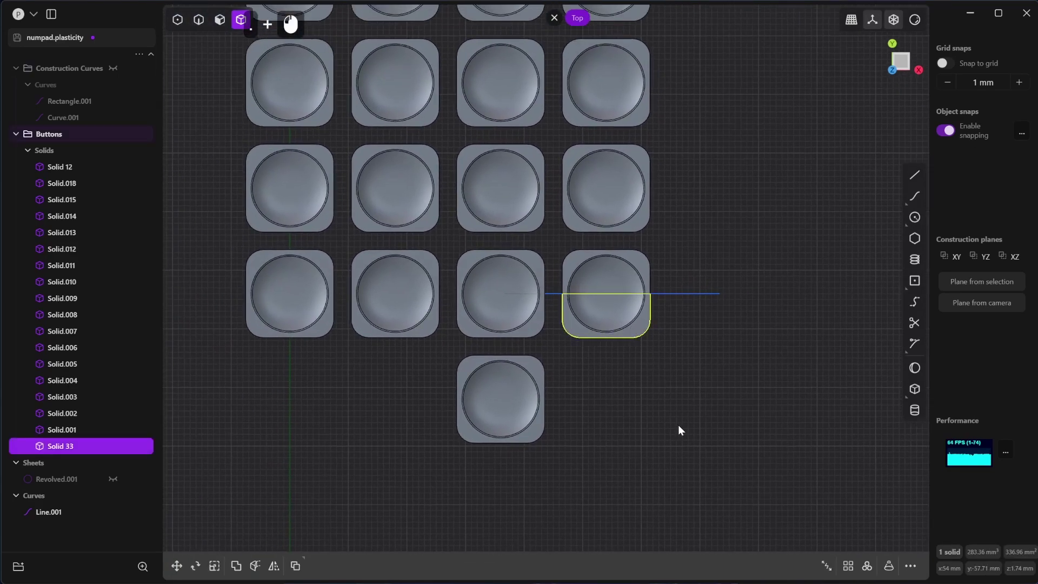
scroll(654, 411, up, 1)
key(g)
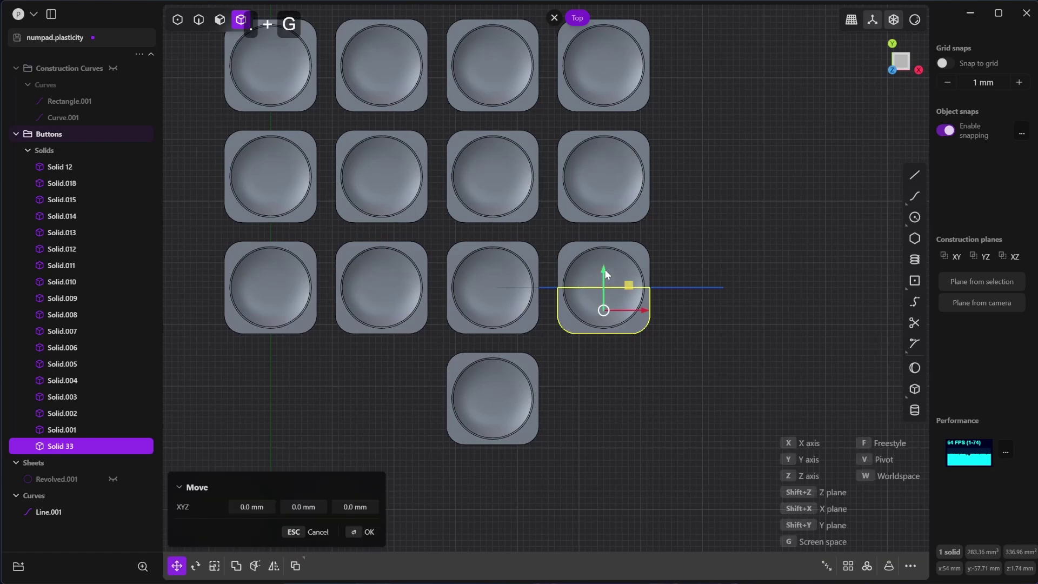
key(f)
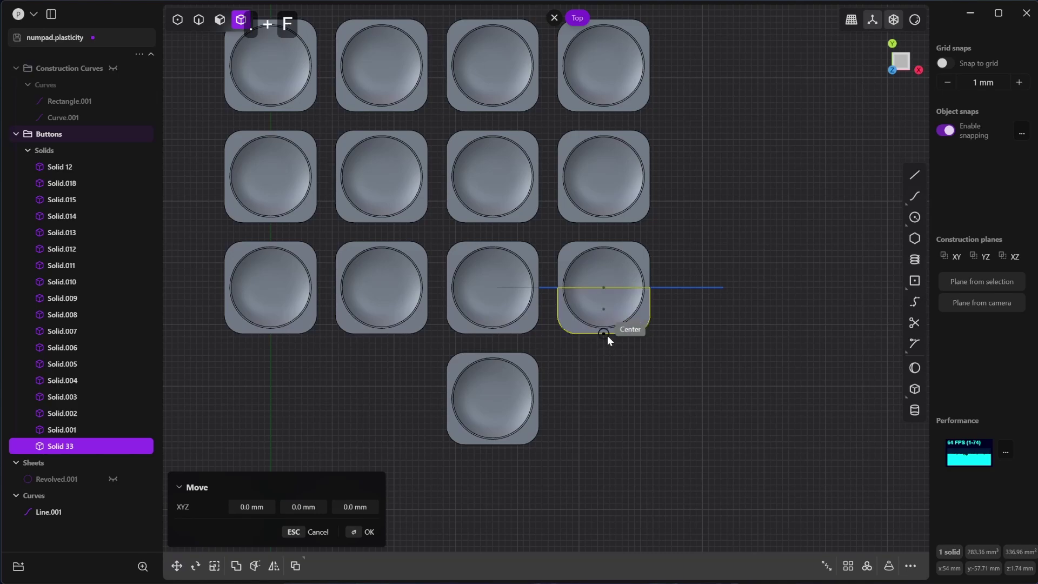
key(shift)
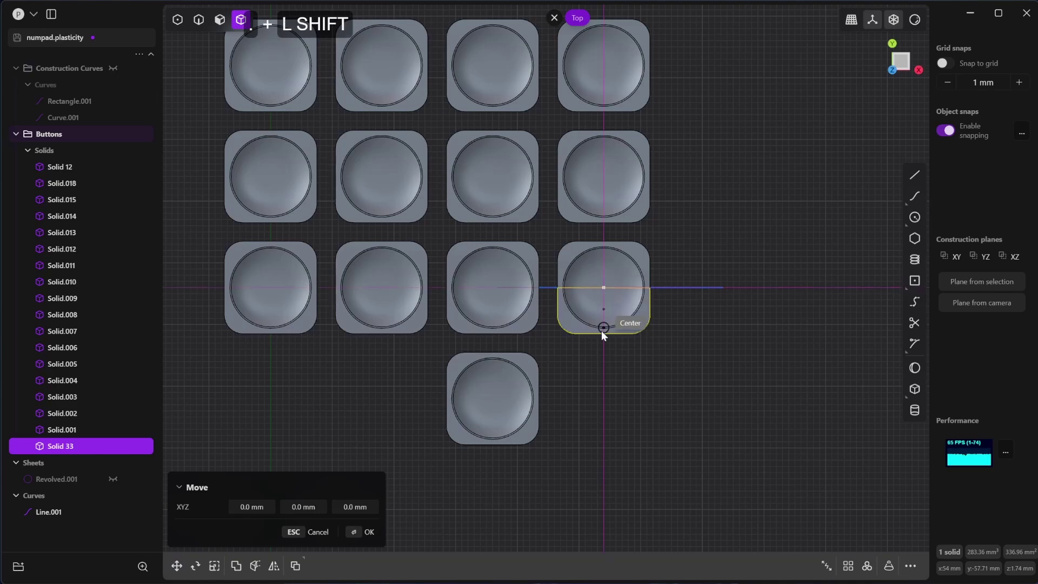
click(604, 336)
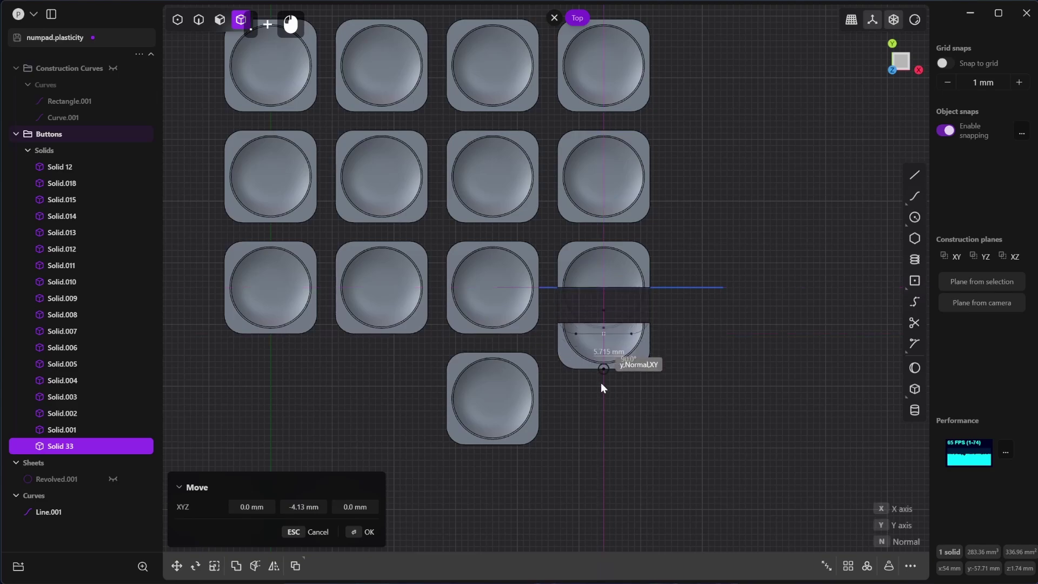
key(shift)
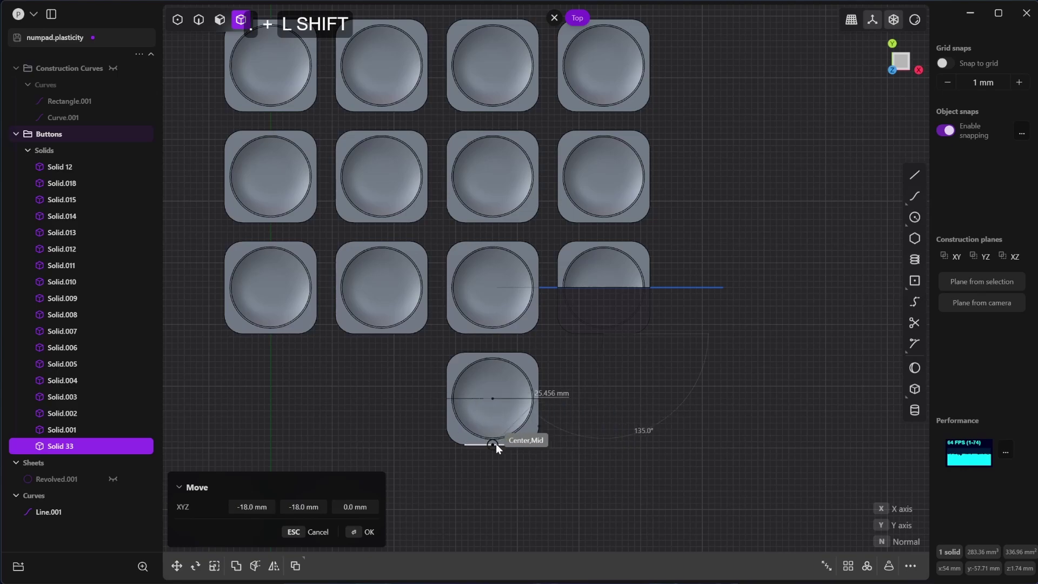
click(604, 447)
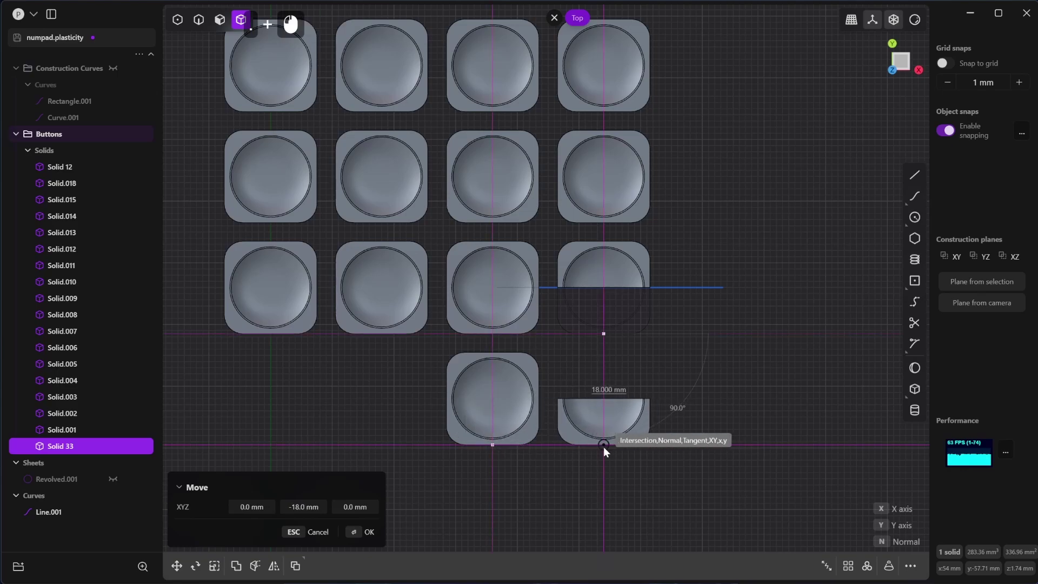
middle_drag(666, 410, 699, 319)
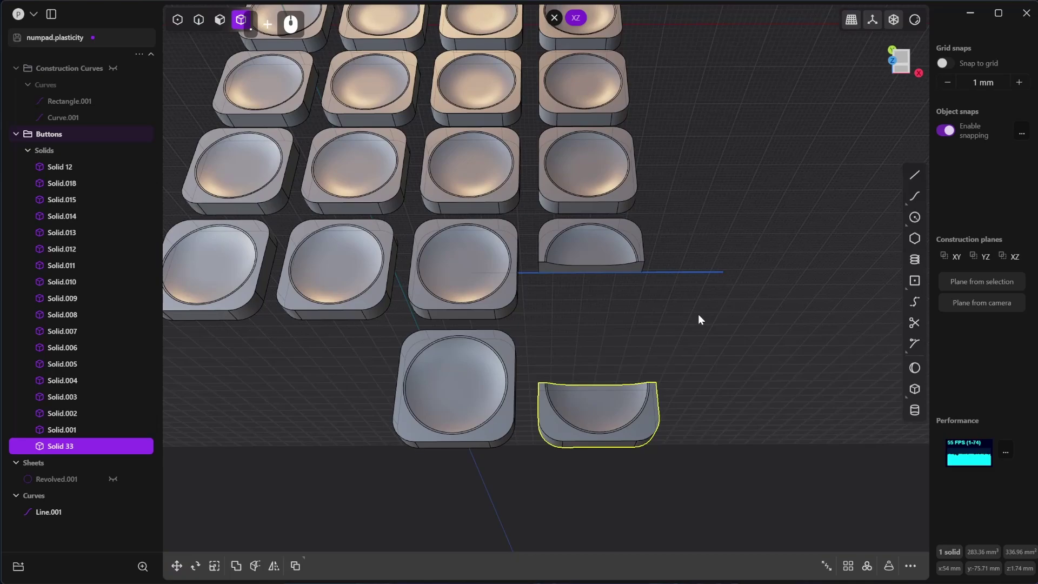
shift+click(629, 244)
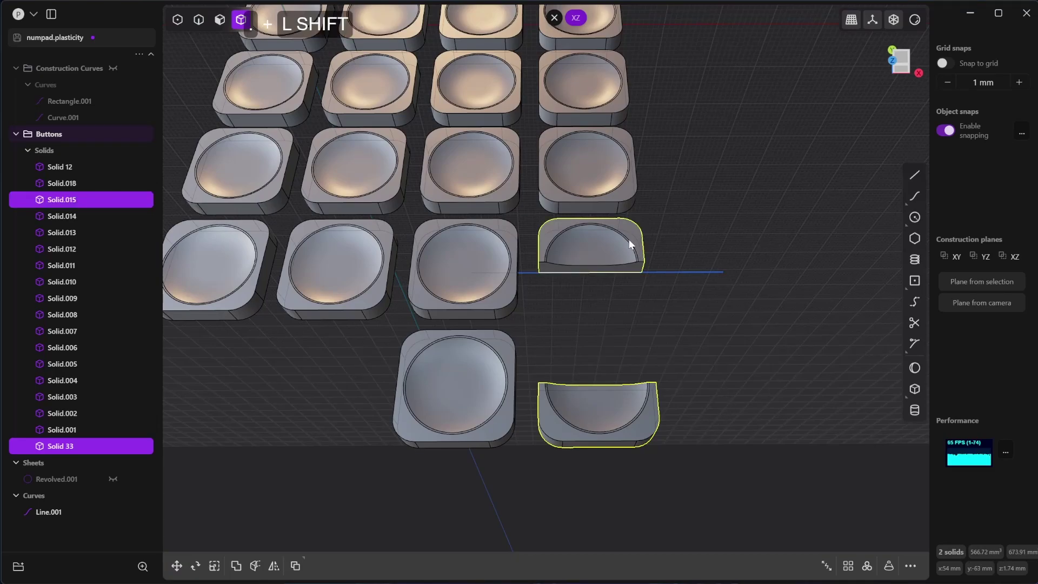
key(slash)
key(ctrl+z)
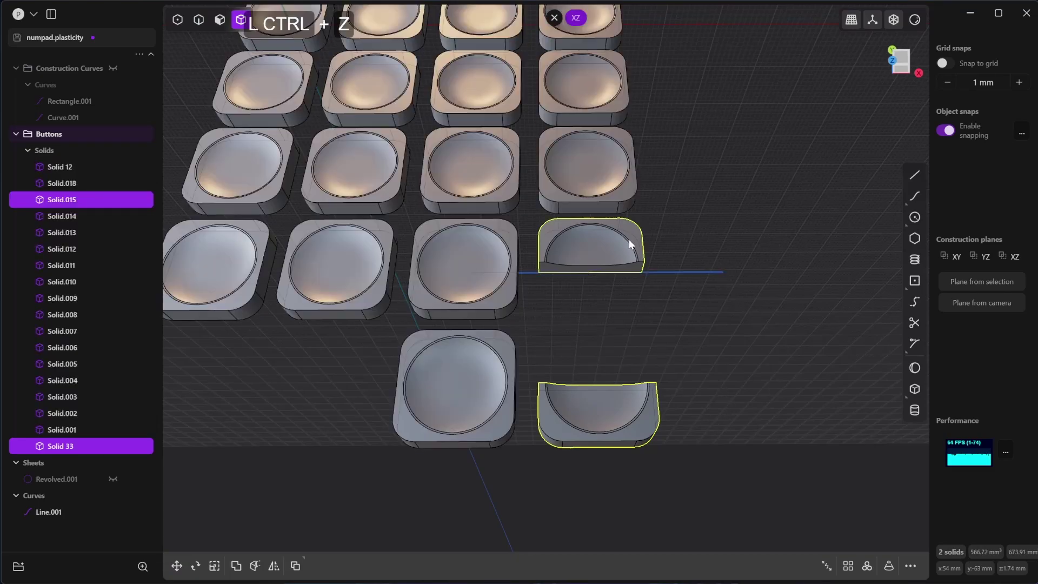
click(712, 290)
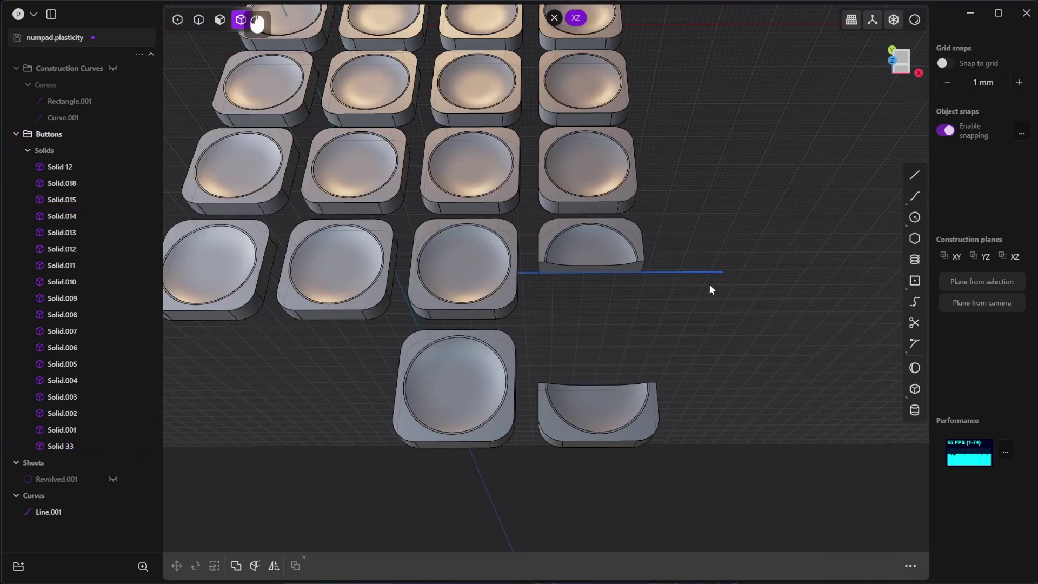
Step: Put the line used to split the keycap into a new group named Cut Curves and hide that group
key(2)
click(680, 272)
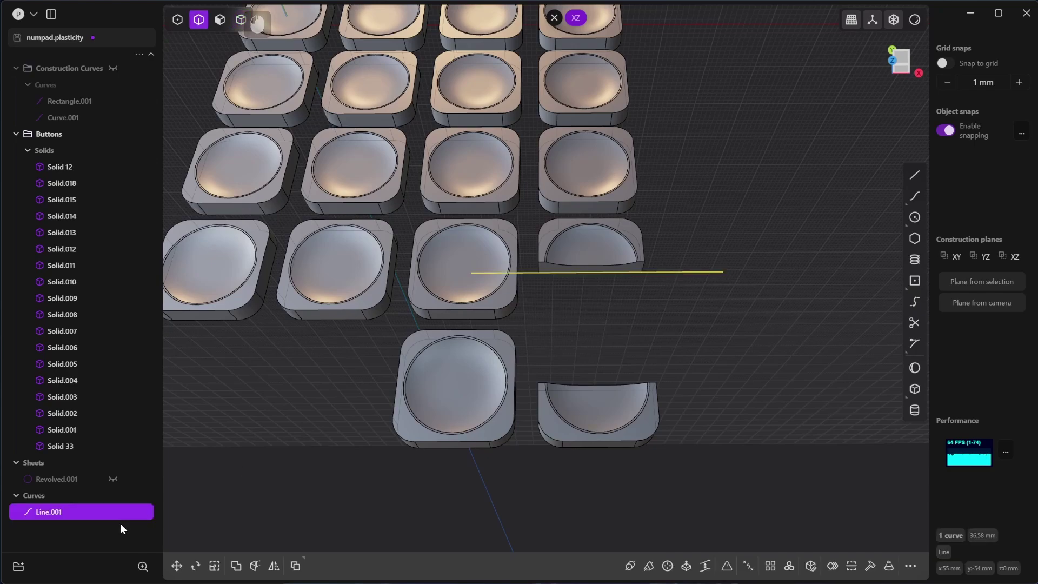
right_click(50, 508)
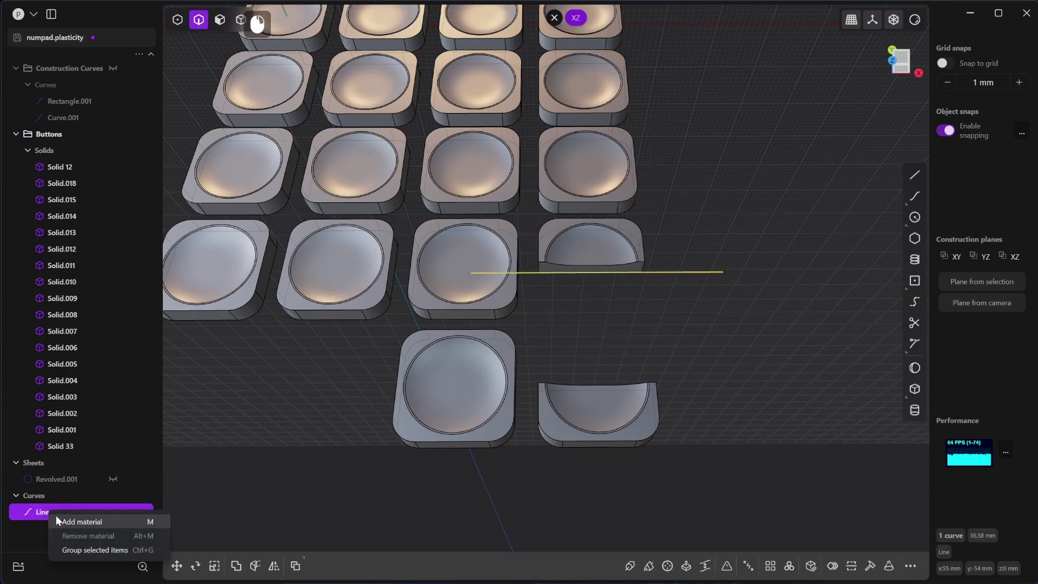
click(73, 547)
double_click(50, 463)
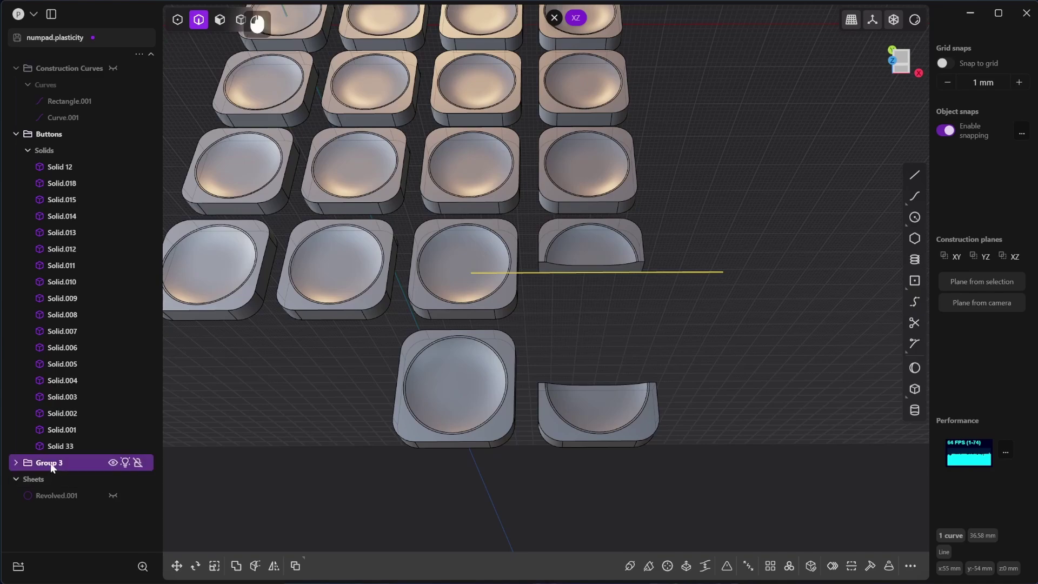
text(C)
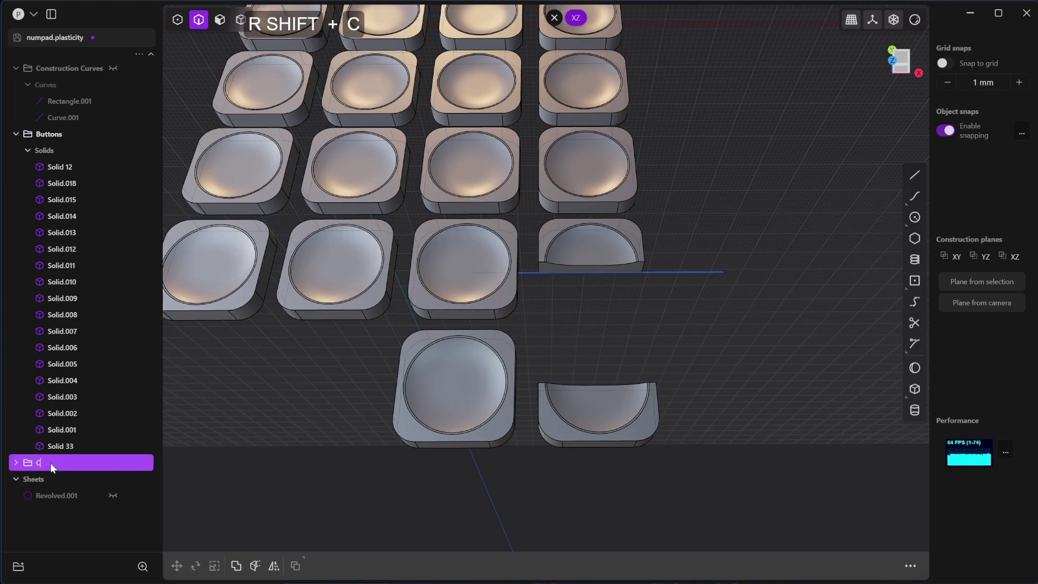
text(ut)
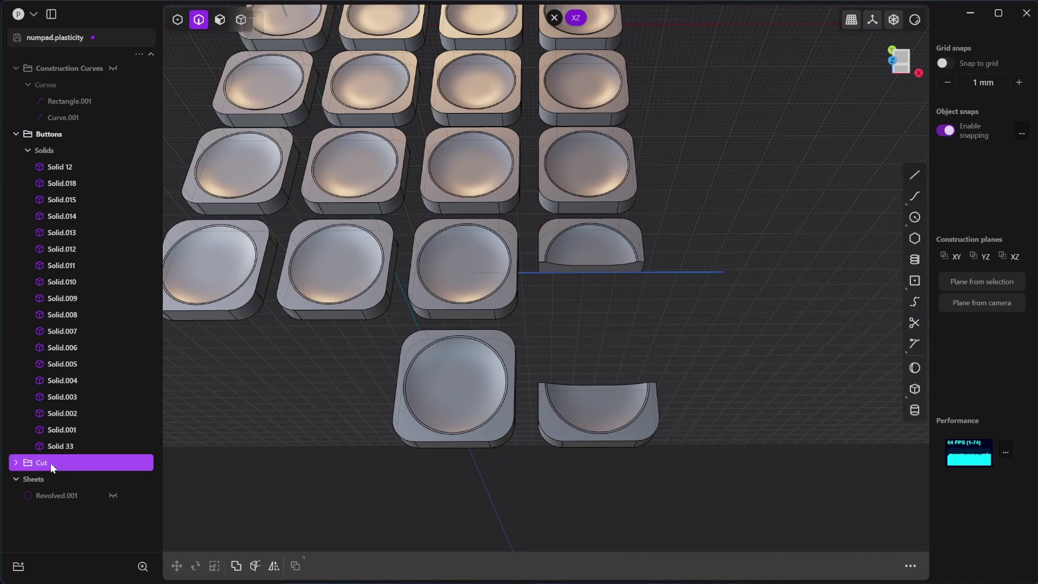
text( Cu)
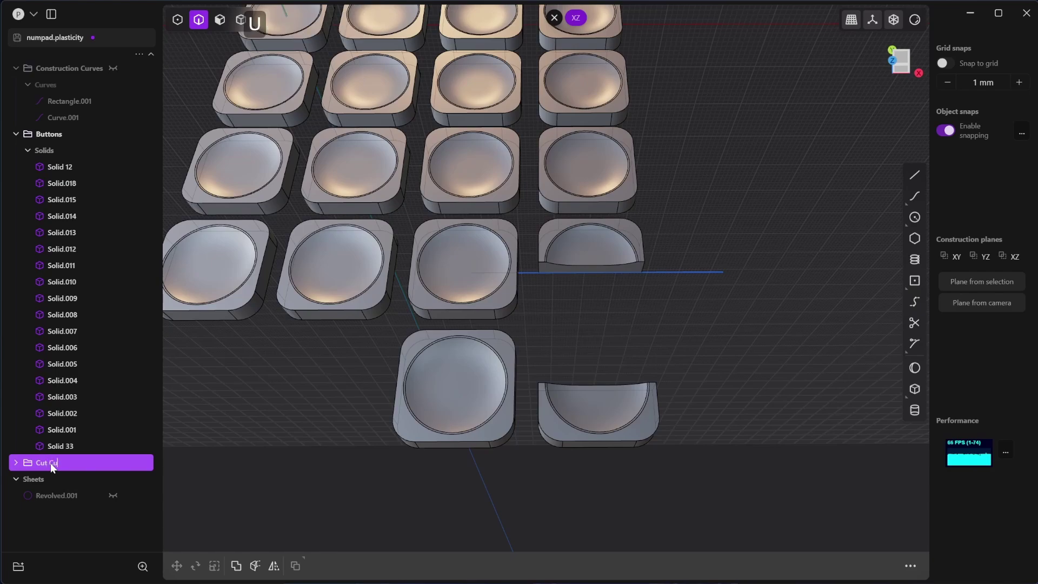
text(rves)
key(Return)
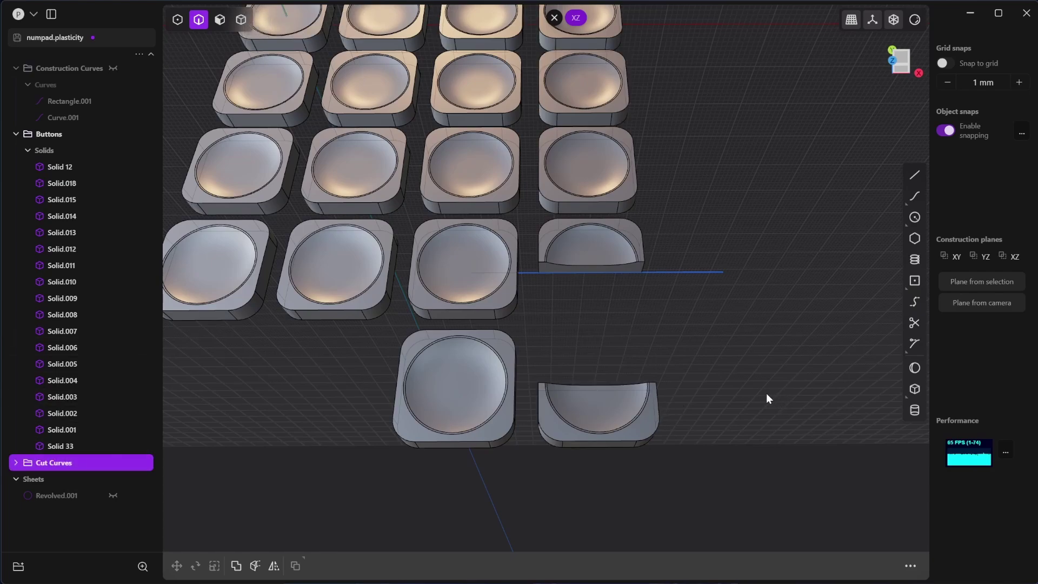
click(704, 272)
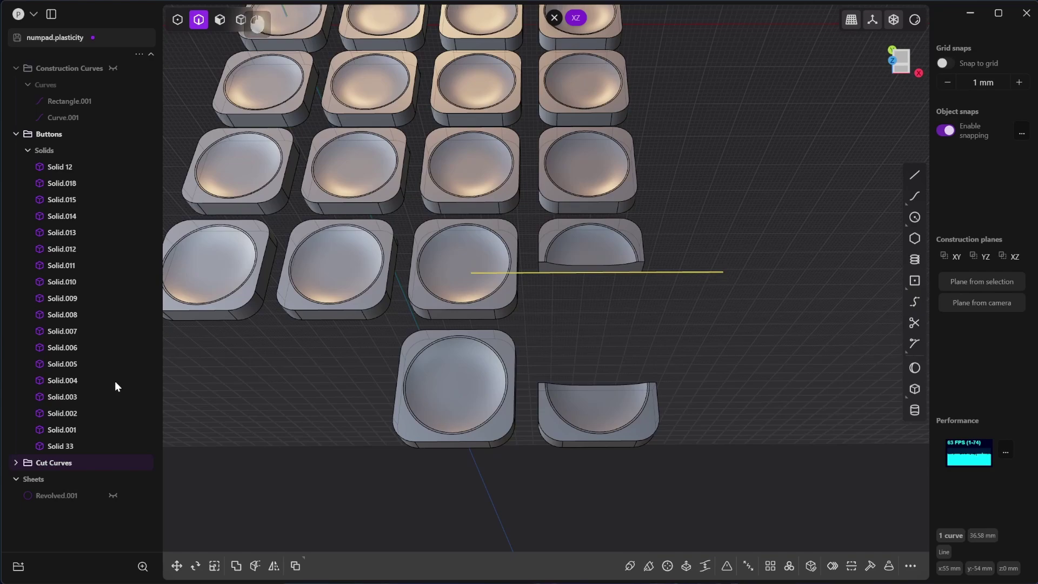
click(113, 463)
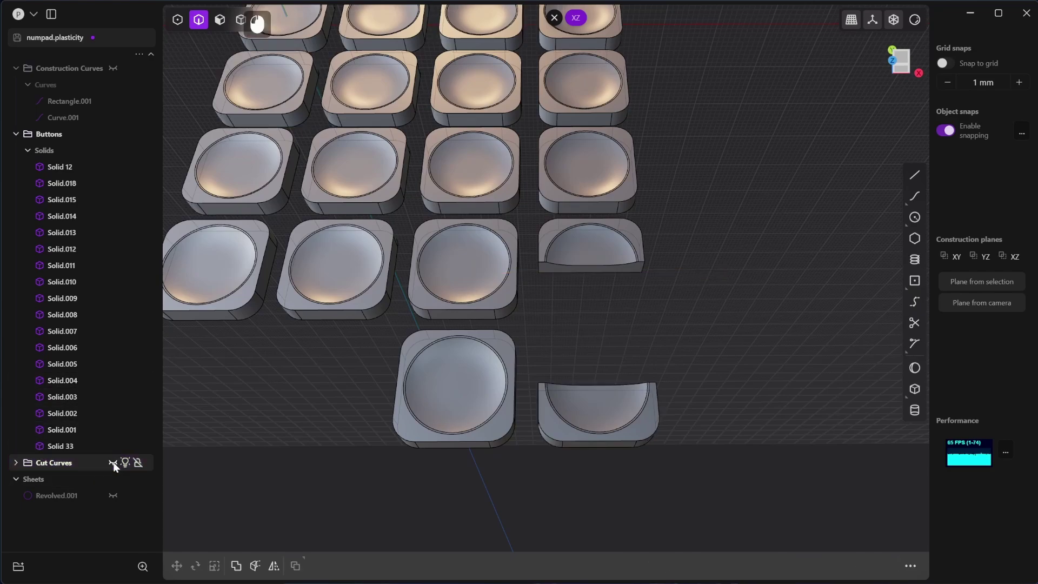
Step: Isolate the two separated keycap halves and clear the XZ construction plane, viewing the gap between their cut faces in perspective
click(636, 418)
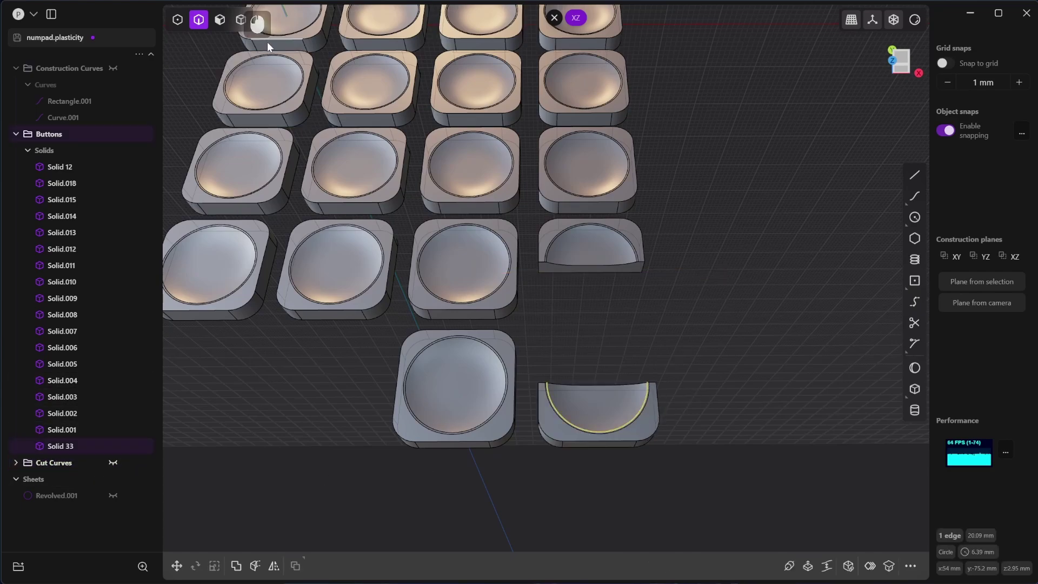
key(4)
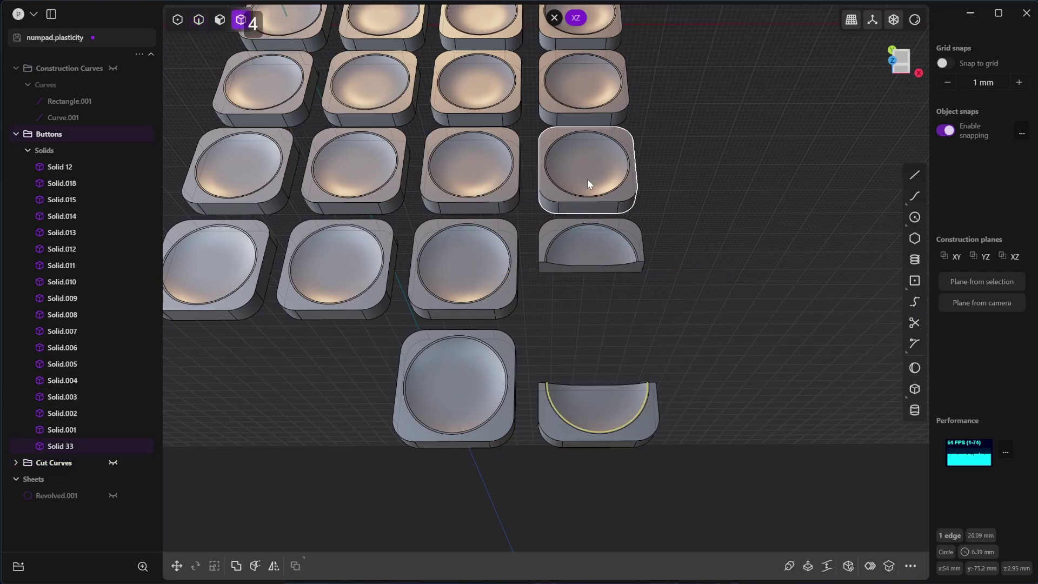
click(638, 237)
shift+click(649, 422)
key(slash)
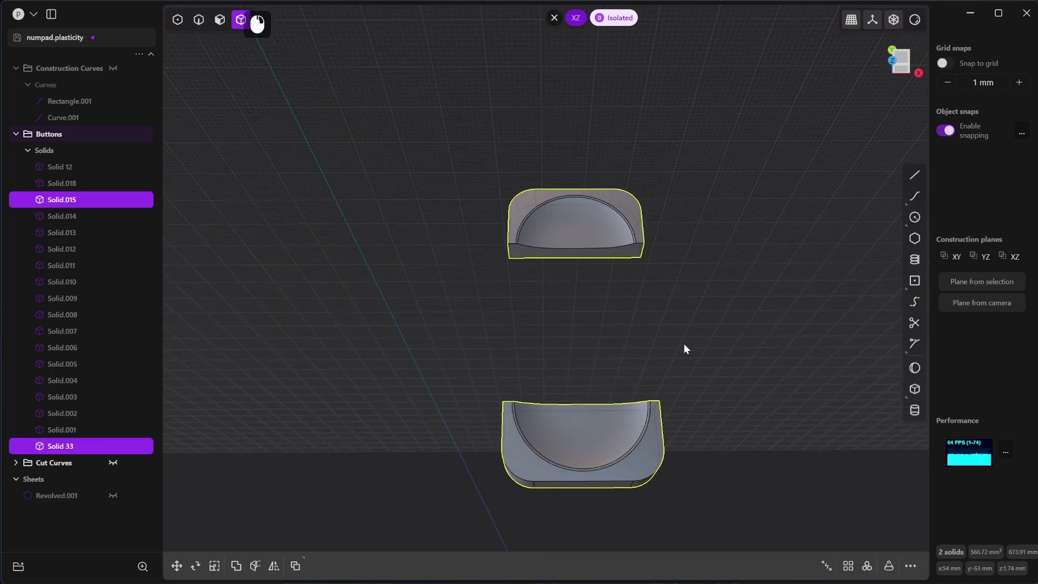
shift+middle_drag(685, 348, 672, 301)
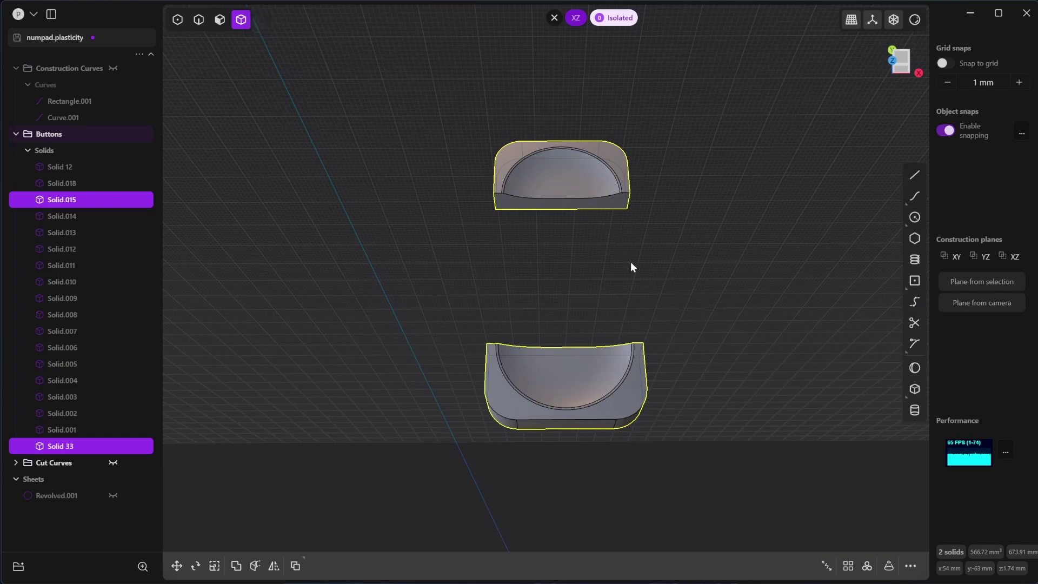
middle_drag(628, 265, 601, 174)
click(555, 18)
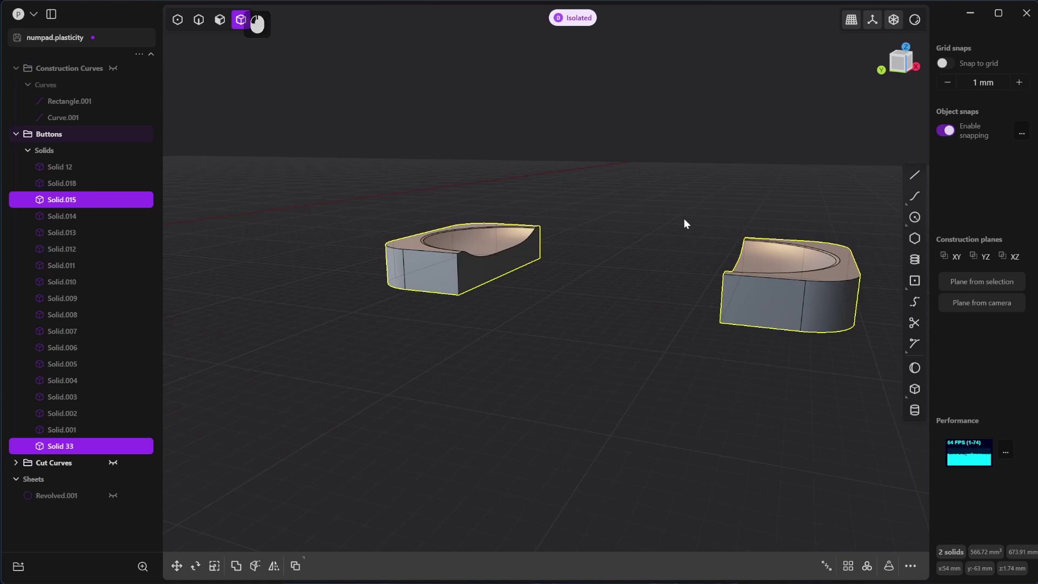
middle_drag(684, 220, 443, 263)
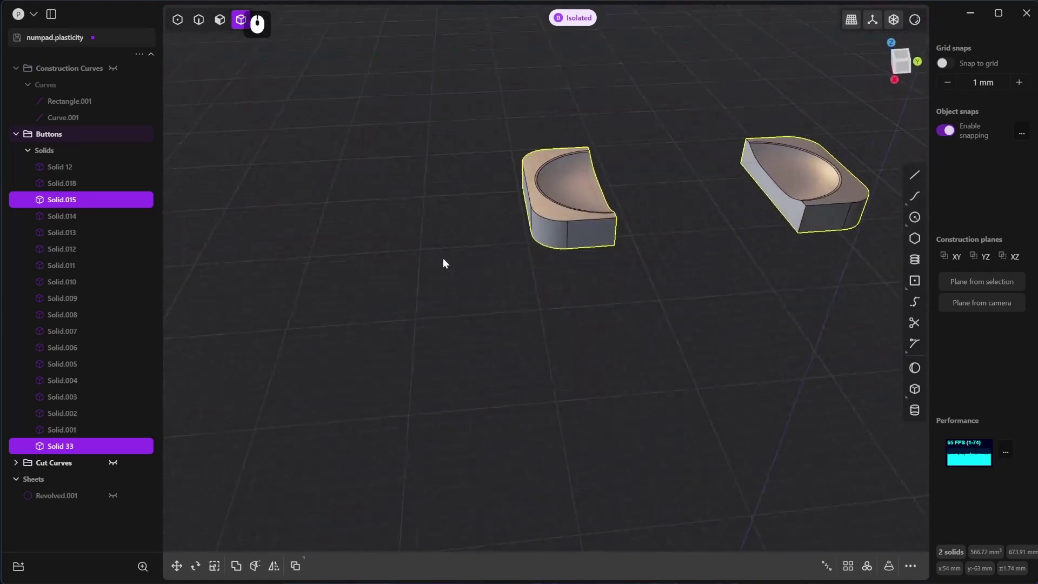
middle_drag(711, 269, 570, 304)
scroll(570, 305, up, 3)
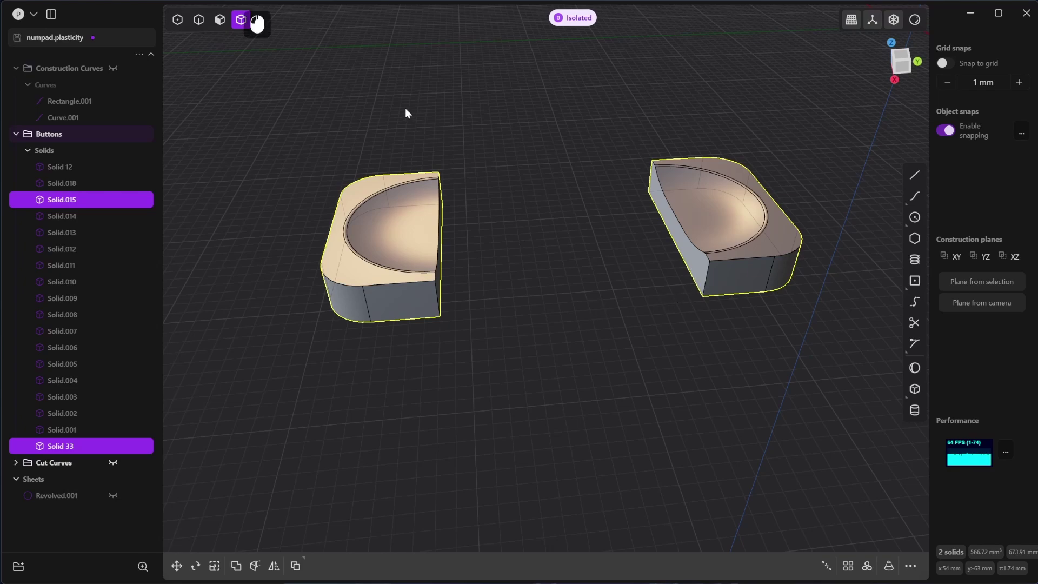
key(Escape)
click(216, 21)
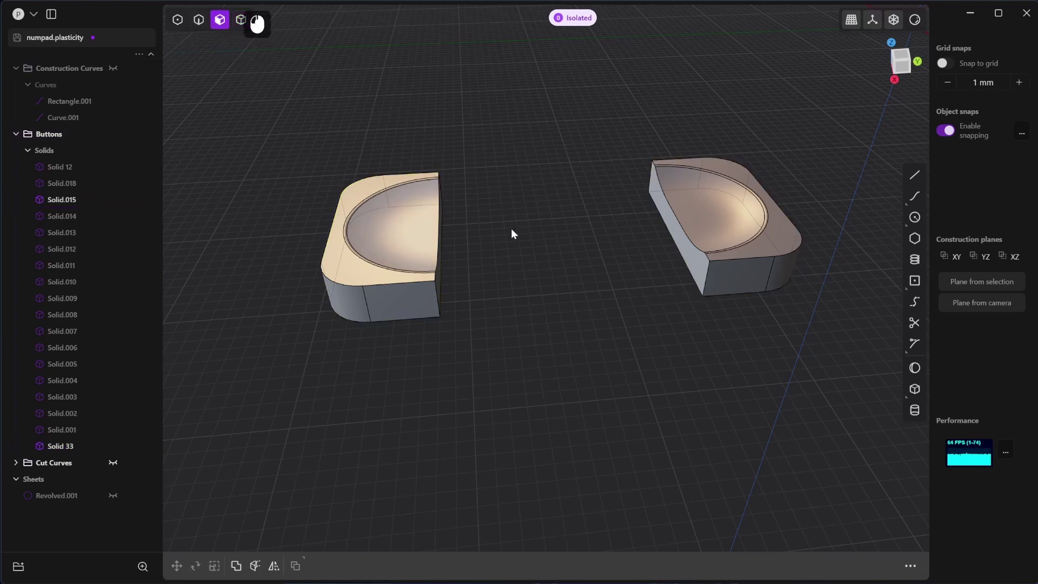
click(685, 255)
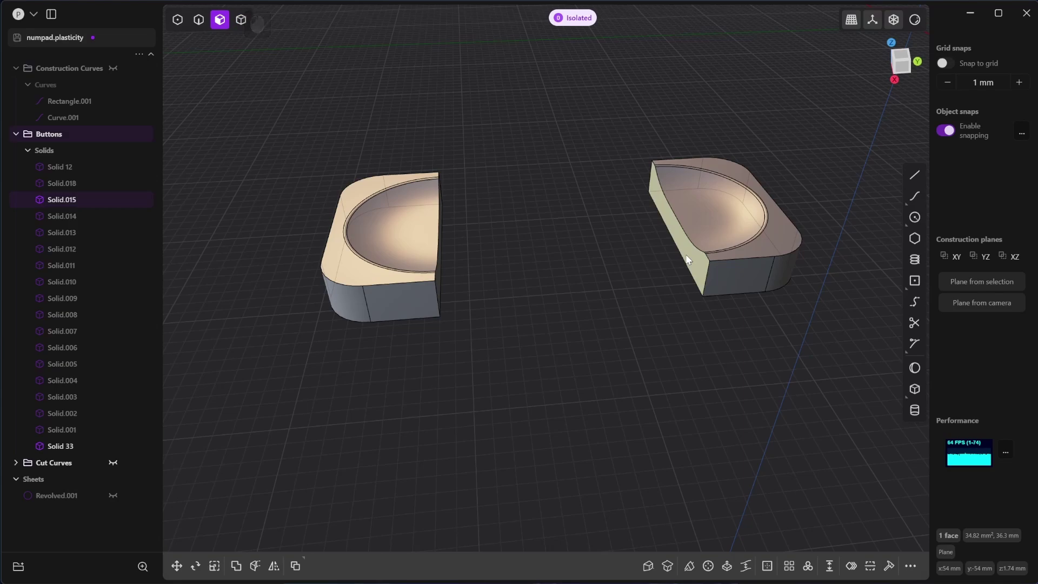
key(g)
drag(695, 222, 723, 229)
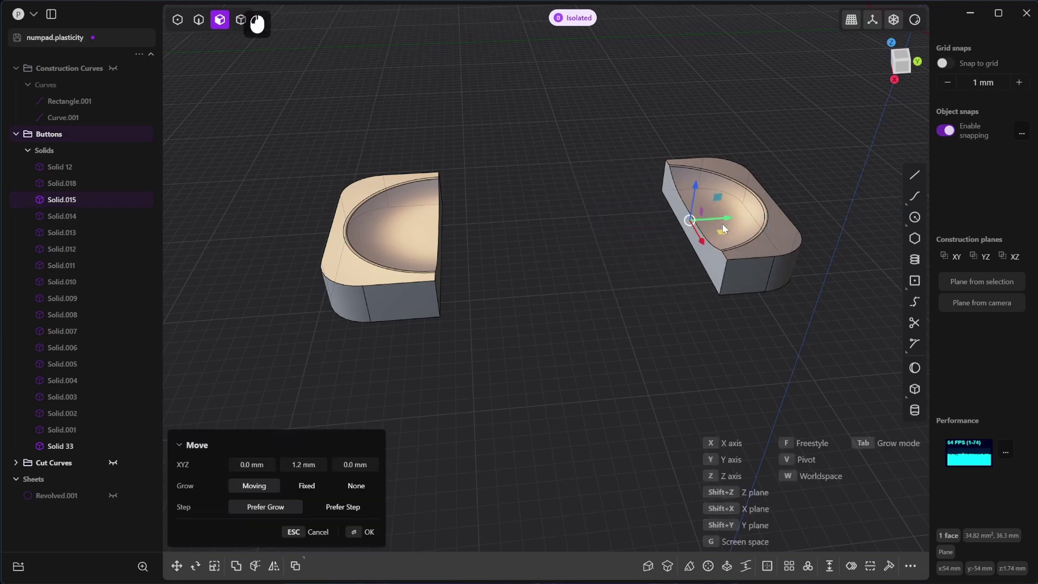
key(Escape)
click(654, 362)
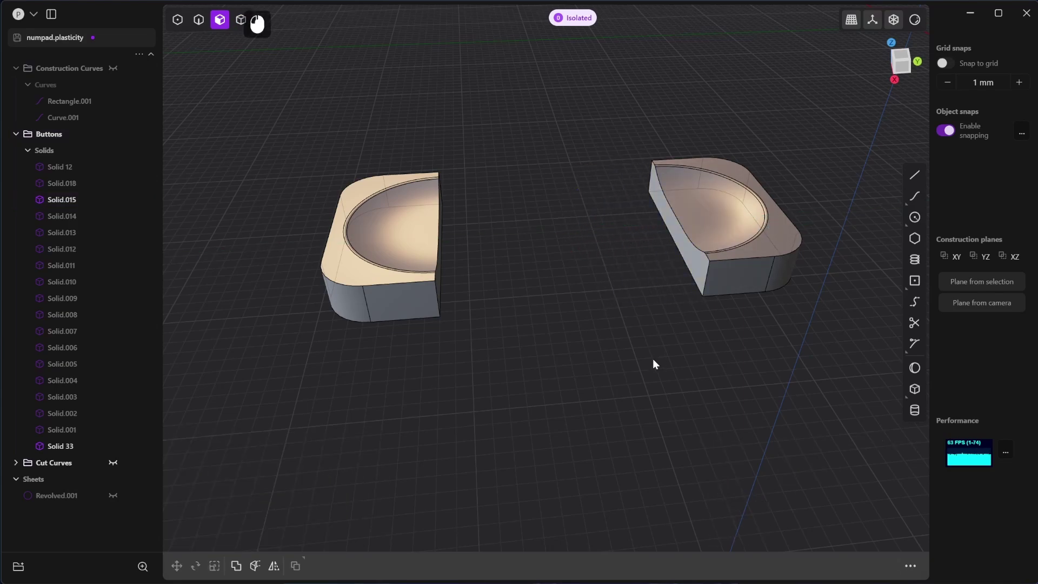
click(914, 303)
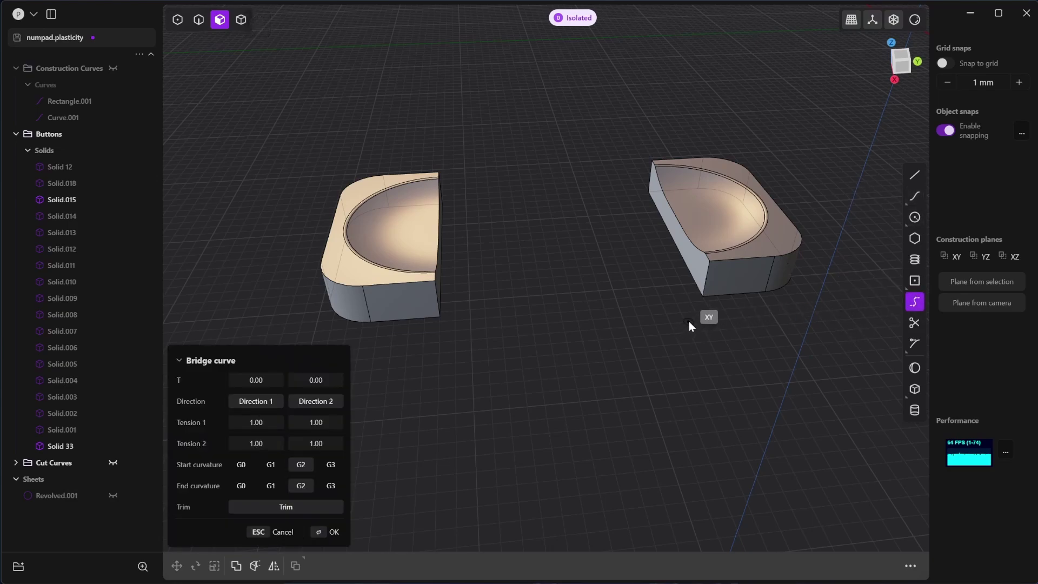
key(Escape)
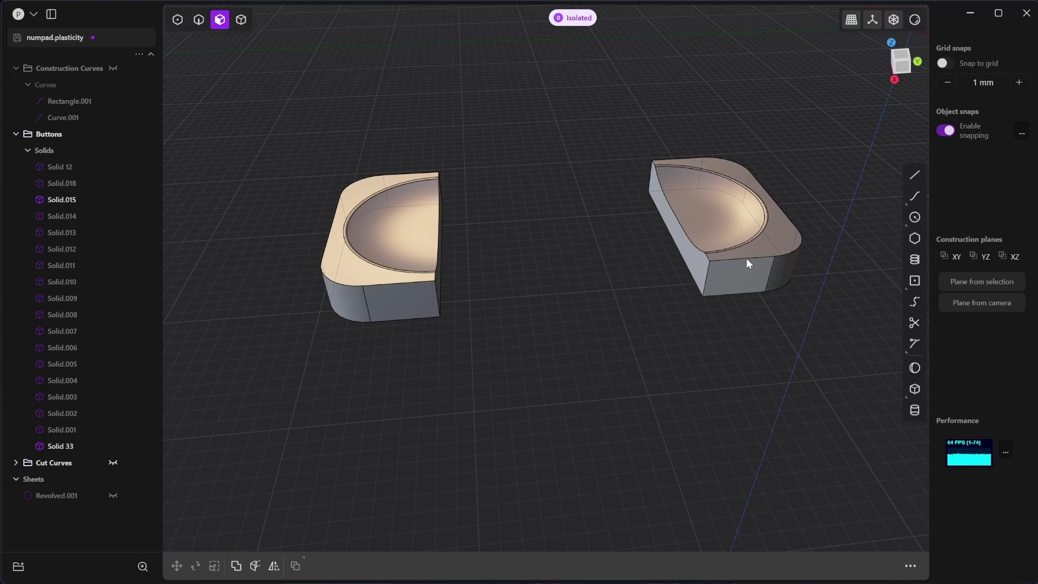
Step: Bridge the straight top outer edges of both halves on the +X side with a curve using G0 start and end curvature
key(2)
click(746, 258)
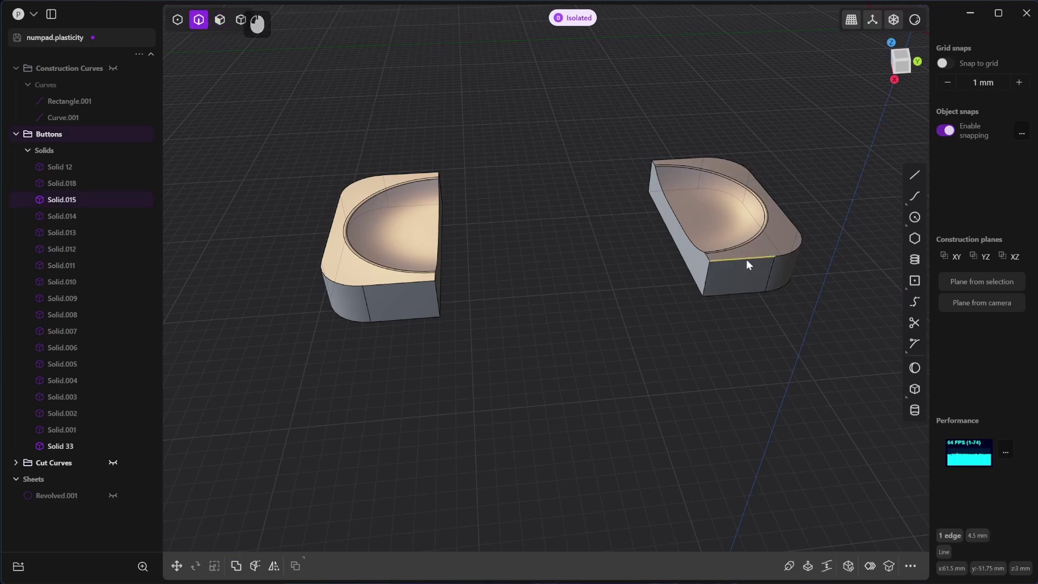
shift+click(422, 285)
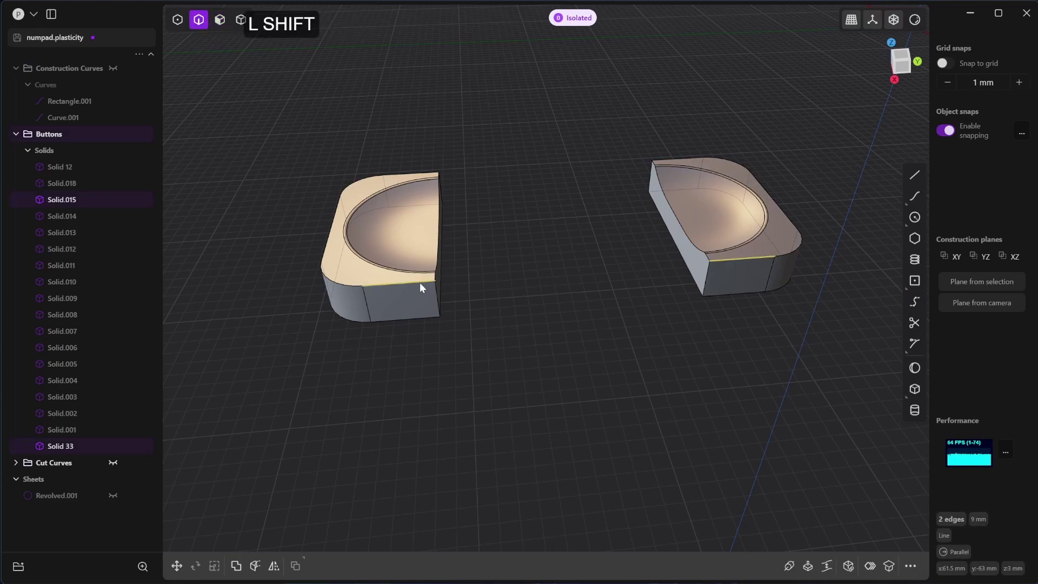
key(shift+b)
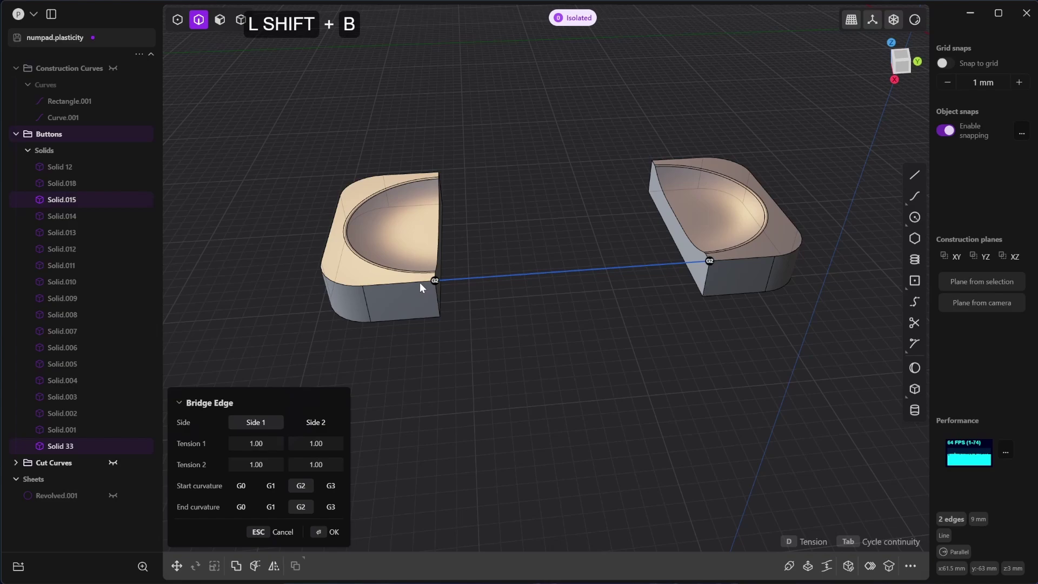
click(242, 486)
click(241, 507)
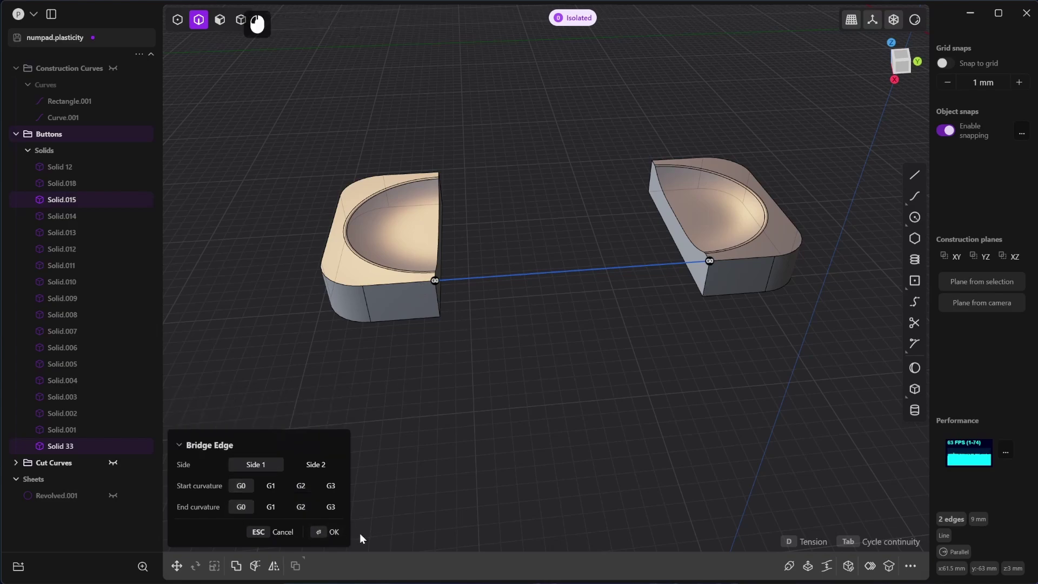
click(334, 532)
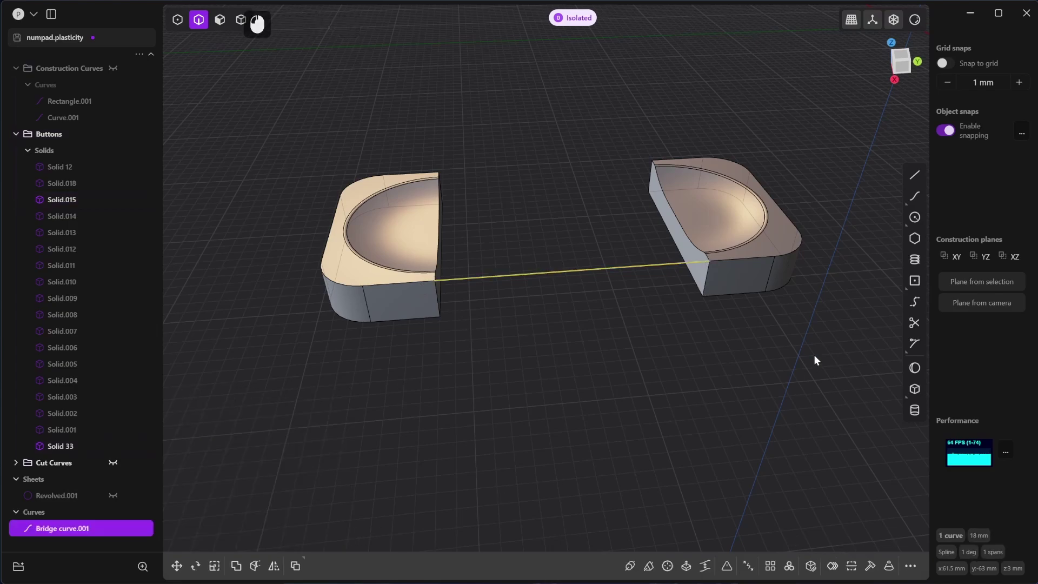
Step: Bridge the opposite pair of straight top outer edges, on the -X side, with a second curve using G0 start and end curvature
click(662, 159)
shift+click(419, 174)
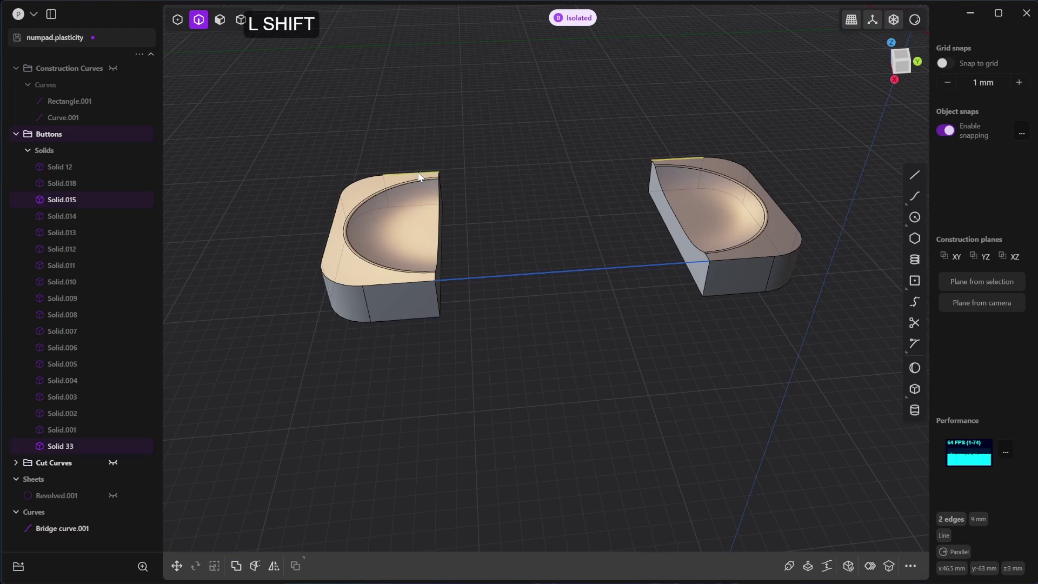
key(shift+b)
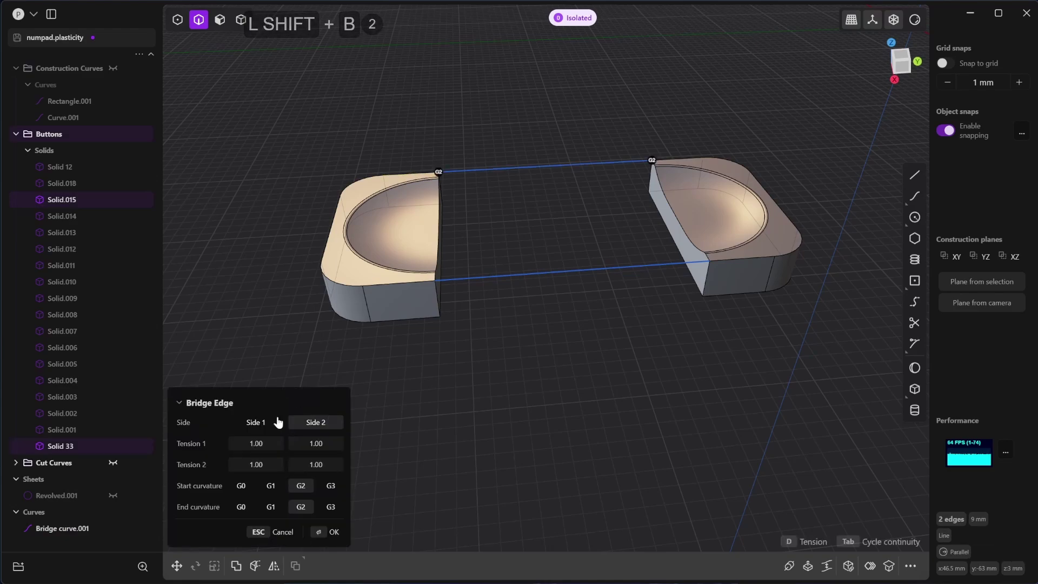
click(242, 486)
click(241, 507)
click(345, 531)
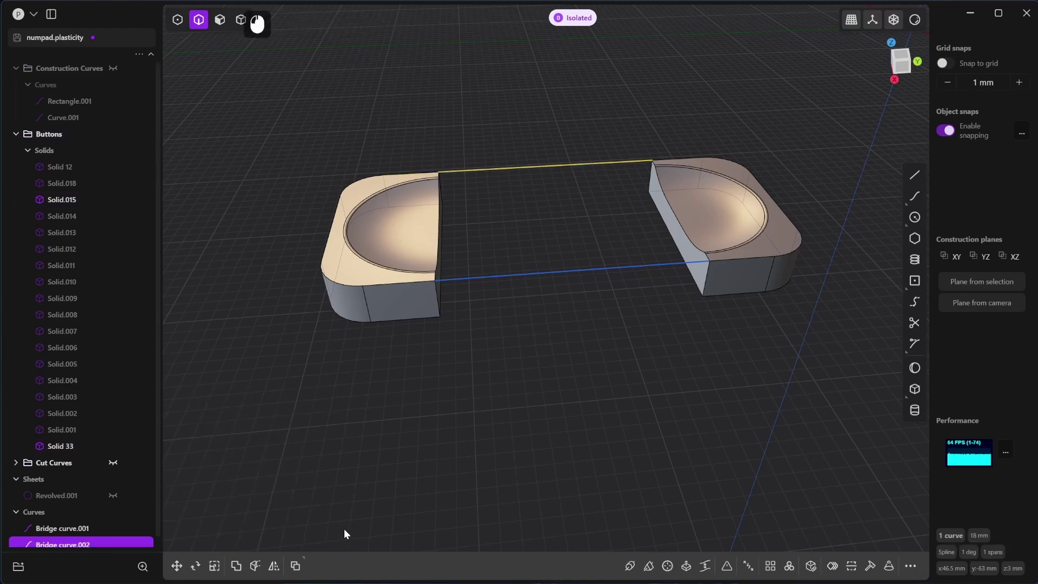
scroll(673, 182, up, 4)
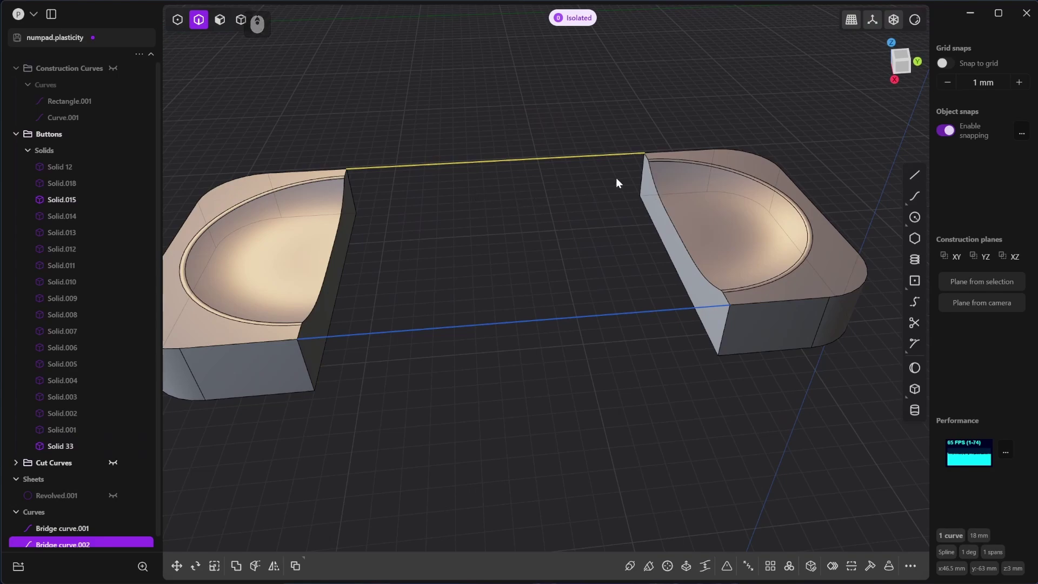
Step: Bridge the inner dish-rim edges of both keycap halves on the -X side using G0 start and end curvature
click(655, 163)
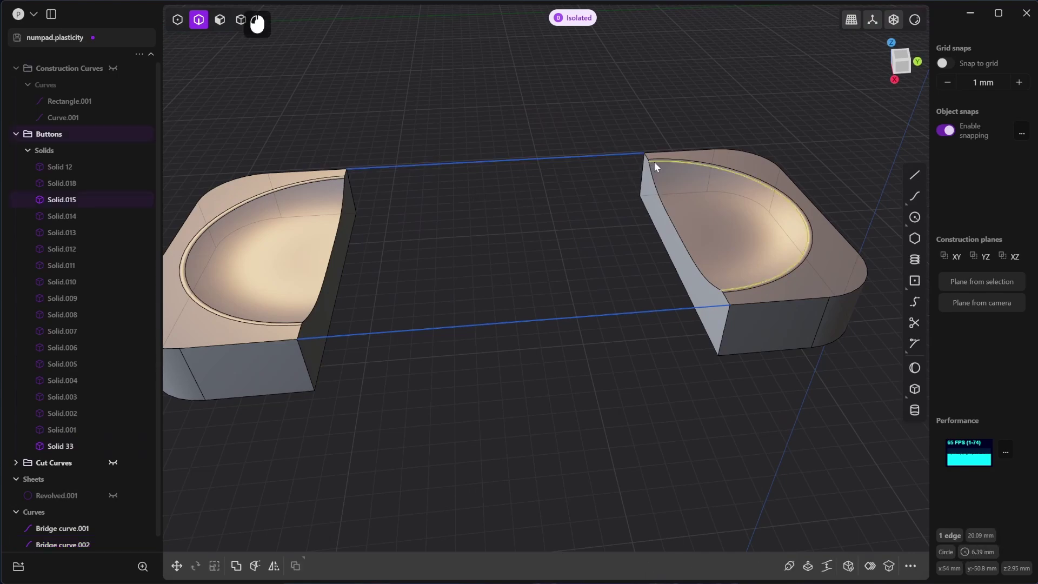
shift+click(327, 182)
key(shift+b)
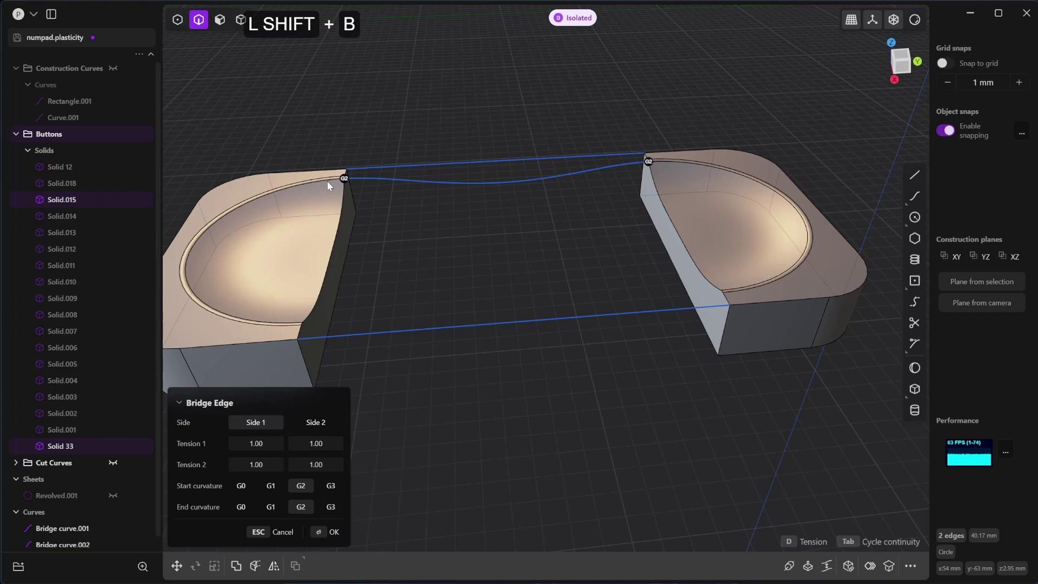
click(241, 486)
click(242, 507)
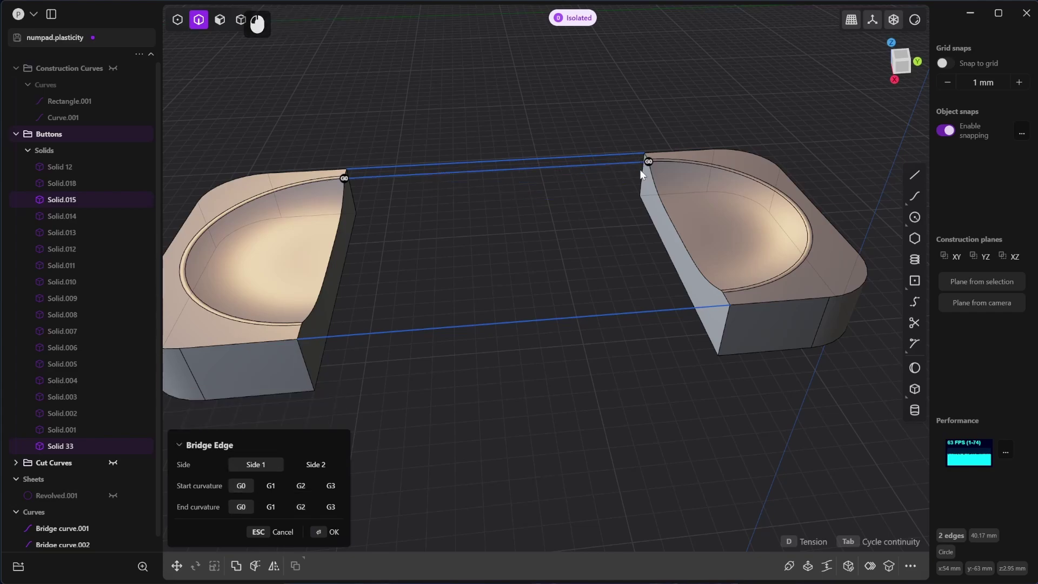
scroll(659, 157, up, 2)
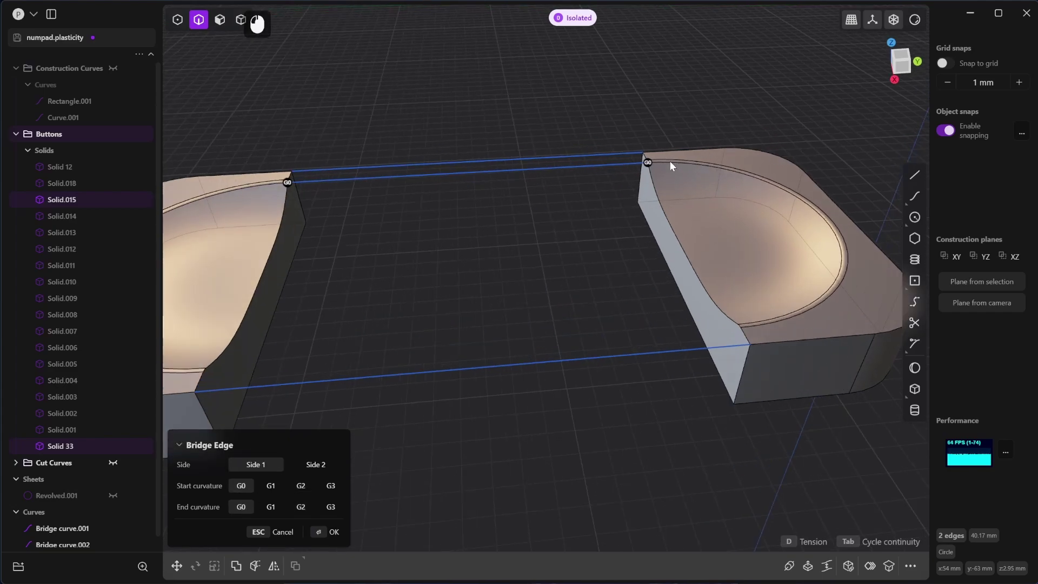
right_click(407, 520)
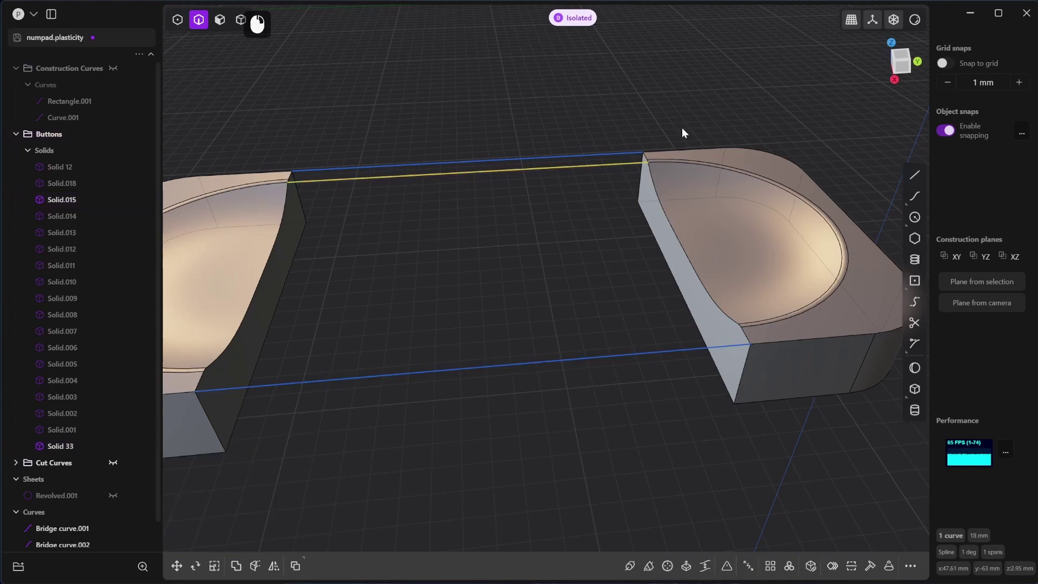
Step: Bridge the outer dish-rim edges of both halves on the +X side with a curve using G0 start and end curvature
click(679, 162)
shift+click(282, 182)
key(shift+b)
click(241, 486)
click(242, 507)
click(324, 539)
Step: Bridge the inner dish-rim edges on the +X side, switching the bridge side and using G0 start and end curvature
click(767, 323)
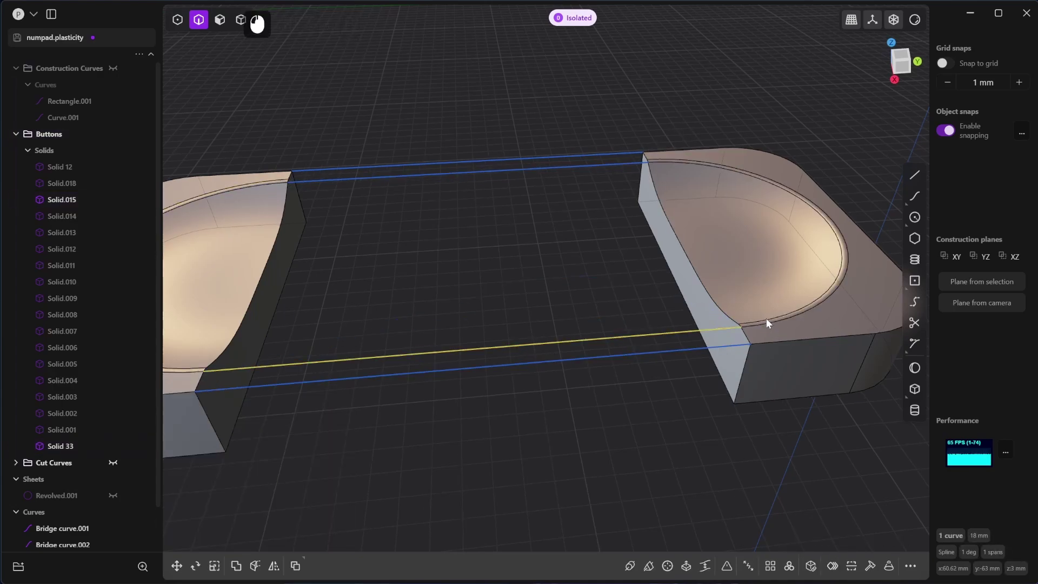
key(shift+b)
scroll(400, 390, down, 1)
right_drag(494, 433, 558, 386)
click(279, 533)
shift+click(319, 314)
key(shift+b)
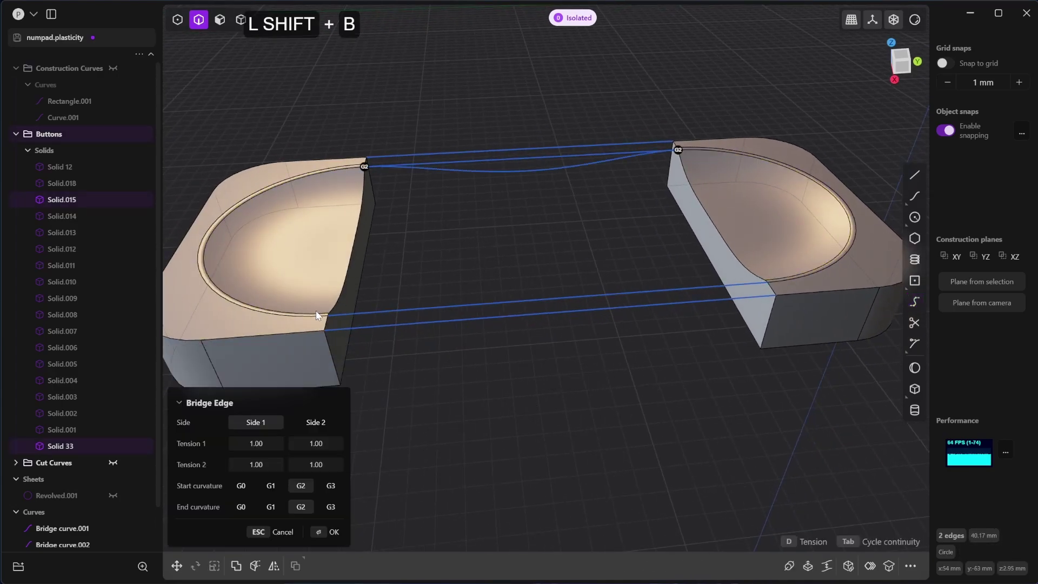
click(317, 422)
click(241, 486)
click(242, 507)
click(336, 534)
Step: Bridge the outer dish-rim edges of both halves on the -X side using G0 start and end curvature
scroll(686, 153, up, 1)
click(686, 149)
shift+click(303, 169)
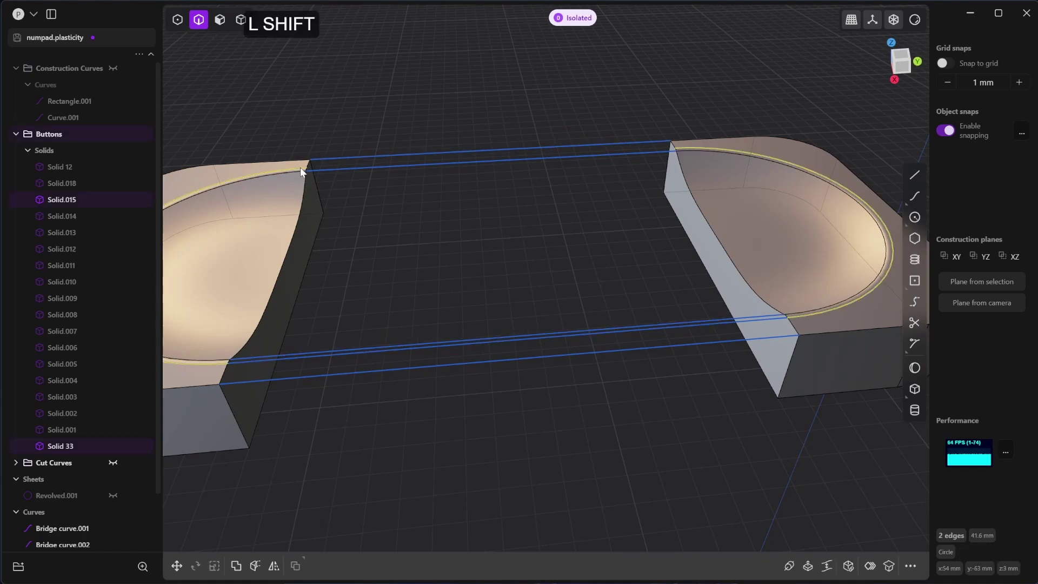
key(shift+b)
click(315, 423)
click(241, 485)
click(242, 508)
click(330, 532)
Step: Bridge the straight bottom outer edges of both halves on the +X side with a G0 curve
scroll(649, 460, down, 1)
click(795, 401)
shift+click(274, 451)
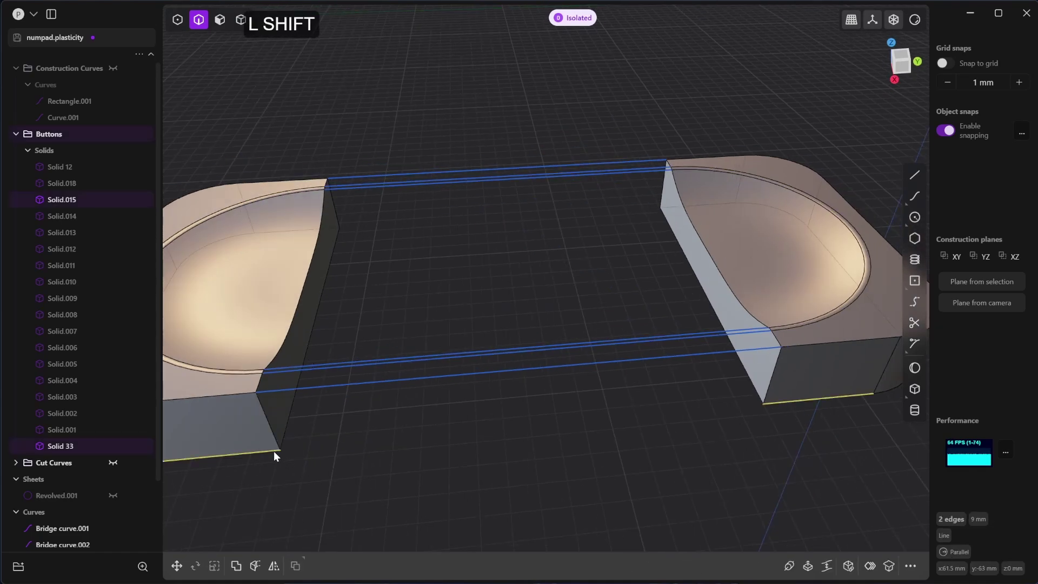
key(shift+b)
click(758, 422)
click(783, 402)
shift+click(265, 452)
key(shift+b)
click(242, 508)
click(330, 532)
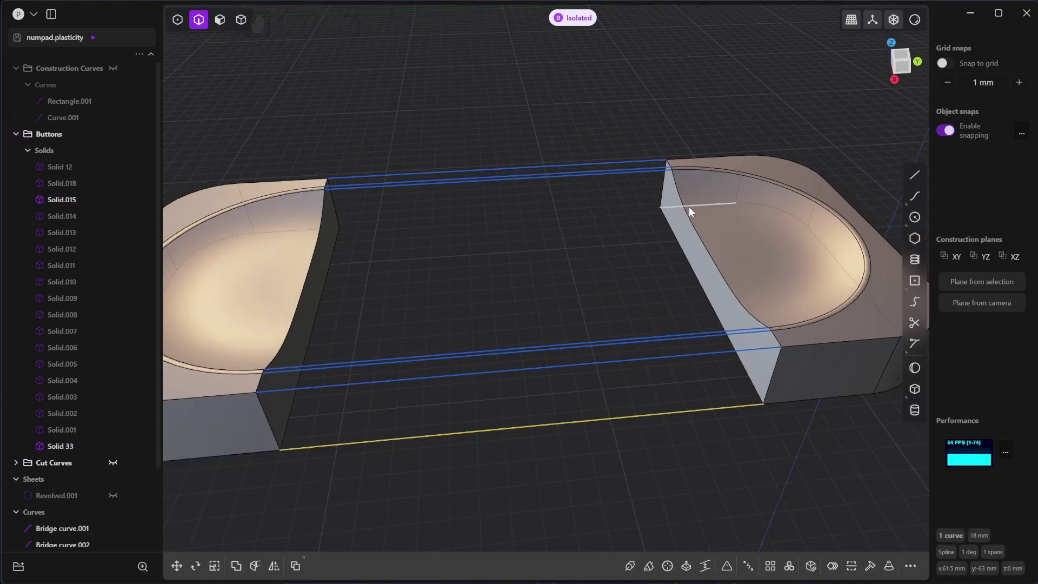
Step: Bridge the straight bottom outer edges of both halves on the -X side using G0 start and end curvature
click(692, 204)
shift+click(329, 228)
key(shift+b)
click(241, 486)
click(241, 508)
click(330, 532)
Step: Loft between the curved dish edges on the two cut faces, using both inner-rim bridge curves as guides and G0 continuity
middle_drag(391, 521, 731, 302)
scroll(585, 317, up, 5)
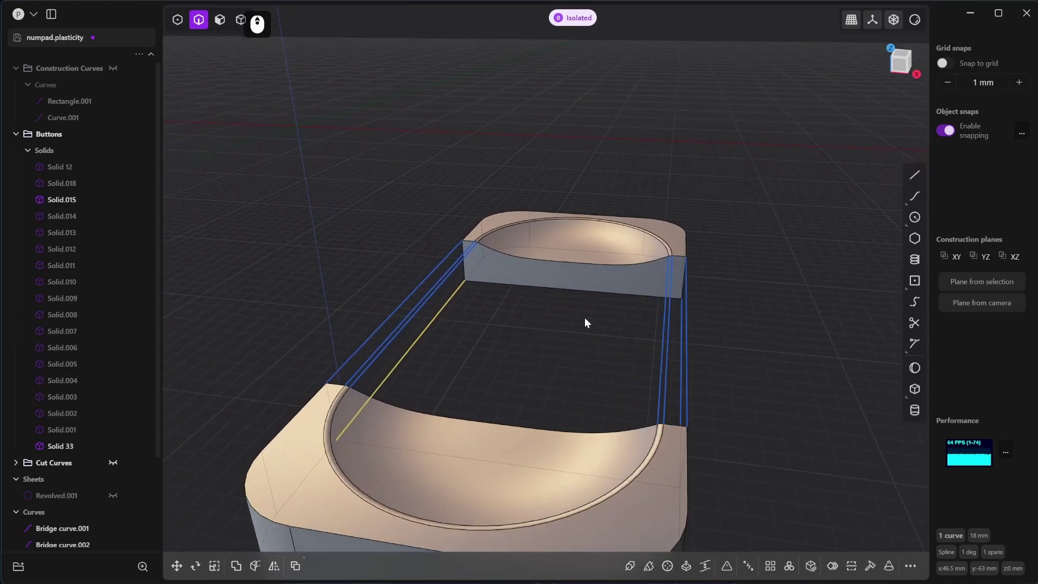
click(582, 261)
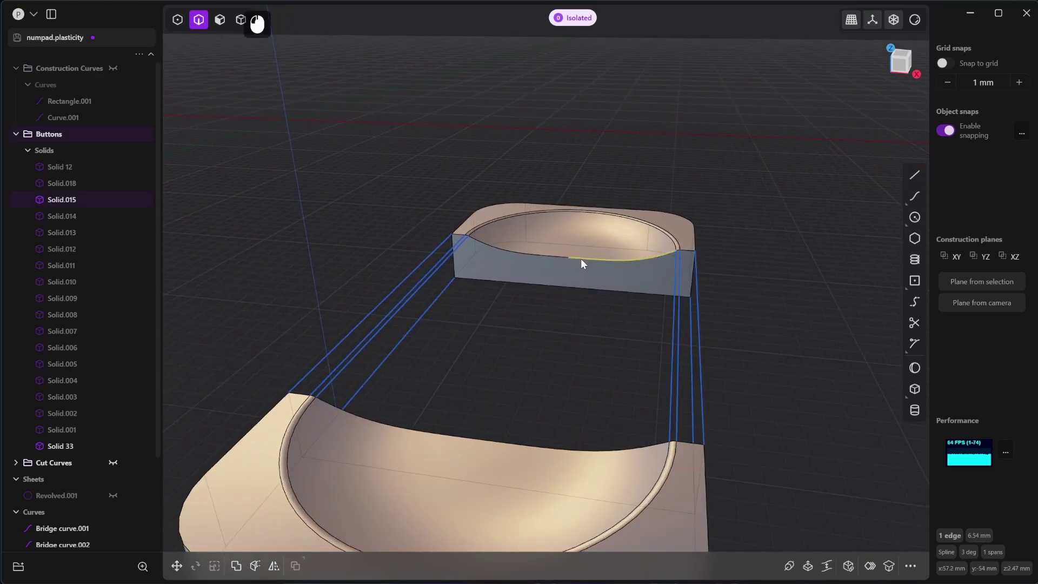
shift+click(549, 257)
shift+click(431, 437)
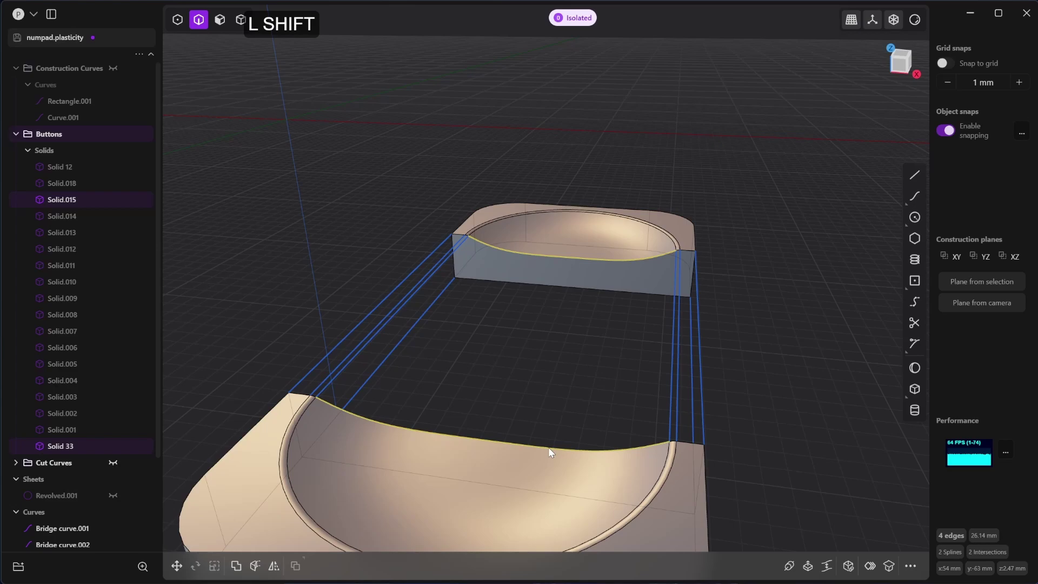
key(l)
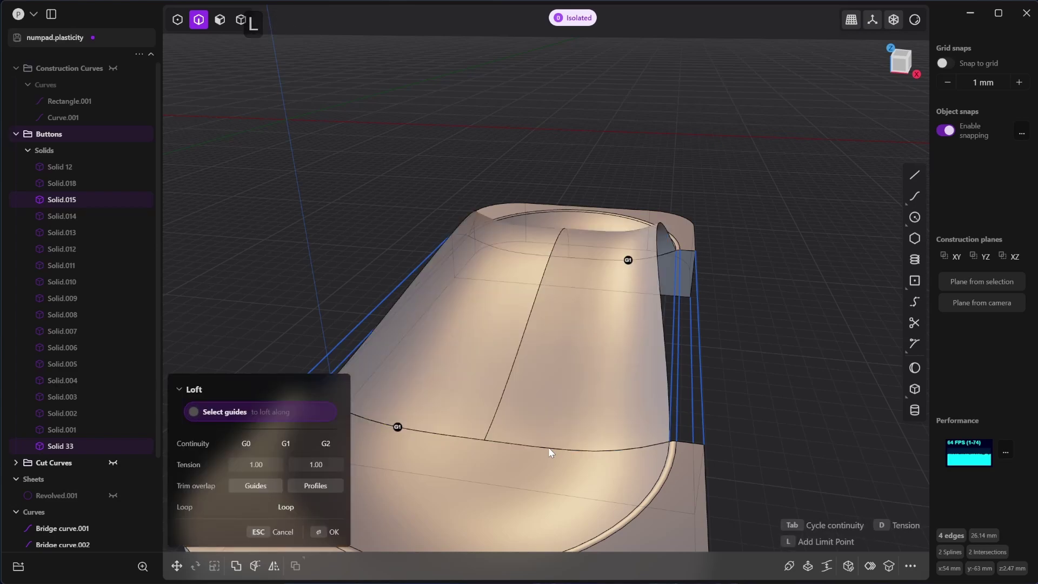
shift+click(674, 311)
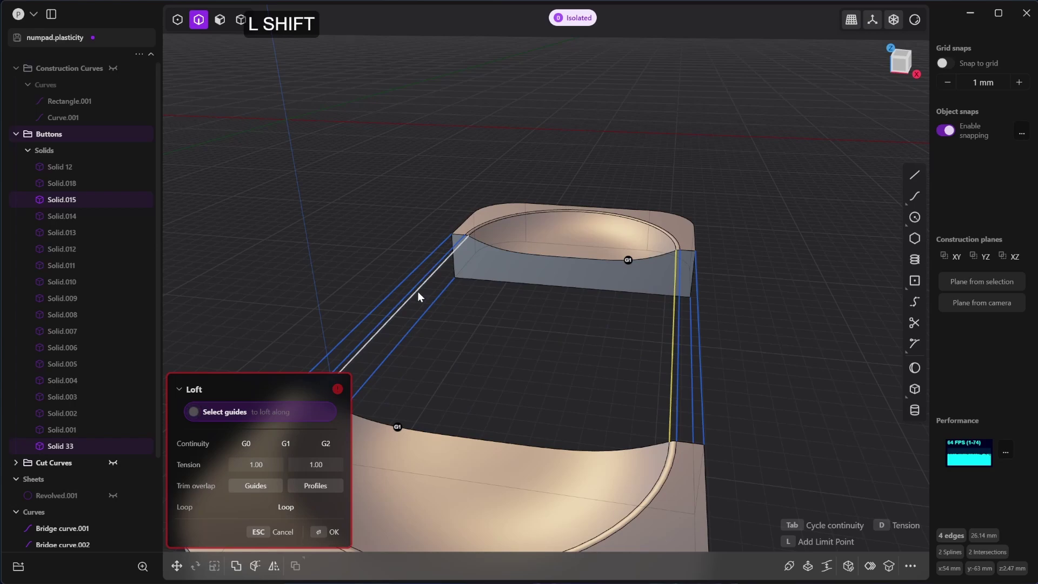
click(246, 444)
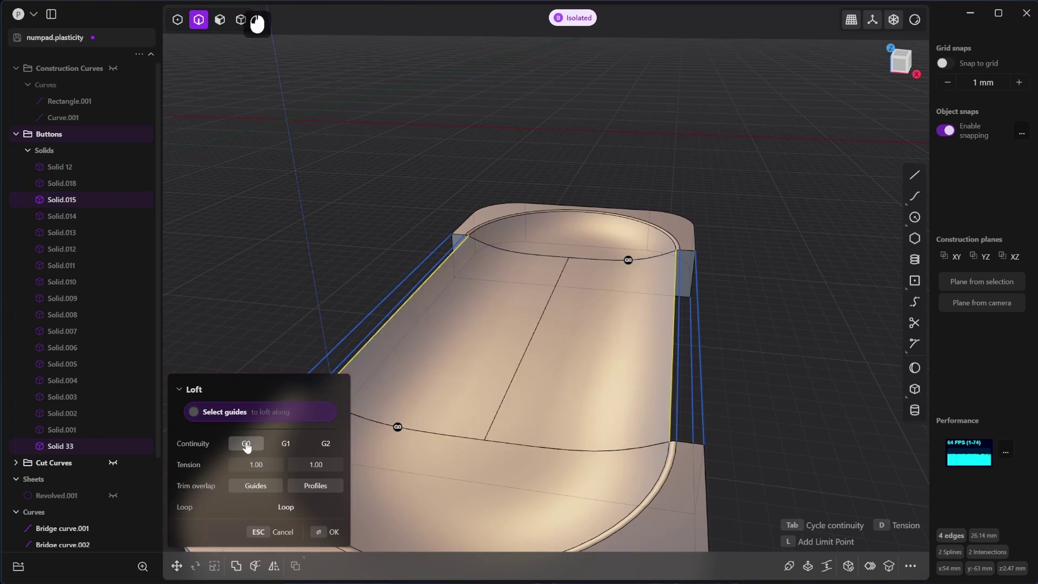
click(344, 532)
middle_drag(773, 339, 667, 358)
scroll(710, 308, up, 5)
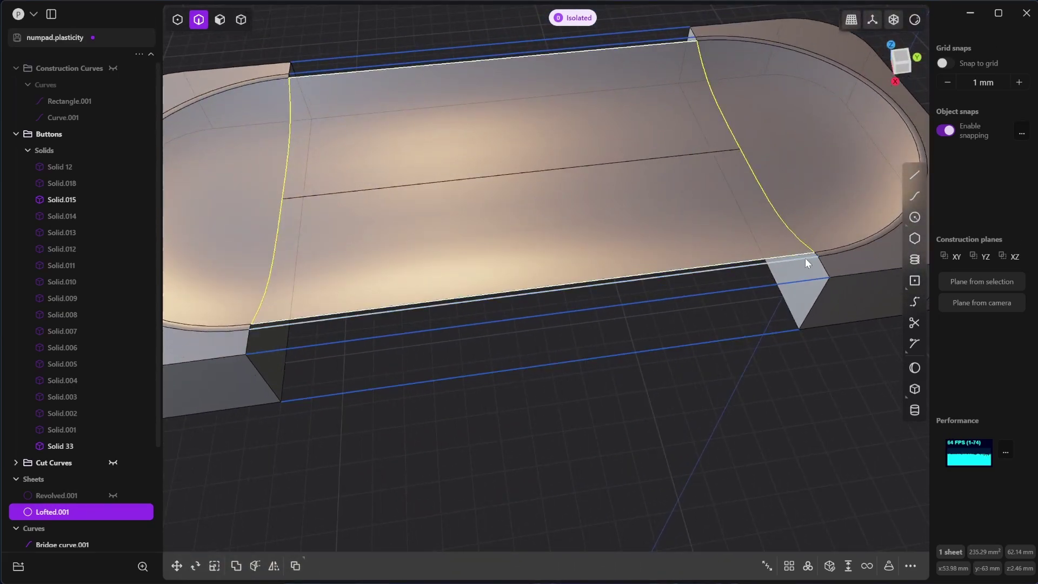
click(817, 254)
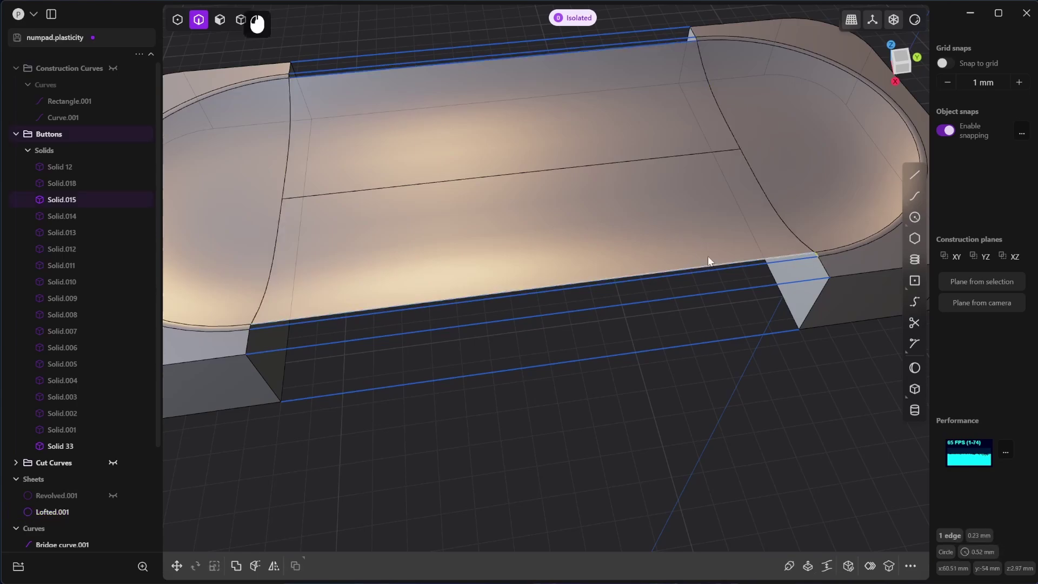
key(shift)
shift+click(249, 325)
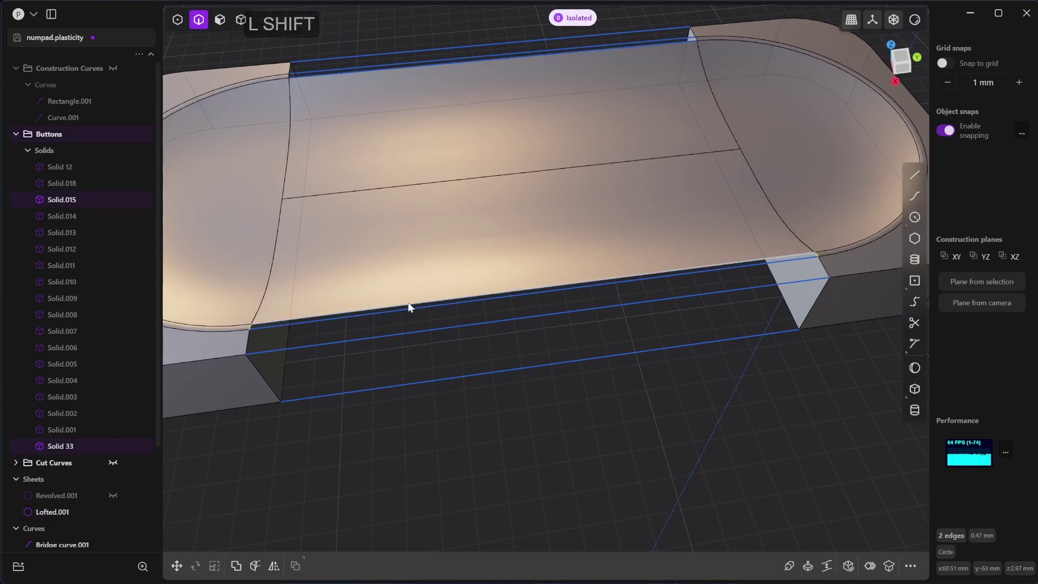
scroll(449, 306, up, 5)
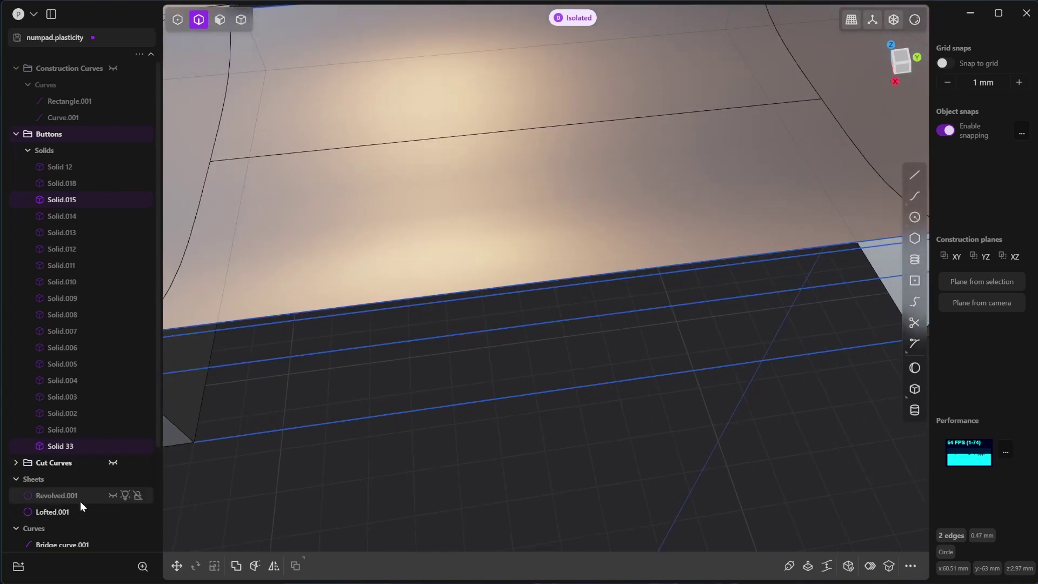
scroll(67, 441, down, 3)
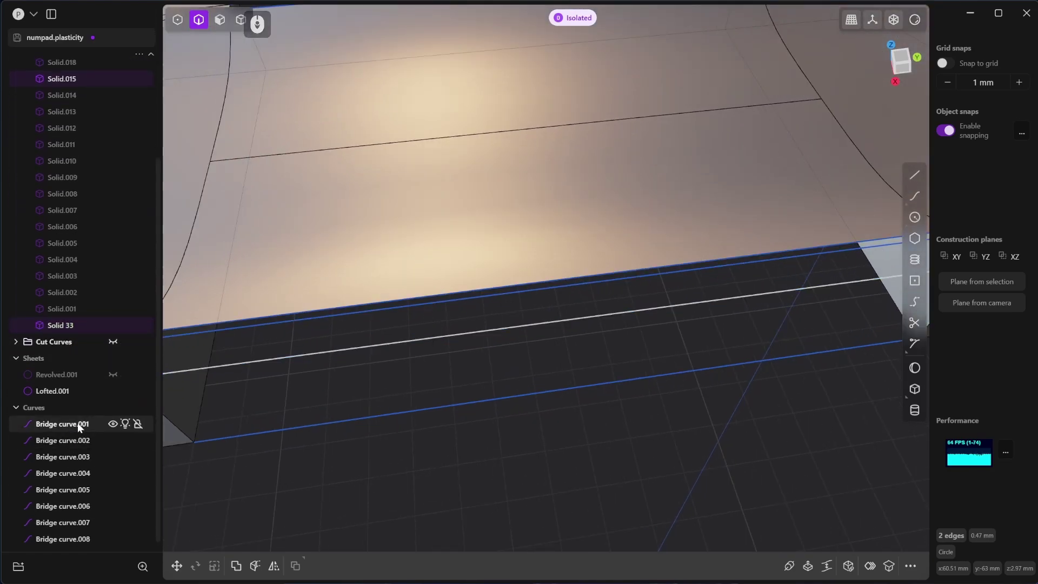
click(412, 465)
Step: Move the two inner-rim bridge curves, Bridge curve.003 and Bridge curve.005, into the hidden Construction Curves group
click(349, 306)
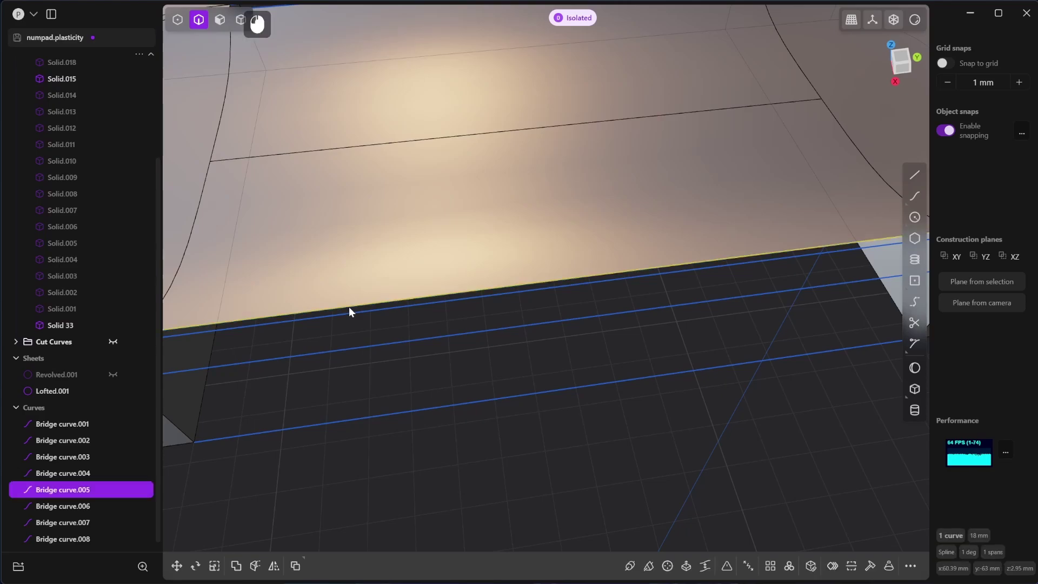
scroll(375, 326, down, 2)
right_drag(467, 267, 515, 350)
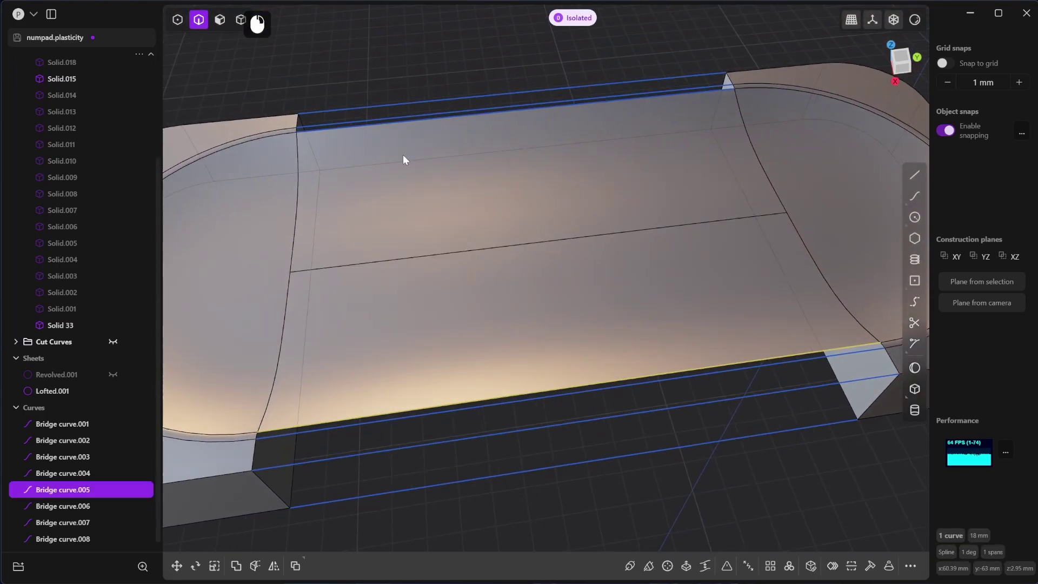
shift+click(374, 124)
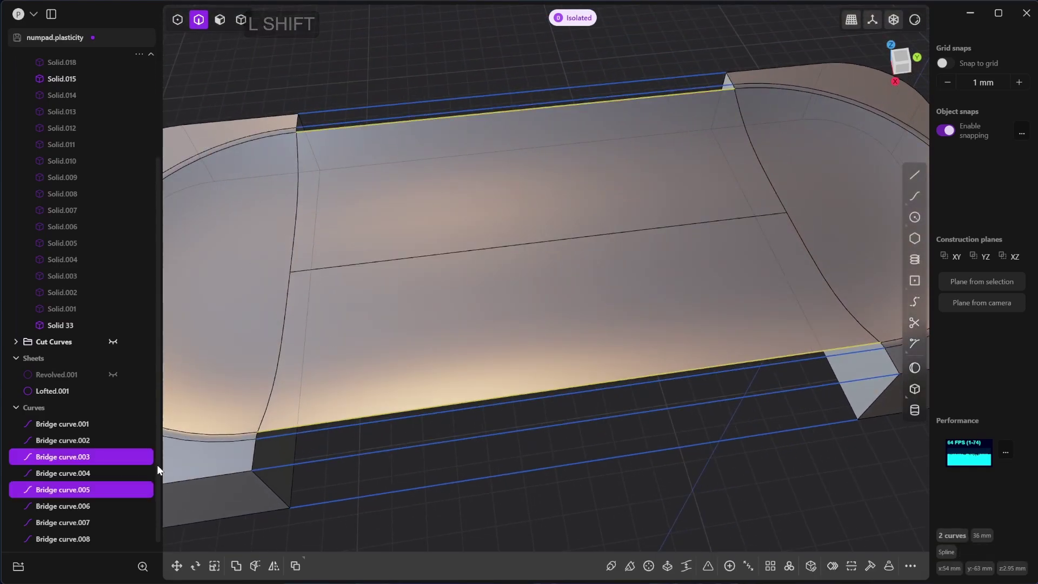
mouse_move(122, 463)
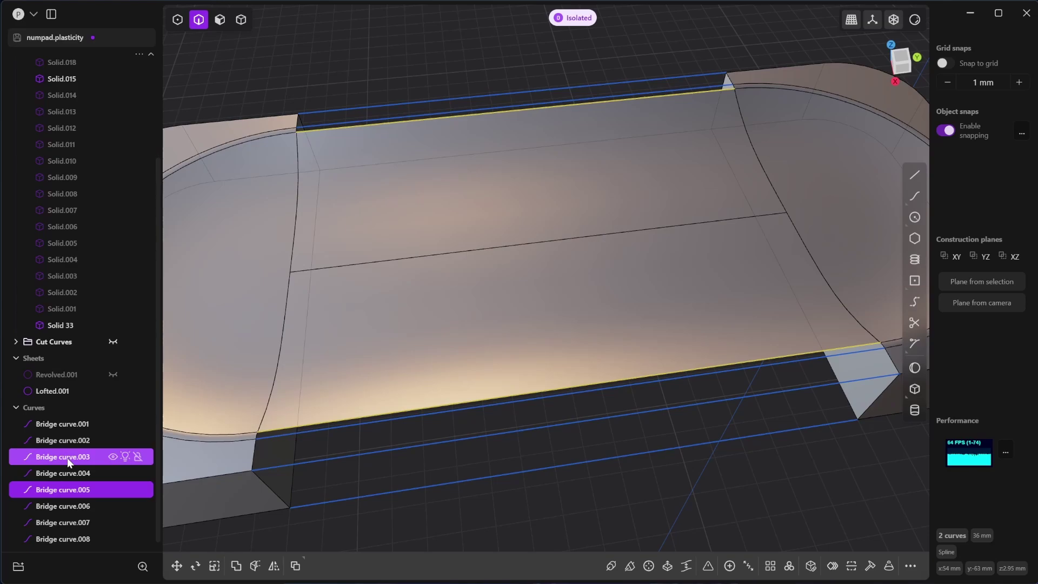
scroll(76, 459, up, 3)
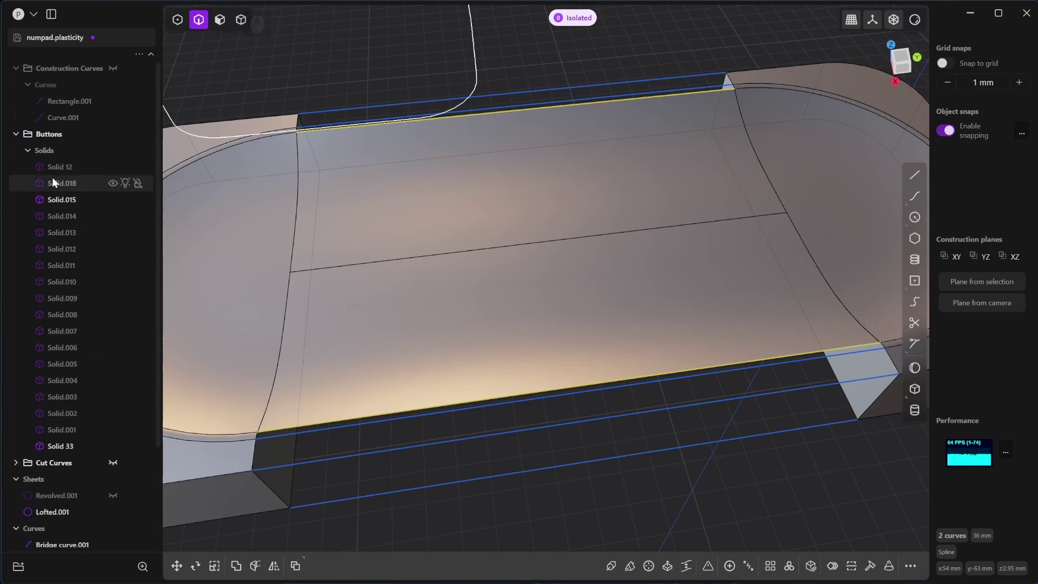
click(17, 134)
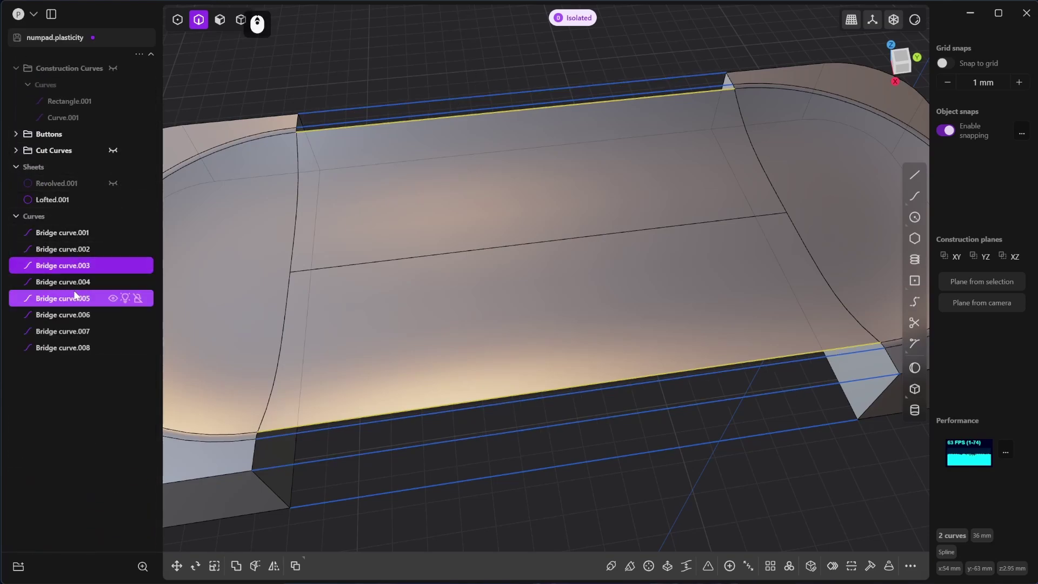
drag(64, 268, 67, 73)
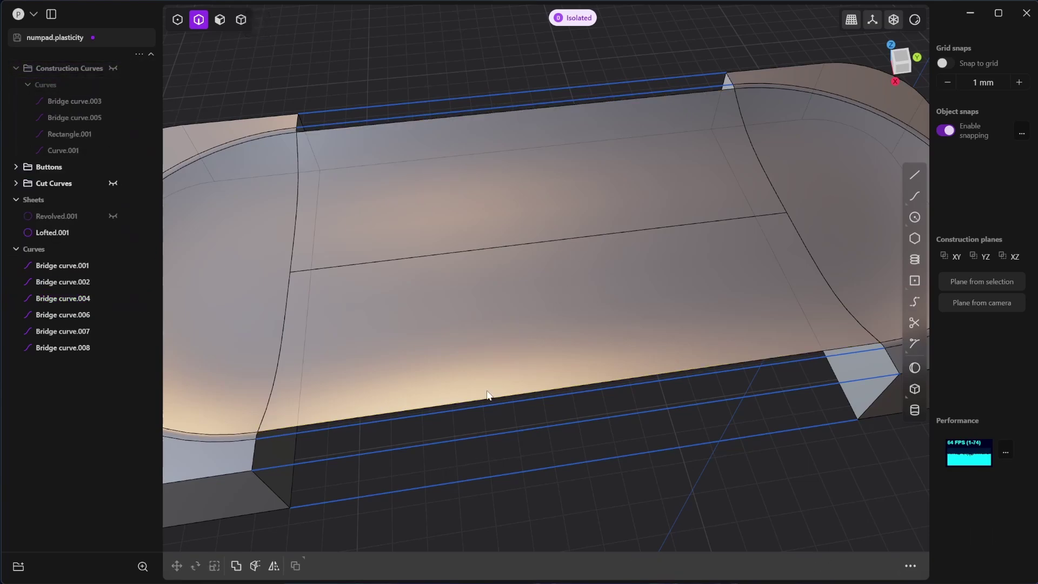
click(465, 402)
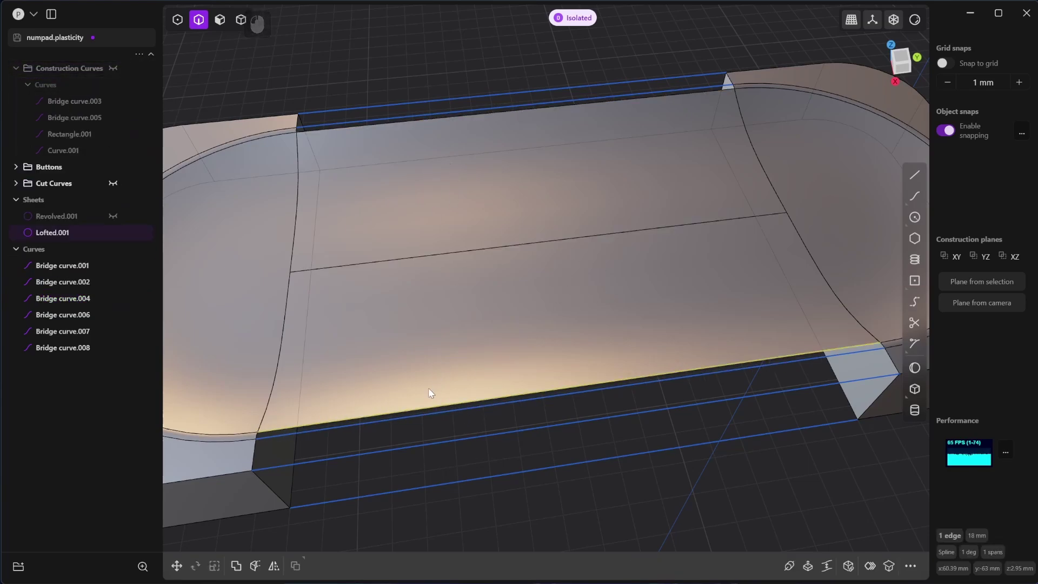
click(257, 436)
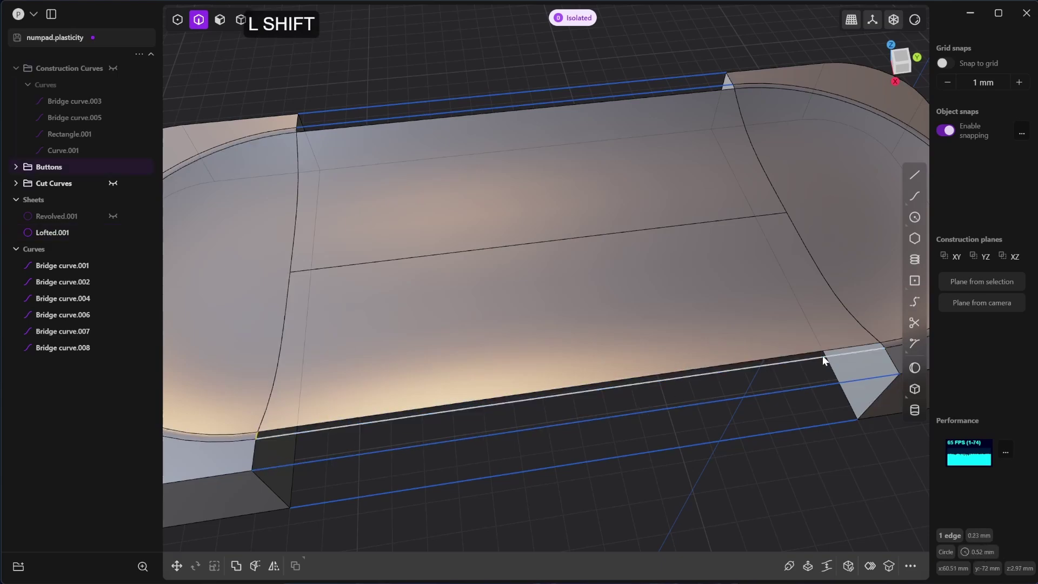
scroll(823, 355, up, 5)
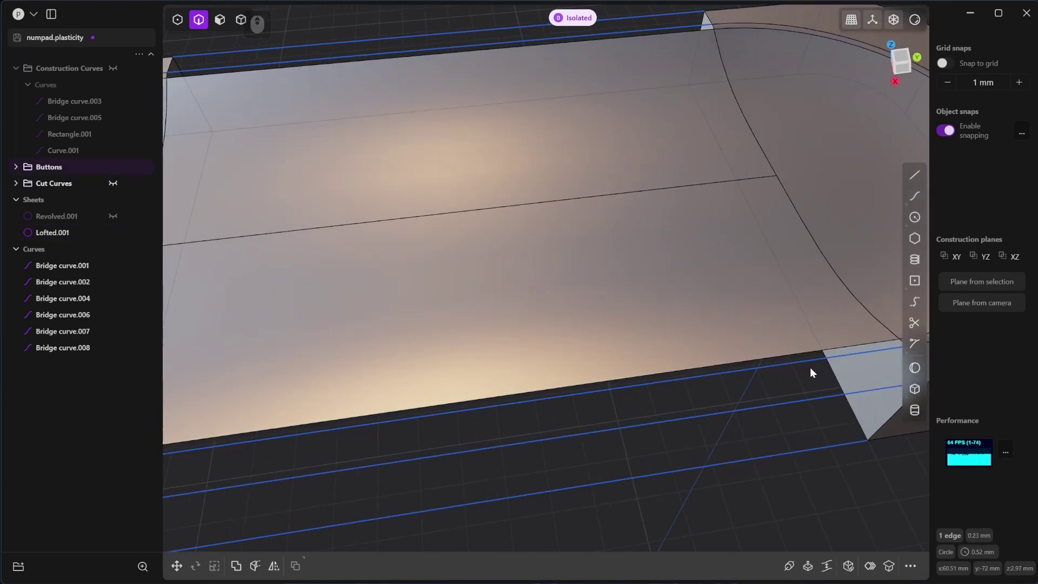
middle_drag(810, 368, 828, 302)
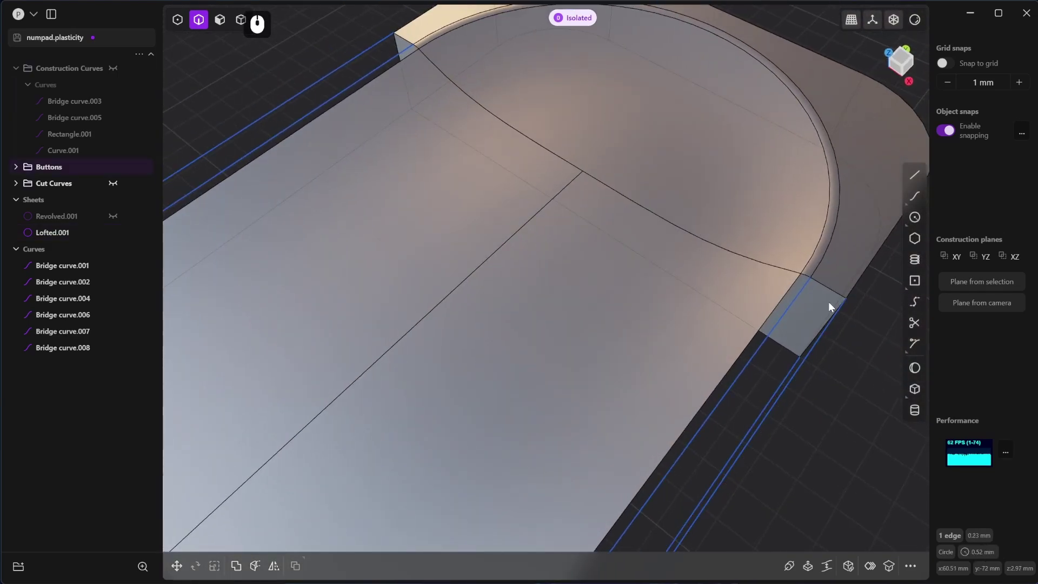
click(805, 276)
Step: Loft between the dish sheet's +X edge and the inner-rim curve Bridge curve.004
scroll(778, 310, down, 3)
right_drag(778, 310, 838, 180)
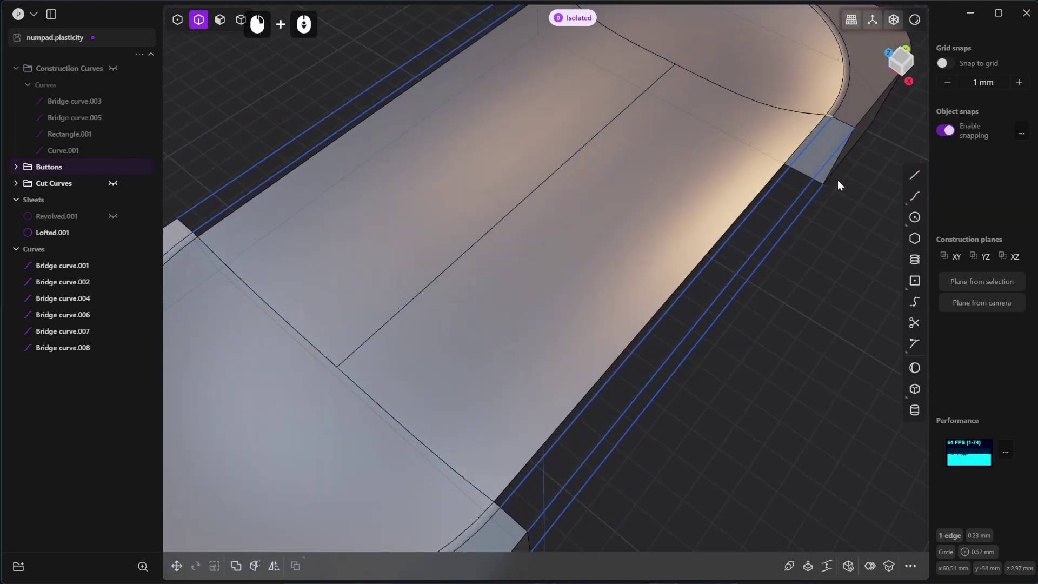
click(745, 211)
shift+click(753, 215)
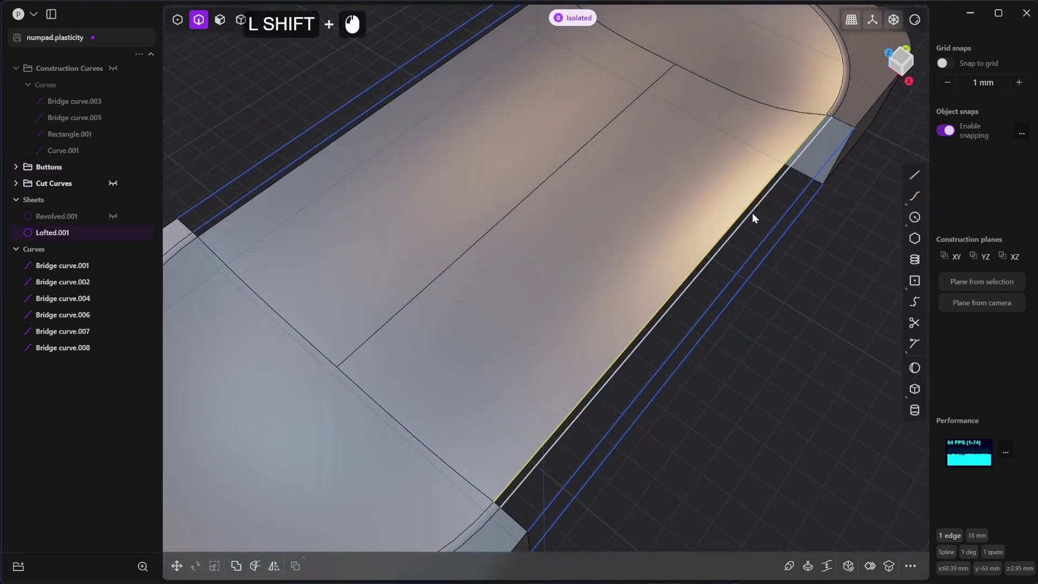
key(l)
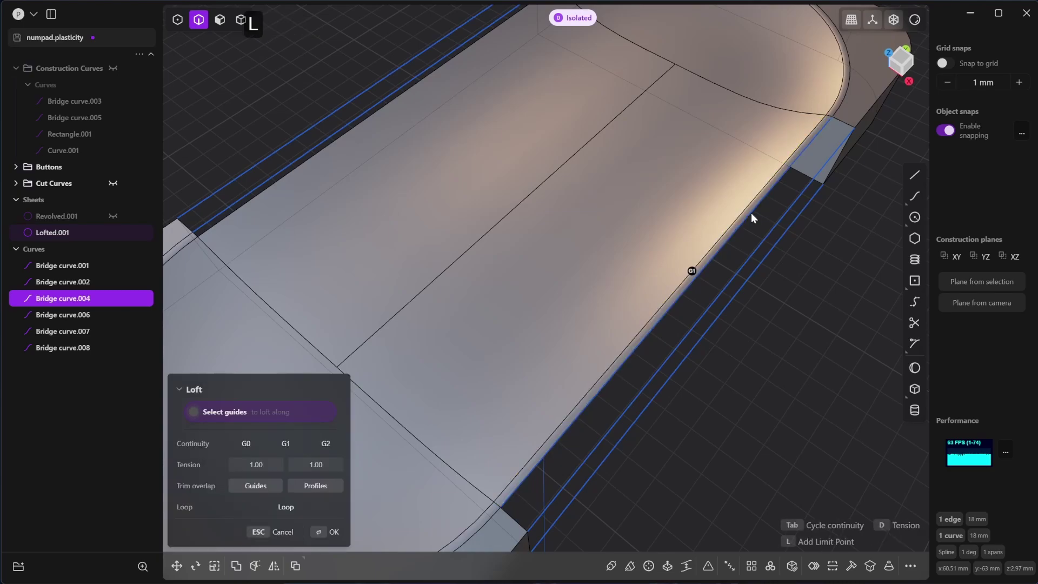
scroll(546, 462, up, 2)
middle_drag(546, 462, 573, 315)
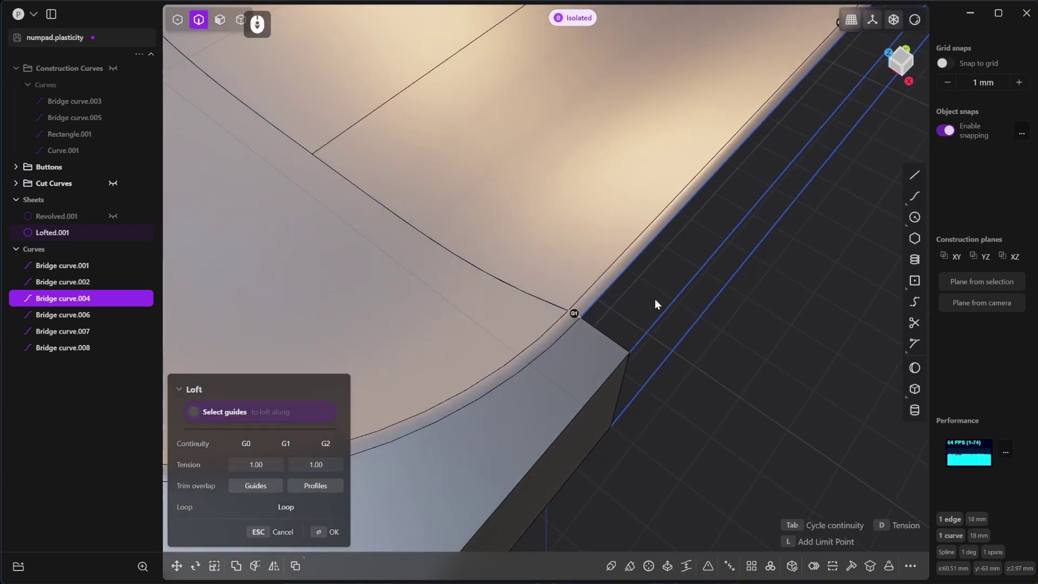
scroll(654, 300, down, 6)
middle_drag(774, 218, 659, 475)
scroll(740, 342, up, 3)
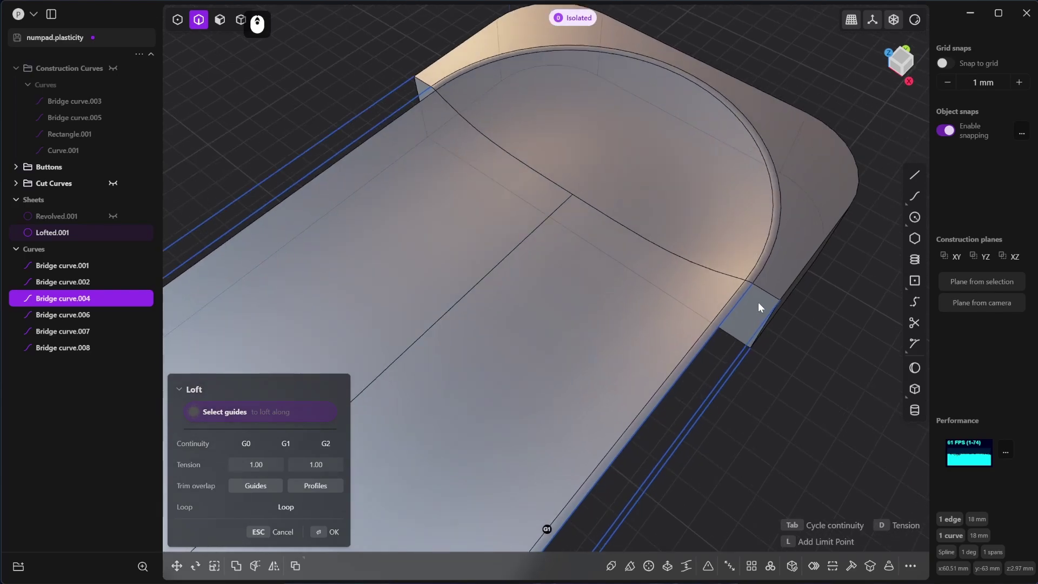
shift+scroll(593, 350, down, 3)
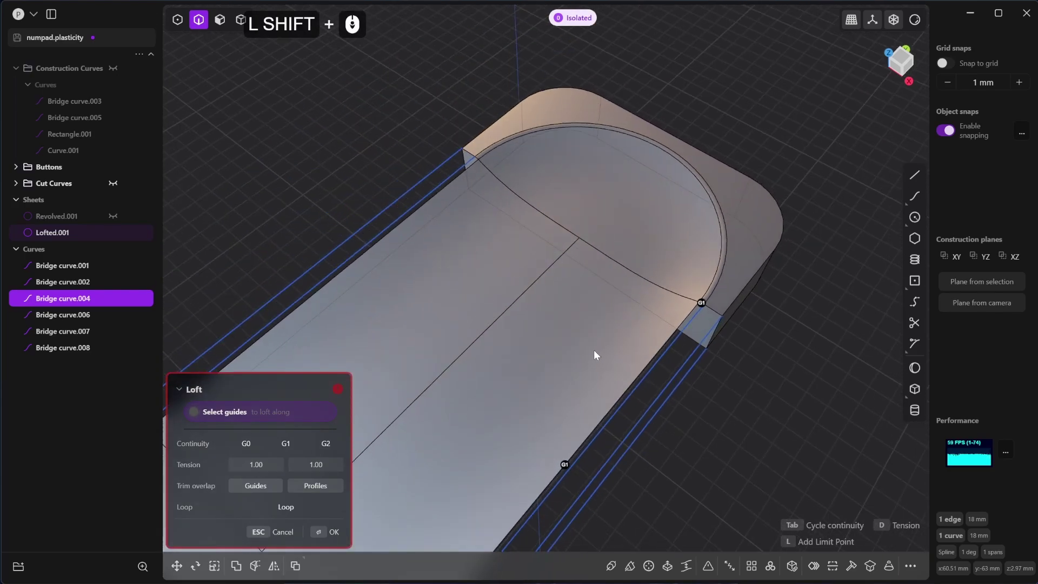
shift+middle_drag(594, 349, 630, 237)
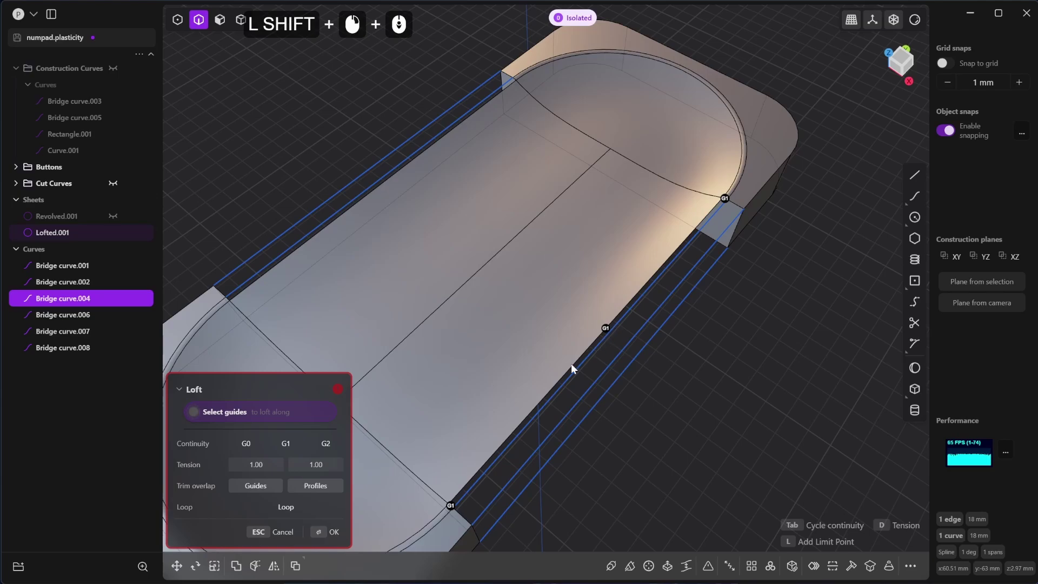
Step: Set the rim loft's continuity to G0 at both ends and G1 along the dish sheet's edge, and finish the loft
shift+click(246, 443)
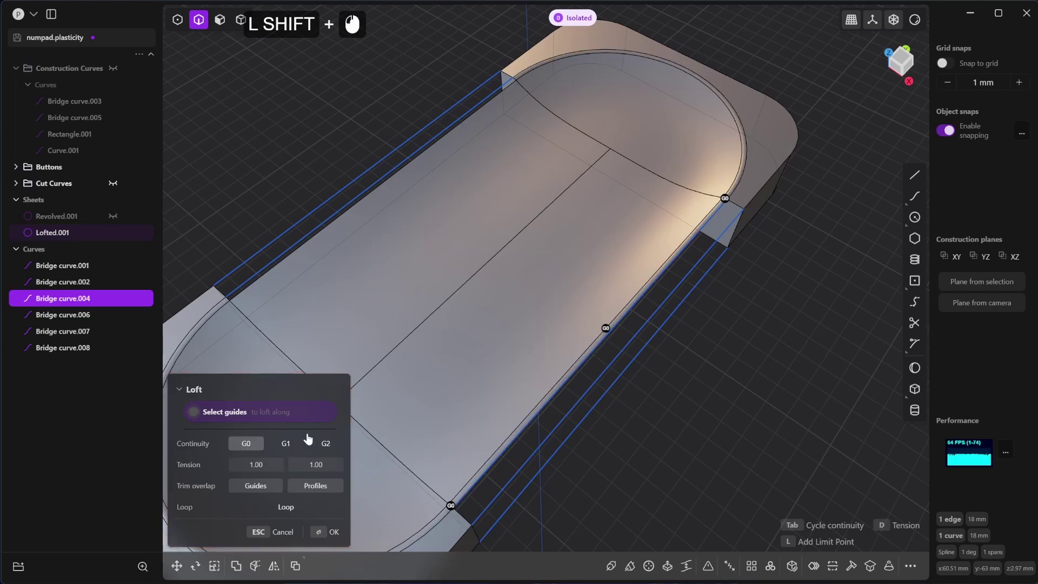
shift+scroll(658, 284, up, 3)
shift+scroll(653, 295, up, 2)
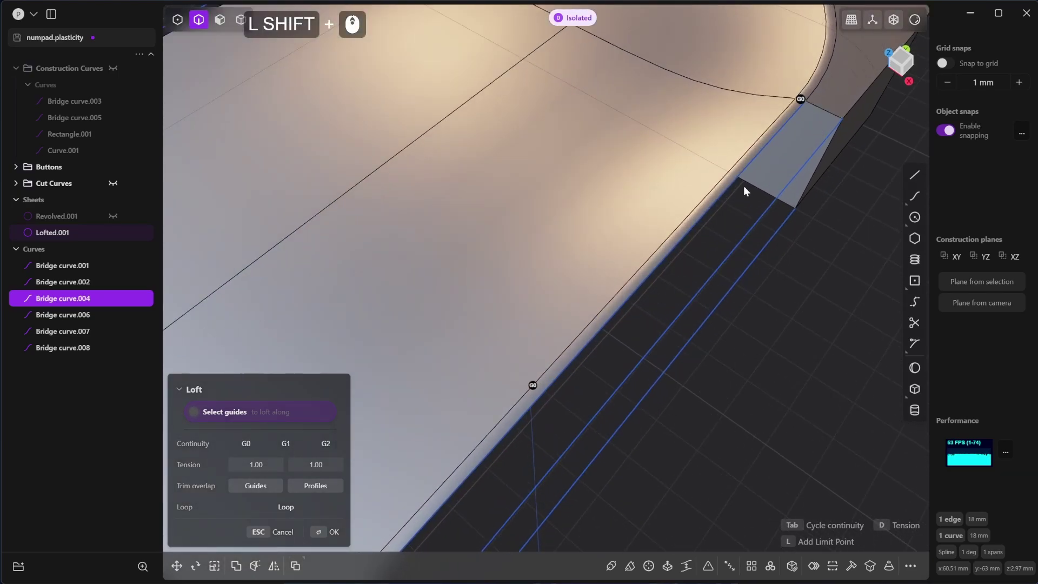
shift+click(533, 386)
scroll(741, 230, down, 3)
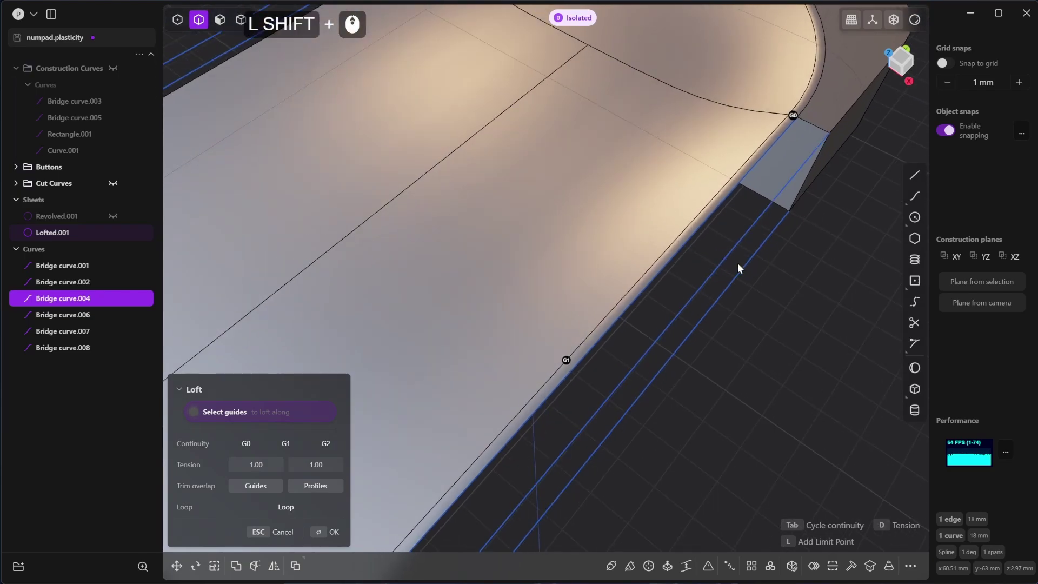
shift+middle_drag(738, 263, 793, 153)
shift+scroll(582, 381, down, 2)
shift+middle_drag(582, 381, 644, 212)
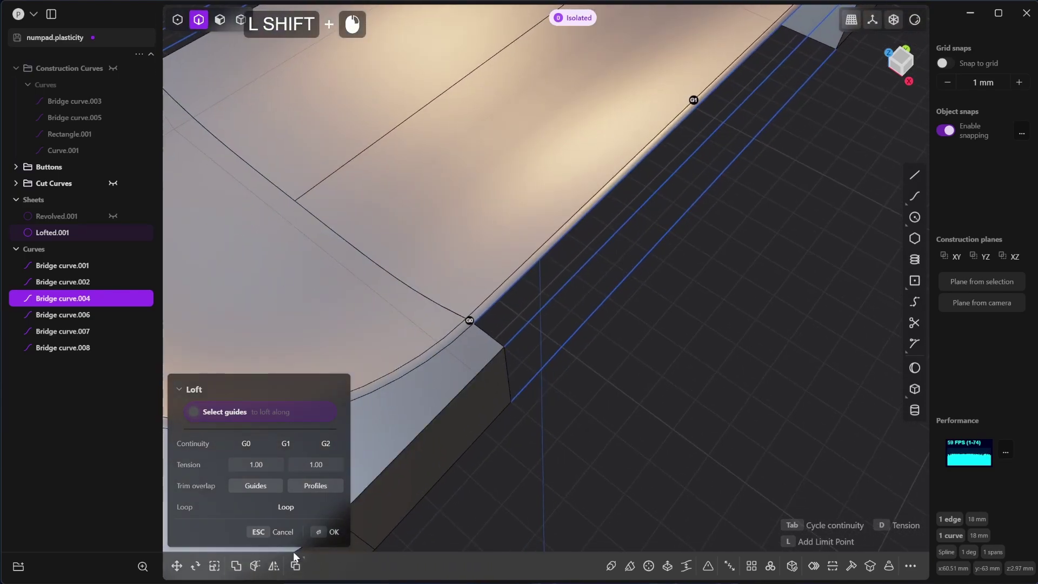
click(327, 532)
Step: Move Bridge curve.004 into the hidden Construction Curves group
middle_drag(719, 352, 795, 484)
scroll(833, 373, down, 2)
shift+middle_drag(832, 373, 622, 265)
click(600, 254)
drag(62, 314, 70, 68)
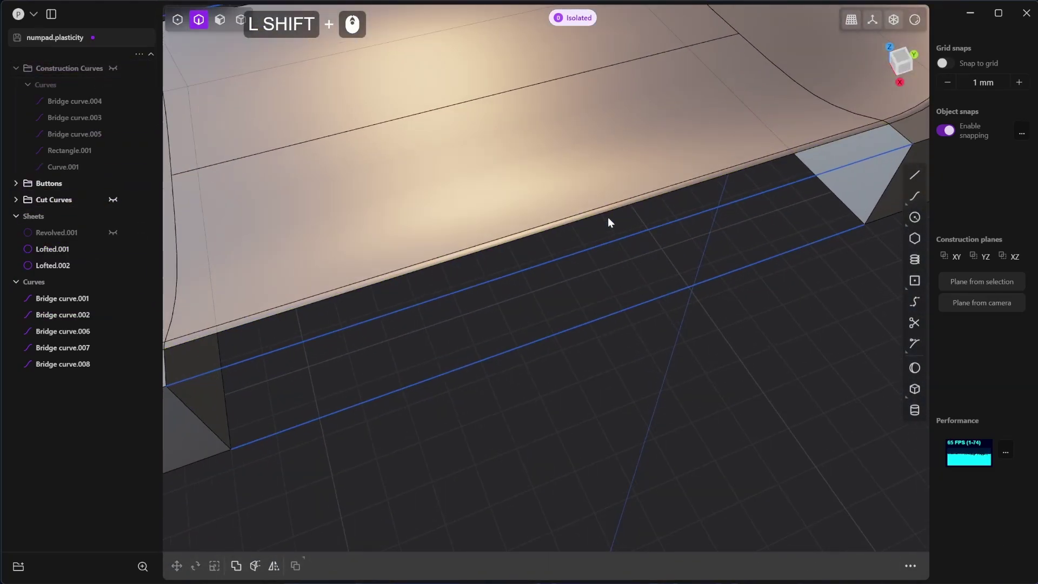
Step: Loft from the +X rim strip's outer edge to Bridge curve.001, with G1 along the shared edge and G0 at the ends
click(607, 219)
shift+click(606, 244)
key(shift+b)
key(l)
mouse_move(608, 244)
middle_down()
mouse_move(660, 419)
mouse_move(350, 292)
mouse_move(525, 390)
mouse_move(656, 271)
middle_up()
key(Tab)
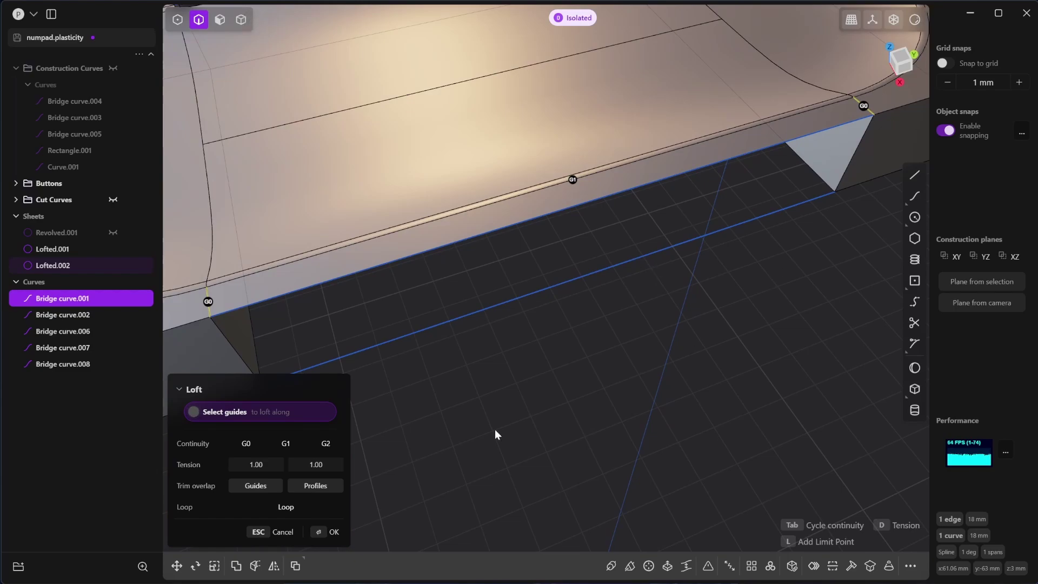
click(326, 533)
Step: Loft the +X side wall between the upper outer Bridge curve.001 and the bottom outer Bridge curve.007
middle_drag(540, 417, 638, 233)
click(628, 243)
drag(63, 315, 109, 70)
middle_drag(622, 357, 561, 171)
click(570, 277)
key(l)
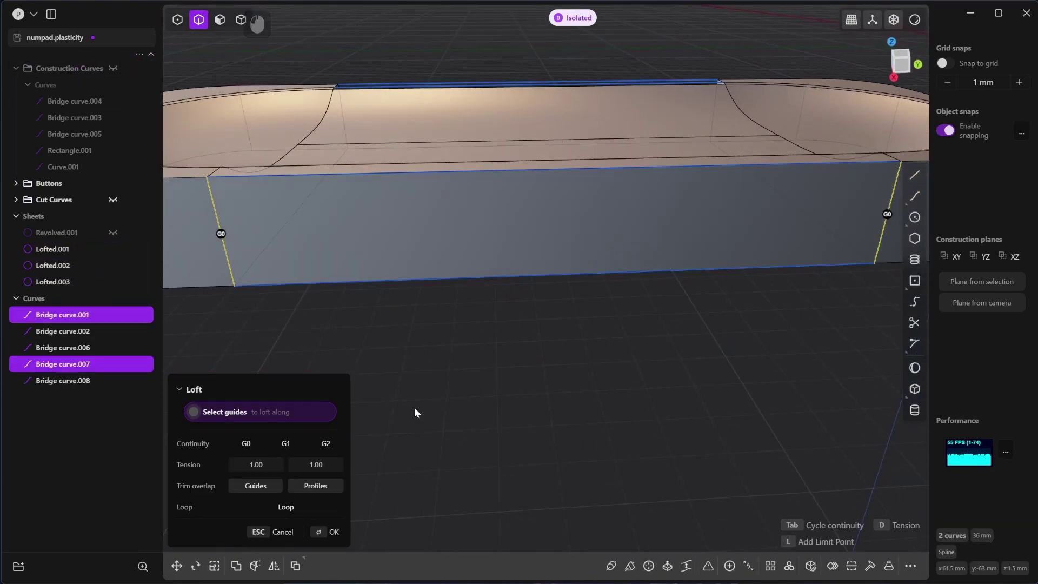
right_click(502, 397)
Step: Move the +X bottom curve, Bridge curve.007, into the hidden Construction Curves group
scroll(526, 394, down, 3)
middle_drag(526, 394, 546, 230)
click(539, 187)
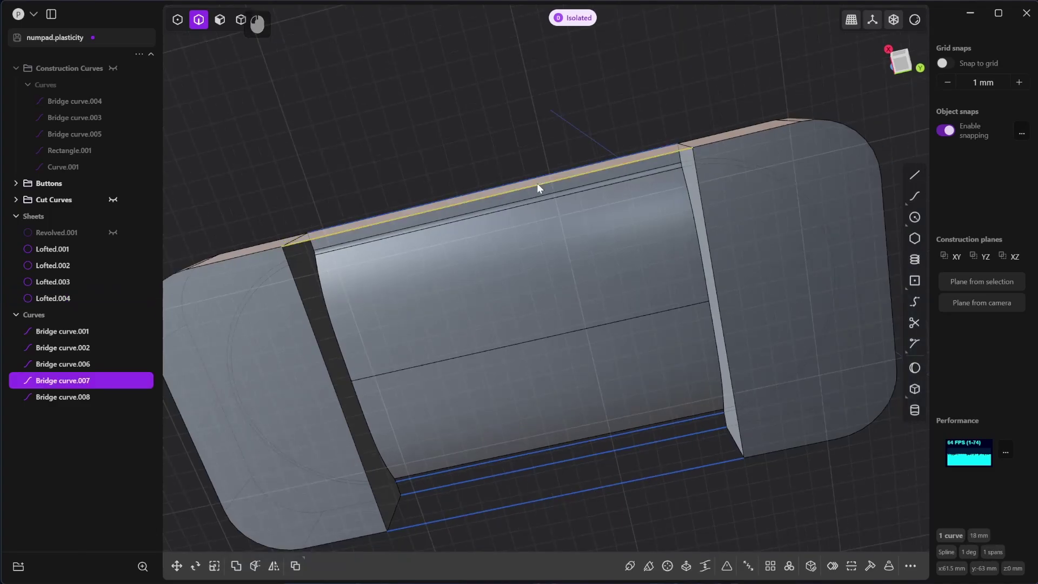
drag(63, 380, 77, 69)
Step: Loft the underside between the +X wall's bottom edge and Bridge curve.008, adding both bottom cut edges and using G0 continuity
shift+click(575, 494)
key(l)
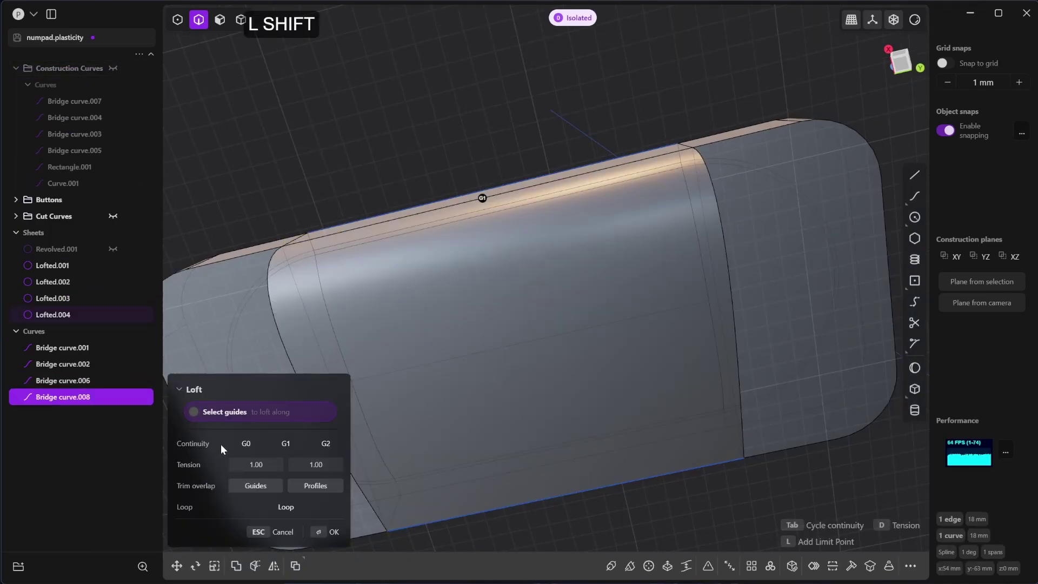
click(246, 444)
shift+click(722, 325)
shift+click(305, 308)
click(246, 443)
right_click(427, 373)
Step: Loft between the dish sheet's -X edge and Bridge curve.006, adding the short cut edges at both ends and using G0 continuity
scroll(603, 296, down, 2)
middle_drag(603, 297, 597, 466)
middle_drag(587, 330, 579, 418)
key(KP_7)
right_drag(697, 427, 425, 357)
scroll(433, 355, down, 2)
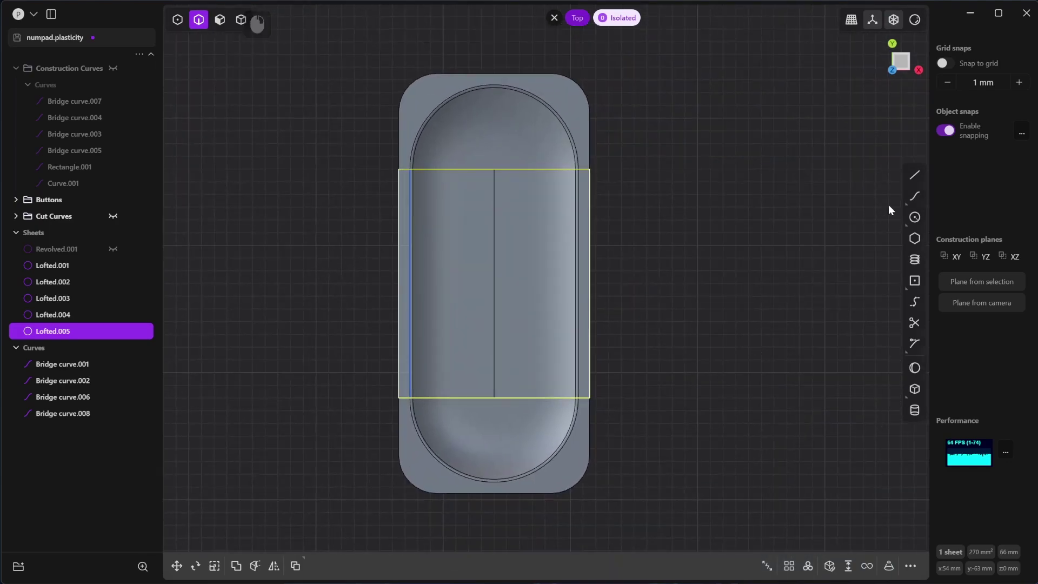
middle_drag(855, 170, 553, 273)
scroll(604, 258, up, 4)
right_drag(553, 273, 605, 254)
scroll(584, 271, up, 1)
click(580, 318)
shift+click(537, 342)
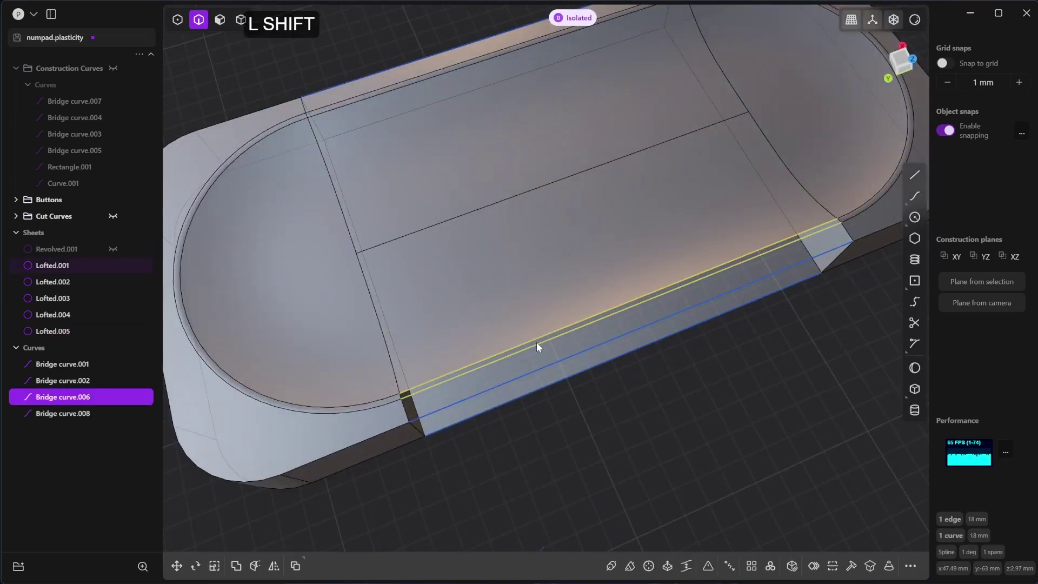
key(l)
shift+click(840, 223)
shift+click(401, 395)
click(249, 444)
right_click(600, 372)
Step: Move Bridge curve.006 into Construction Curves and loft the -X rim strip's outer edge to Bridge curve.002 with G0 continuity
click(612, 314)
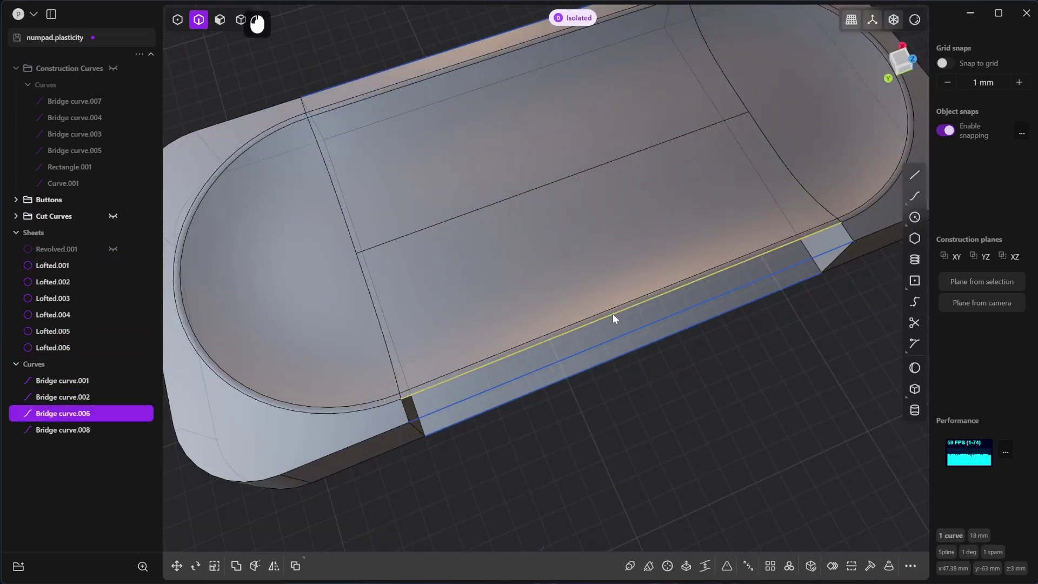
drag(64, 414, 69, 70)
click(622, 311)
shift+click(631, 332)
key(l)
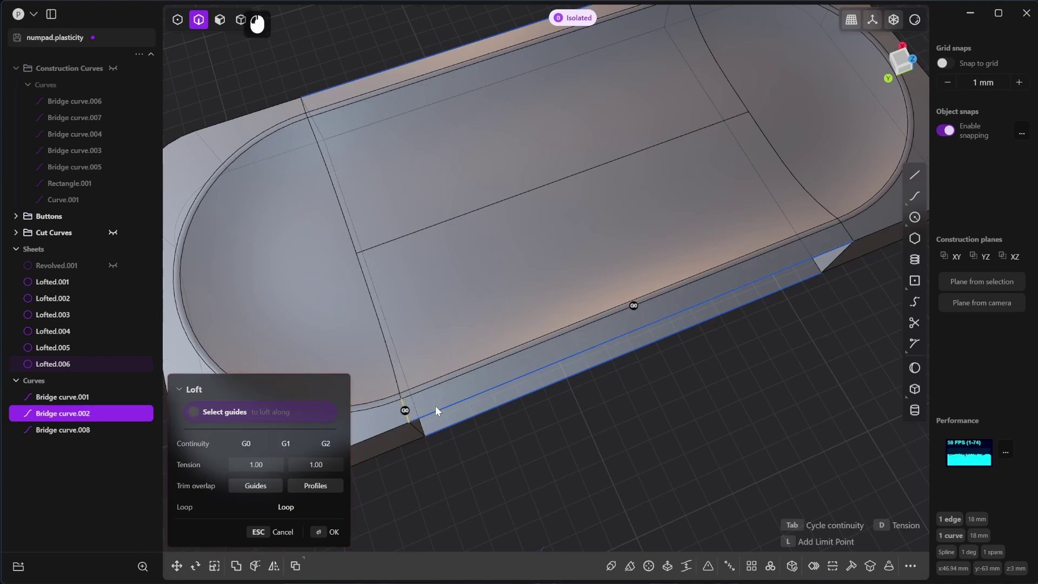
click(328, 531)
Step: Move the -X outer curves, Bridge curve.002 and Bridge curve.008, into the hidden Construction Curves group
middle_drag(757, 465, 617, 422)
click(681, 355)
click(633, 281)
drag(64, 429, 76, 76)
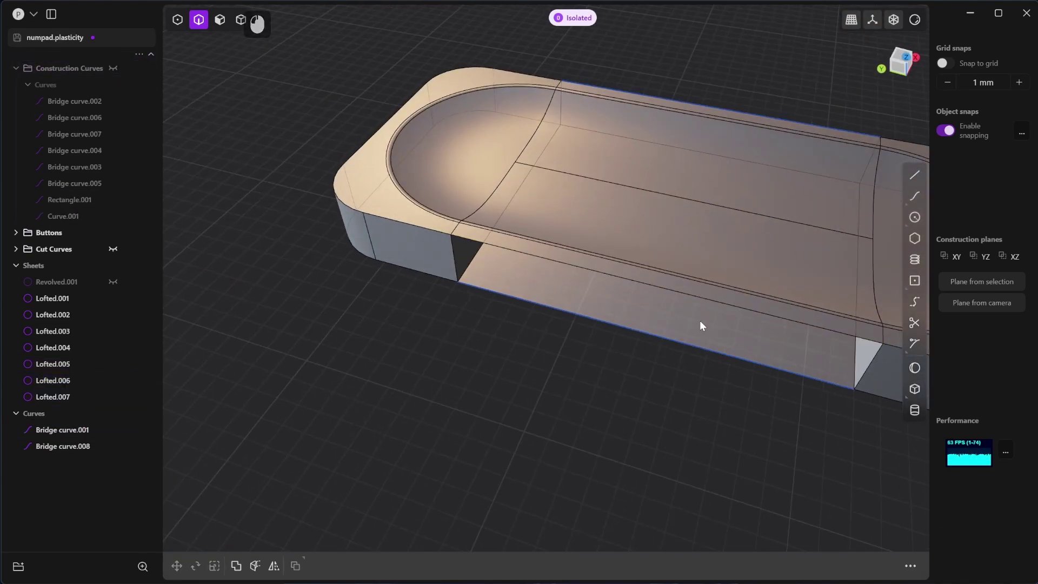
click(651, 338)
drag(63, 446, 70, 73)
Step: Loft the -X side wall between the underside and top strip edges with G0 continuity, and move Bridge curve.001 into Construction Curves
click(602, 319)
key(l)
key(Escape)
middle_drag(602, 320, 713, 328)
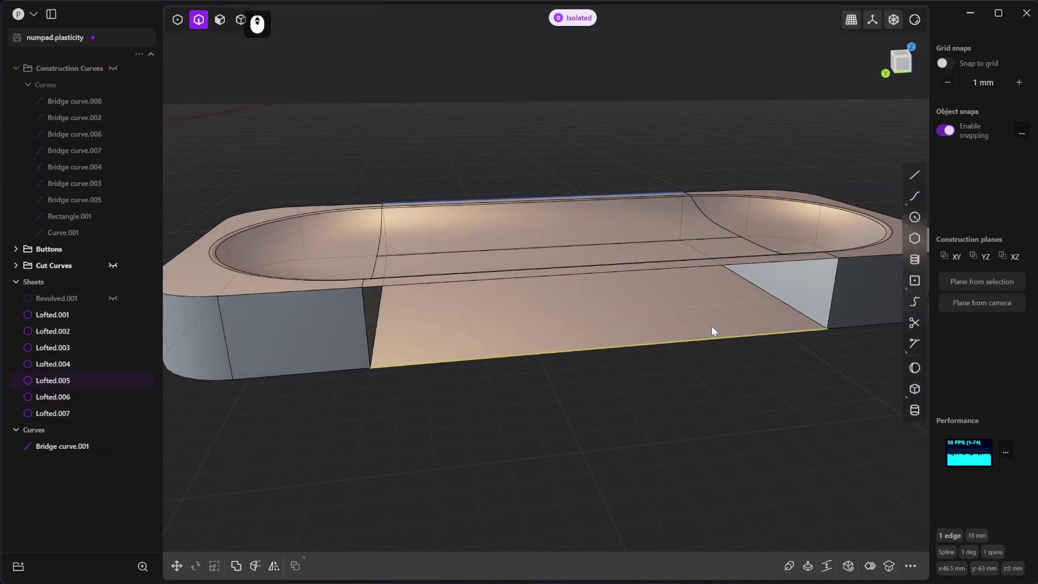
shift+click(623, 268)
key(l)
click(334, 532)
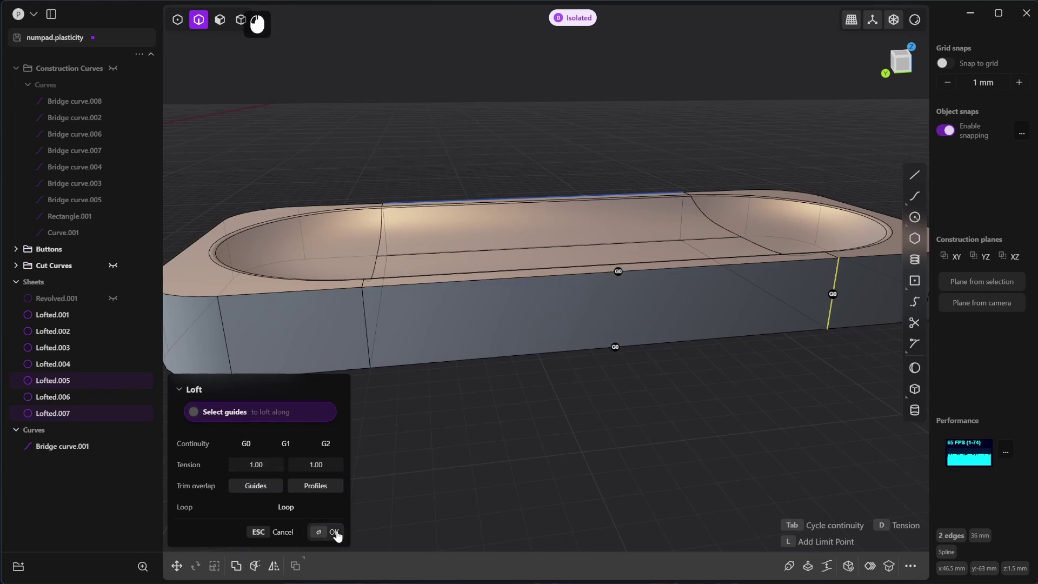
shift+click(366, 329)
right_click(509, 494)
drag(65, 463, 79, 73)
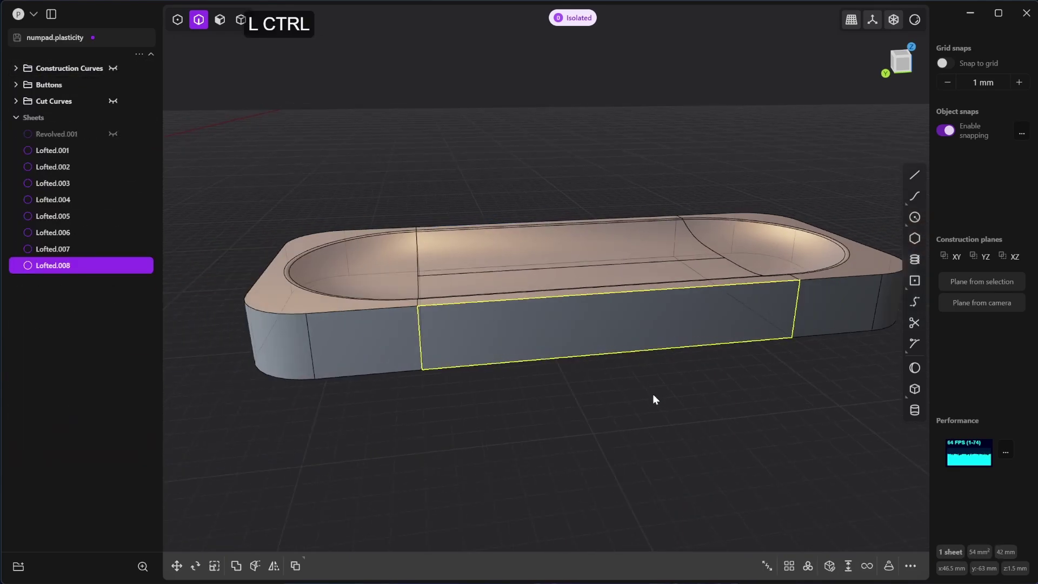
Step: Save the project and exit isolation to show the whole keycap grid from the top view
middle_drag(653, 394, 626, 281)
key(KP_7)
scroll(703, 420, down, 3)
scroll(626, 281, down, 1)
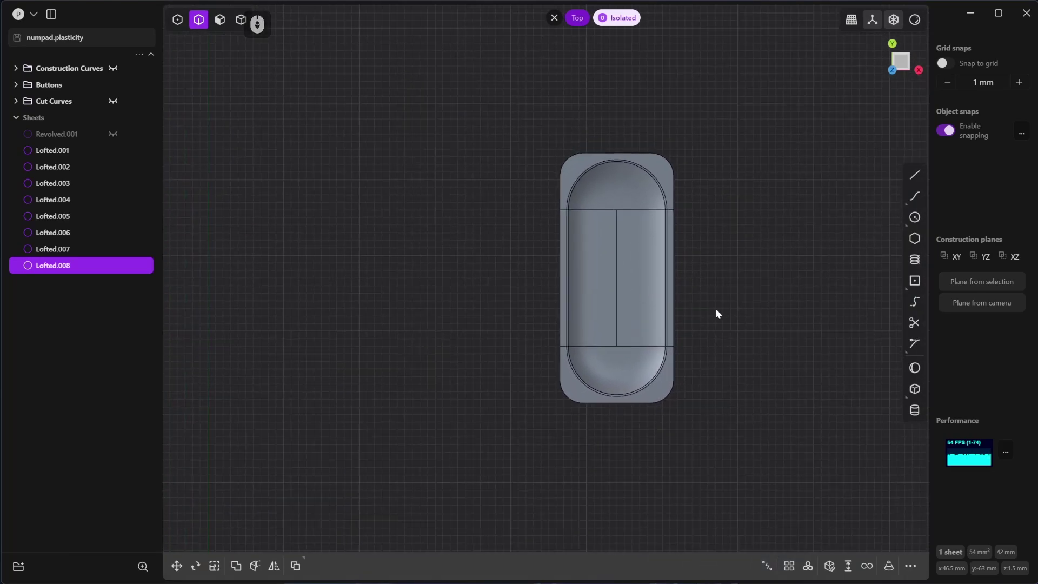
key(KP_Decimal)
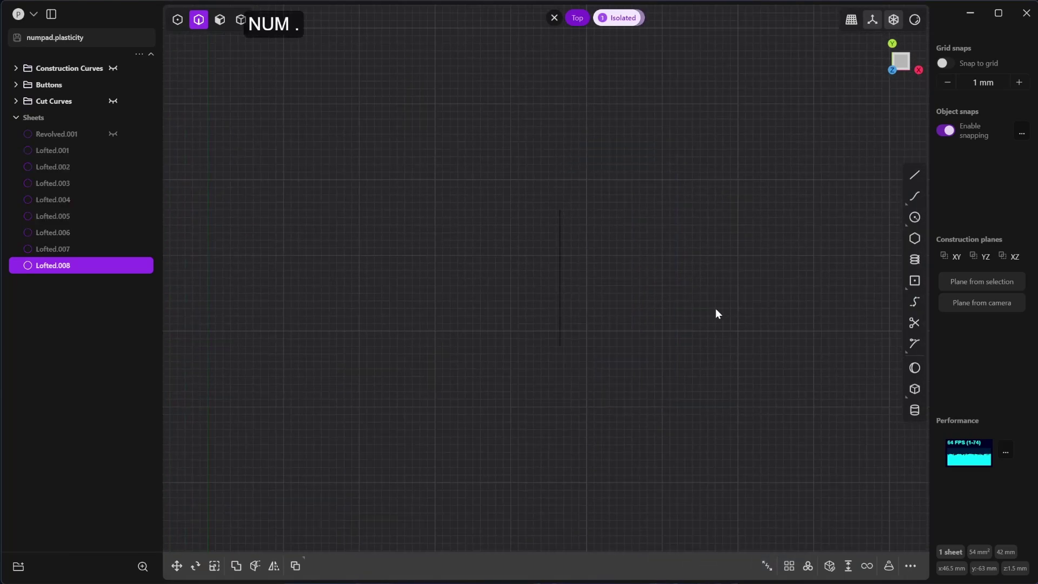
key(KP_Decimal)
click(720, 290)
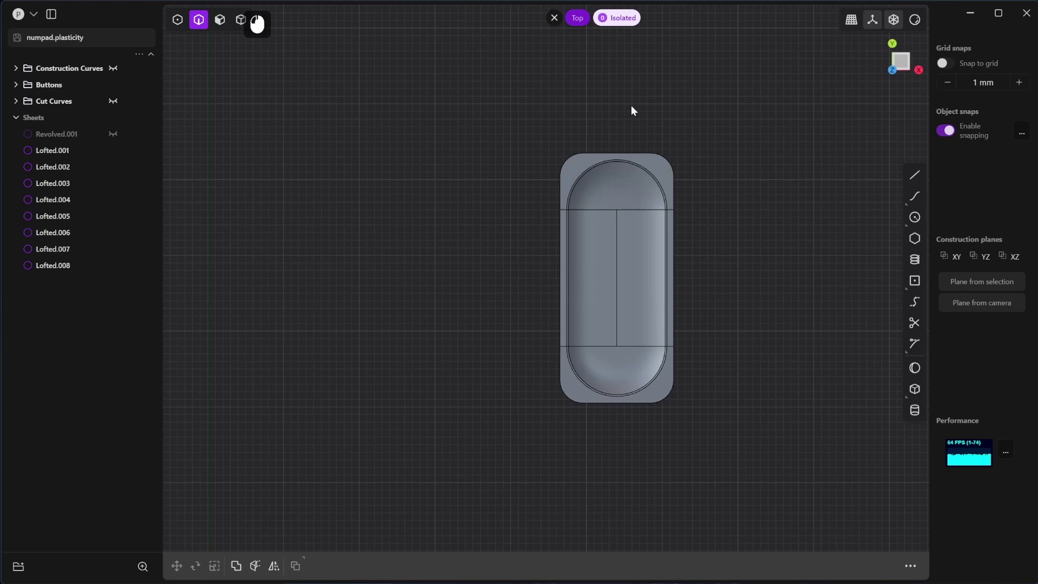
click(619, 20)
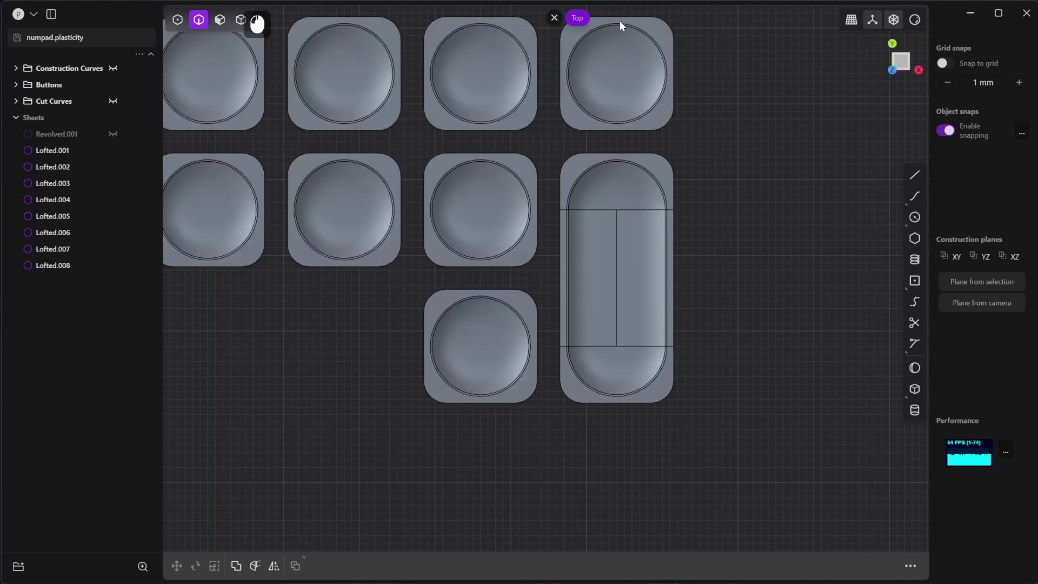
Step: Select both solid halves and all eight lofted sheets of the double-height key as whole bodies
scroll(611, 305, down, 5)
key(4)
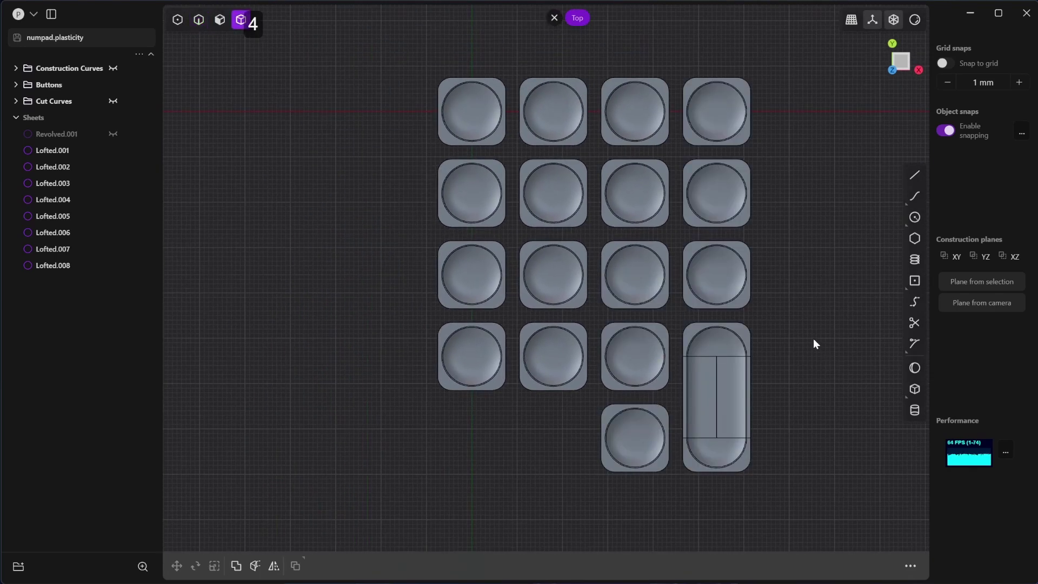
drag(812, 316, 677, 495)
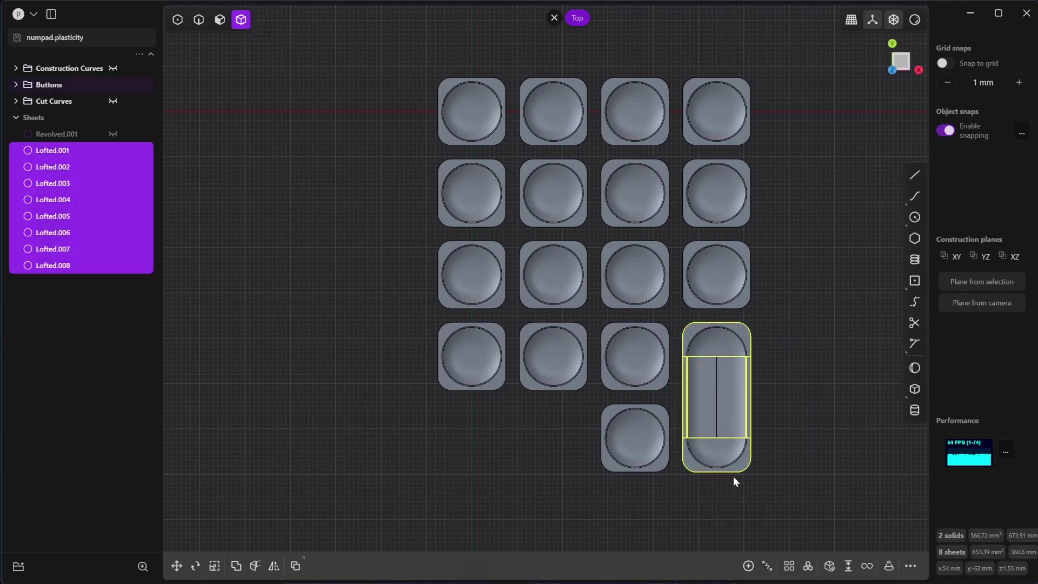
Step: Join the eight lofted sheets of the tall key's middle section into one sheet and isolate it
drag(800, 379, 677, 408)
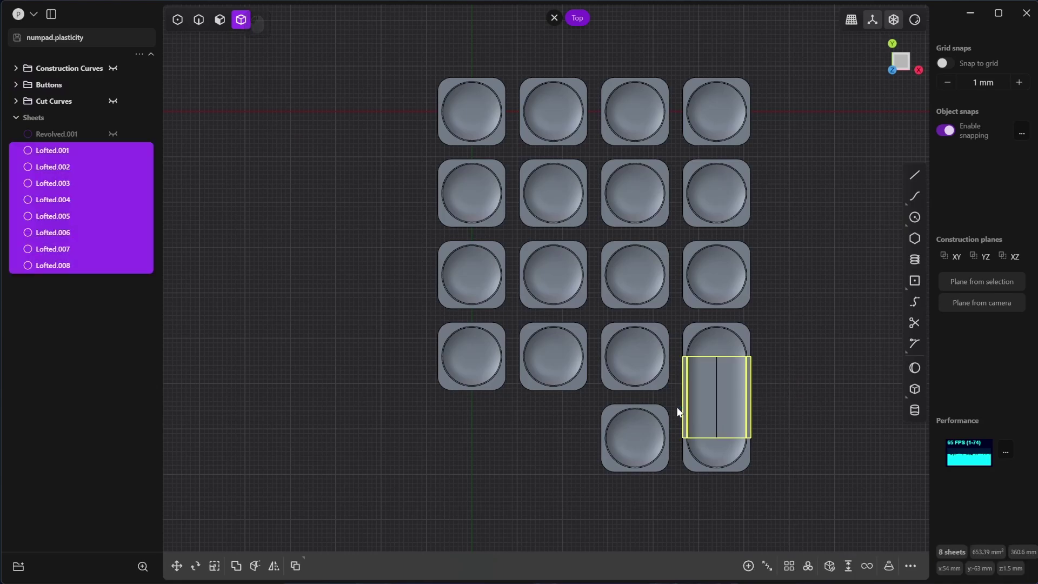
key(j)
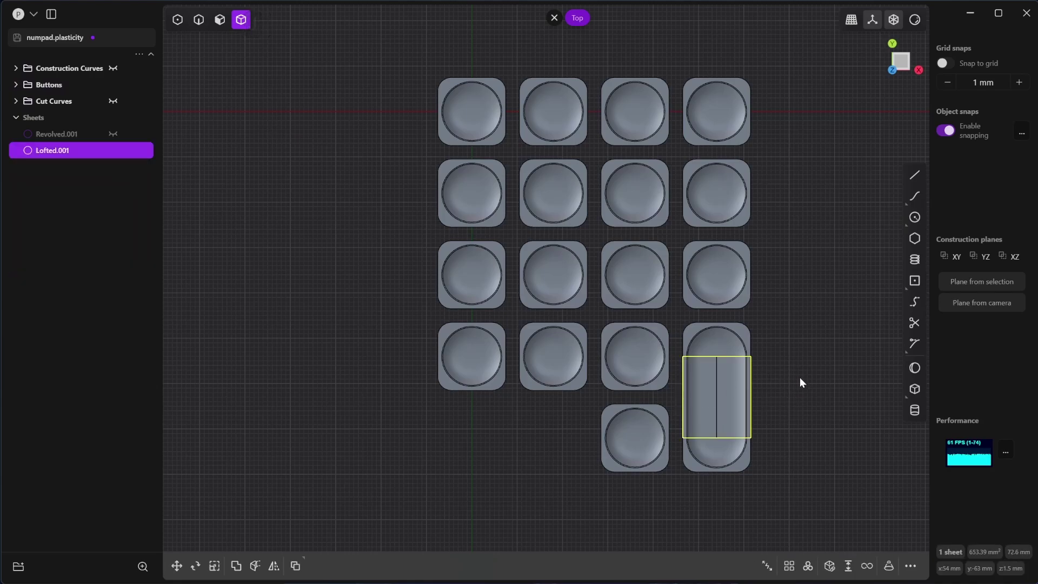
middle_drag(800, 382, 732, 373)
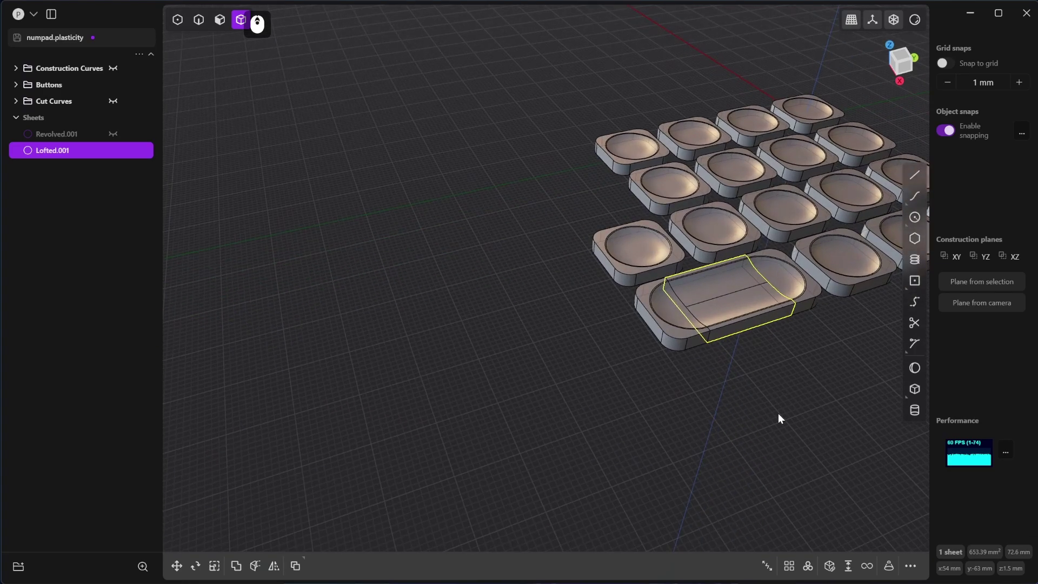
key(slash)
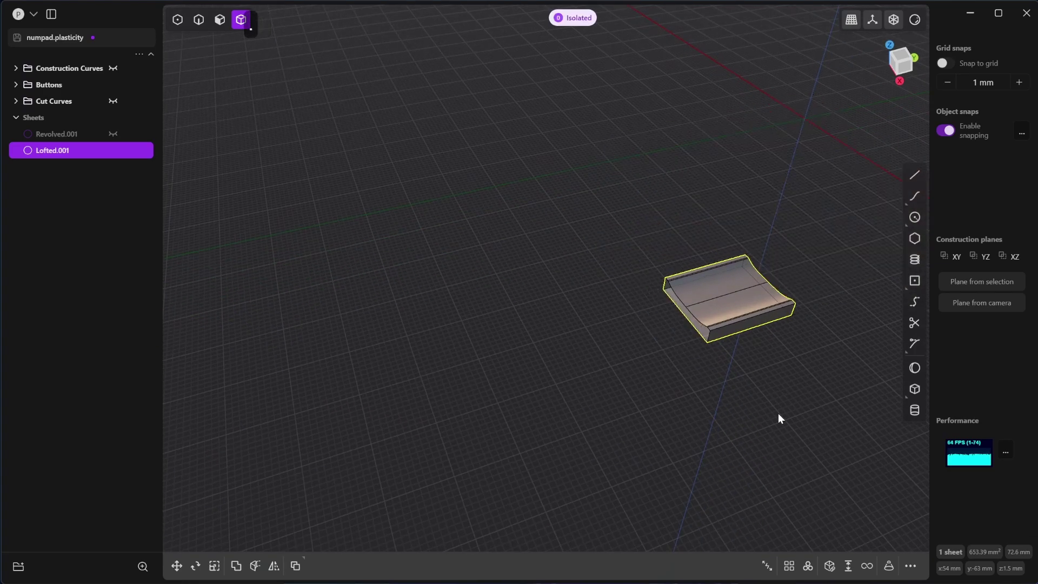
Step: Patch the front open end of the isolated sheet along its full edge loop, using G0 continuity
scroll(680, 379, up, 5)
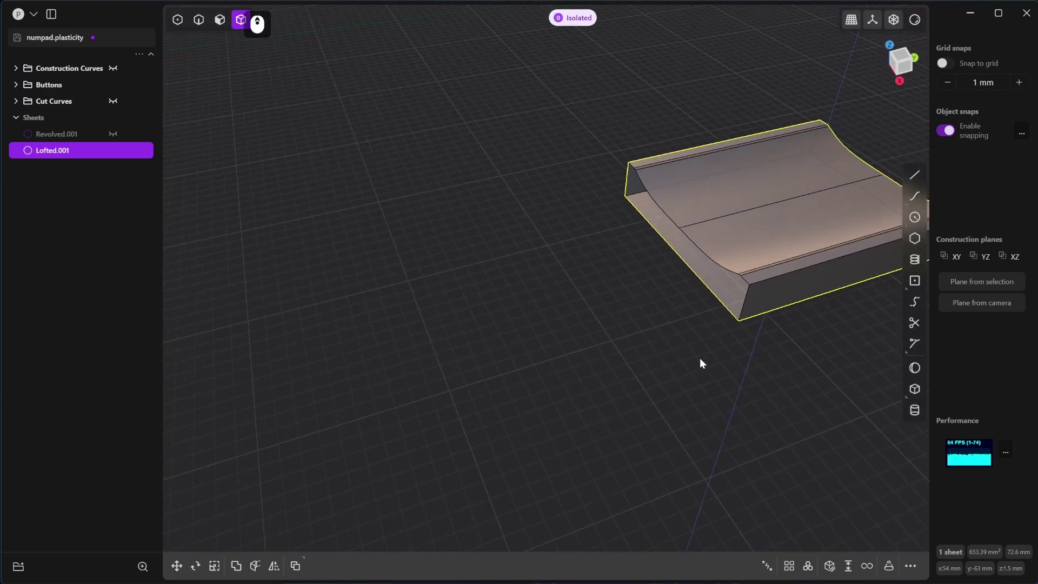
scroll(671, 214, up, 1)
click(673, 260)
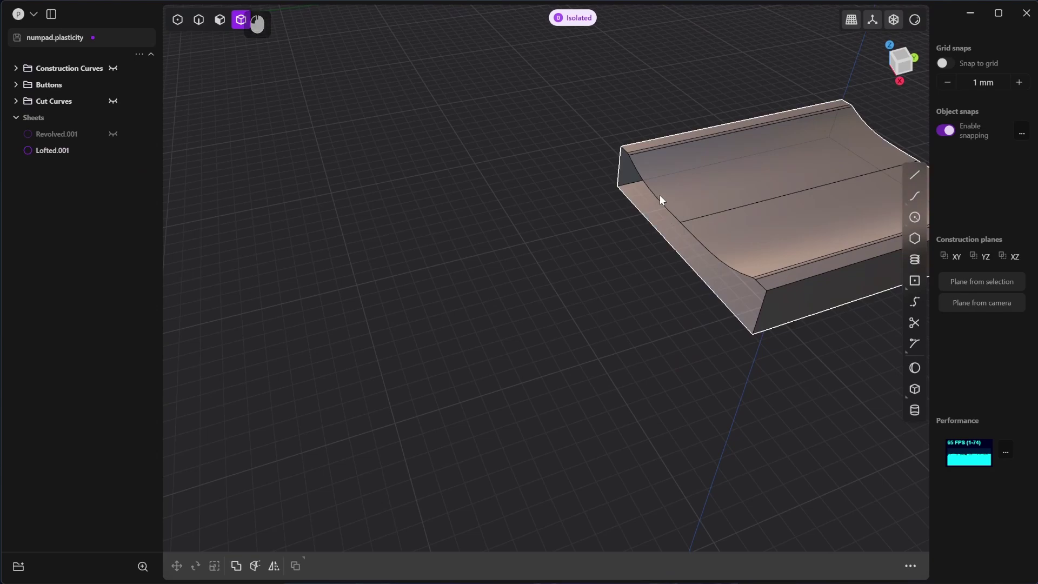
key(3)
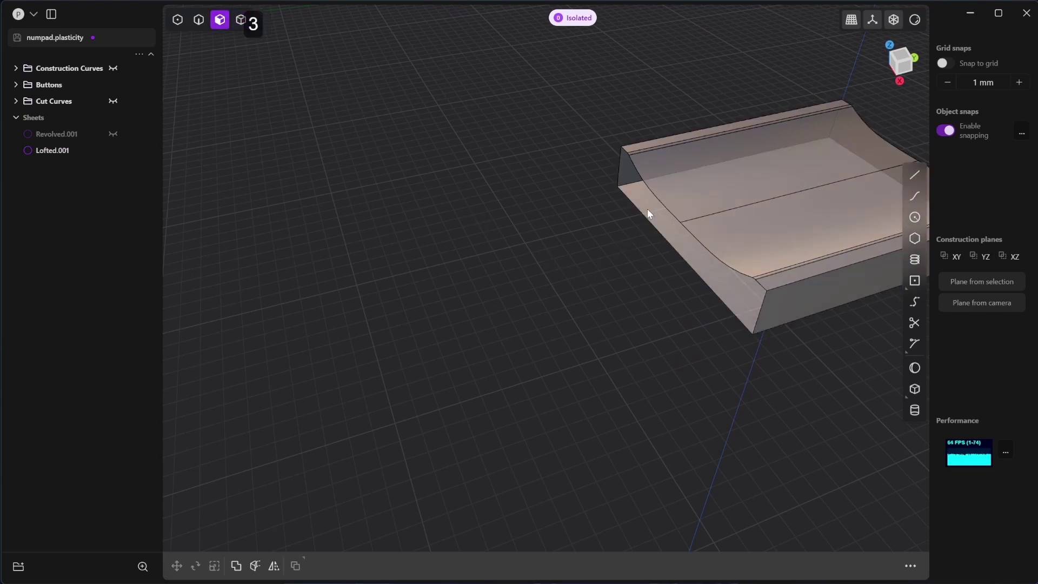
key(2)
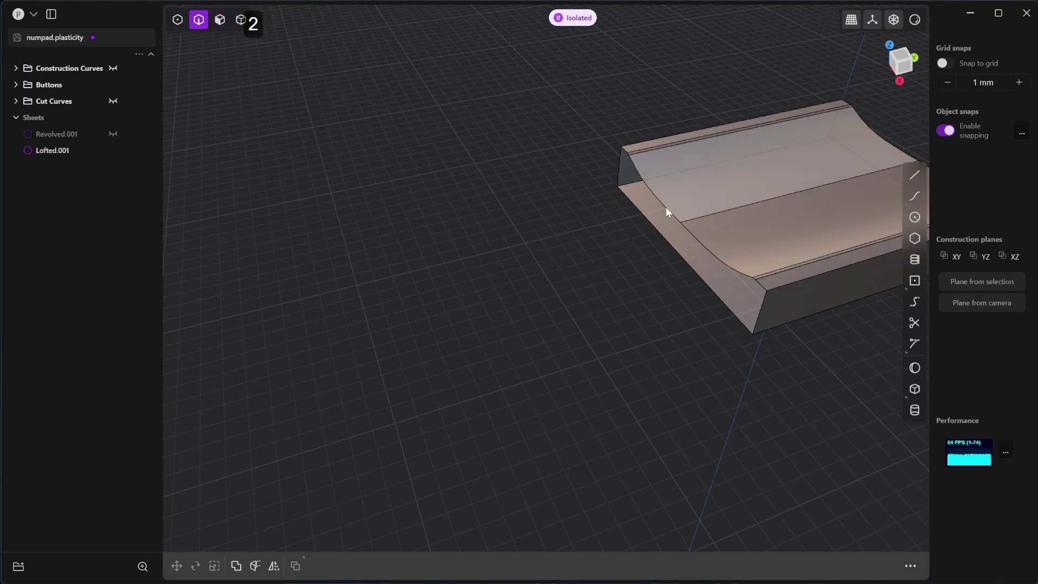
shift+click(667, 211)
shift+click(697, 242)
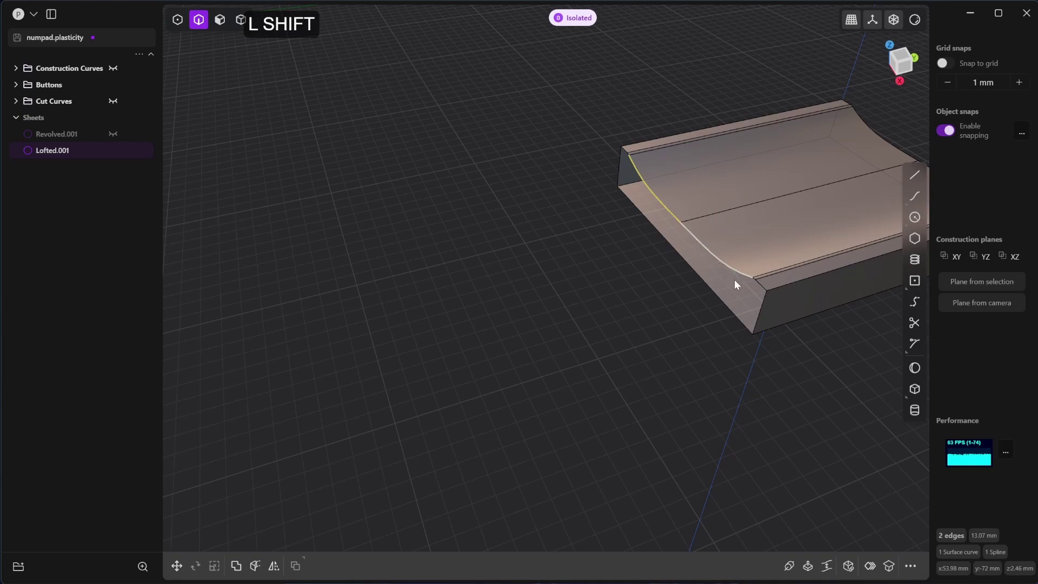
alt+shift+click(755, 280)
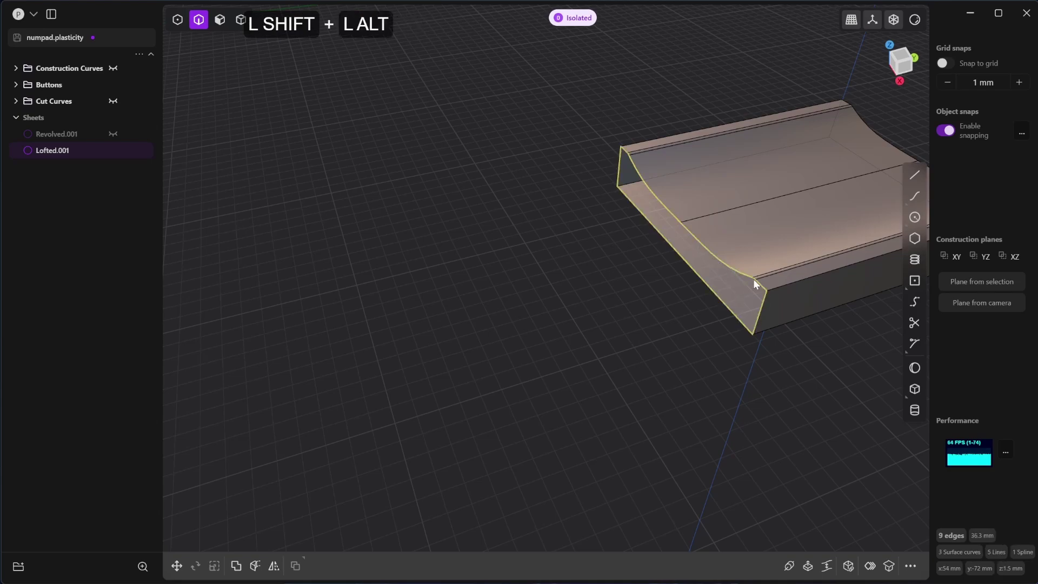
key(shift+j)
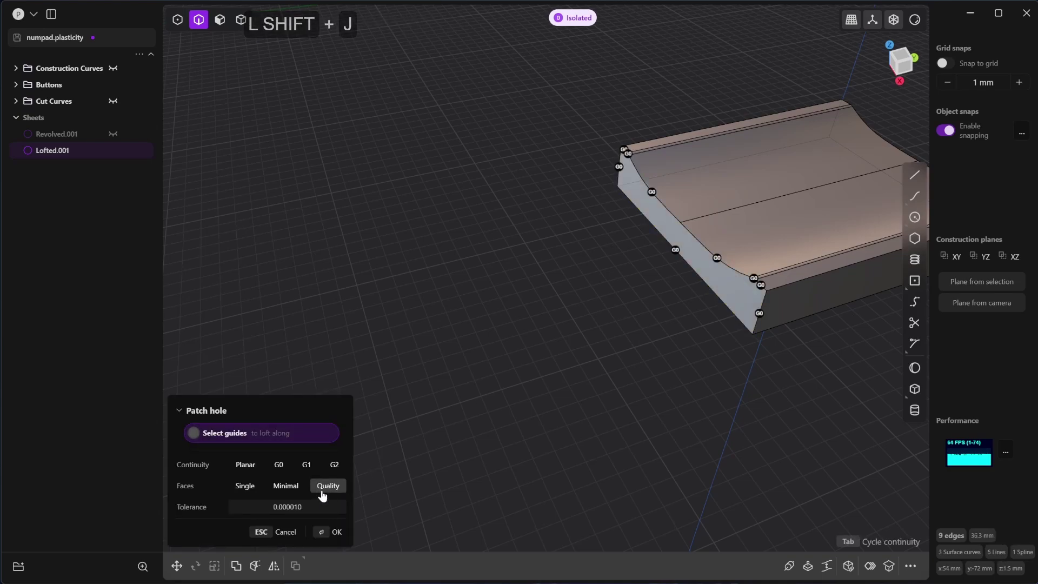
click(277, 465)
click(341, 534)
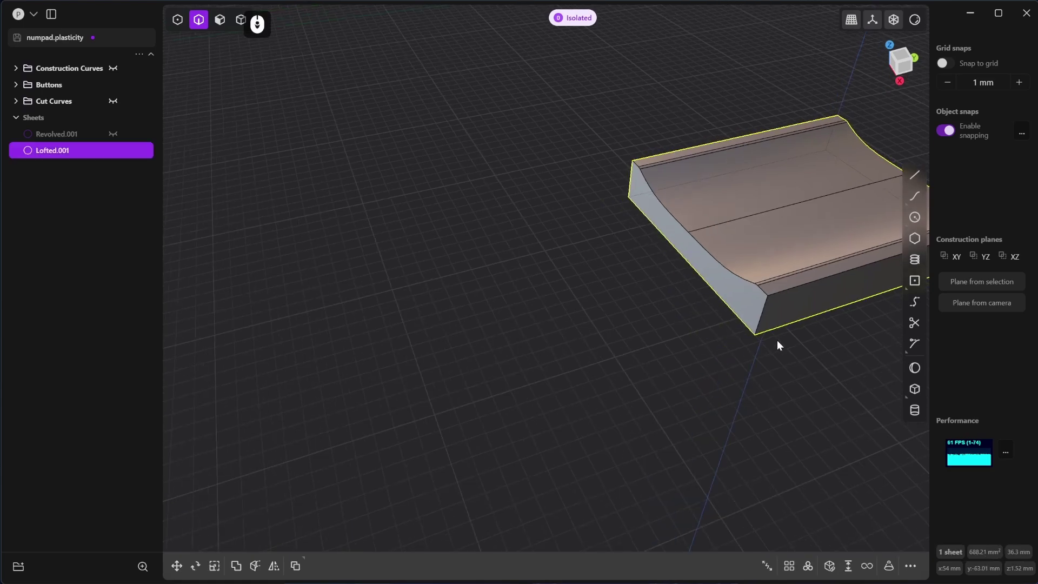
Step: Patch the opposite open end of the middle section with the same hole patch to close it into a solid
middle_drag(777, 340, 854, 217)
scroll(740, 264, up, 3)
middle_drag(740, 269, 592, 237)
key(shift)
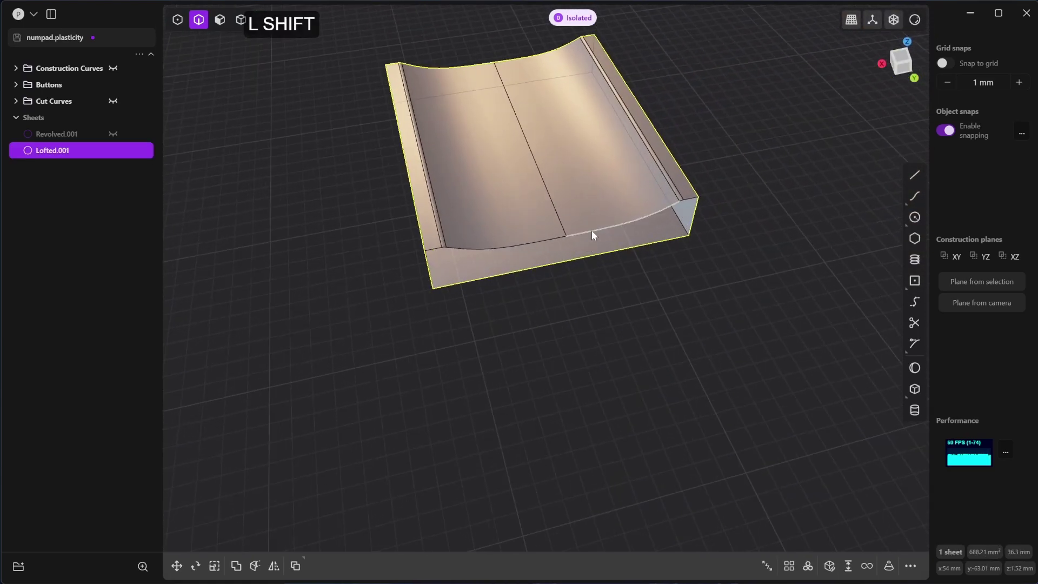
alt+shift+click(594, 230)
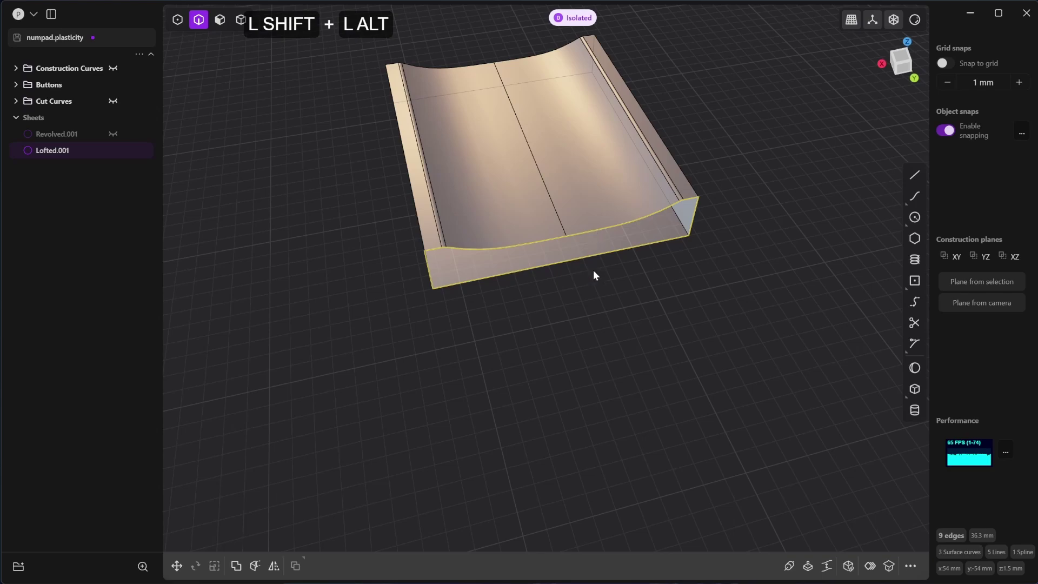
key(shift+j)
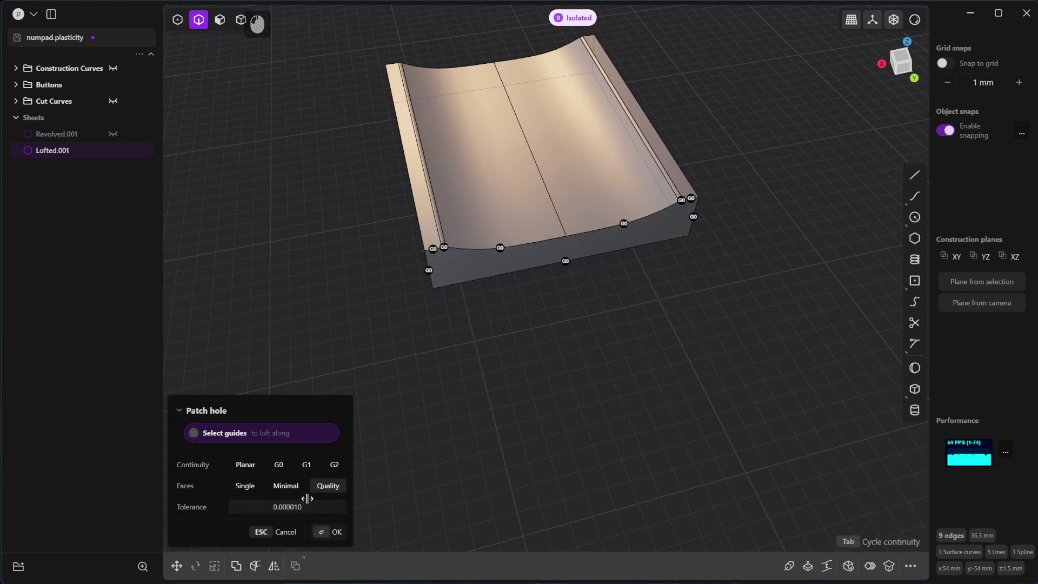
click(331, 532)
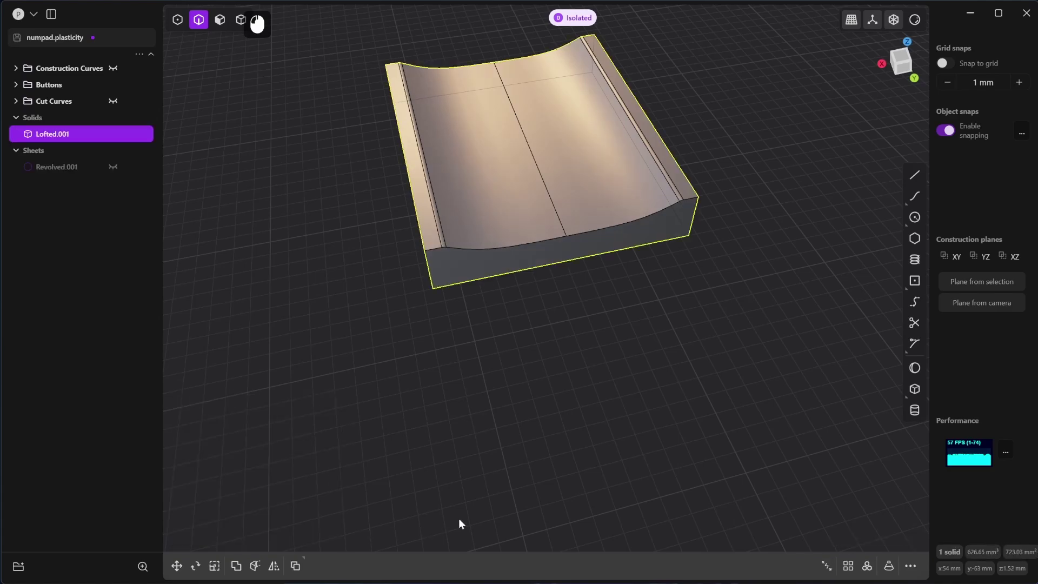
click(459, 522)
Step: Exit isolation and show the full button layout in Top view
middle_drag(471, 521, 678, 305)
key(KP_7)
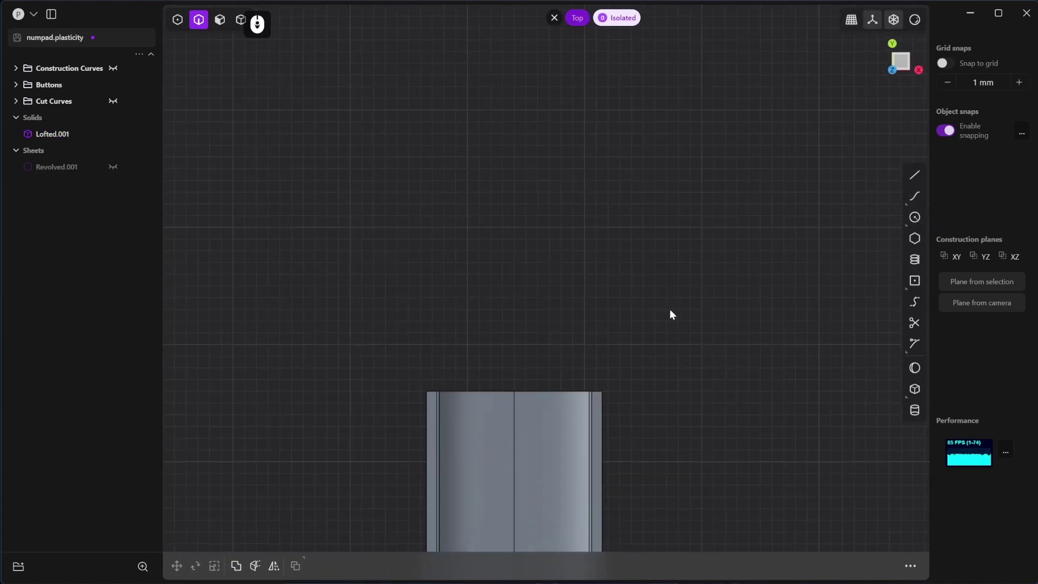
scroll(669, 309, down, 3)
right_drag(676, 277, 702, 49)
click(616, 21)
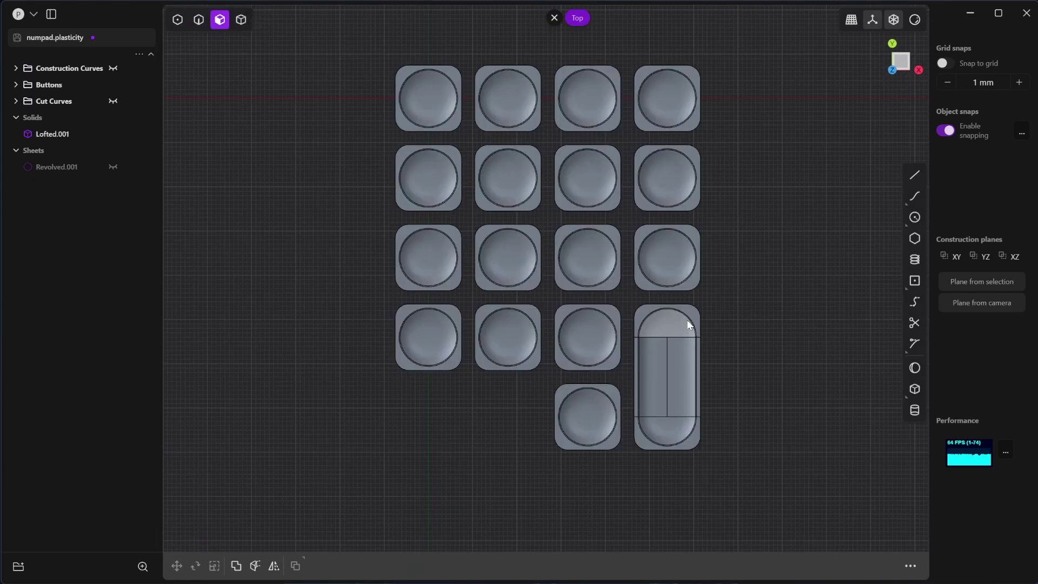
Step: Boolean-union the tall key's lower end cap with its middle section and upper end cap into one solid
key(4)
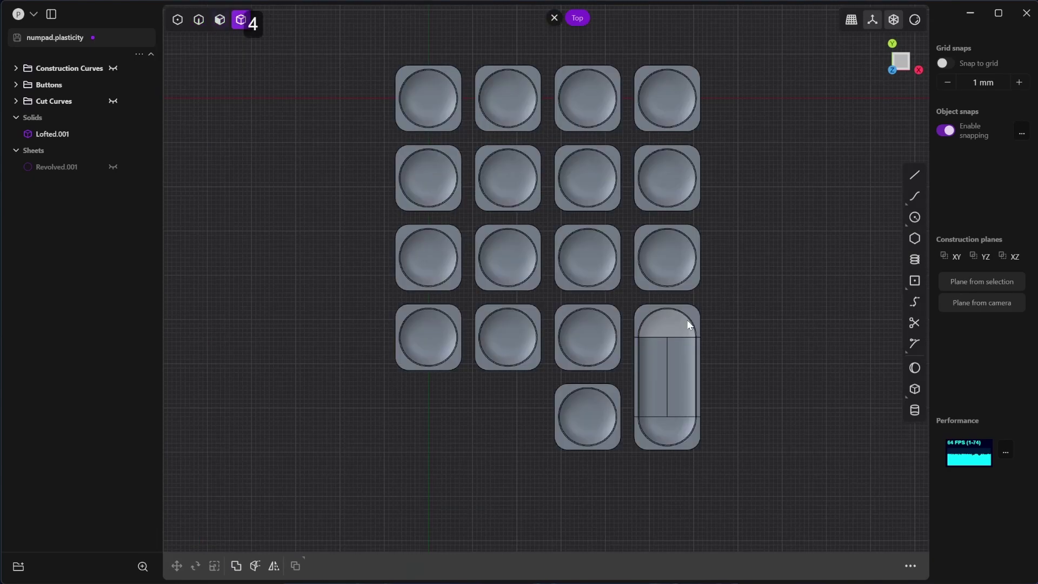
click(691, 321)
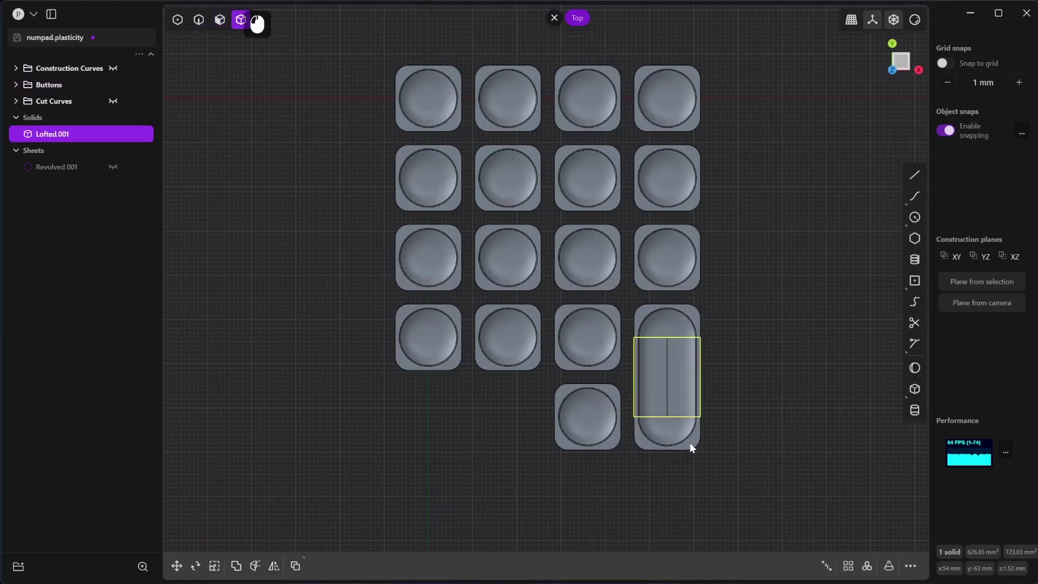
click(753, 442)
shift+click(696, 424)
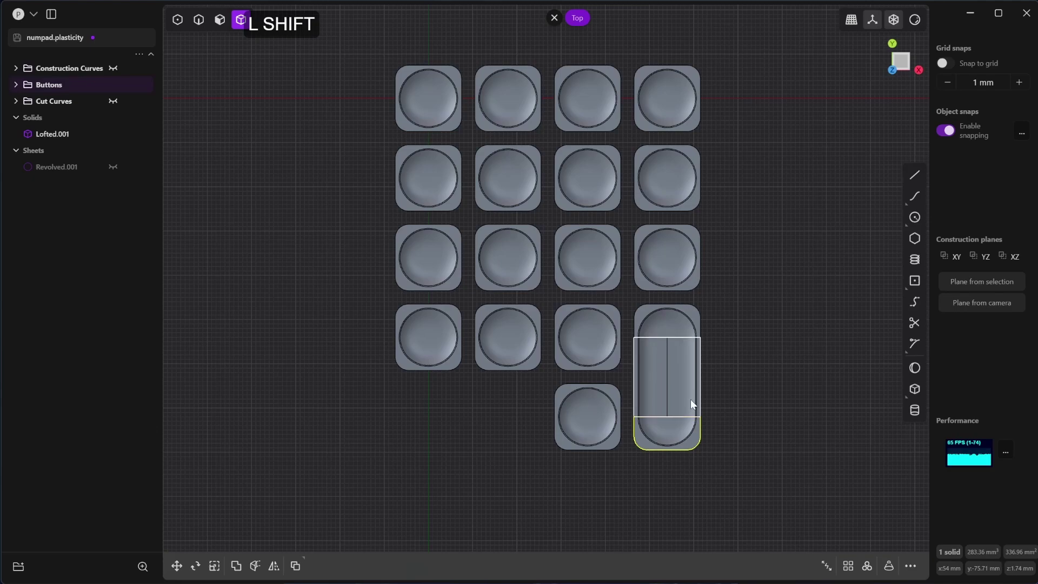
shift+click(690, 399)
click(698, 373)
click(688, 432)
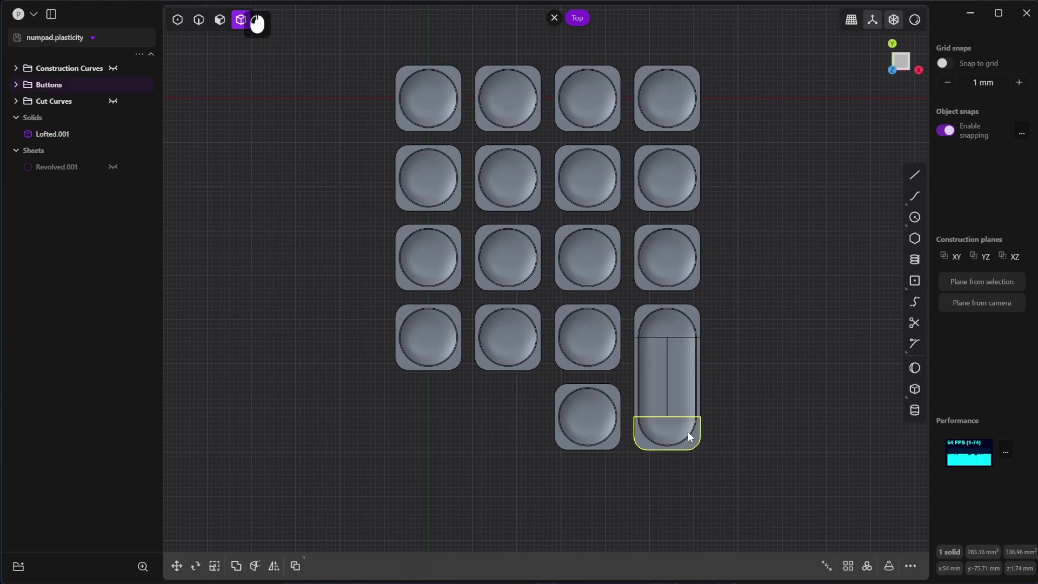
key(q)
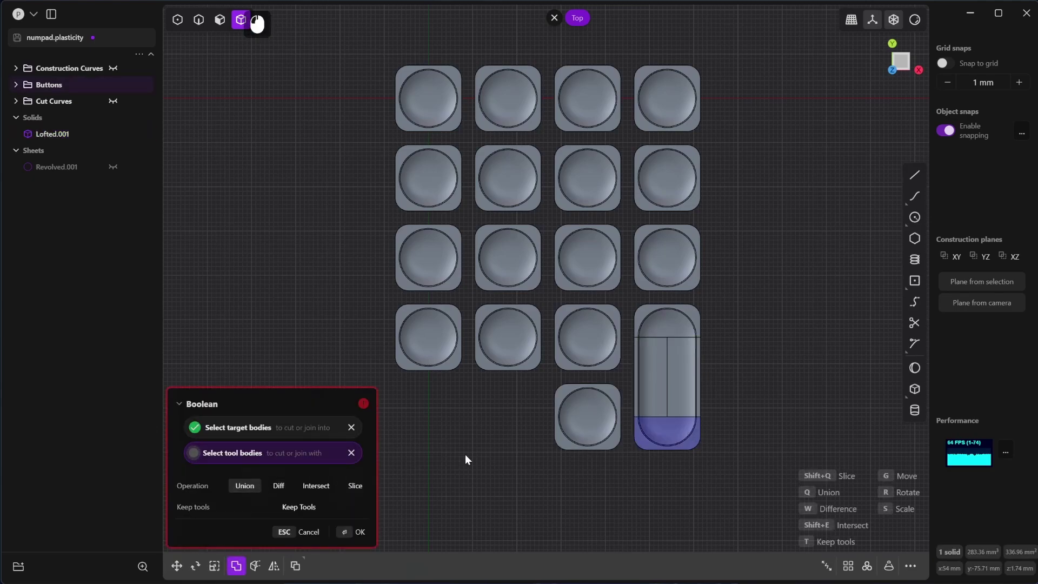
shift+click(686, 378)
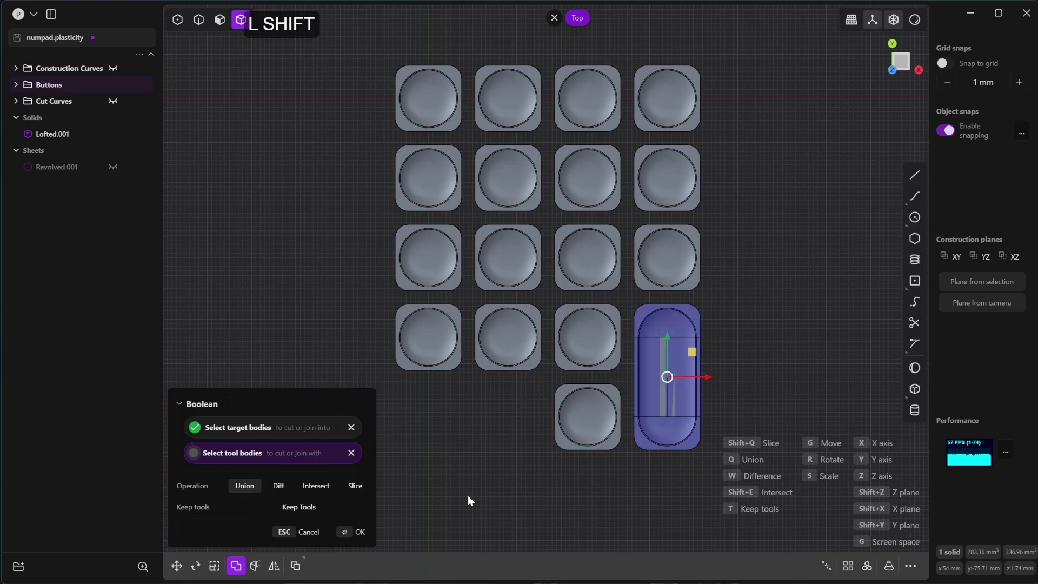
click(361, 532)
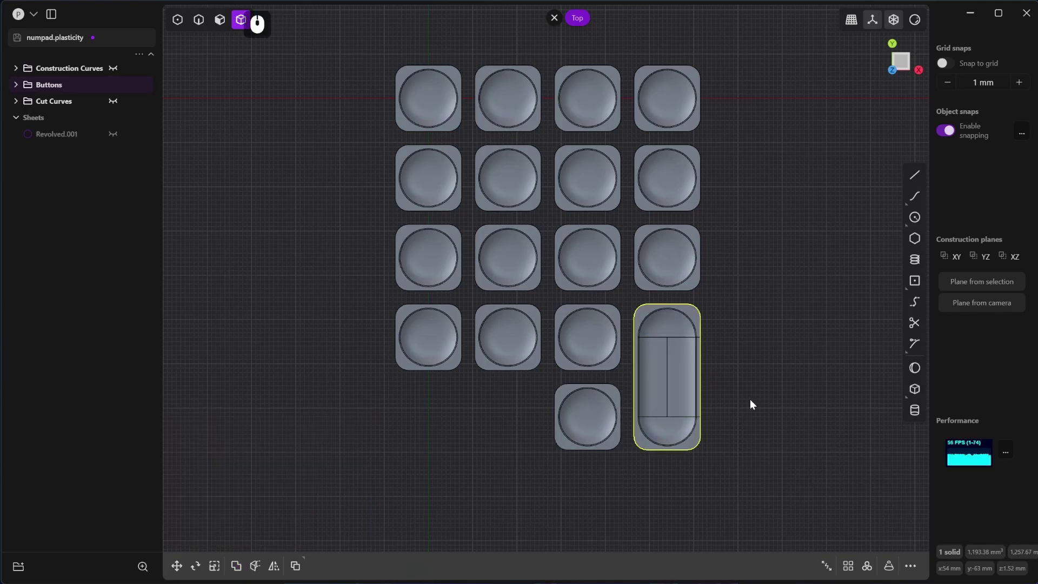
Step: Deselect the merged tall key and save the numpad file
middle_drag(751, 399, 741, 417)
scroll(724, 389, up, 1)
ctrl+click(706, 355)
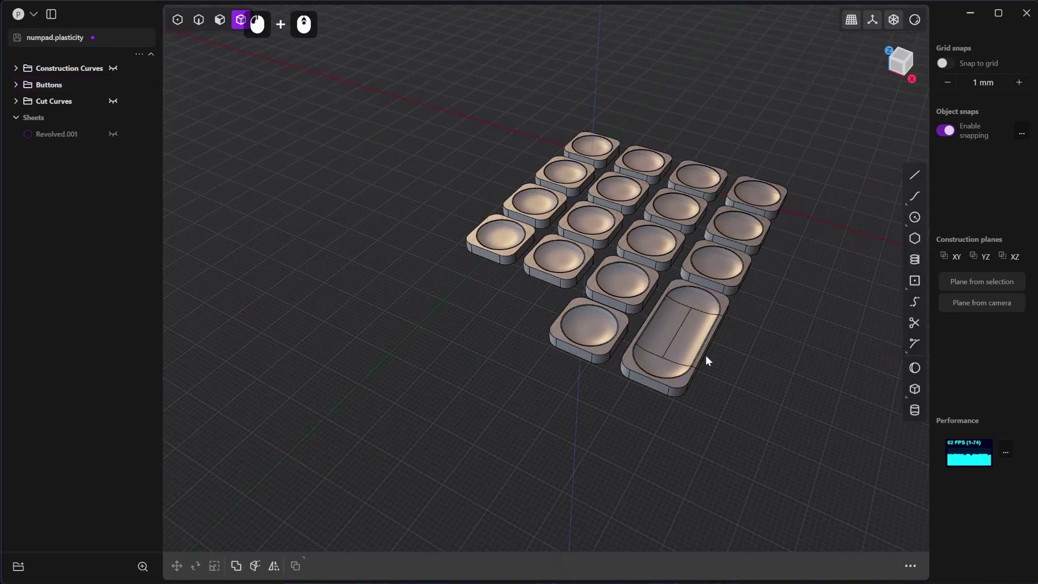
scroll(695, 338, up, 3)
key(ctrl+s)
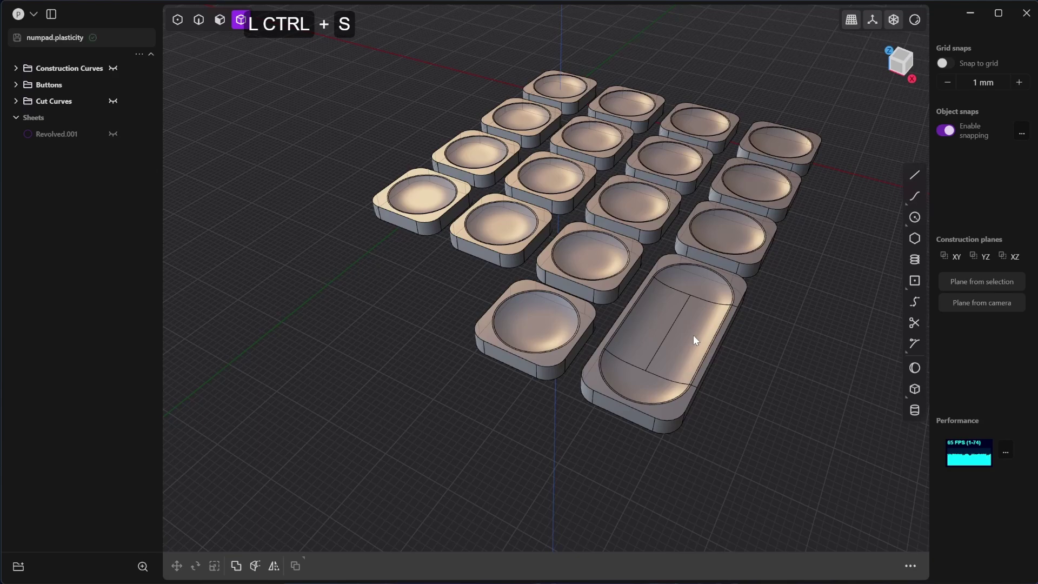
Step: Duplicate the tall key in Top view and rotate the copy 90 degrees about the Z axis
key(KP_7)
scroll(647, 360, down, 4)
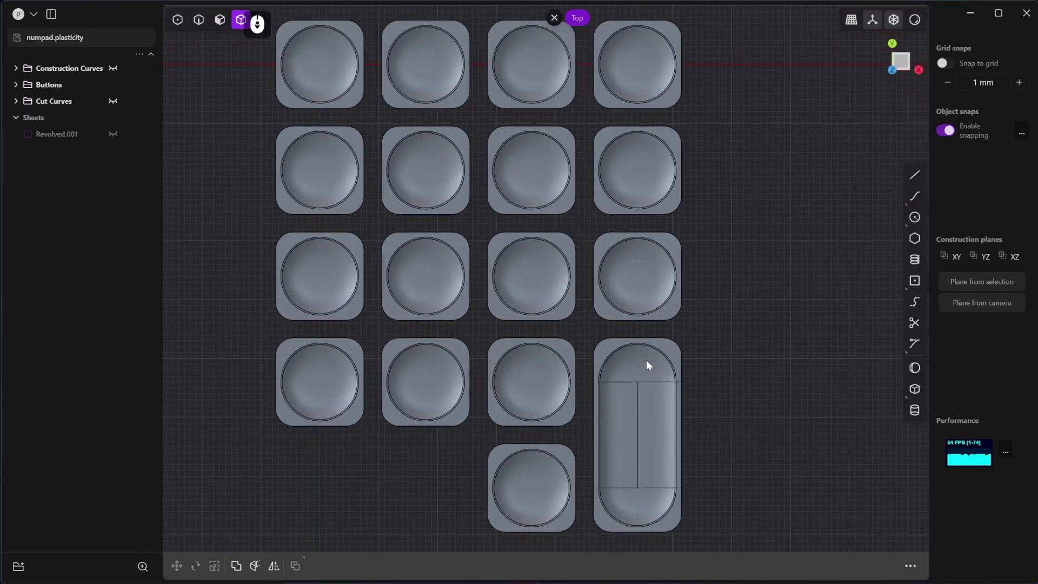
click(701, 323)
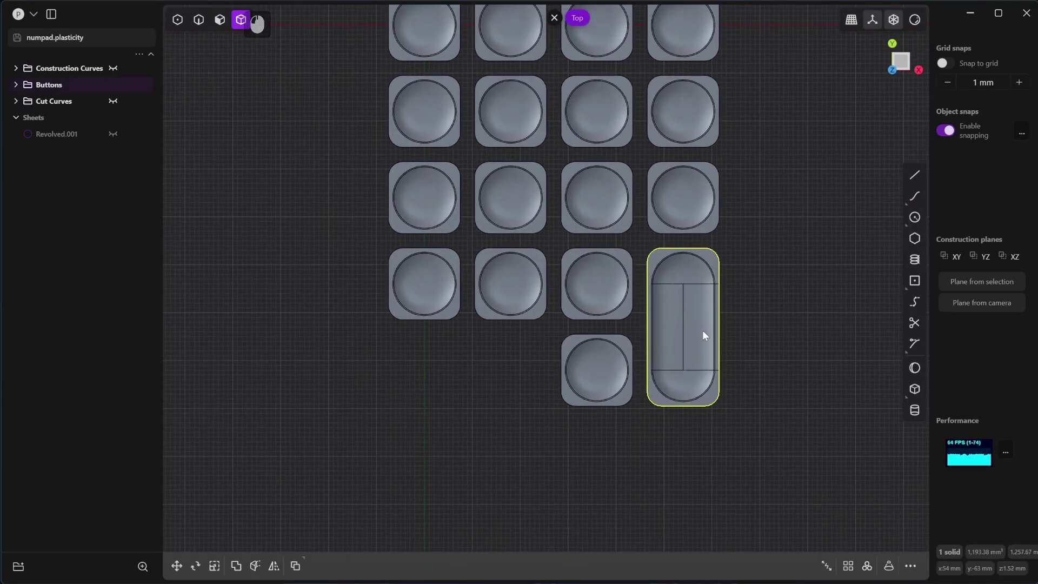
key(shift+d)
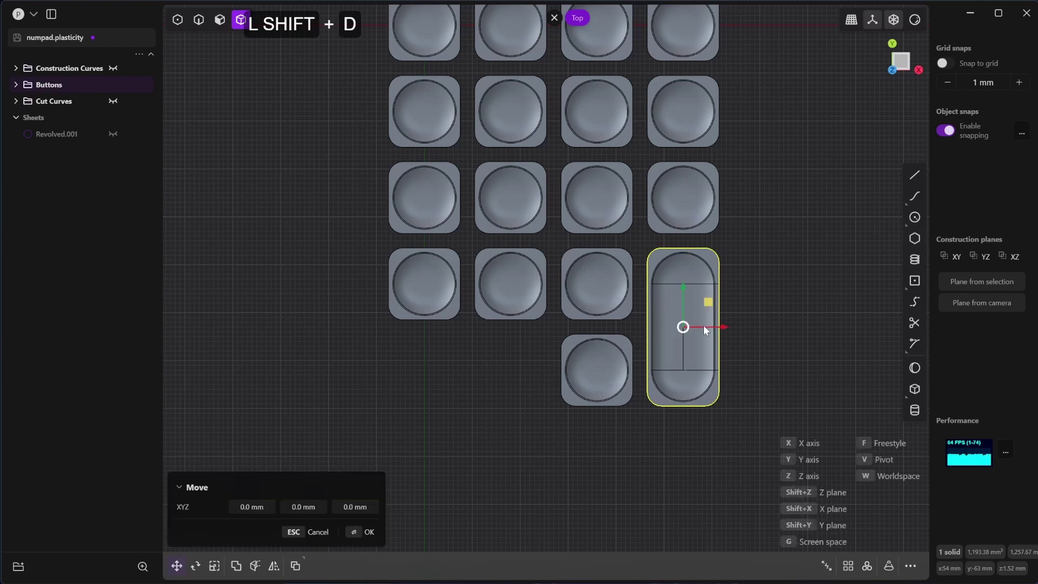
key(r)
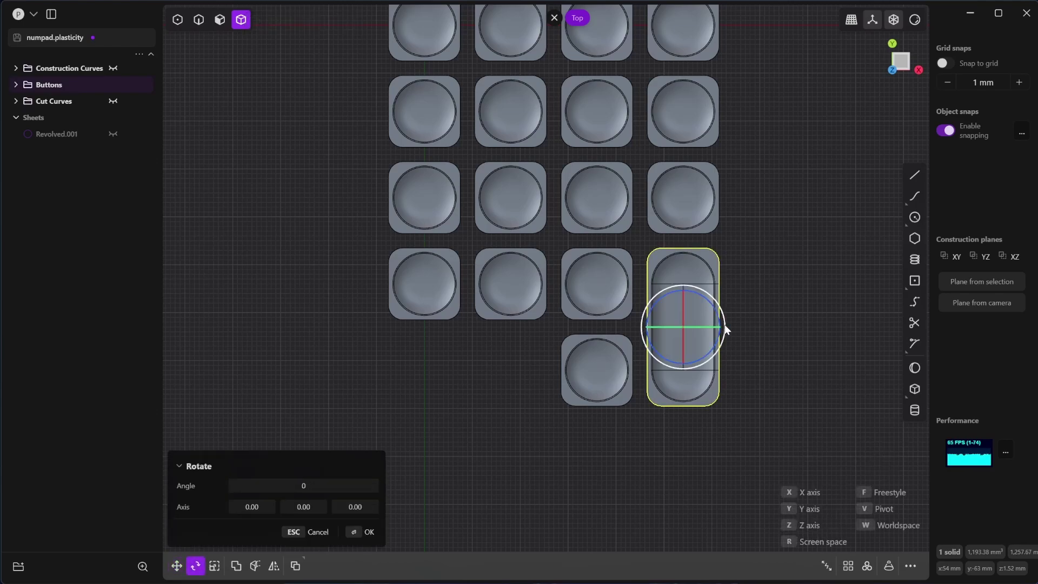
text(90)
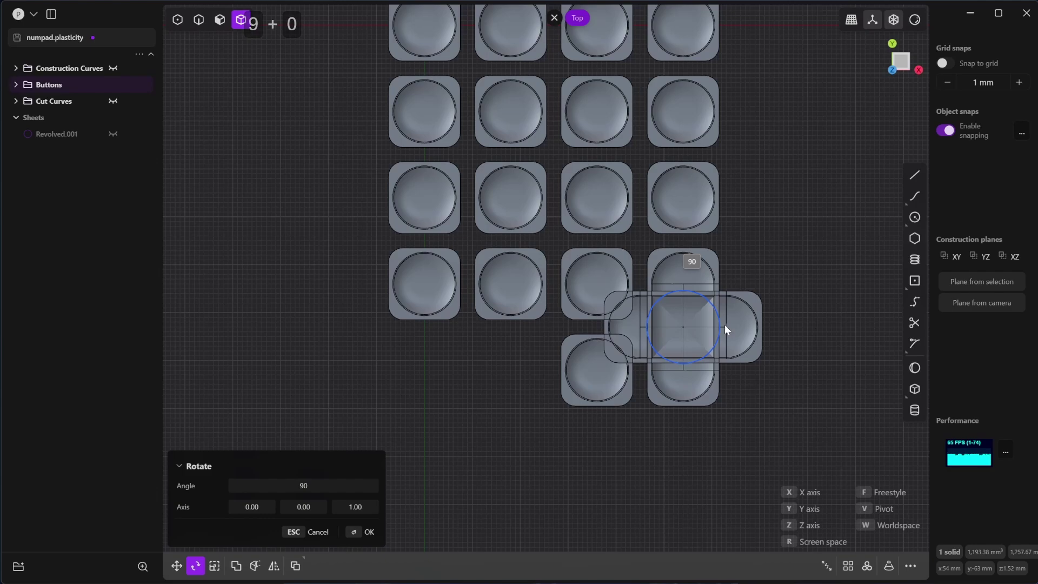
key(Return)
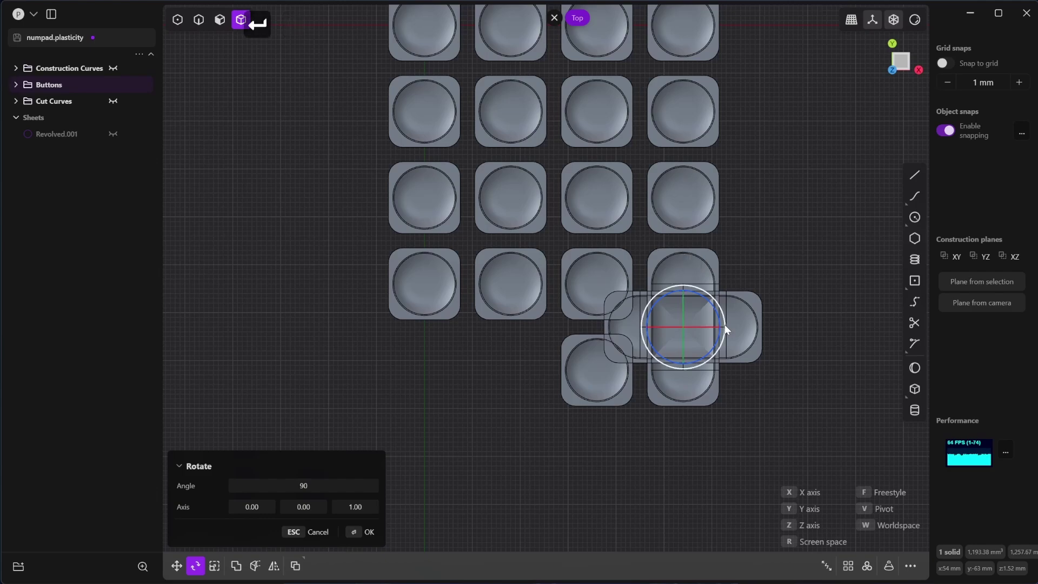
Step: Move the rotated key -45 mm in X and -8.06 mm in Y, snapping its left edge in line with the leftmost column
key(g)
key(f)
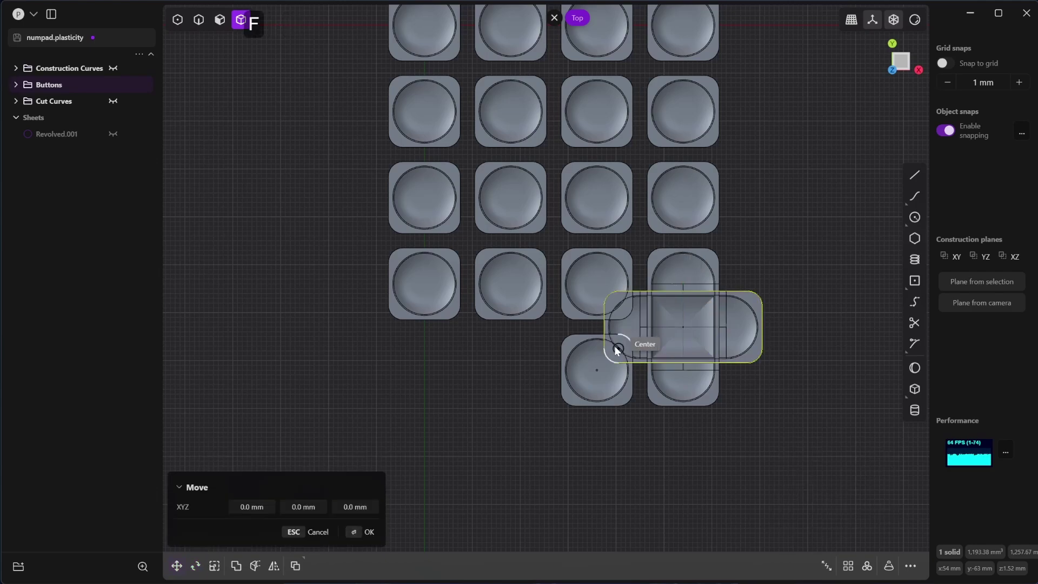
scroll(606, 327, up, 4)
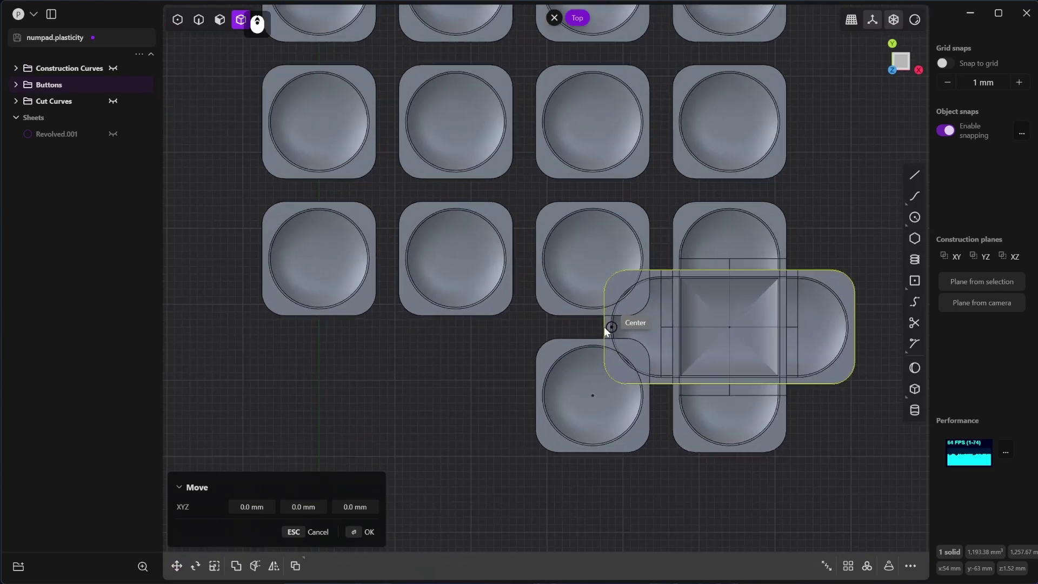
scroll(602, 329, down, 3)
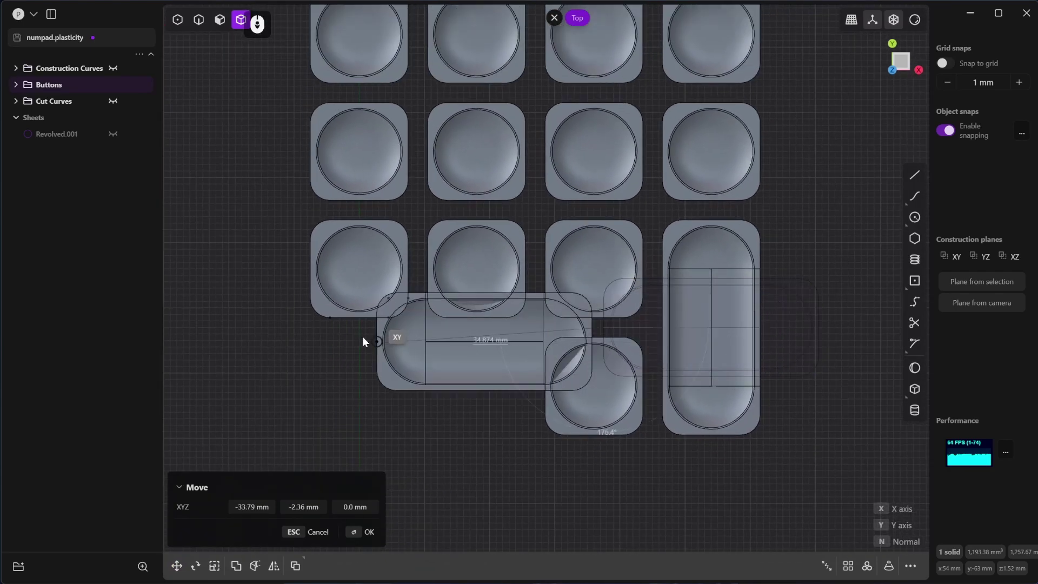
key(shift)
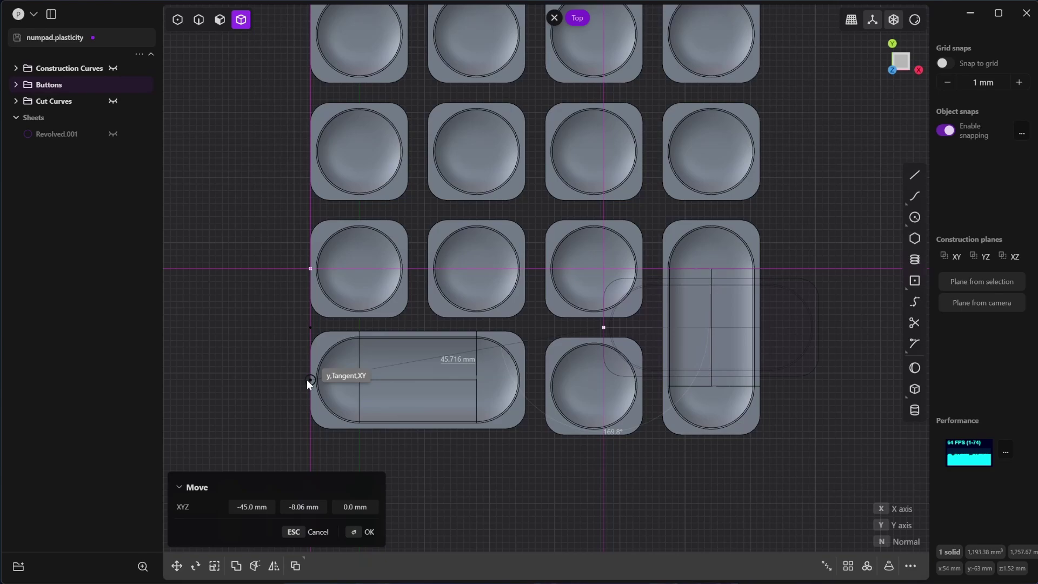
click(306, 380)
scroll(537, 486, up, 2)
shift+middle_drag(537, 486, 585, 384)
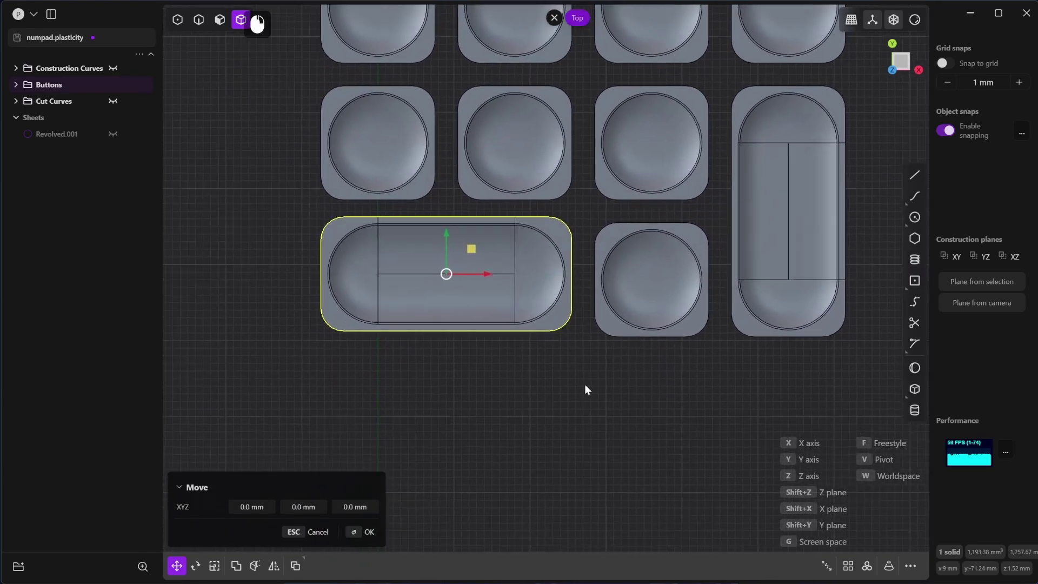
click(585, 384)
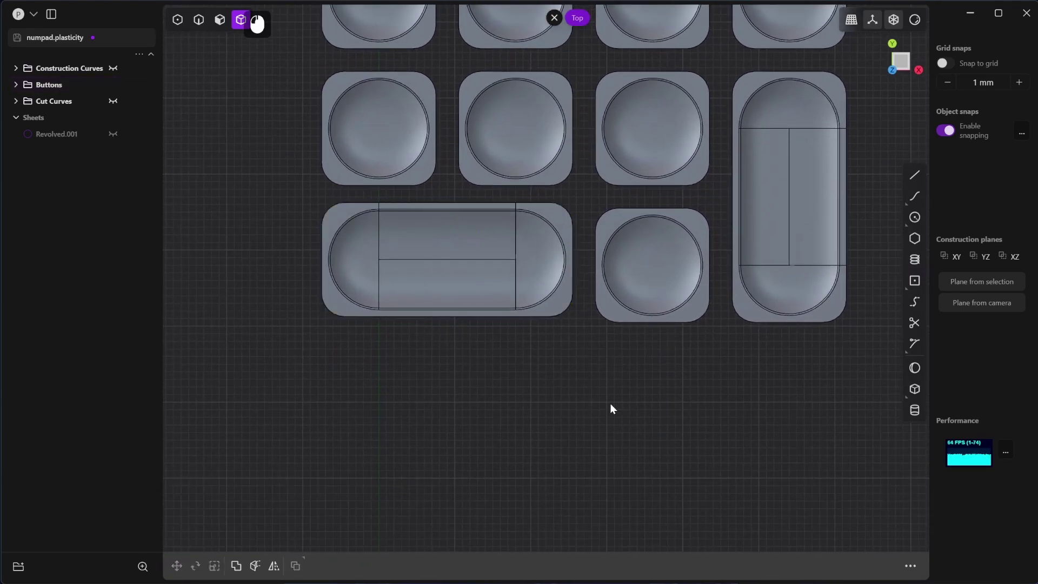
Step: Move the wide key down so its lower edge lines up with the single key beside it, and save the file
click(496, 352)
click(476, 293)
key(g)
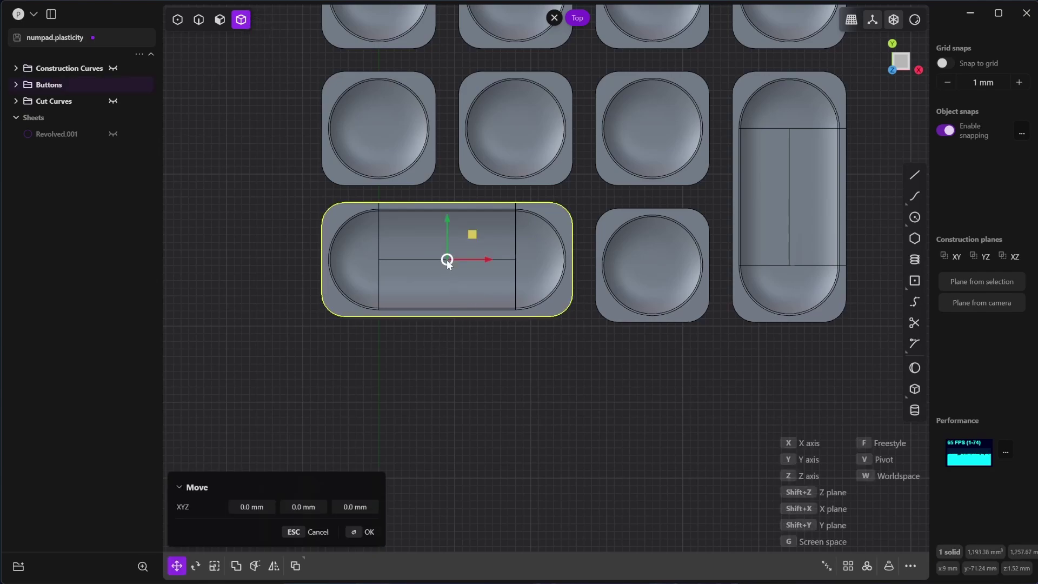
key(f)
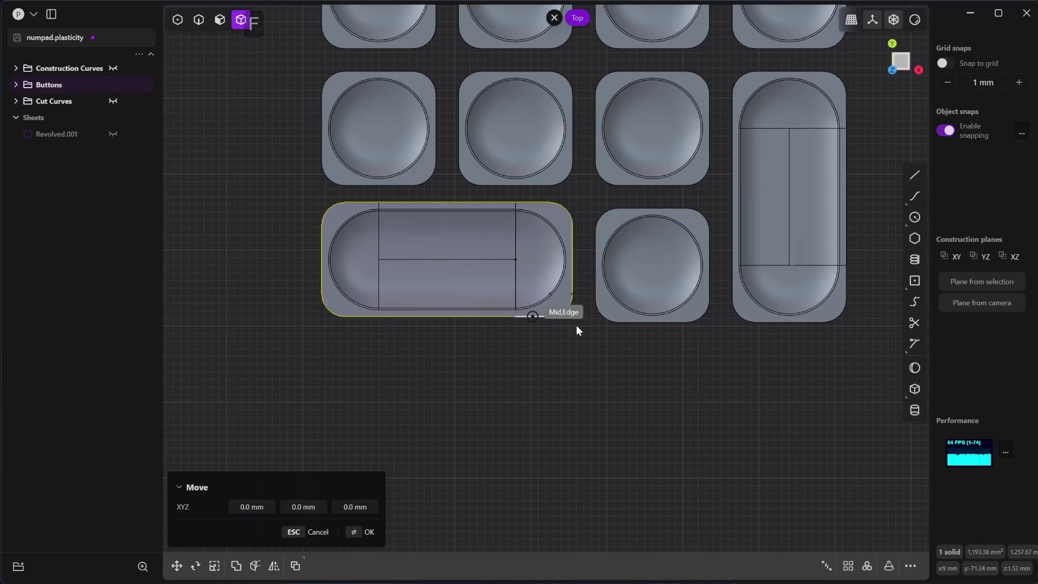
key(shift)
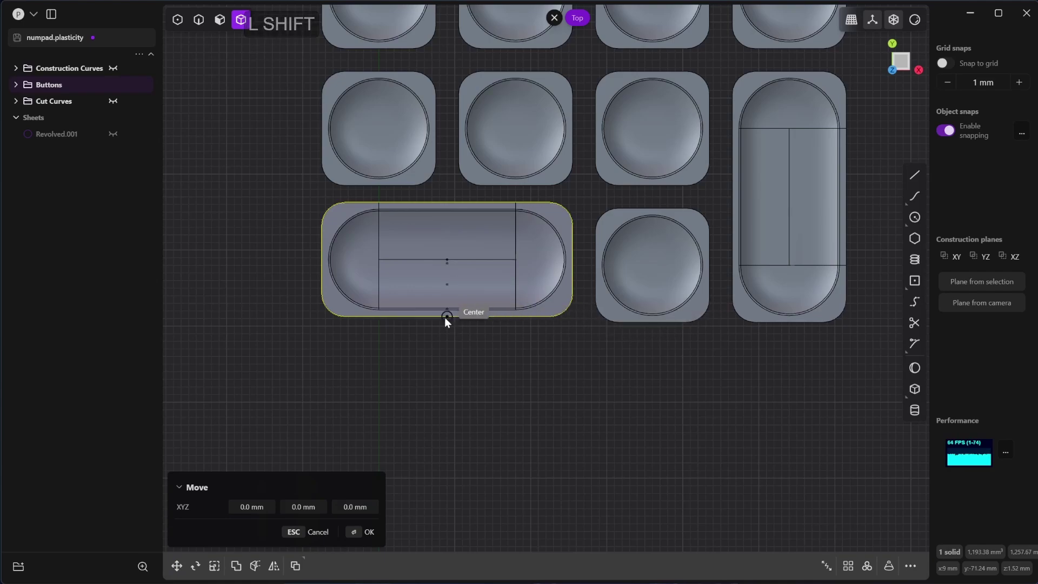
click(444, 317)
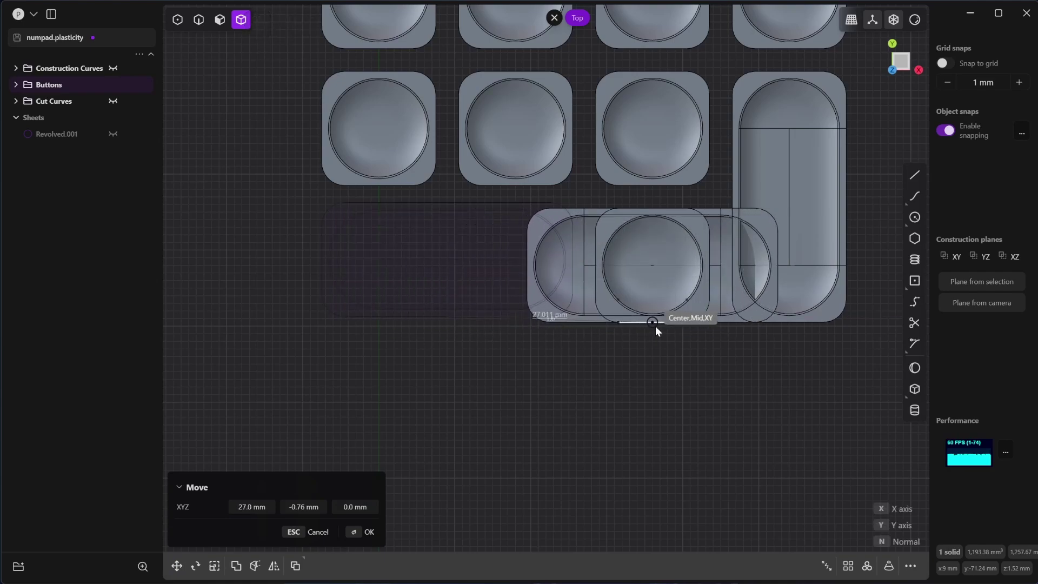
key(shift)
key(shift)
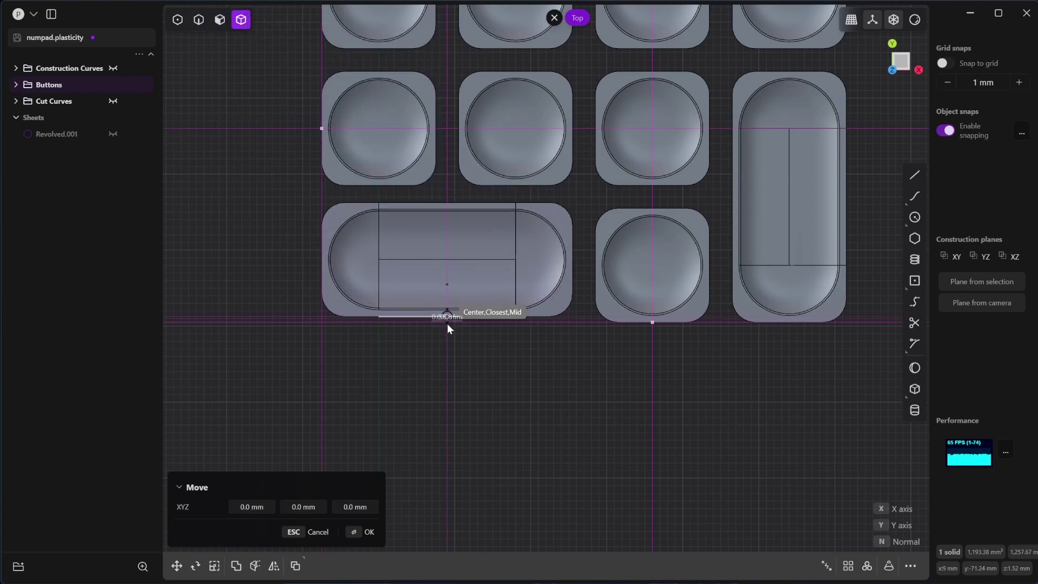
click(447, 324)
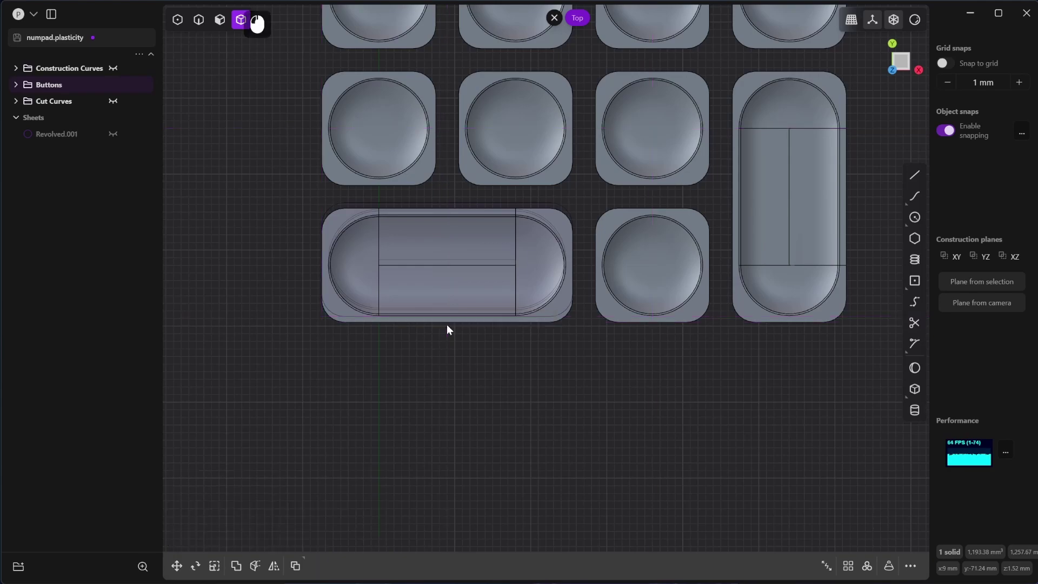
scroll(504, 388, down, 2)
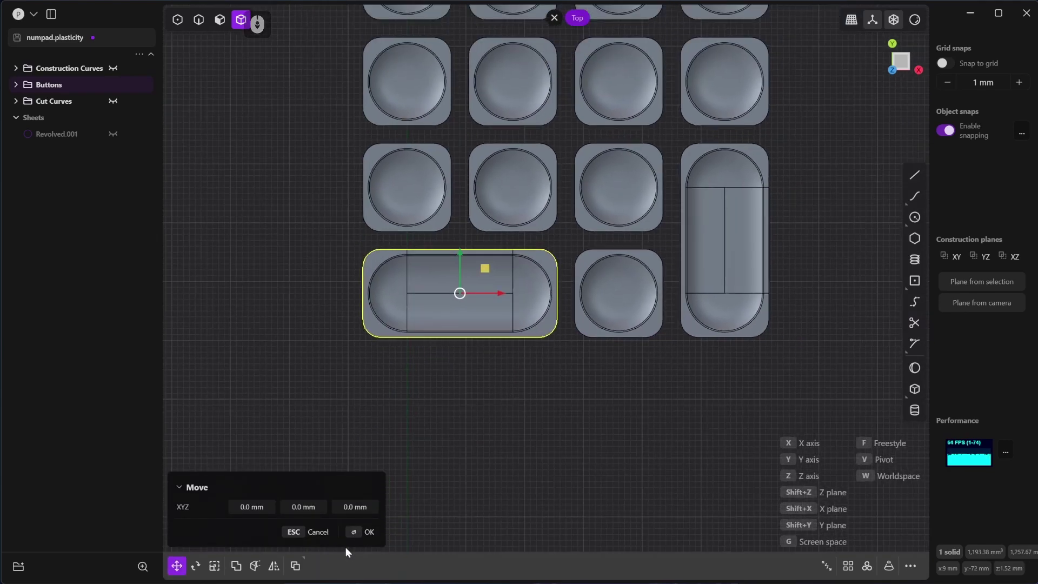
click(366, 532)
click(561, 466)
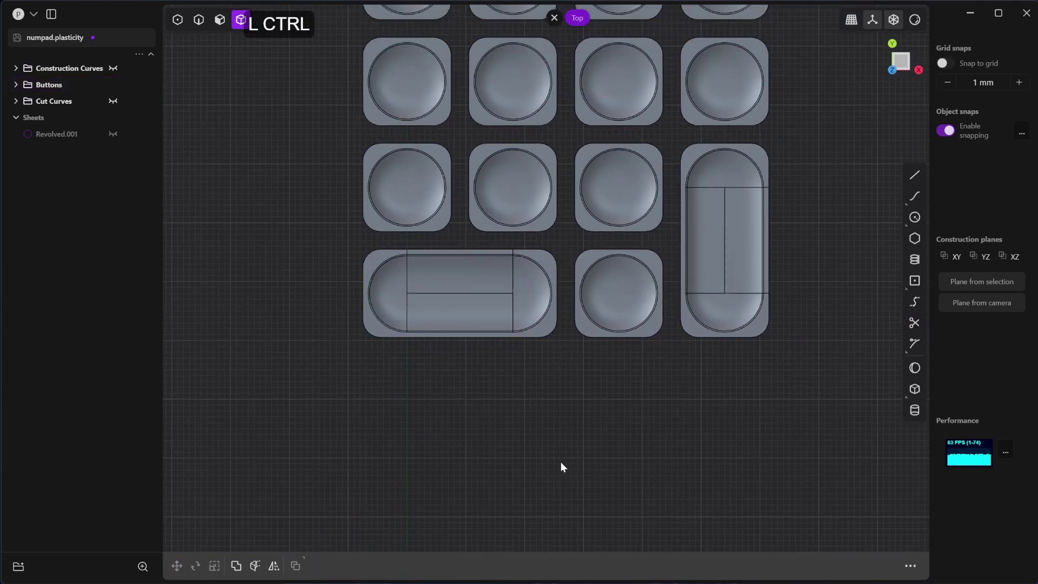
key(ctrl+s)
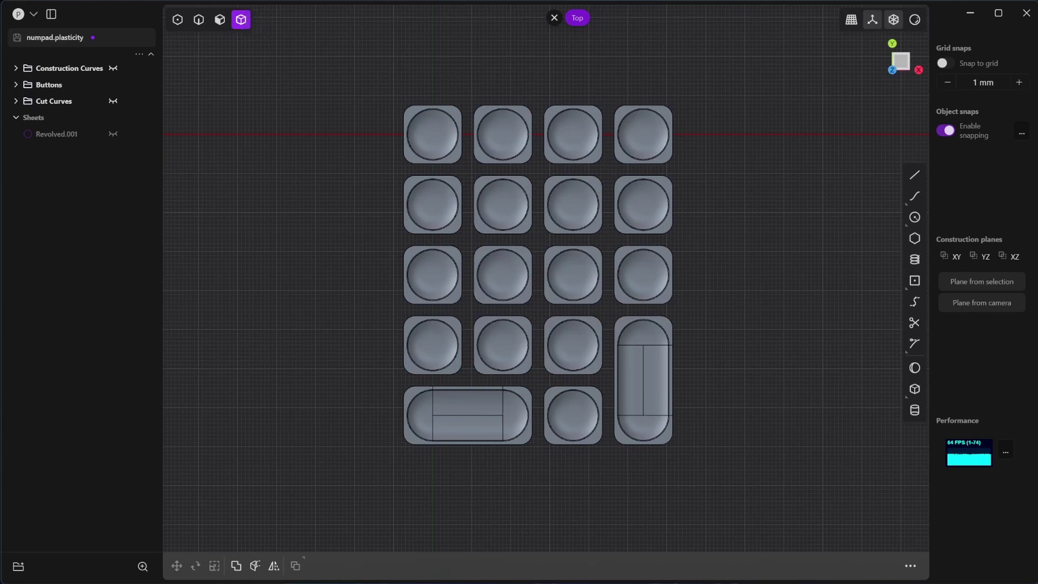
Step: Start a Text object and set its font to Space Grotesk
click(699, 508)
text(ftext)
key(Return)
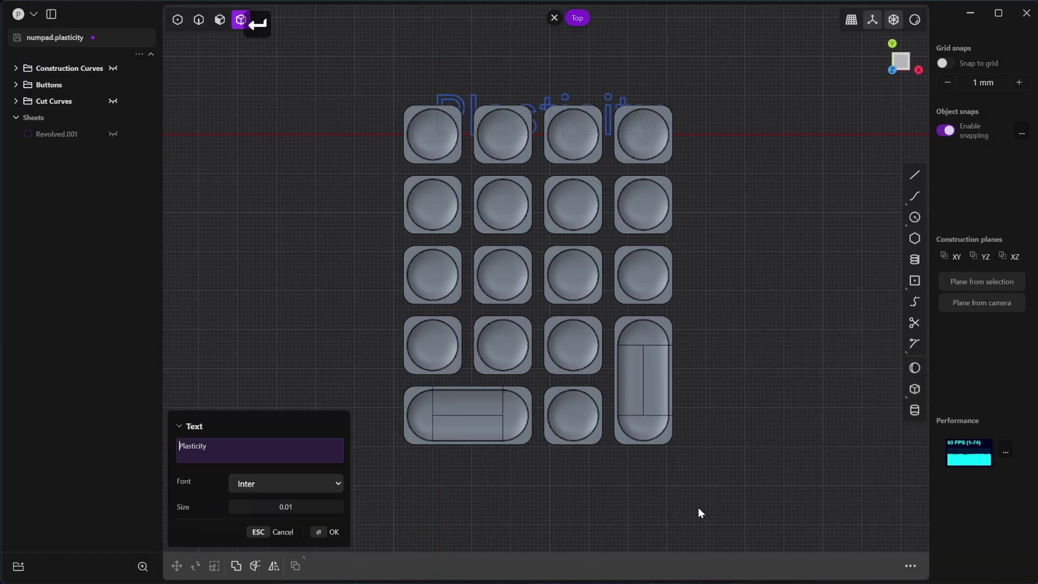
click(268, 485)
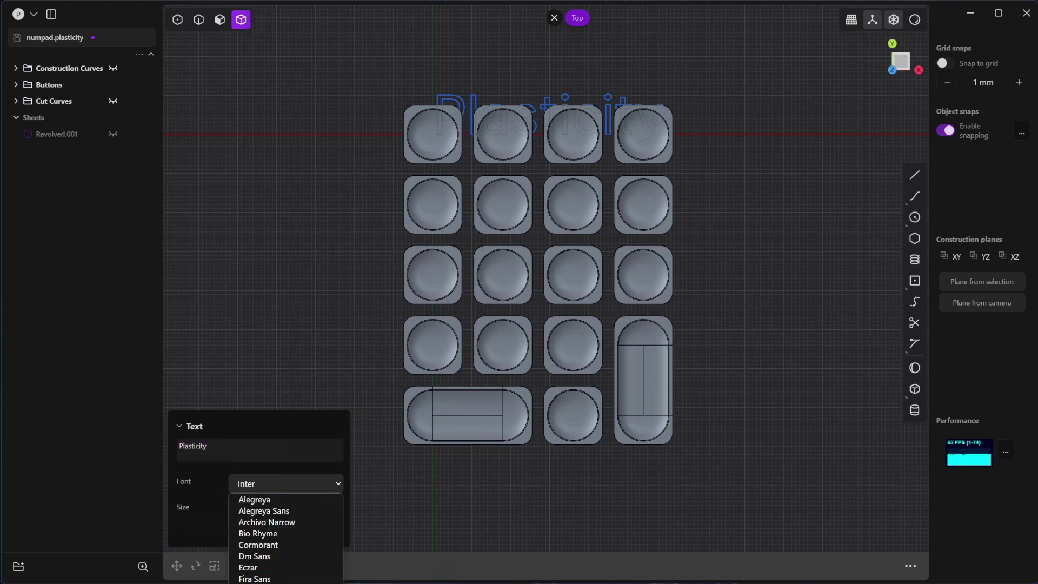
click(264, 583)
drag(247, 449, 207, 447)
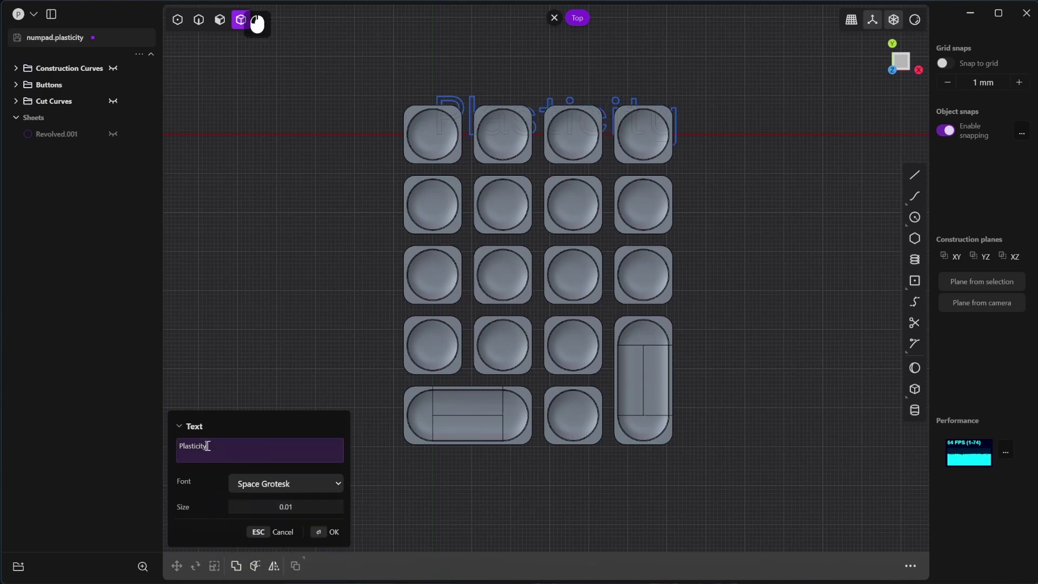
text(1 2)
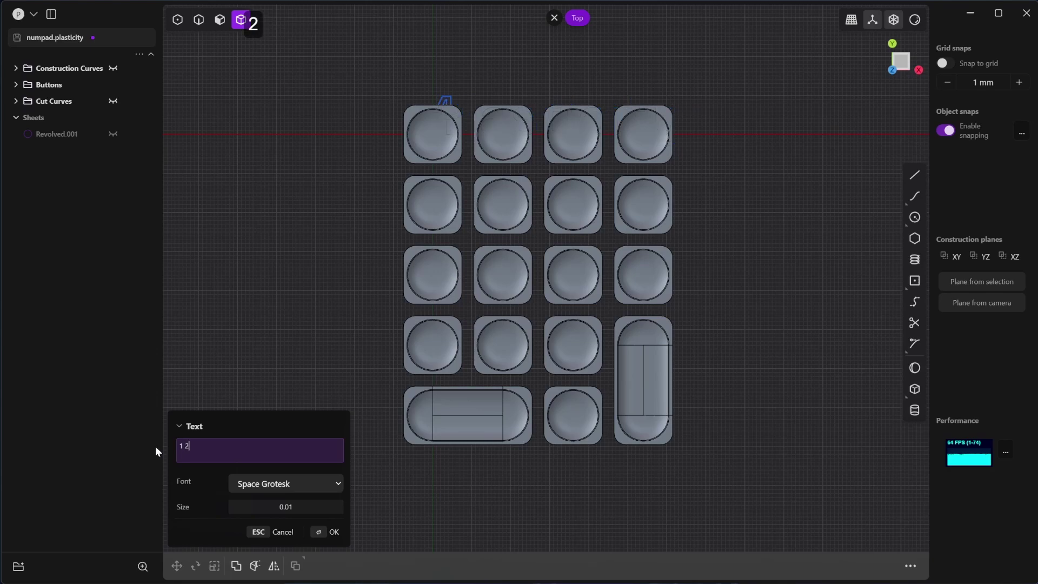
text( 3 4 5 6)
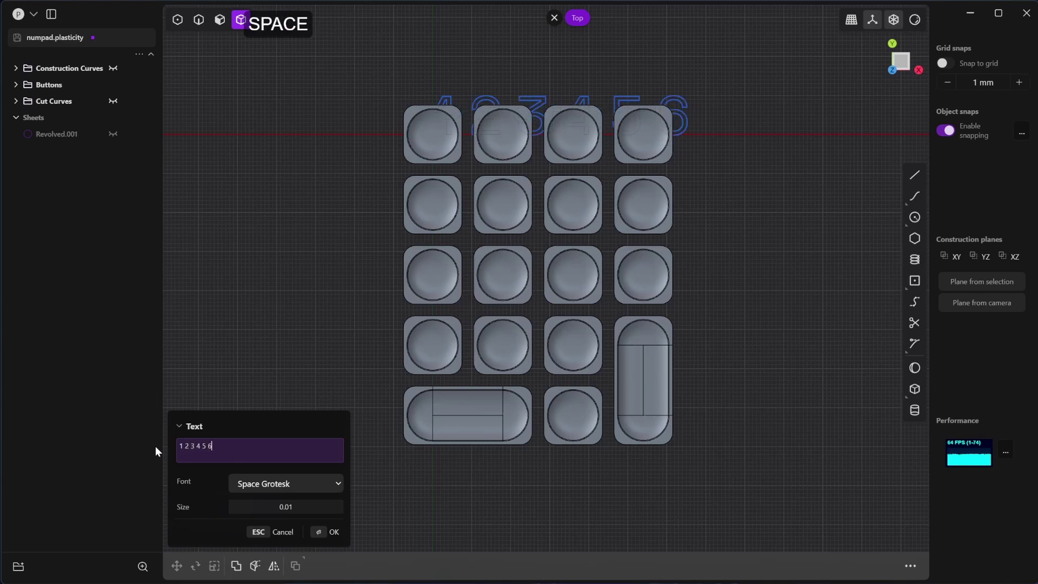
text( 7 8 9 0 )
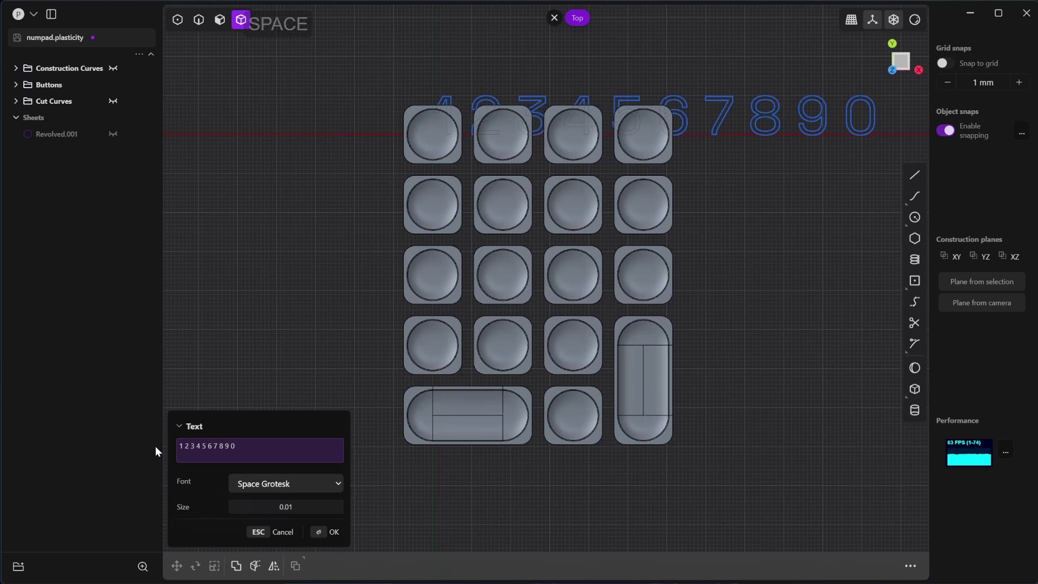
text(. =)
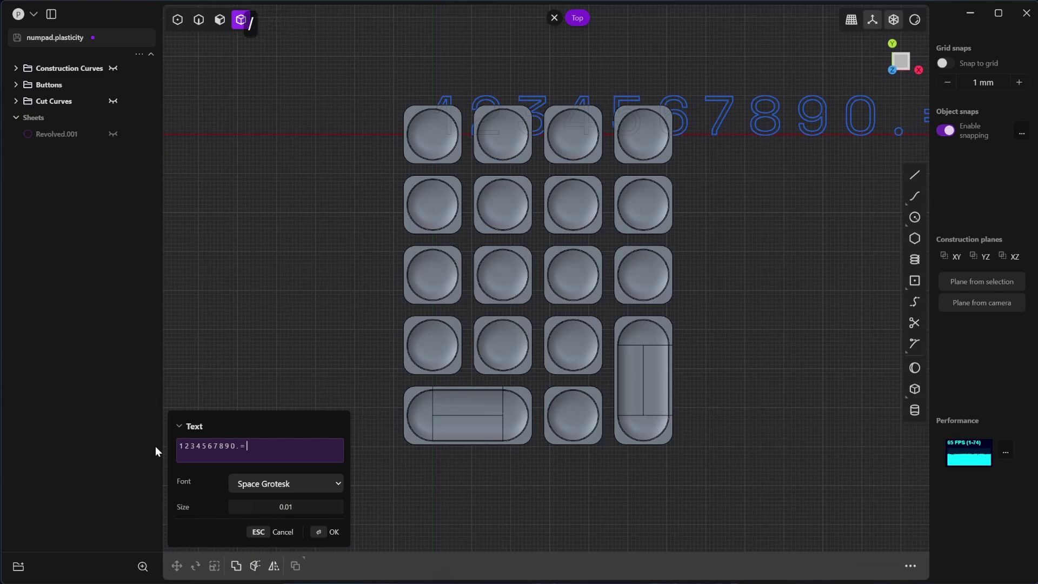
text(  / -+)
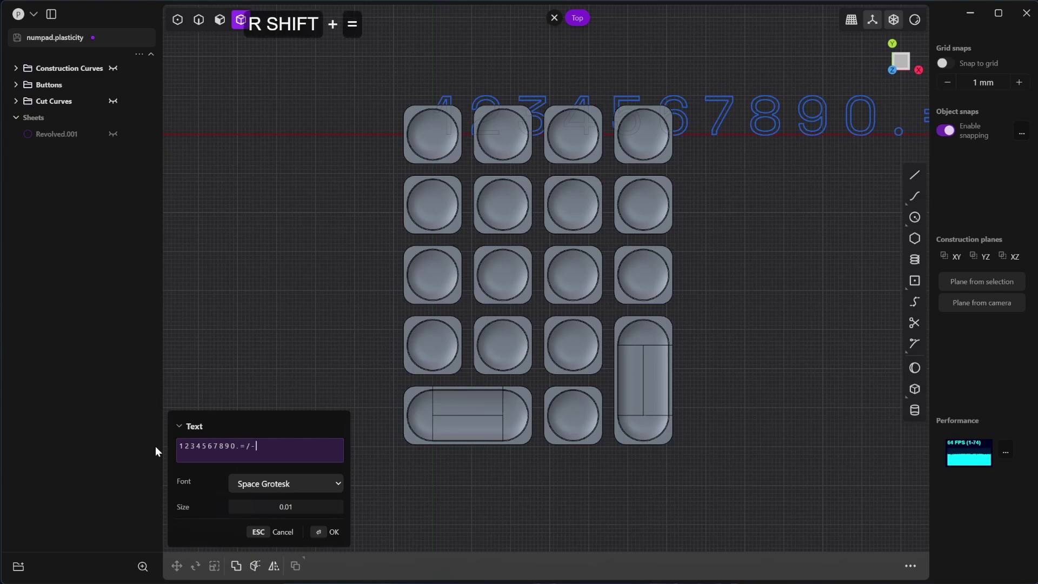
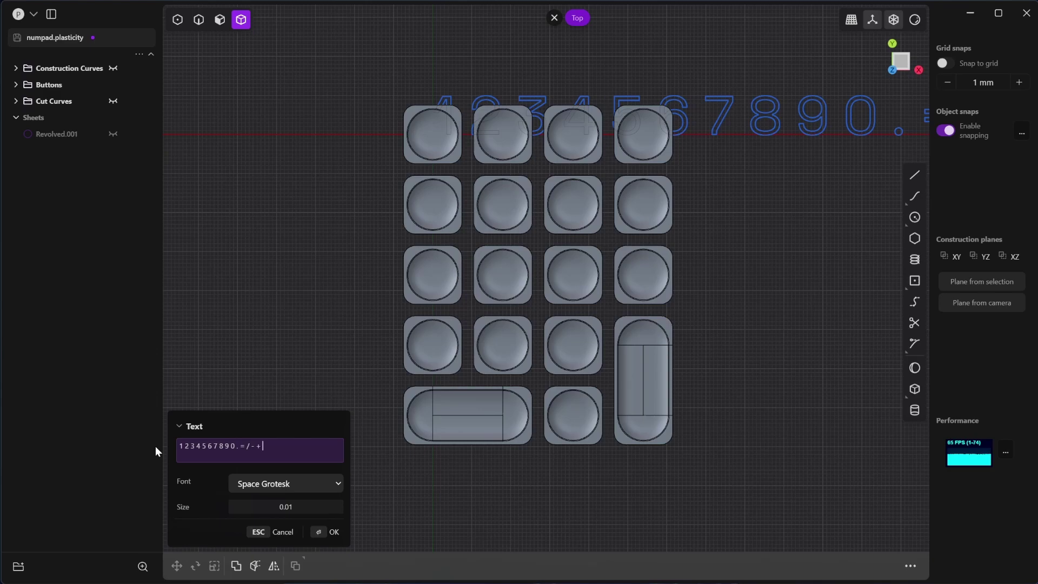
click(332, 534)
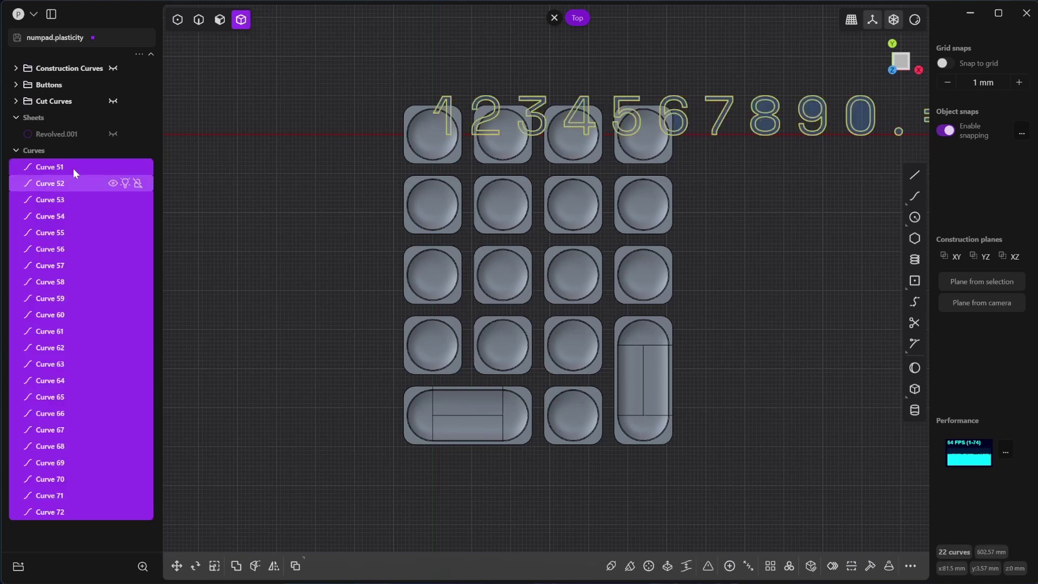
Step: Select all the text curves, Curve 51 through Curve 72, and put them in a new group
shift+click(55, 513)
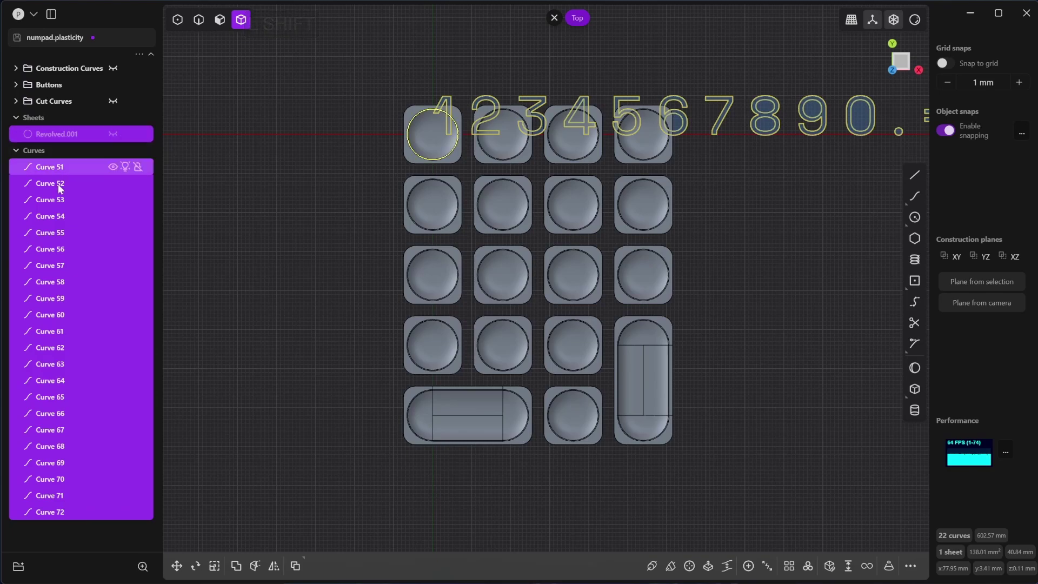
click(54, 170)
shift+click(57, 511)
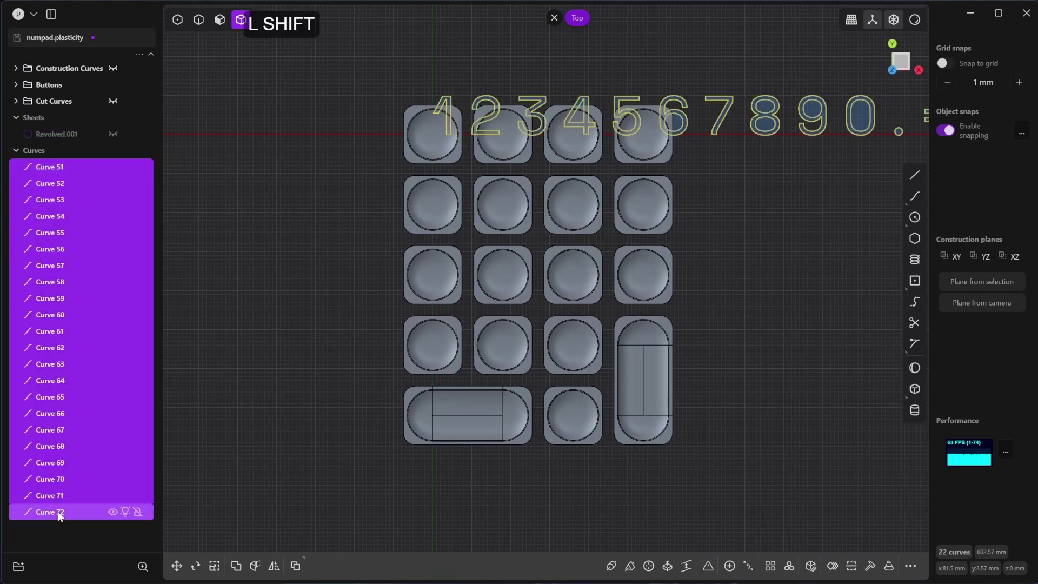
right_click(58, 512)
click(102, 549)
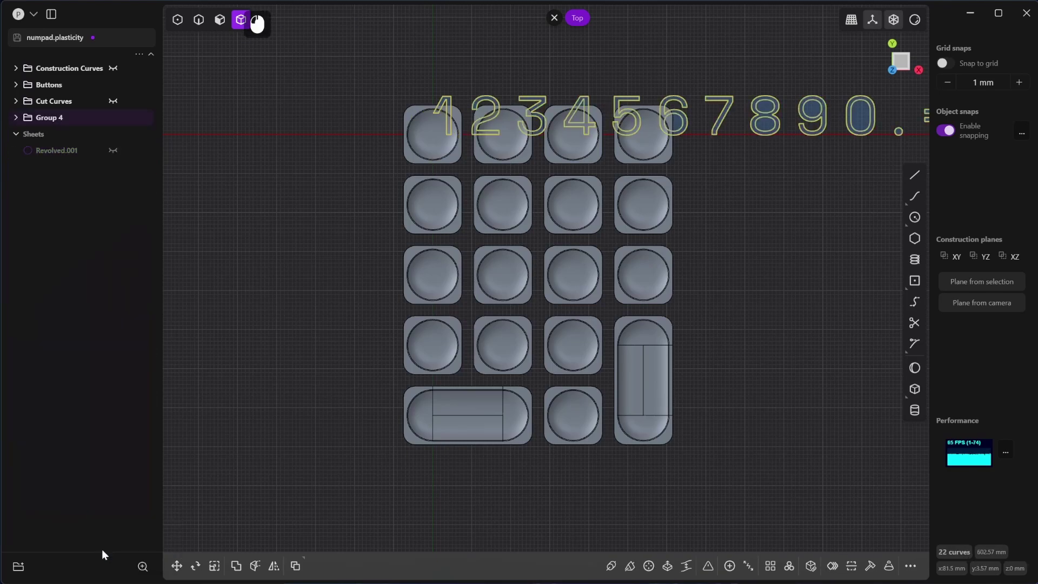
Step: Rename the new text curve group as Numbers
double_click(62, 114)
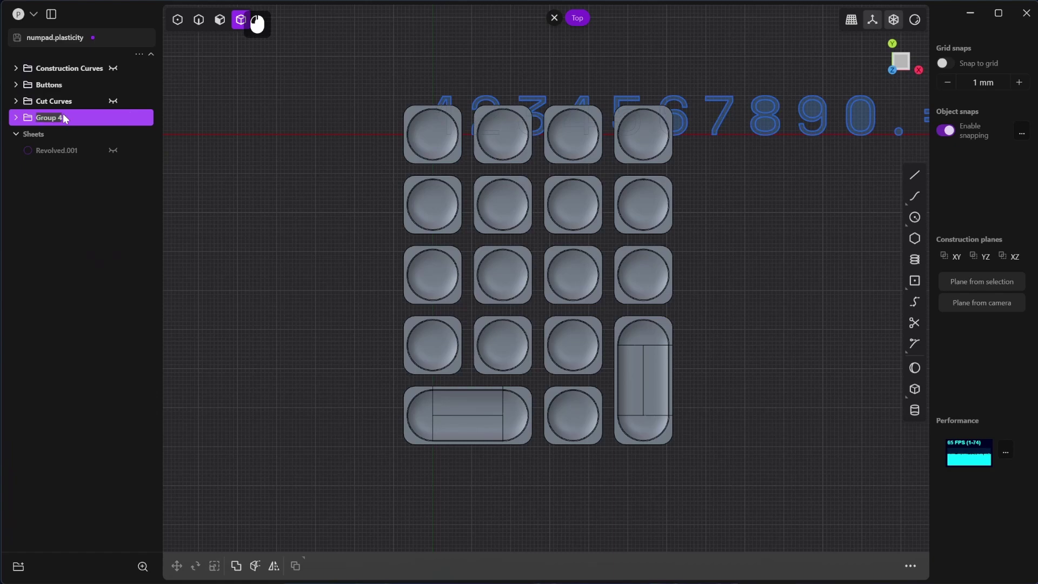
key(shift)
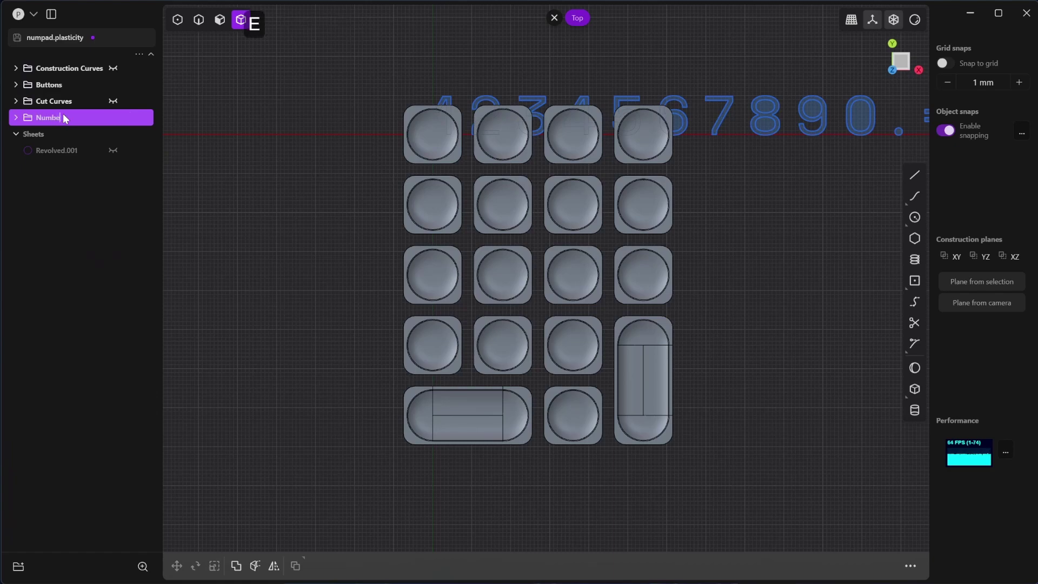
text(rs)
key(Return)
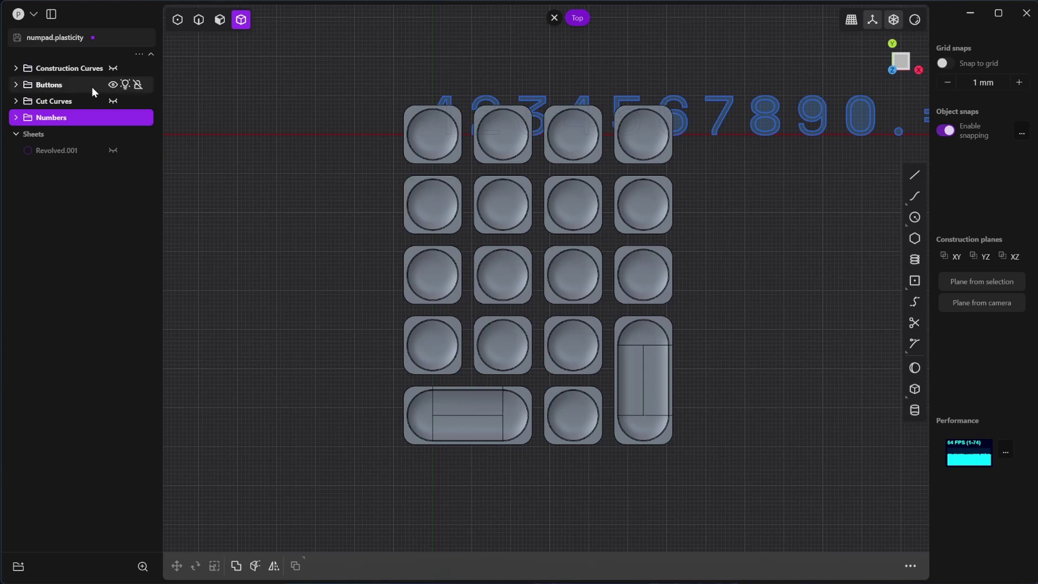
Step: Hide and show the Buttons group to view the whole row of characters, and deselect the Numbers group
click(116, 86)
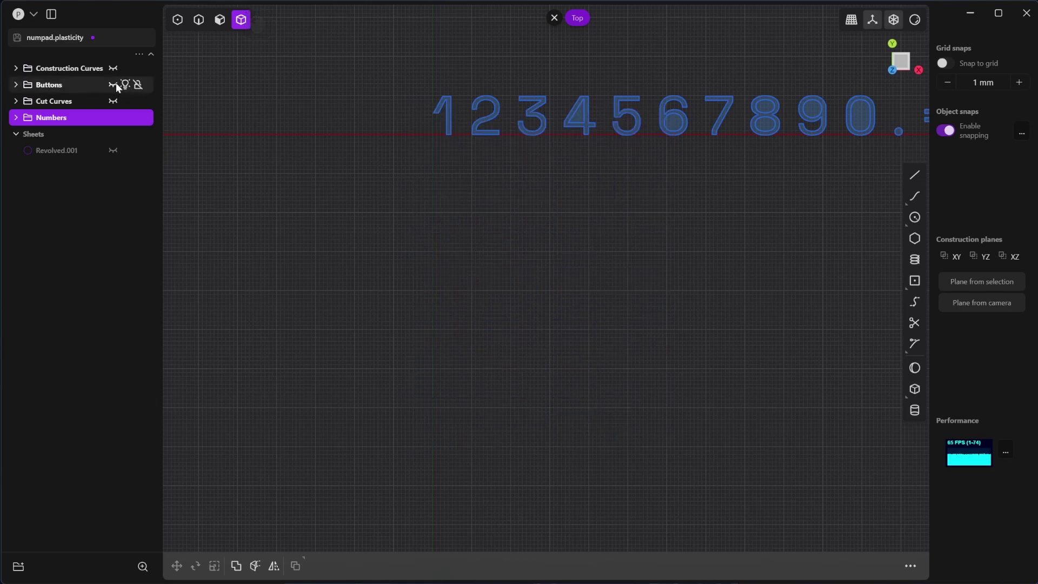
click(116, 86)
scroll(766, 184, up, 2)
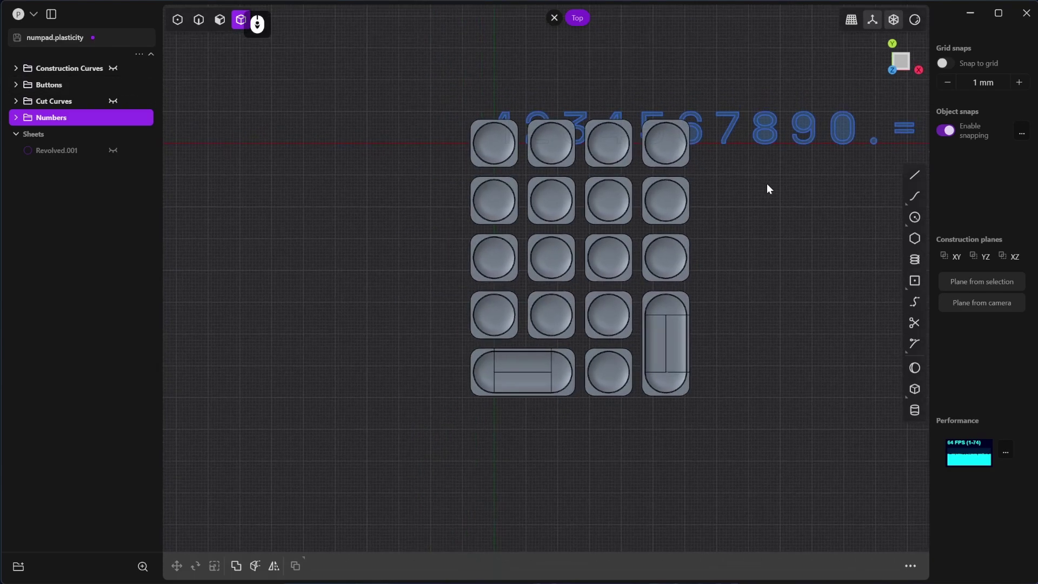
shift+middle_drag(768, 189, 659, 210)
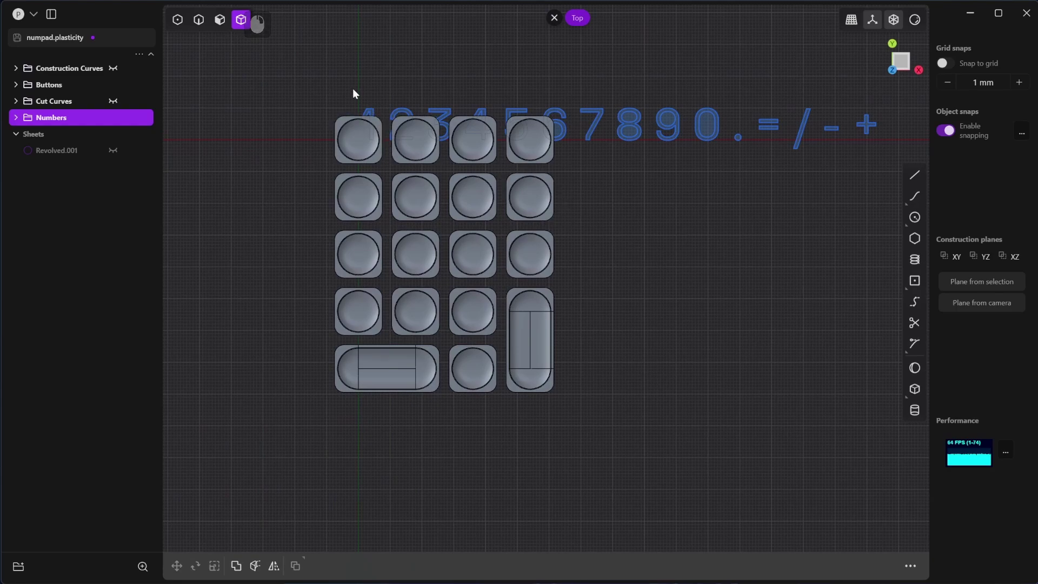
click(670, 111)
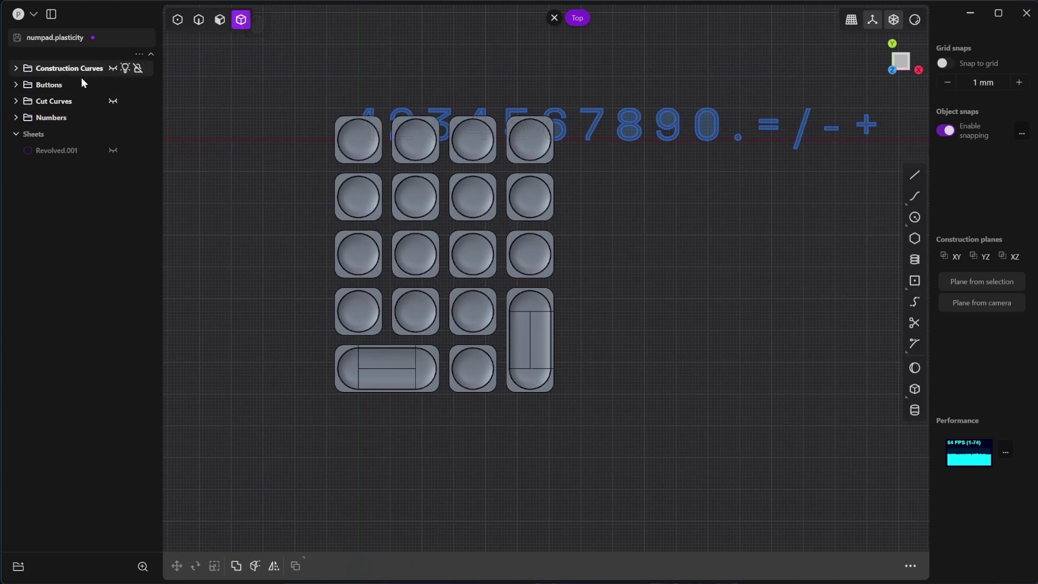
Step: Select Curve 51 through Curve 72 in the Numbers group and move them up about 14.28 mm along Y, above the keys
click(15, 118)
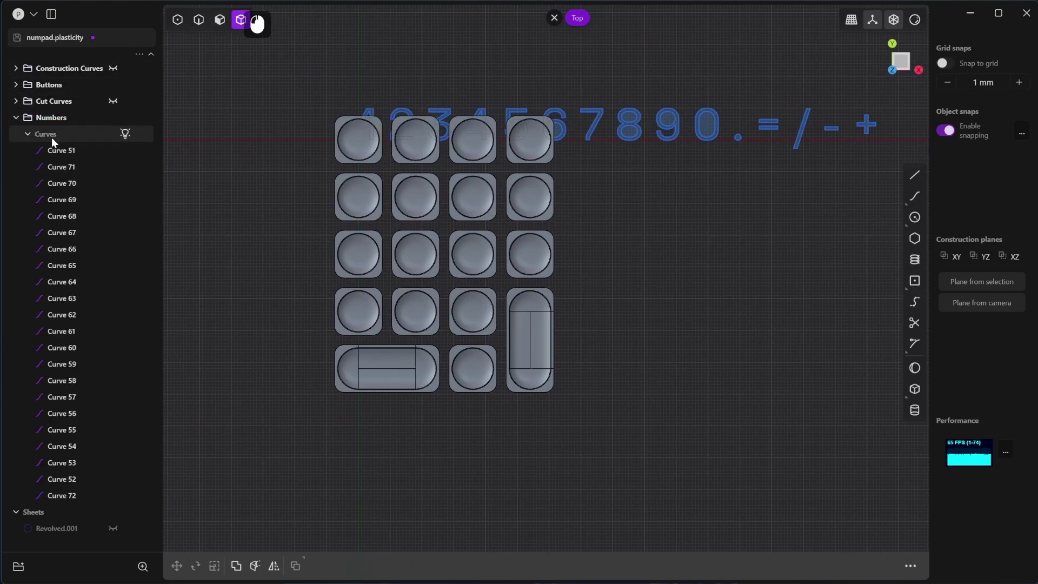
click(63, 151)
shift+click(63, 496)
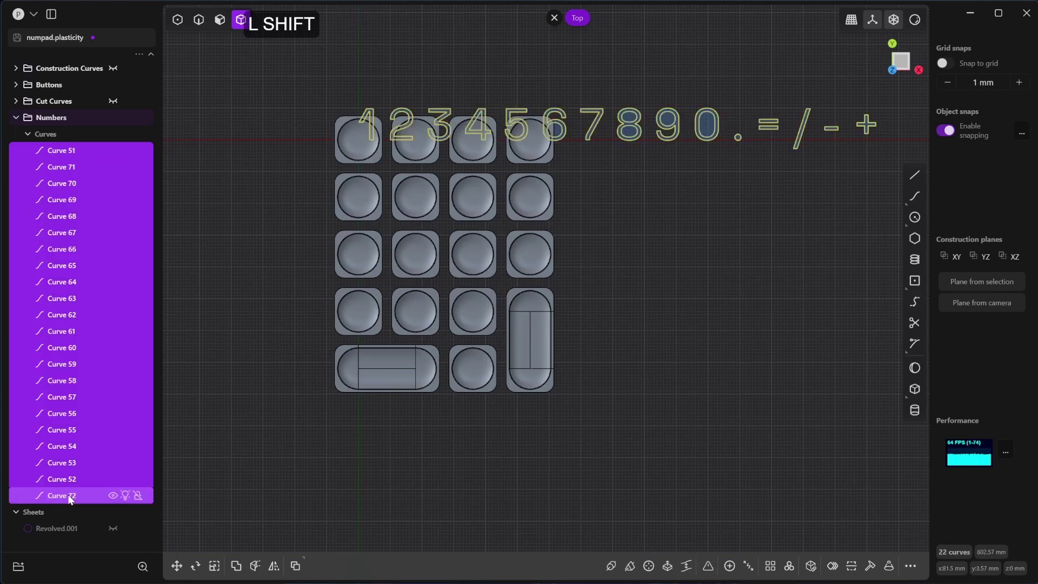
key(2)
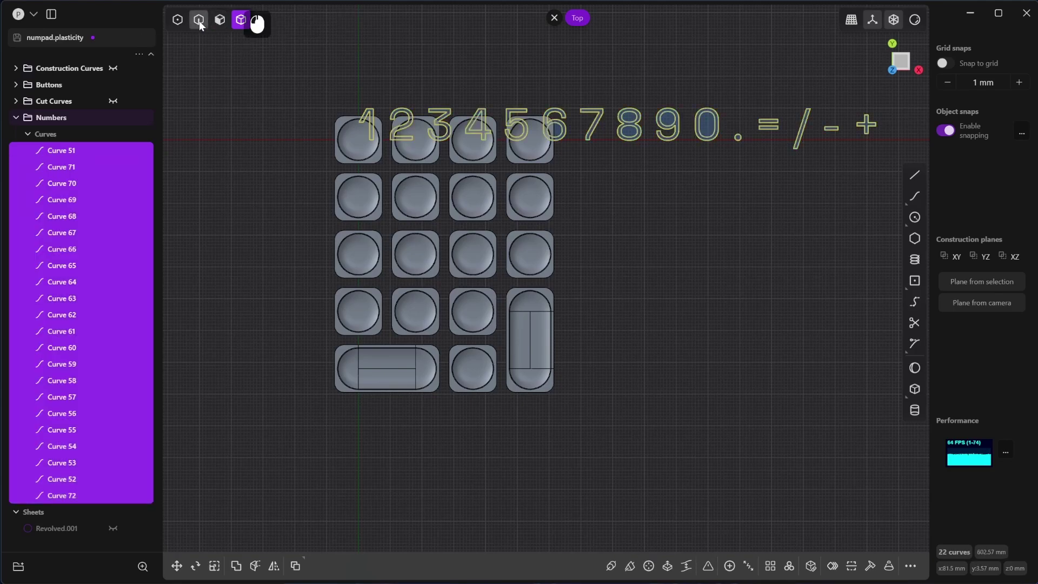
key(g)
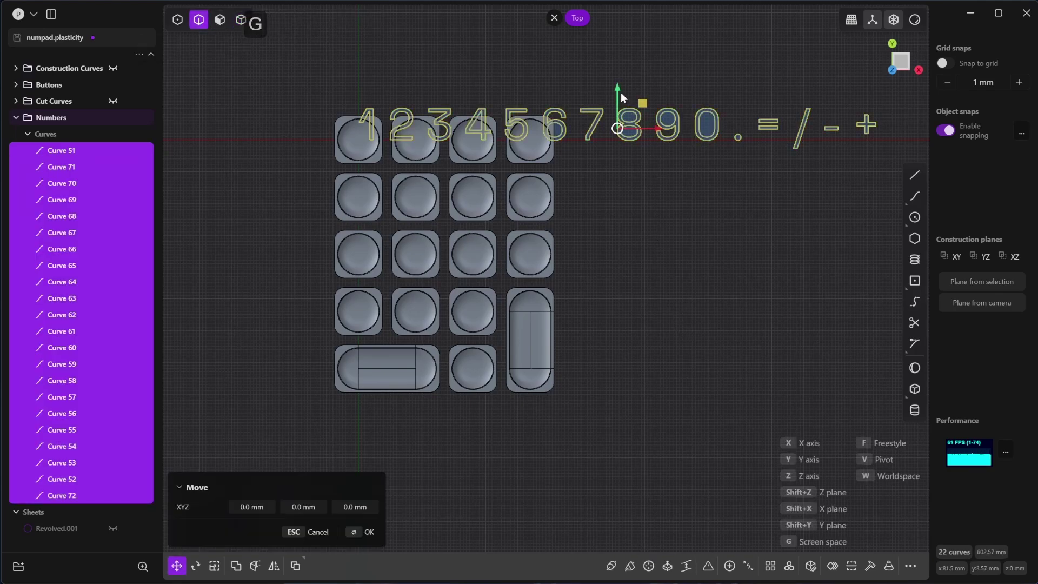
drag(616, 89, 611, 43)
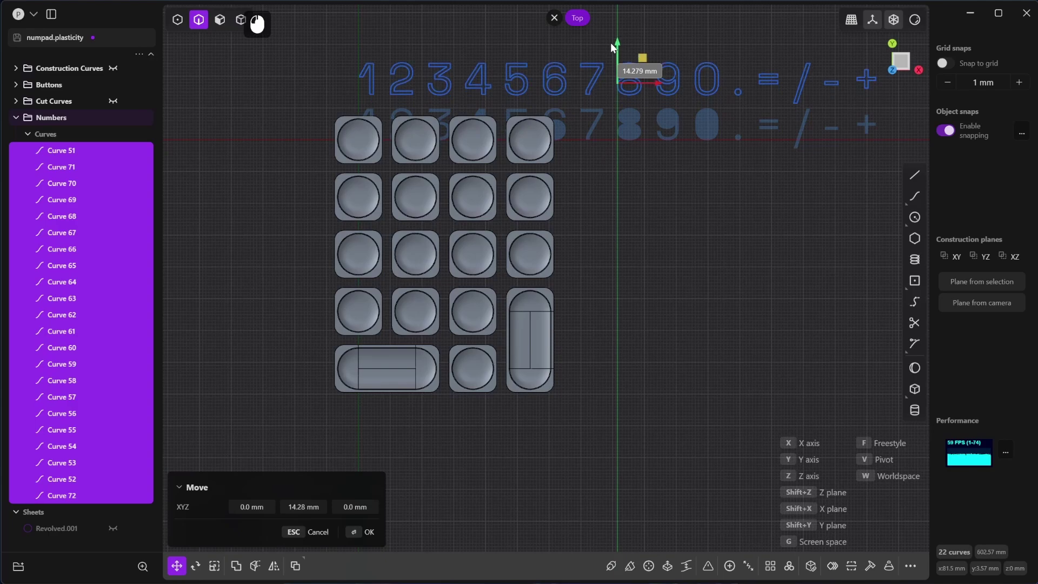
middle_drag(693, 219, 683, 301)
key(KP_7)
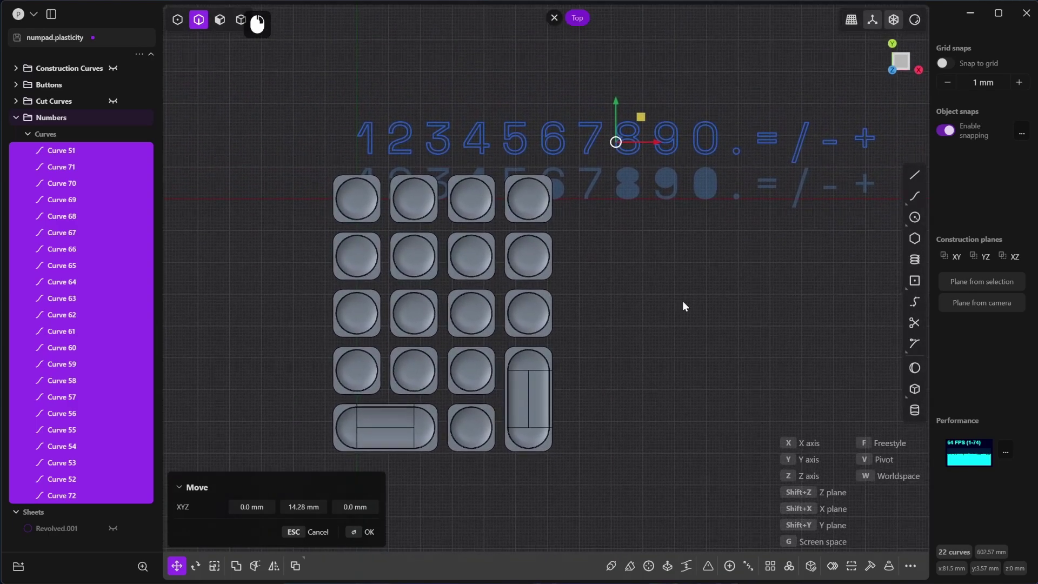
click(367, 532)
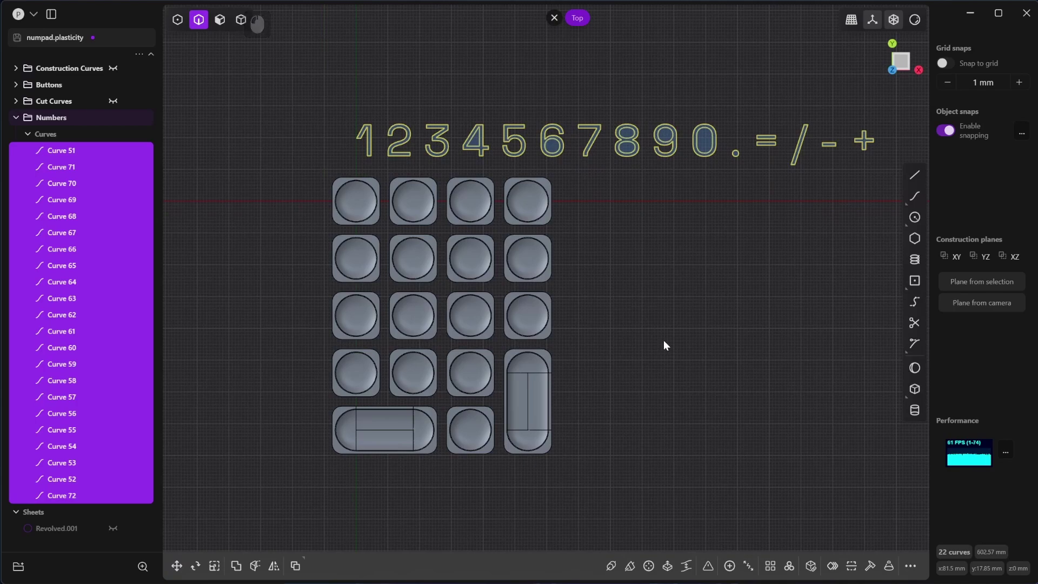
Step: Reselect the whole character row and move it about -3.2 mm in X and -18.71 mm in Y, over the top row of keys
click(361, 100)
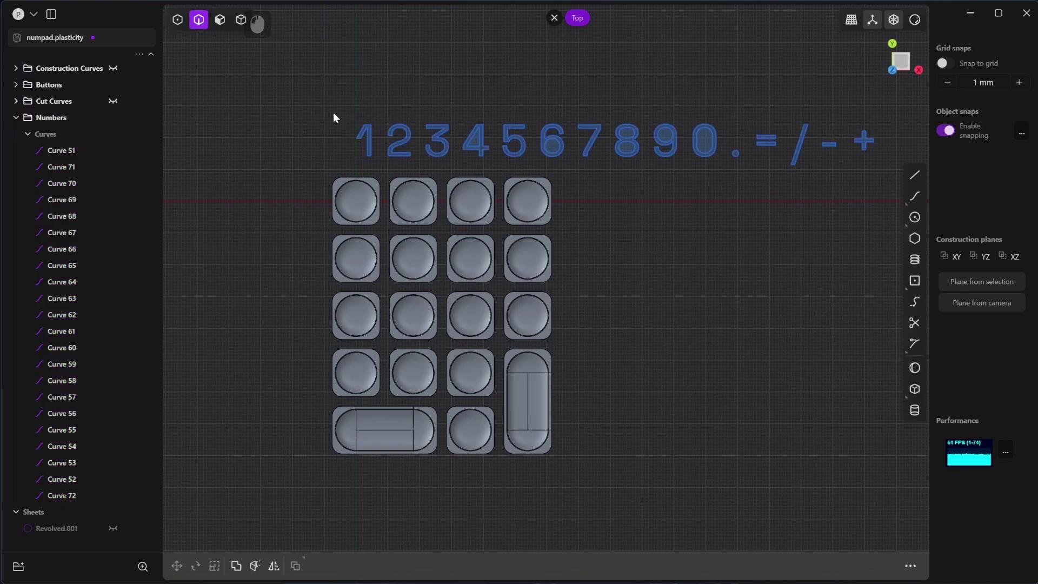
drag(320, 104, 891, 171)
key(g)
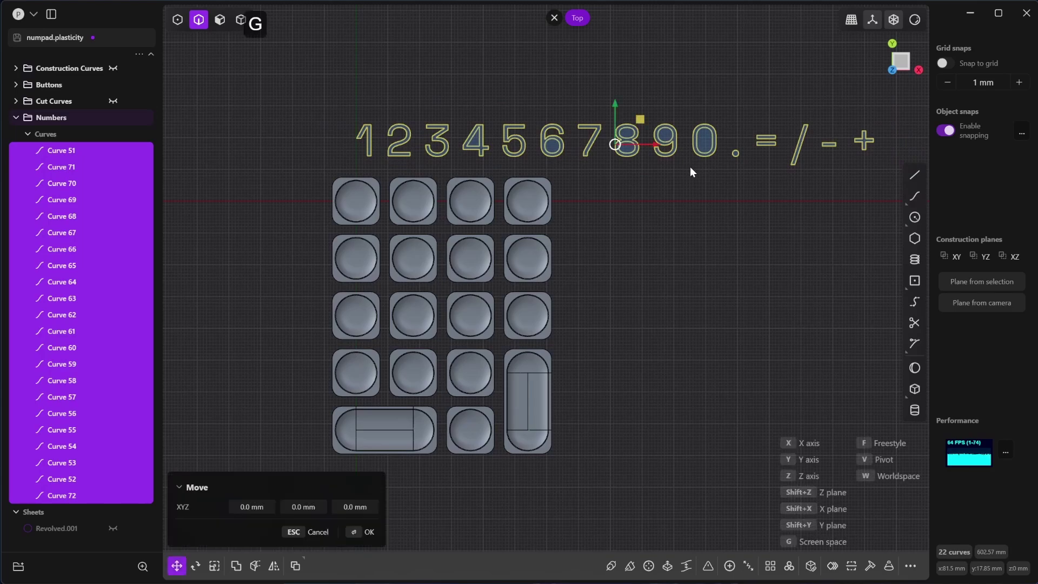
drag(660, 150, 605, 204)
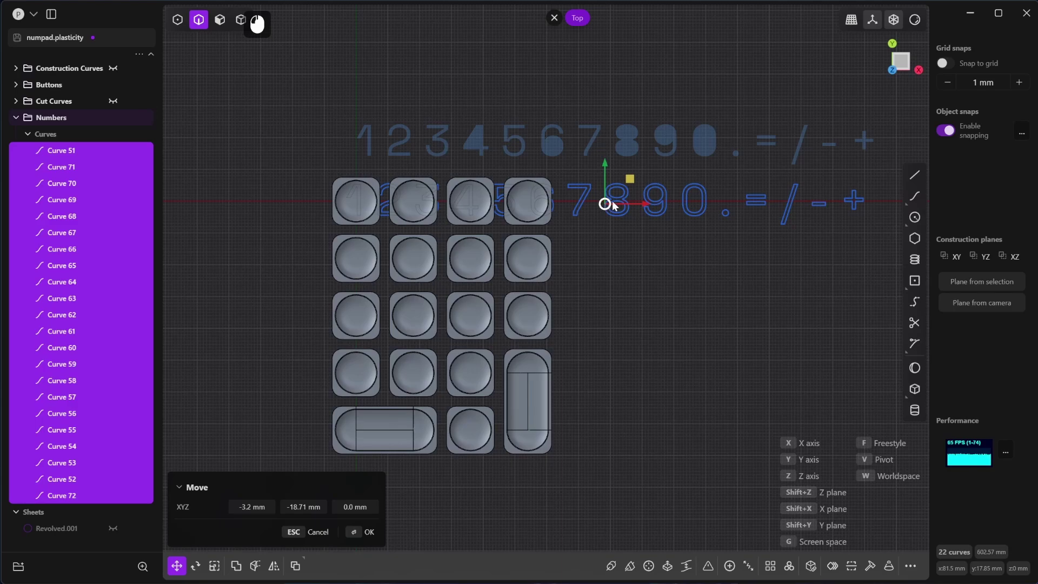
Step: Scale the character row in the XY plane by about 0.757 so the characters fit the keys
key(s)
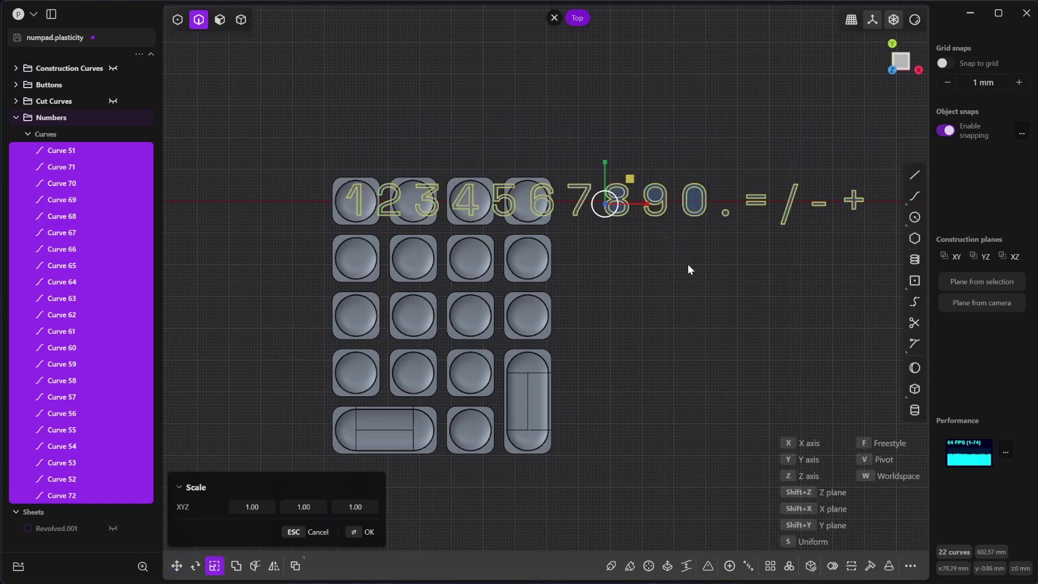
key(shift+z)
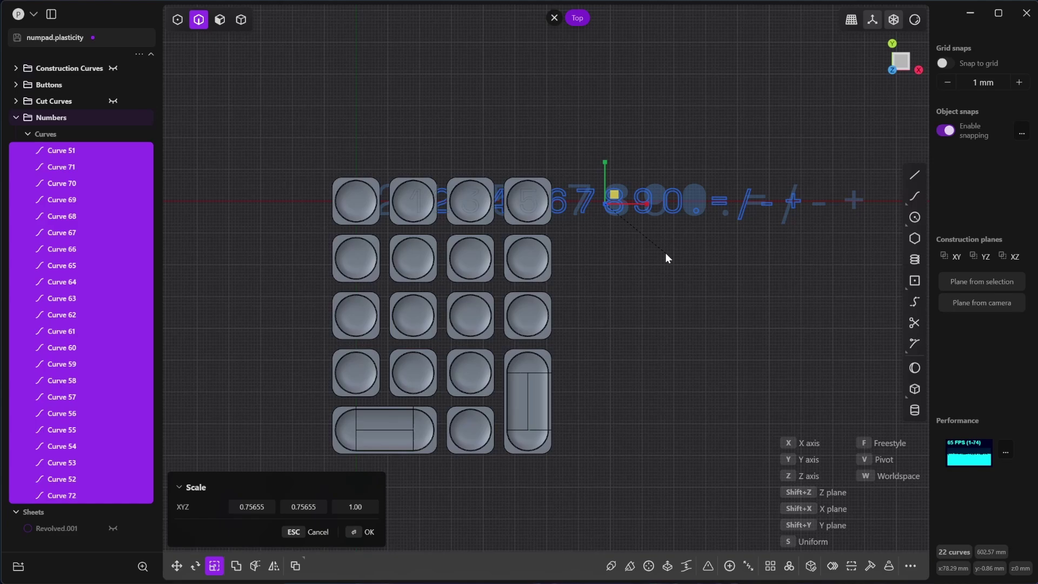
click(665, 252)
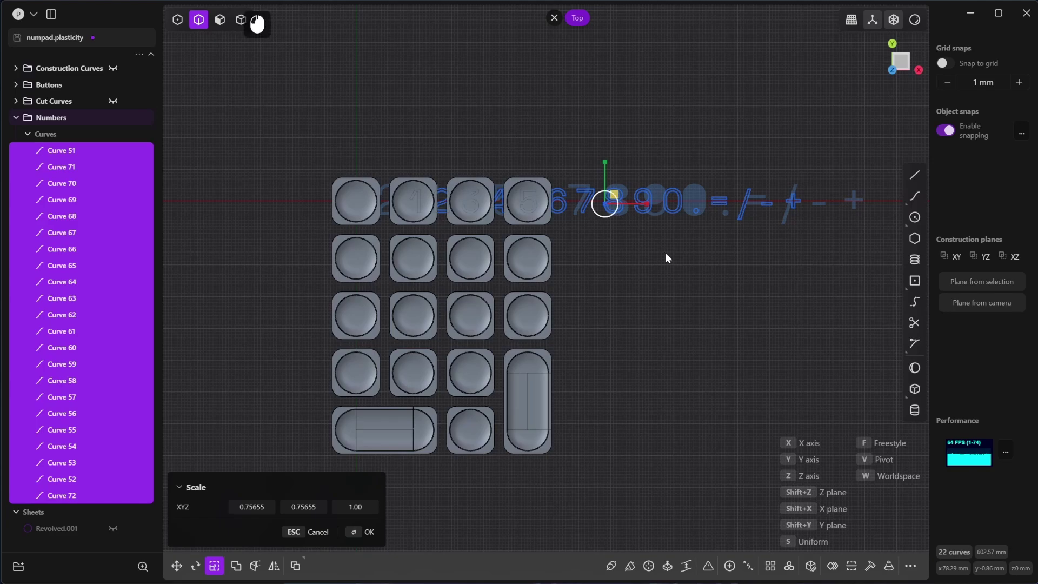
key(Return)
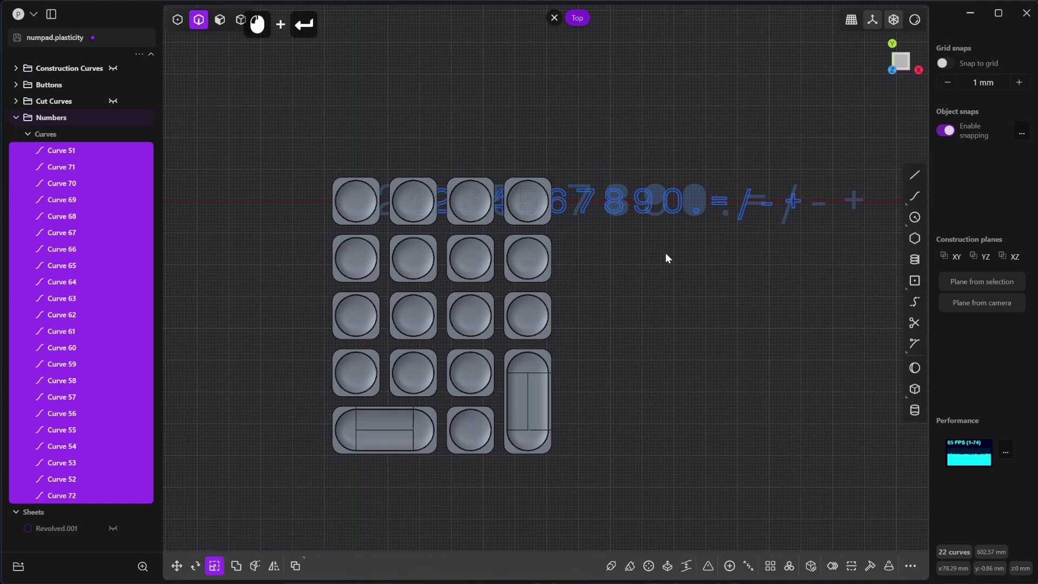
Step: Move the scaled character row up about 24.25 mm along Y, clear of the keys
key(g)
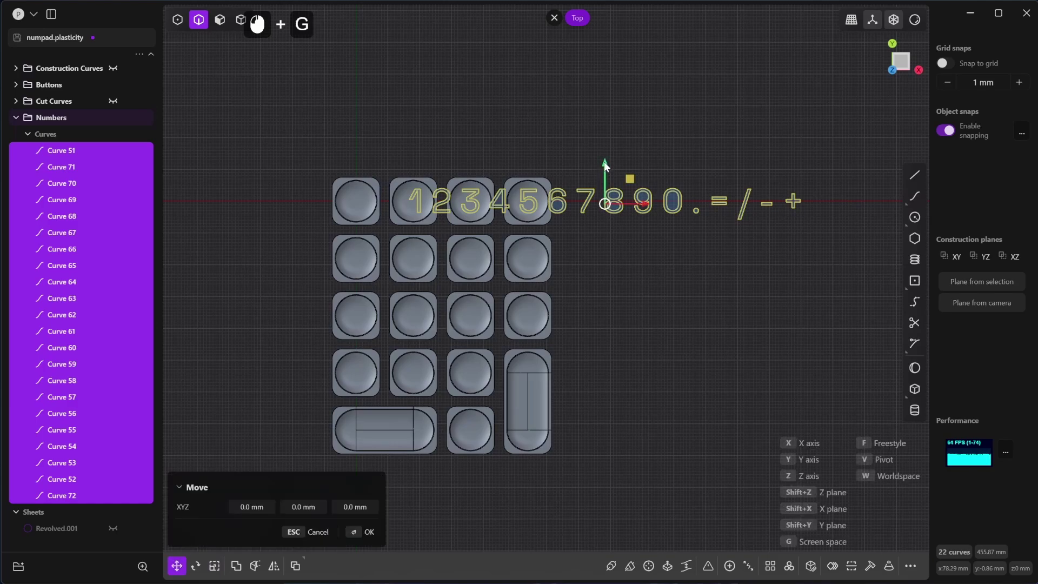
drag(605, 163, 593, 86)
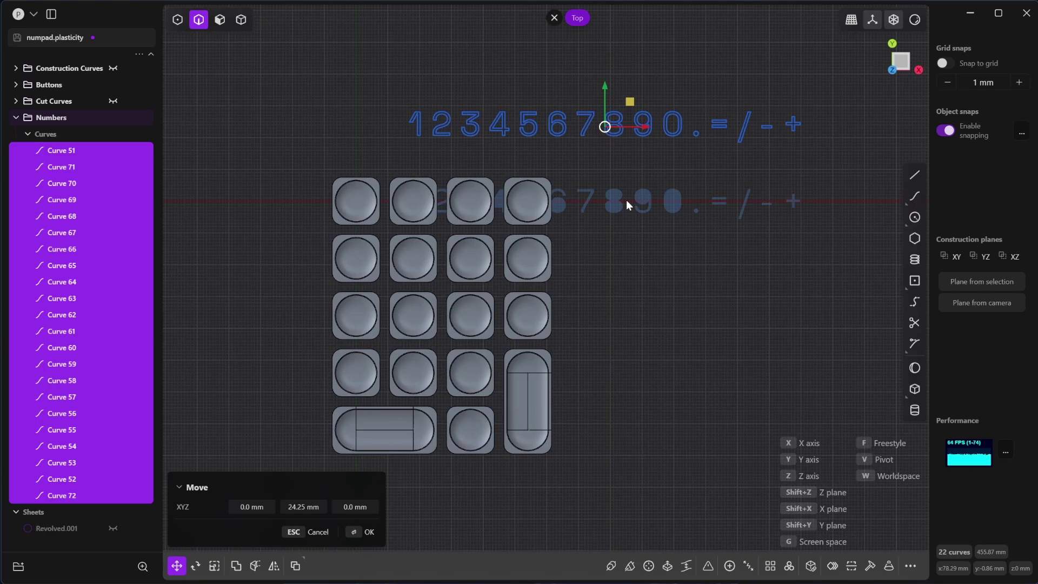
key(Return)
Step: Select all 22 character curves and raise them about 20.83 mm along Z, above the key surfaces
key(shift+KP_7)
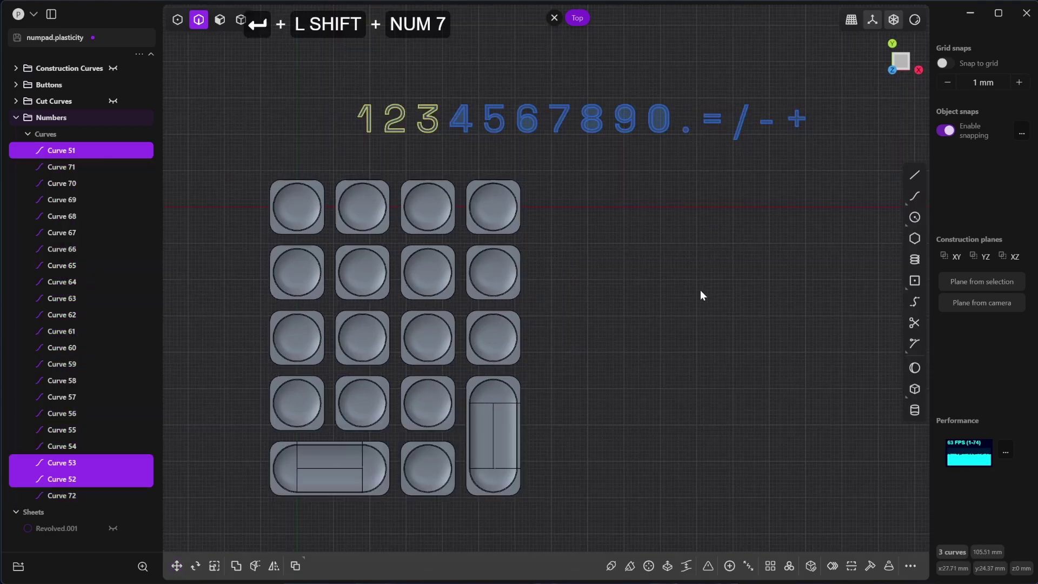
shift+drag(829, 74, 298, 136)
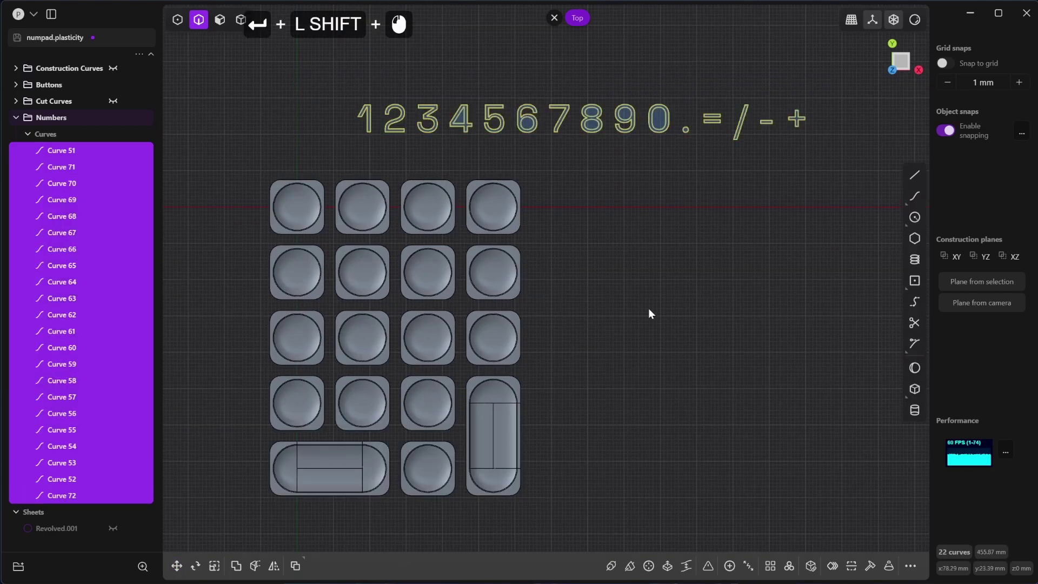
middle_drag(650, 314, 642, 273)
key(g)
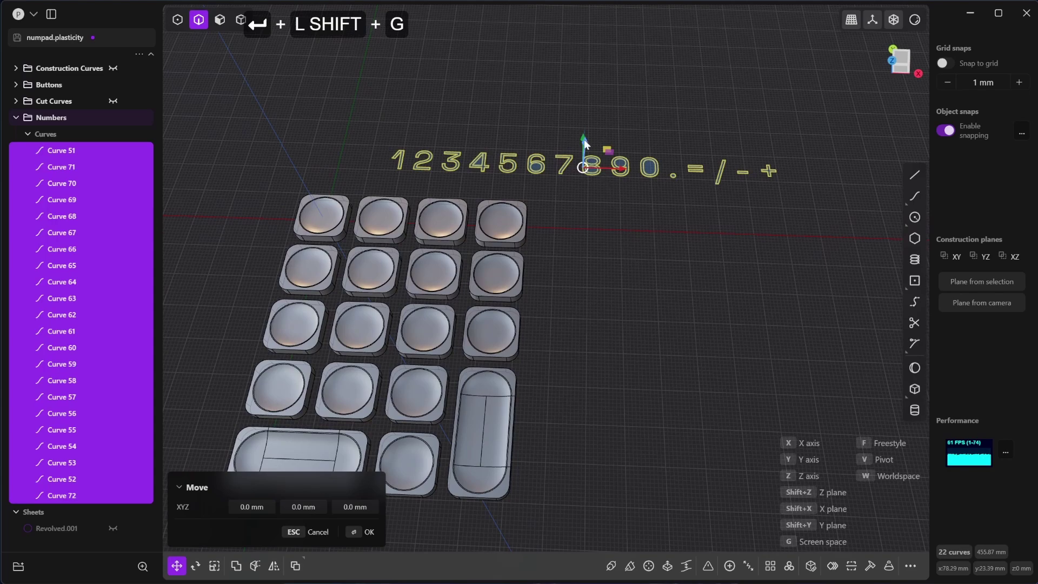
middle_drag(589, 144, 613, 149)
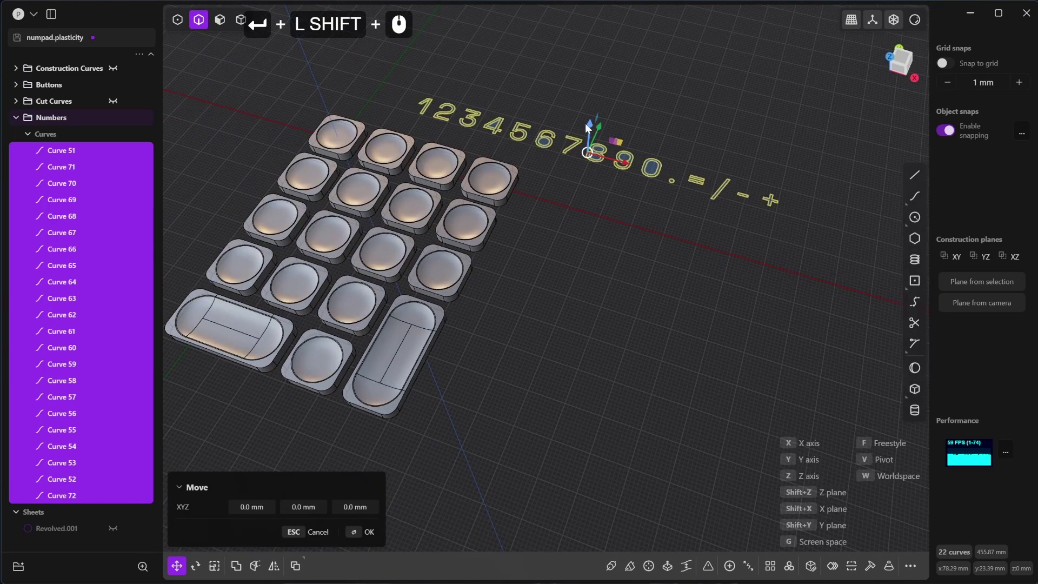
drag(588, 124, 590, 70)
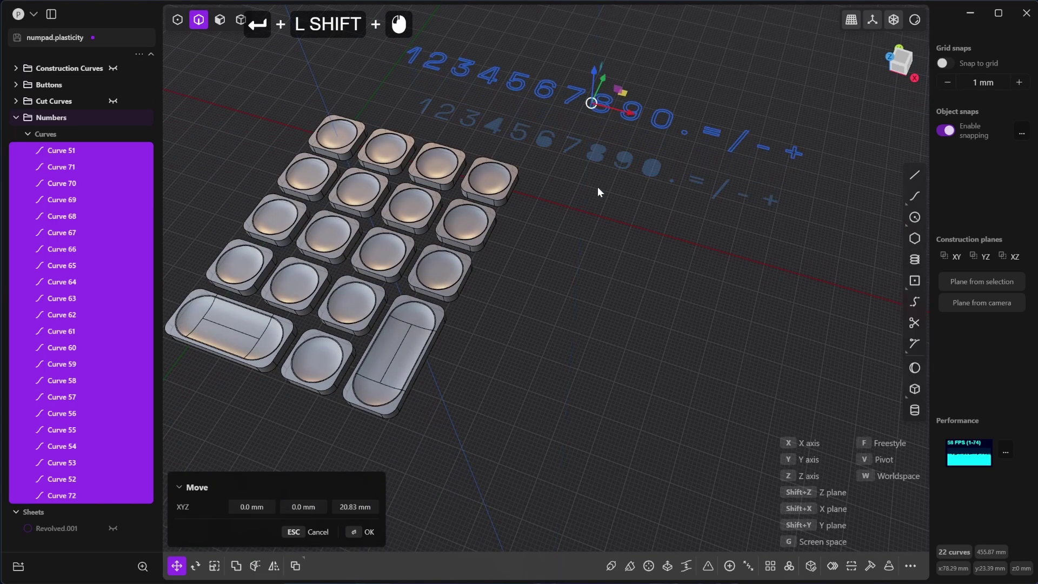
key(Return)
Step: Select only the characters 1, 2 and 3 and move them about -78.41 mm along Y onto the fourth row of keys
key(KP_7)
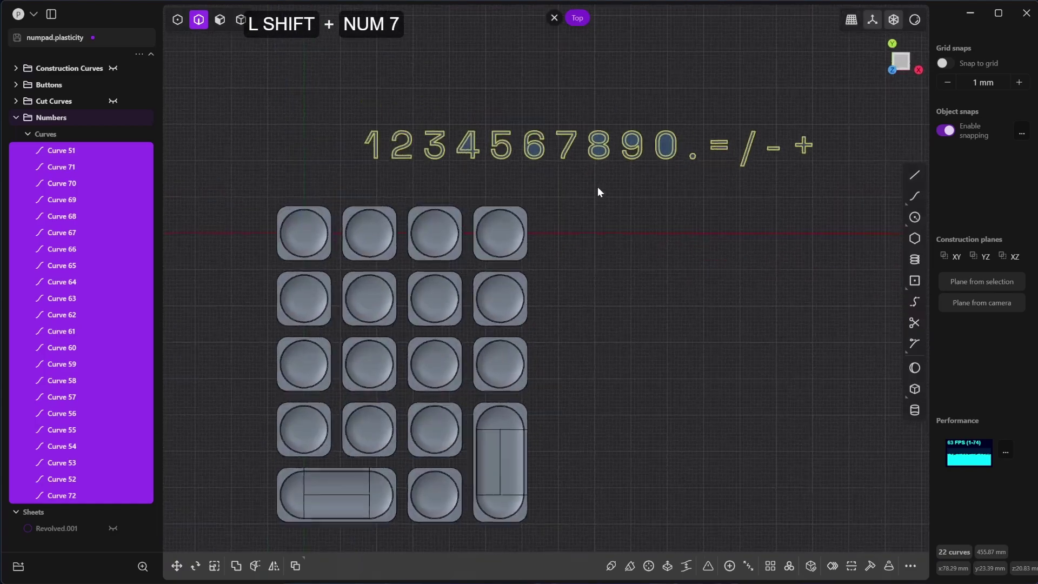
shift+click(381, 139)
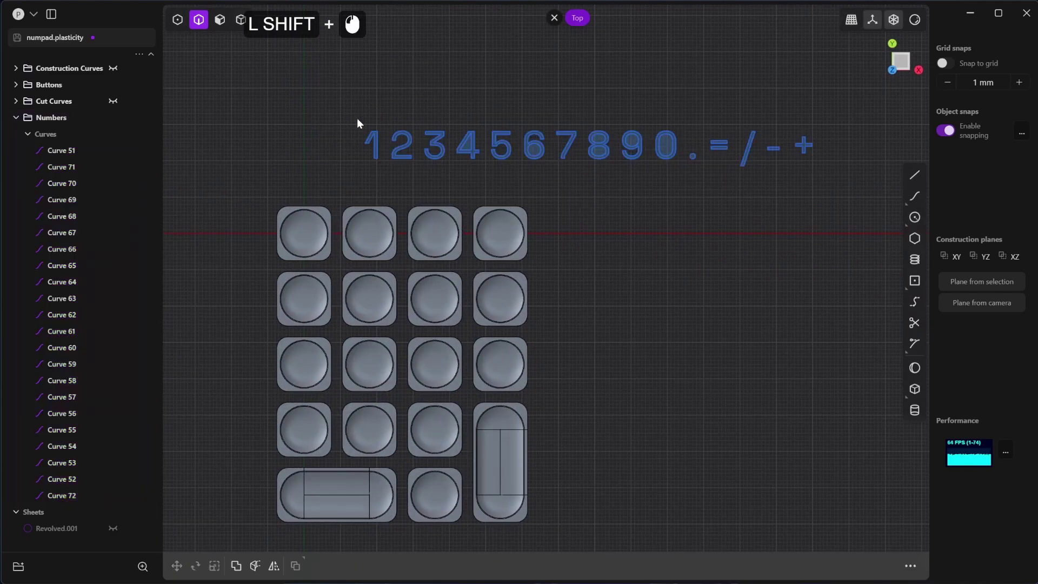
shift+drag(398, 158, 456, 167)
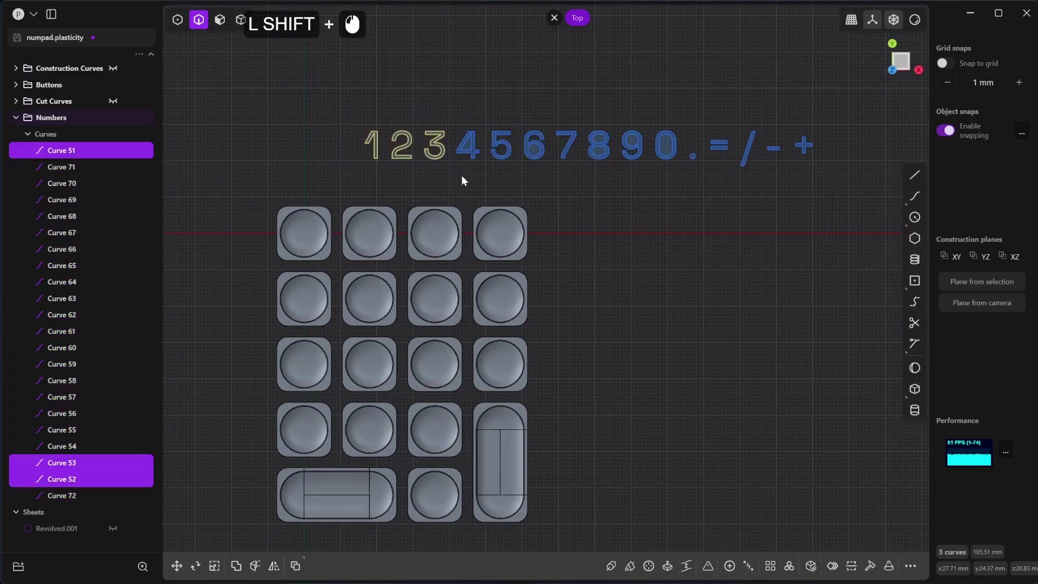
key(shift+g)
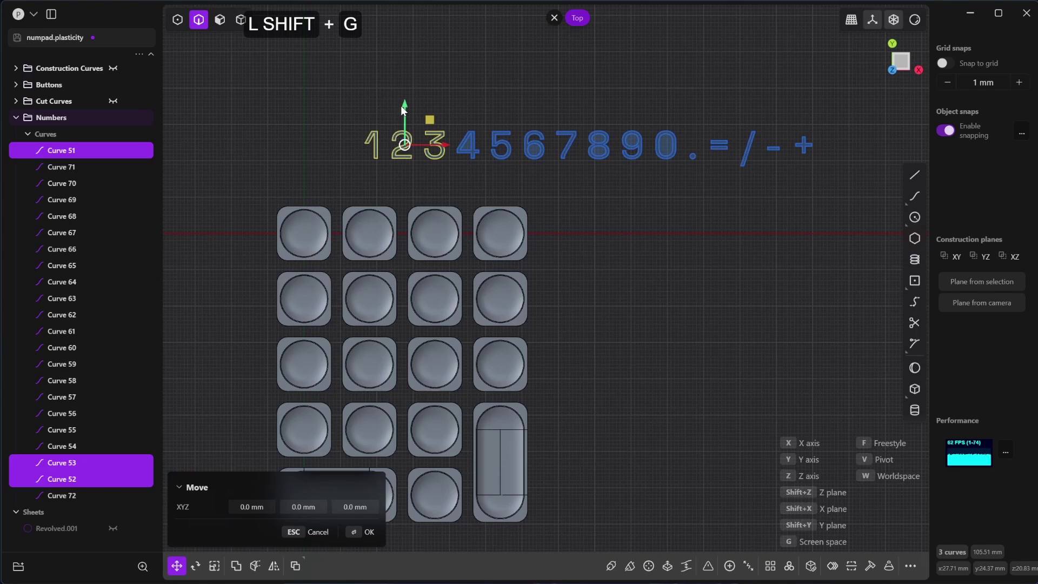
shift+drag(403, 103, 409, 393)
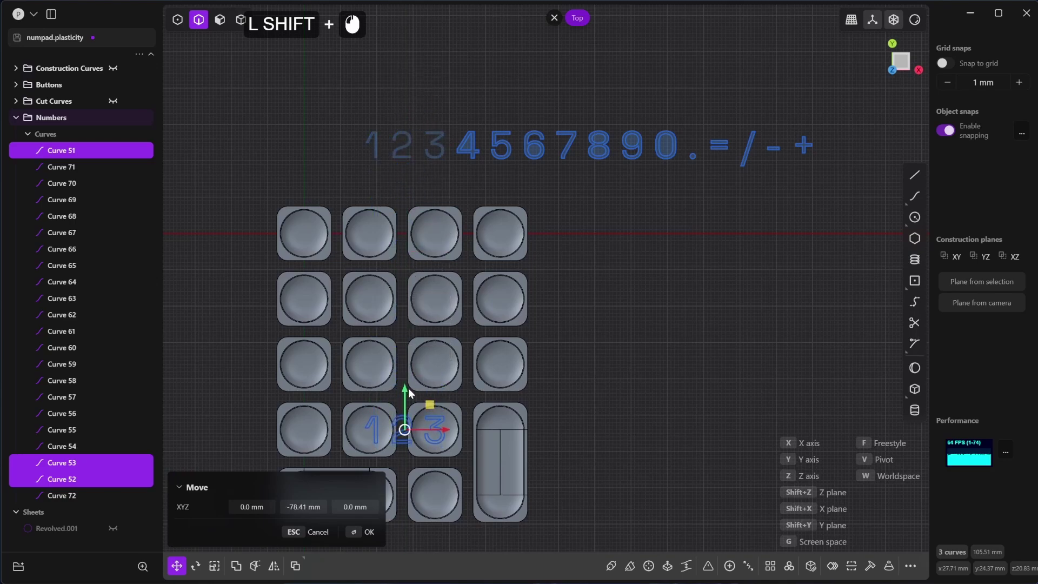
click(361, 531)
Step: Move the character 1 with a freestyle move from its middle to the center of the first key in the fourth row
shift+middle_drag(689, 454, 800, 341)
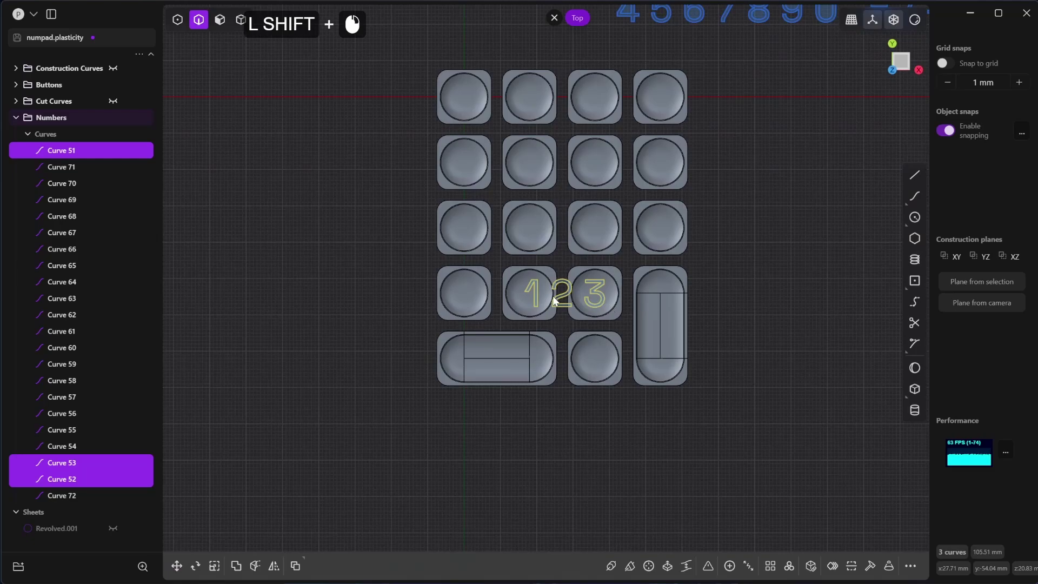
click(537, 292)
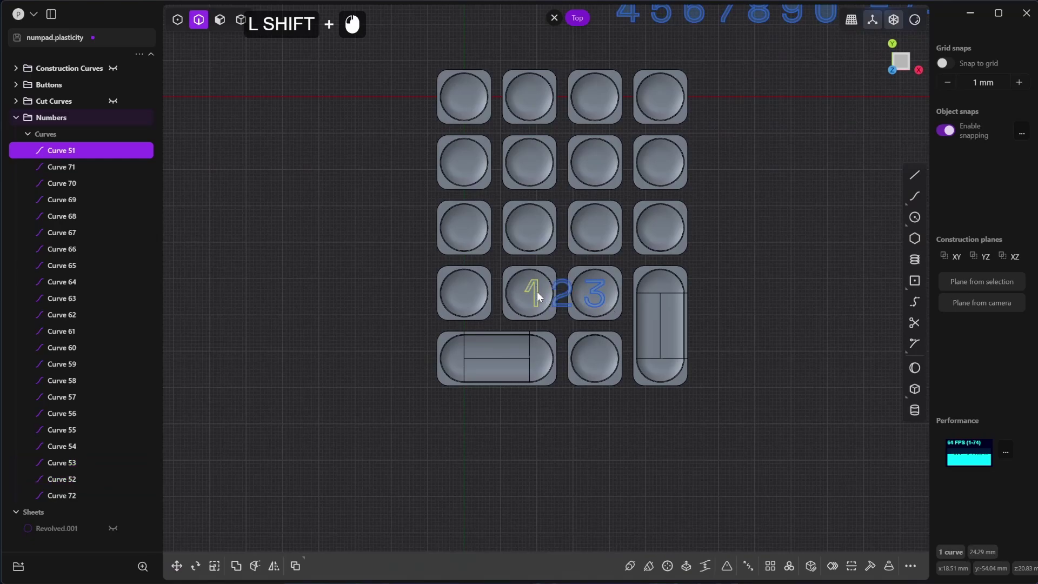
key(shift+g)
shift+scroll(526, 297, up, 4)
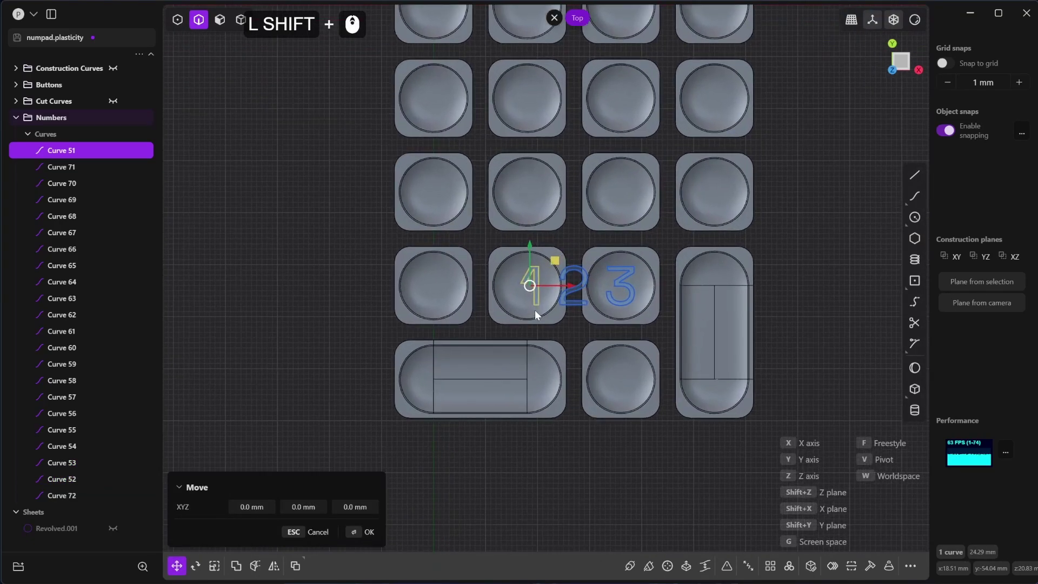
key(shift+f)
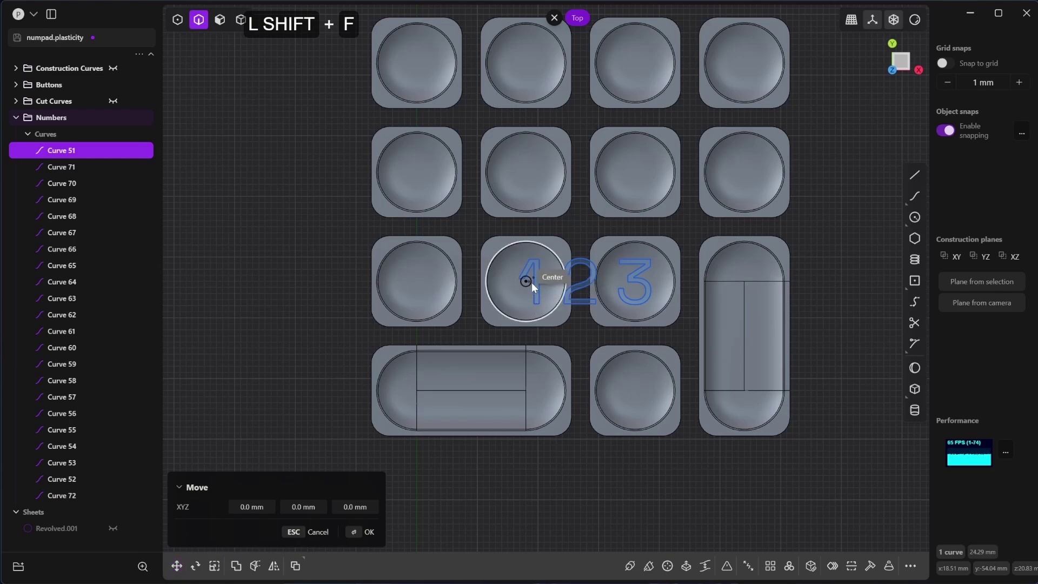
shift+scroll(533, 286, up, 3)
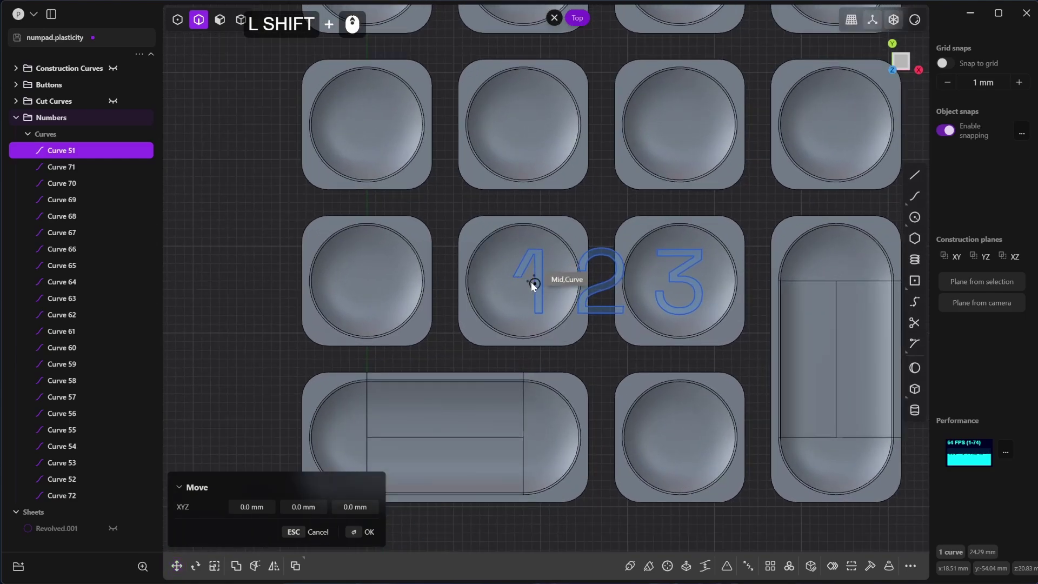
shift+scroll(533, 285, up, 2)
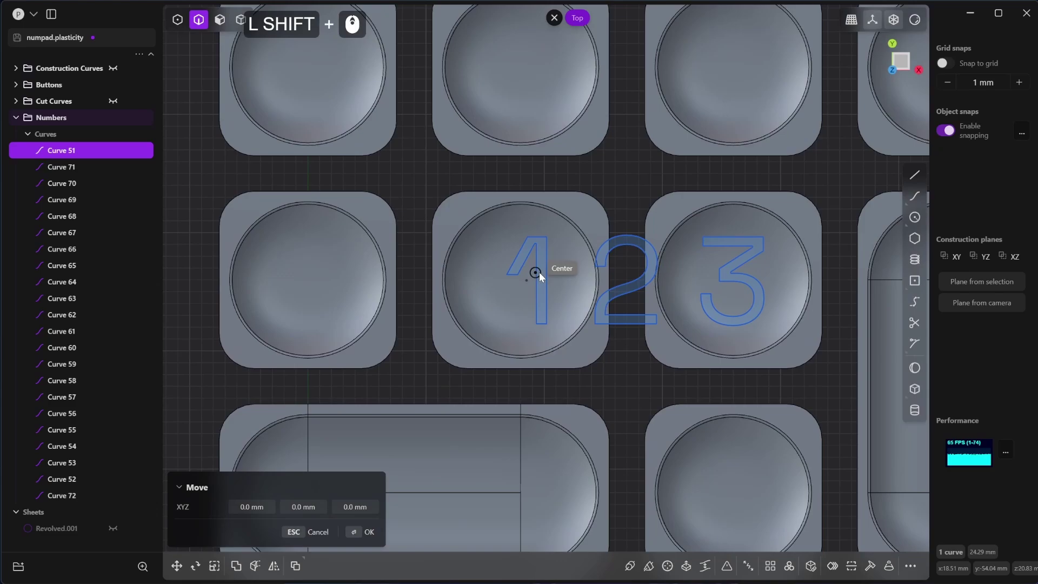
drag(538, 276, 310, 280)
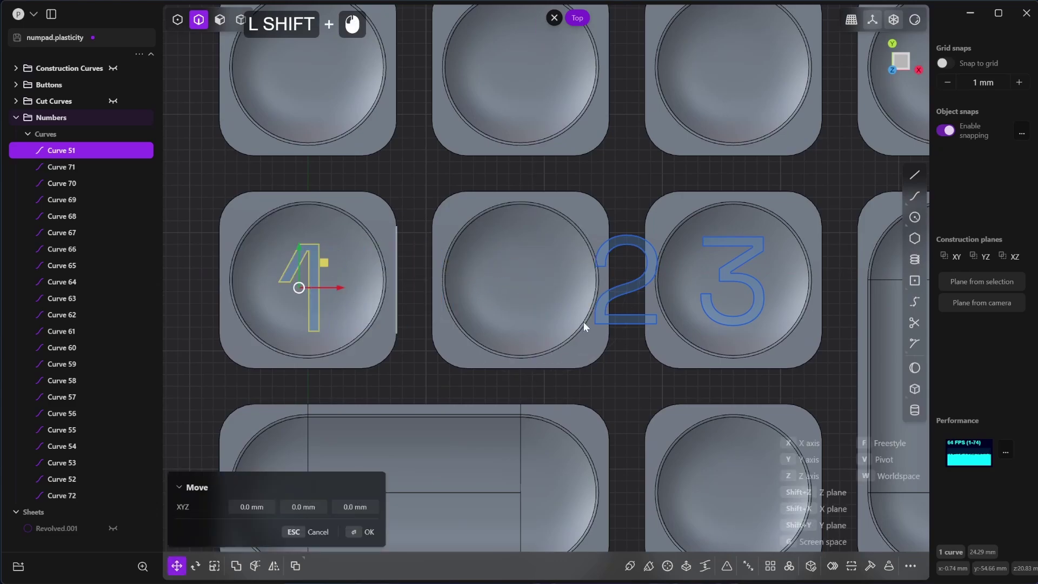
Step: Move the character 2 with a freestyle move from its middle to the center of the second key in the fourth row
click(645, 284)
key(shift+f)
key(Escape)
key(g)
key(f)
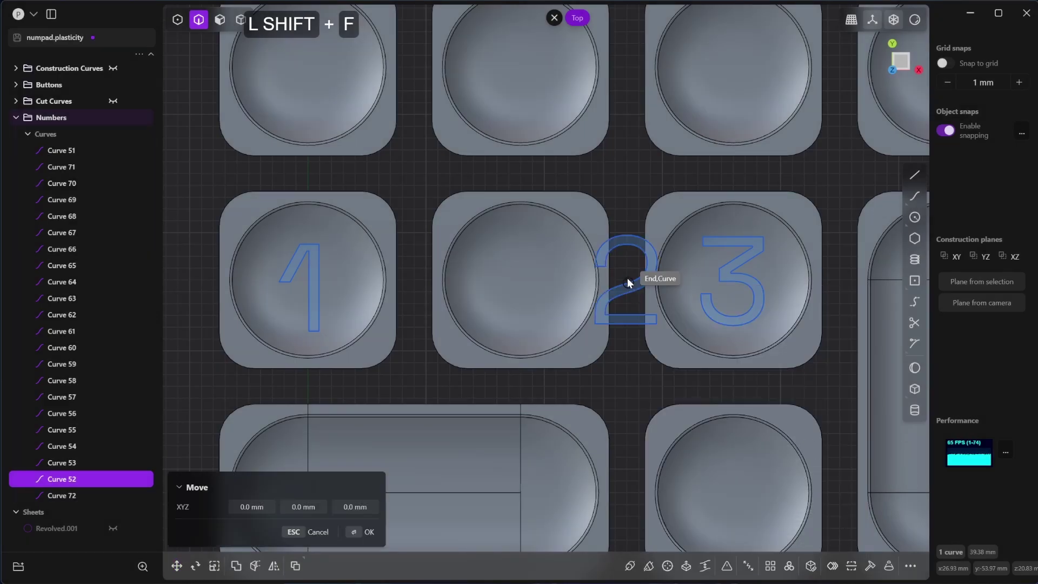
scroll(627, 281, up, 3)
click(626, 280)
click(479, 281)
Step: Move the character 3 with a freestyle move onto the center of the third key in the fourth row
click(768, 279)
scroll(677, 283, down, 6)
key(g)
key(f)
click(646, 263)
scroll(654, 435, down, 6)
key(Return)
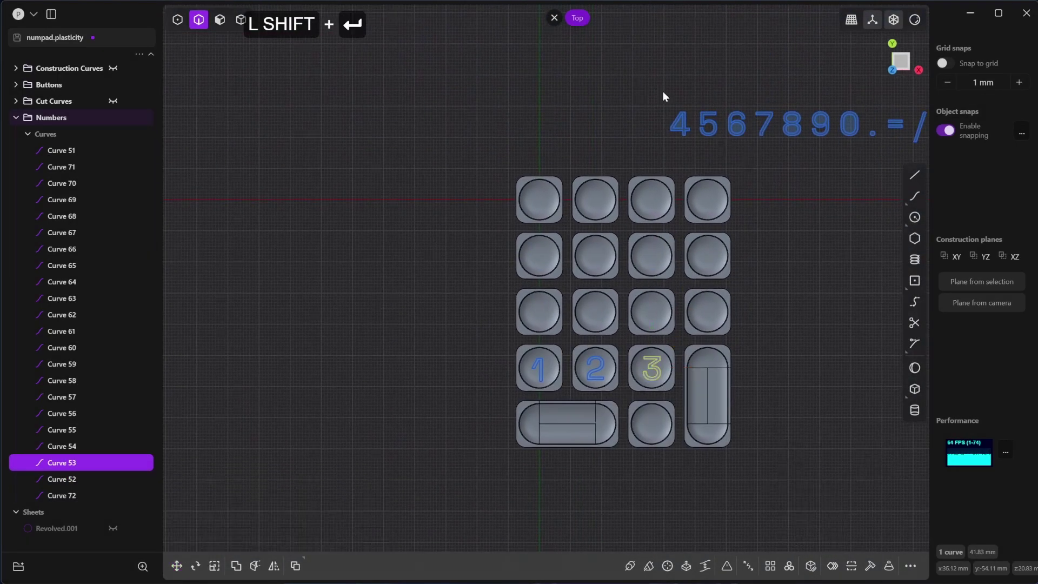
Step: Select the characters 4, 5 and 6 and move them freestyle so the 5 is centered on the second key of the third row
drag(663, 94, 745, 142)
key(g)
key(f)
click(708, 123)
scroll(603, 314, up, 7)
click(578, 295)
Step: Center the character 4 on the first key and the character 6 on the third key of the third row
click(498, 286)
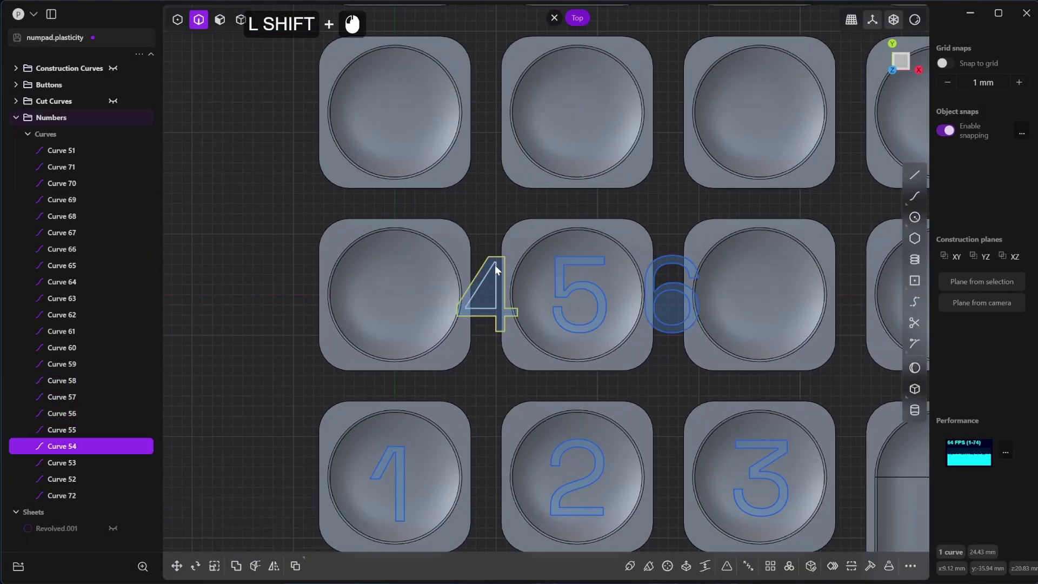
key(g)
click(401, 287)
click(673, 301)
shift+click(673, 314)
key(g)
Step: Select the remaining characters from 7 through + and move them closer, above the key grid
scroll(800, 299, down, 6)
drag(478, 42, 828, 194)
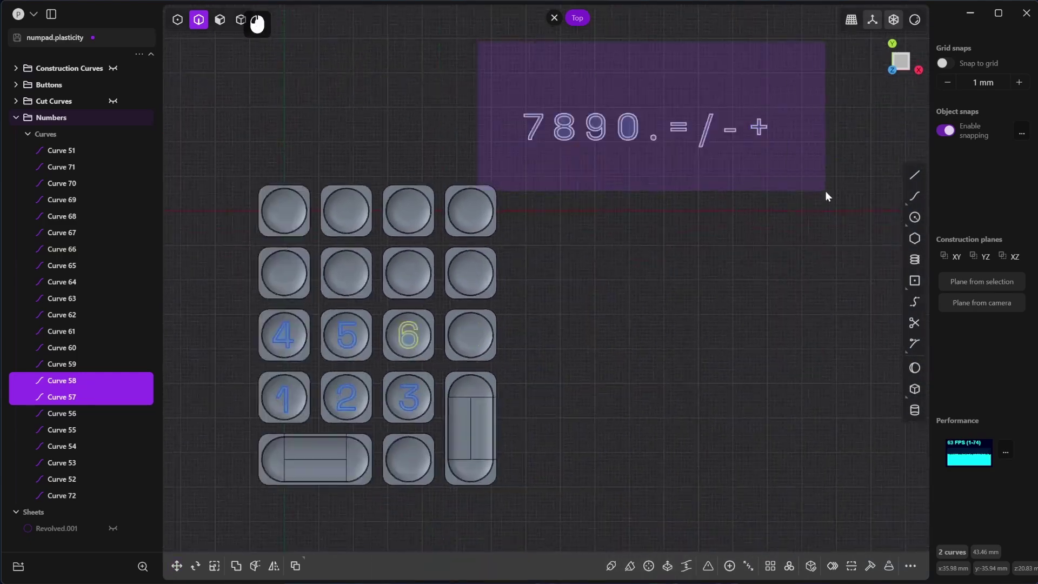
key(g)
middle_drag(584, 244, 699, 252)
key(Return)
Step: Select the characters 7, 8 and 9 and move them about -42.48 mm along Y onto the second row of keys
drag(436, 43, 568, 108)
key(g)
key(y)
scroll(525, 239, up, 2)
scroll(523, 237, up, 5)
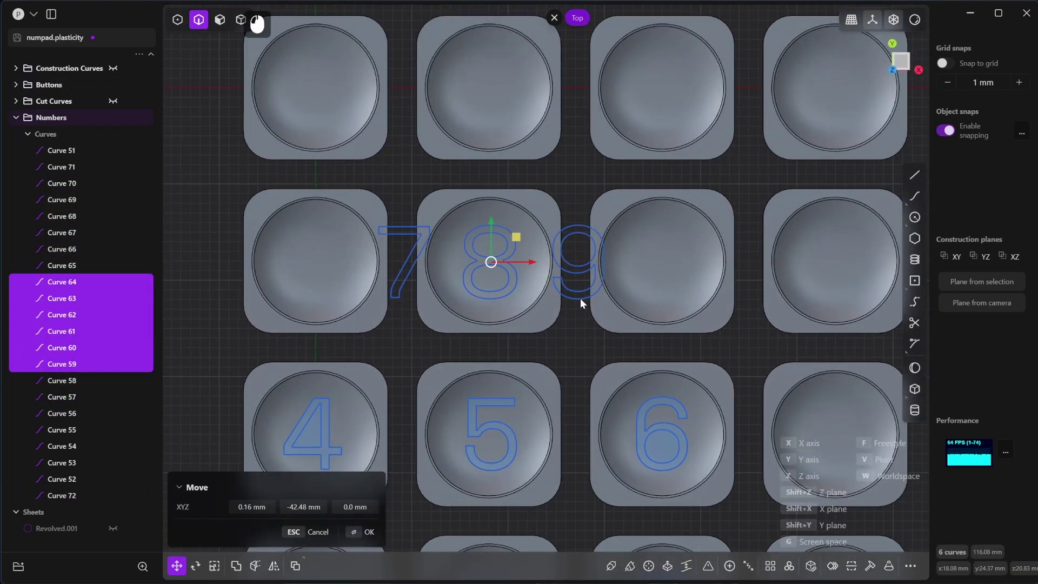
Step: Center the character 9 on the third key and the character 7 on the first key of the second row
click(580, 299)
key(g)
drag(615, 265, 693, 267)
click(413, 262)
key(g)
drag(436, 270, 350, 270)
Step: Select both curves of the character 0 and move them onto the center of the wide bottom key
scroll(410, 344, down, 3)
scroll(569, 219, down, 3)
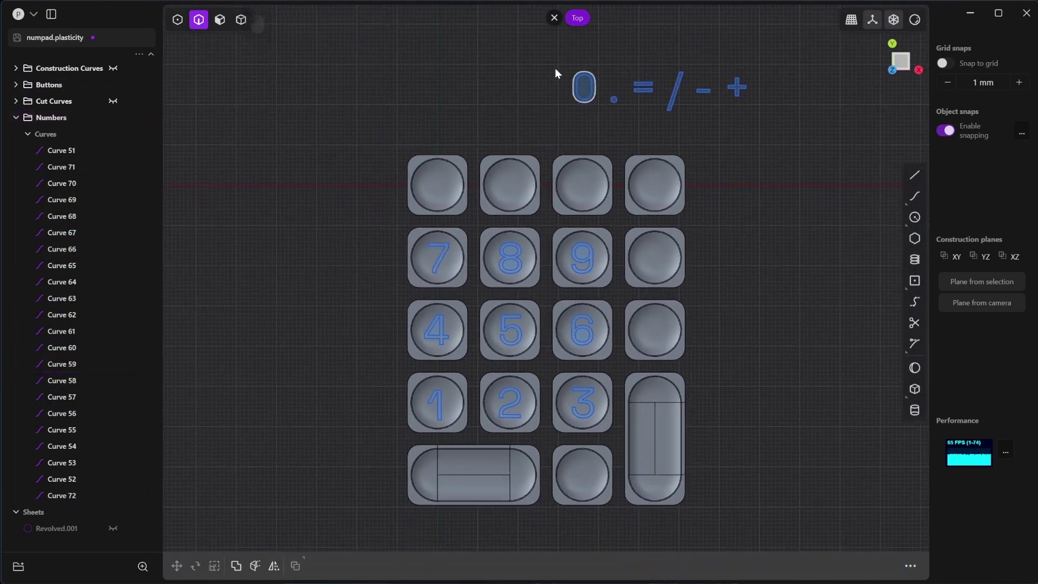
click(576, 86)
shift+click(582, 86)
key(g)
scroll(476, 487, up, 3)
scroll(503, 476, down, 4)
Step: Move the decimal point onto the center of the round-dished key beside the wide 0 key
click(616, 150)
key(g)
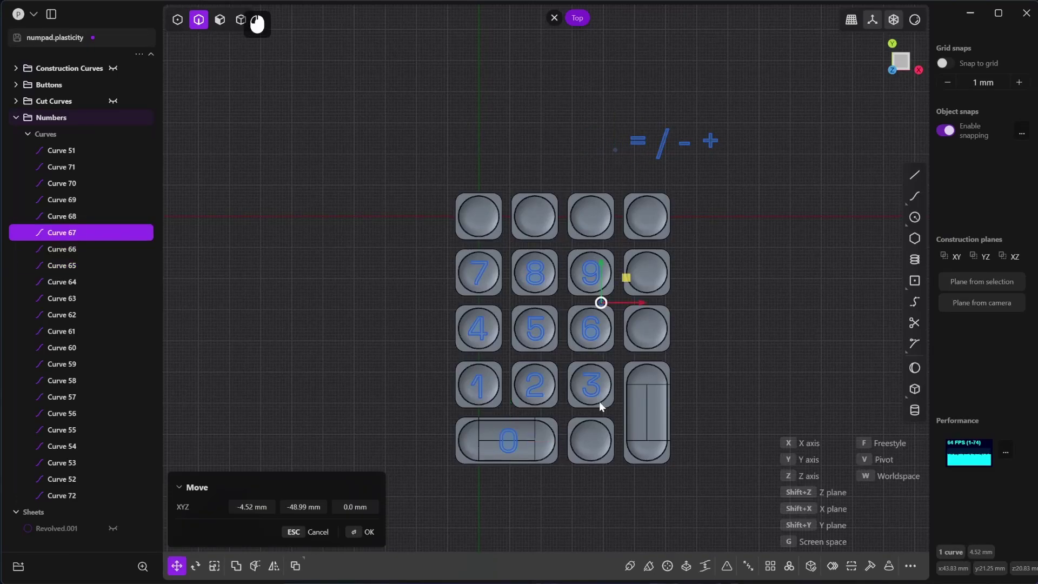
scroll(595, 441, up, 5)
click(582, 440)
Step: Move the minus sign onto the fourth key of the second row and center it with a freestyle move
scroll(686, 410, down, 4)
shift+middle_drag(809, 371, 730, 410)
click(693, 57)
key(g)
drag(693, 39, 680, 235)
drag(641, 195, 642, 193)
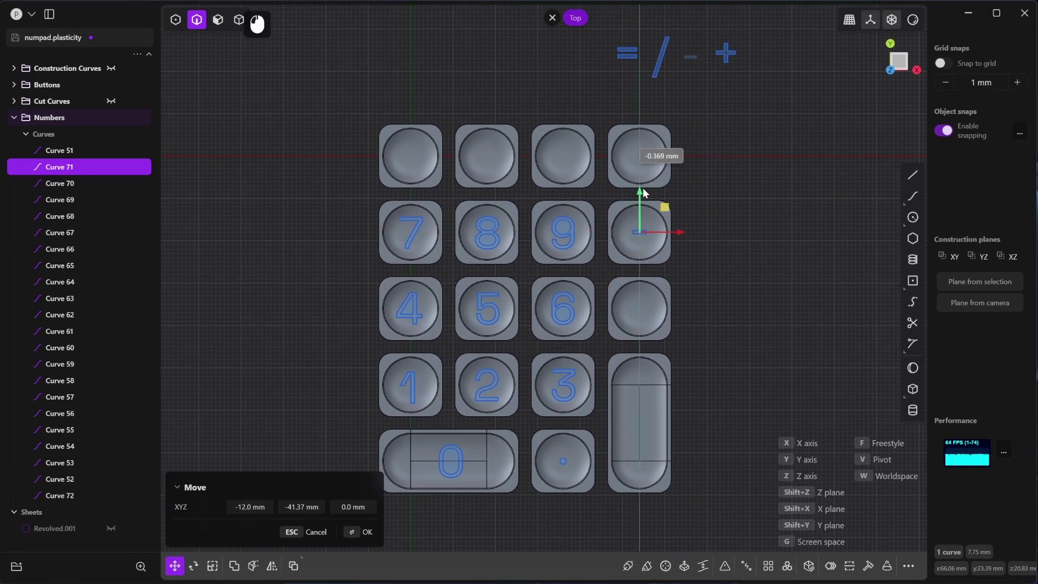
drag(679, 234, 681, 234)
scroll(681, 243, up, 1)
key(f)
click(639, 233)
click(637, 232)
Step: Move the plus sign onto the fourth key of the third row and center it with a freestyle move
drag(709, 40, 758, 97)
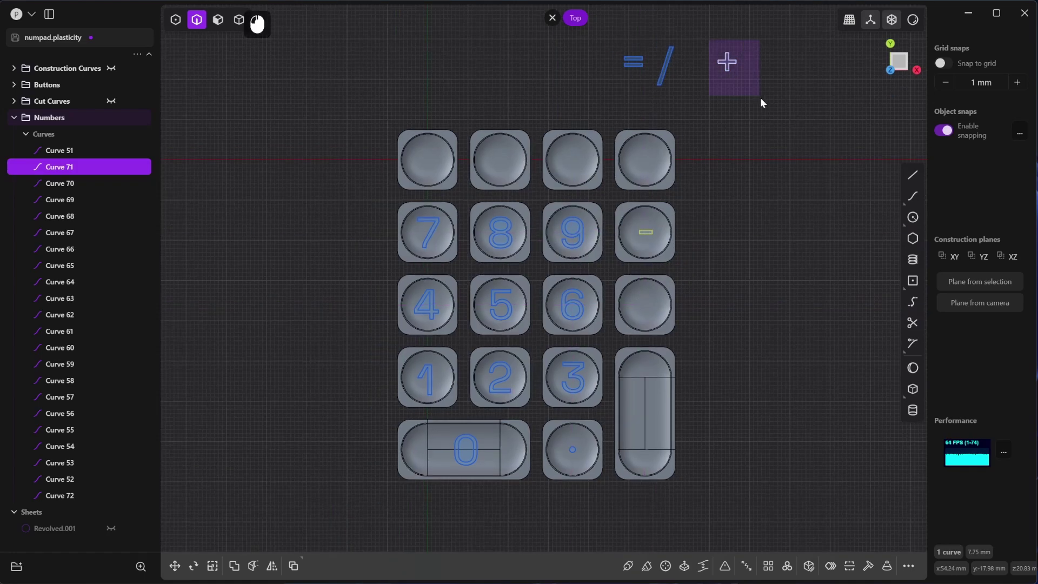
key(g)
drag(726, 62, 708, 293)
scroll(713, 302, up, 8)
key(f)
click(714, 301)
scroll(681, 308, down, 8)
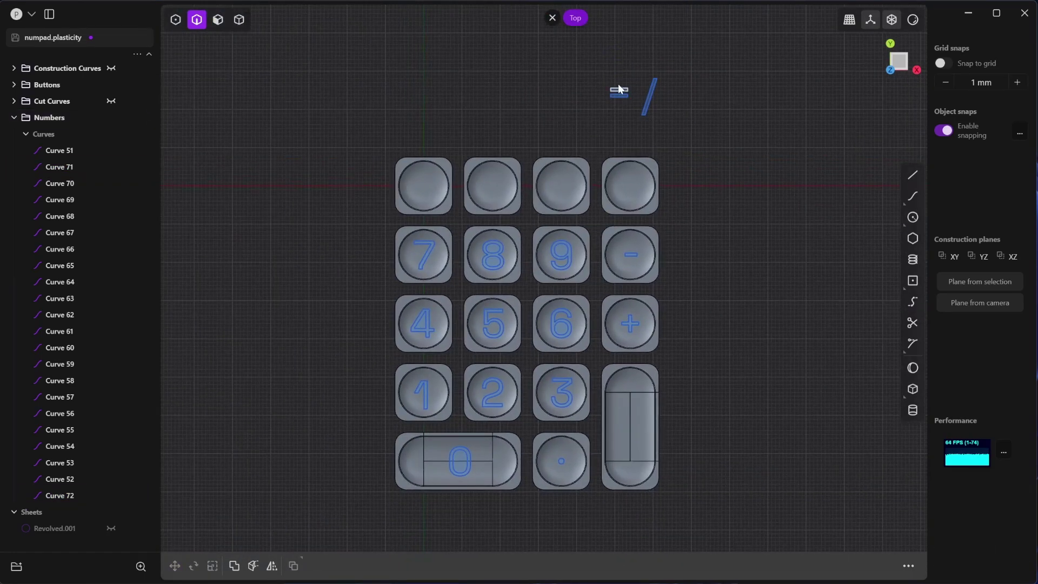
Step: Move both curves of the equals sign onto the center of the second key in the top row
drag(600, 76, 635, 105)
key(g)
drag(619, 90, 498, 188)
scroll(497, 187, up, 8)
key(f)
click(487, 187)
click(489, 186)
scroll(502, 205, down, 5)
scroll(502, 206, up, 3)
key(g)
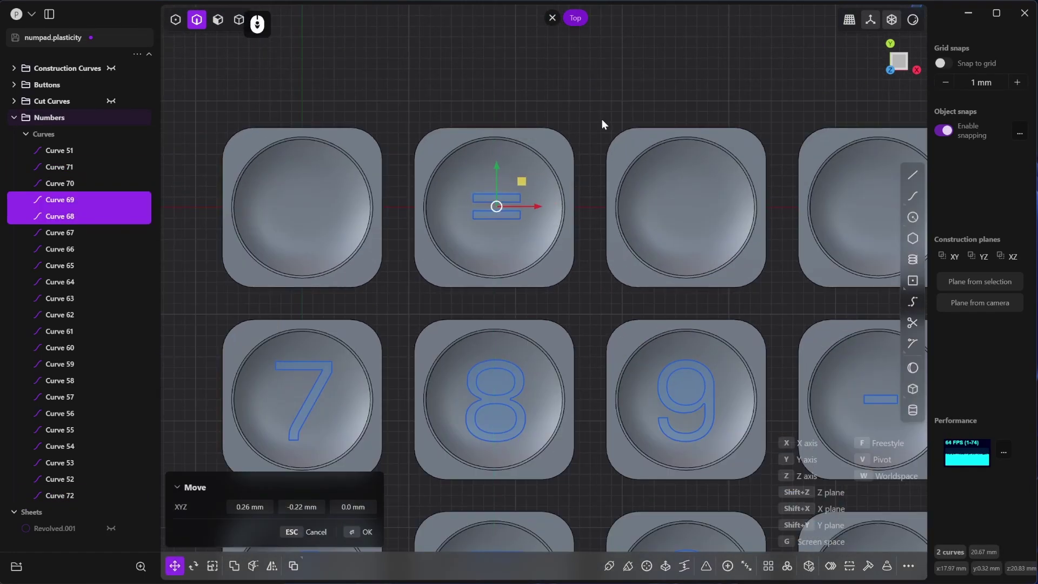
Step: Move the slash onto the center of the third key in the top row
scroll(602, 152, down, 10)
drag(655, 81, 713, 132)
key(g)
drag(686, 72, 689, 132)
drag(721, 172, 661, 173)
scroll(633, 175, up, 8)
click(634, 179)
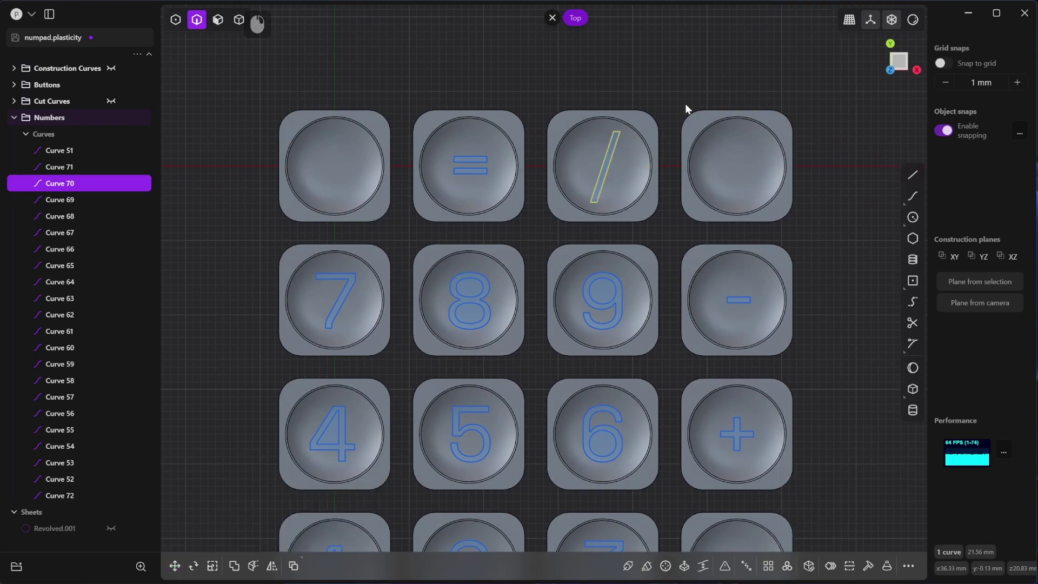
Step: Scale the slash down slightly so it sits well inside its key's dish
key(s)
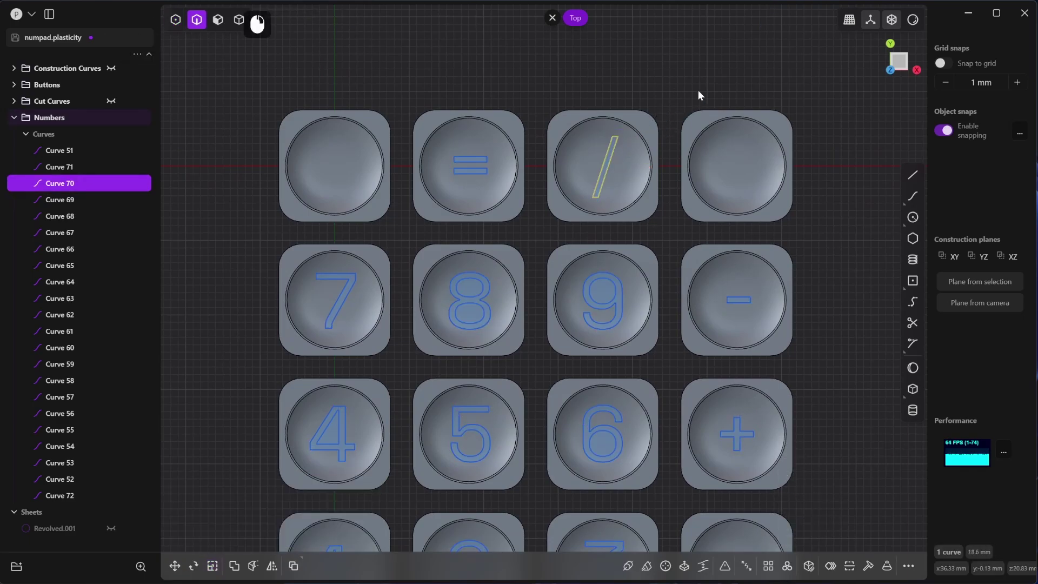
click(746, 125)
scroll(716, 234, down, 5)
scroll(625, 240, up, 3)
click(725, 250)
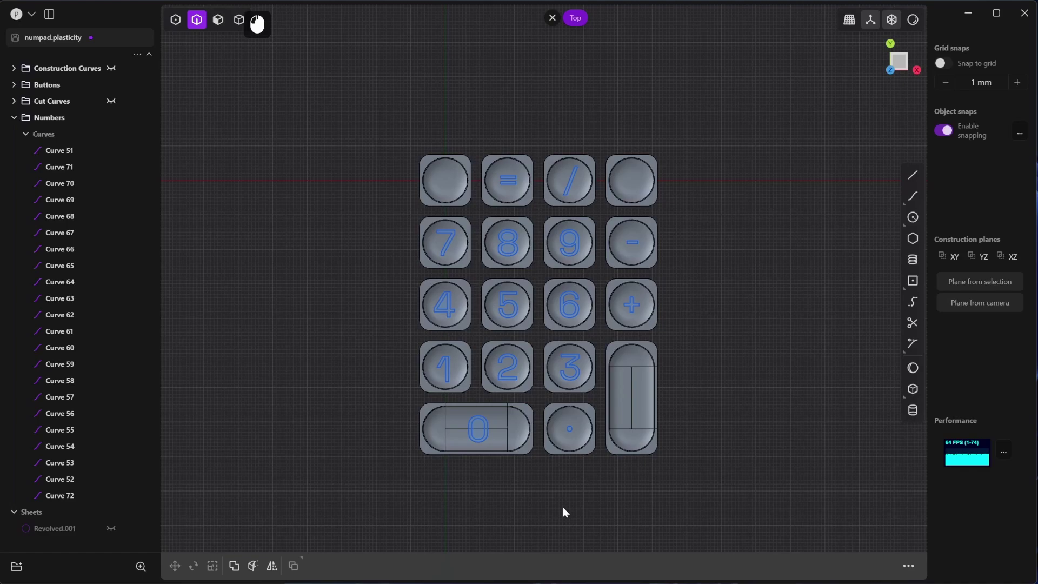
Step: Start a new Text object through the command search and set its font to Space Grotesk
key(f)
text(f)
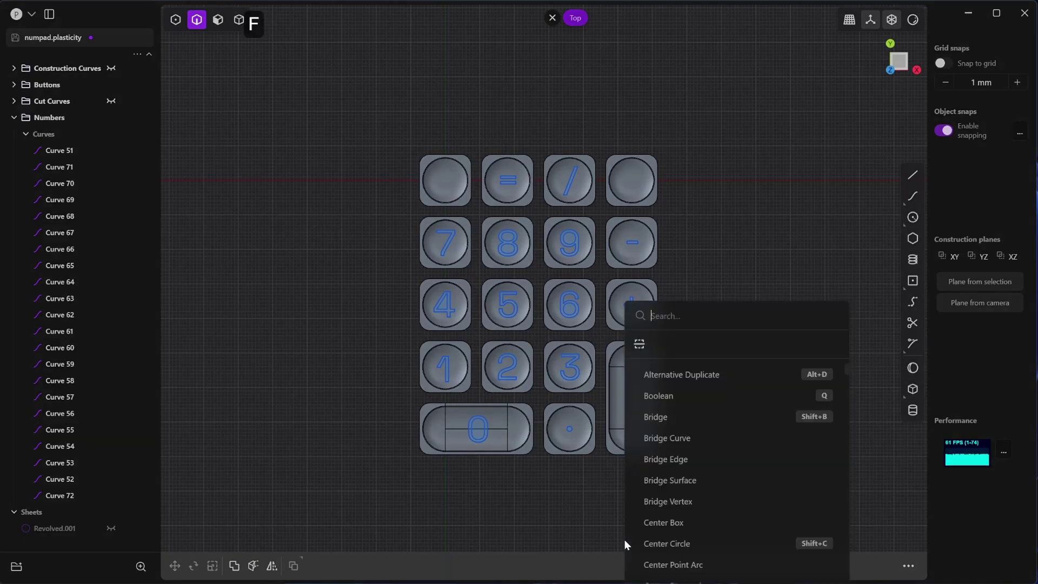
text(text)
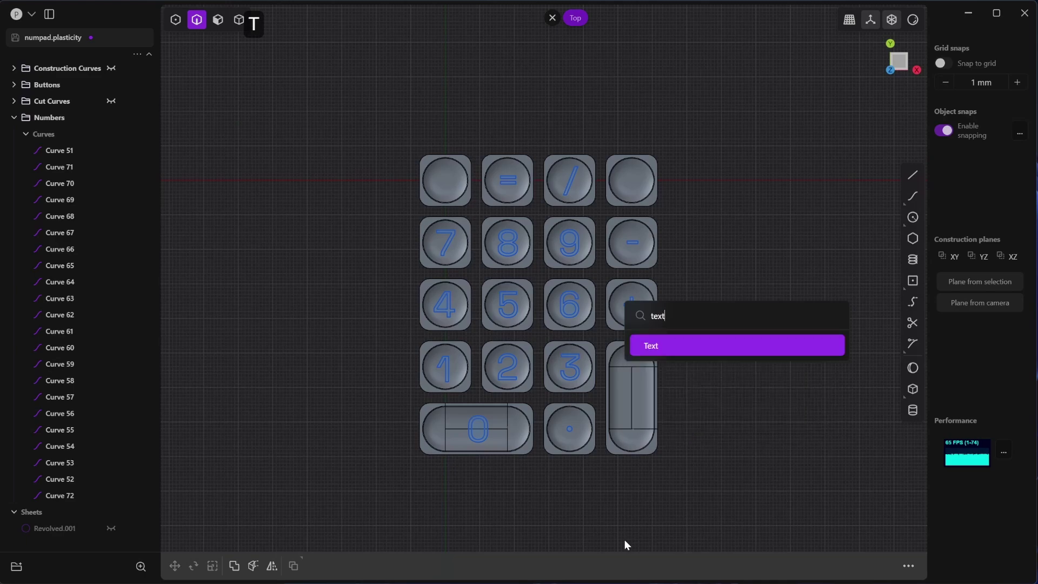
click(675, 351)
click(323, 480)
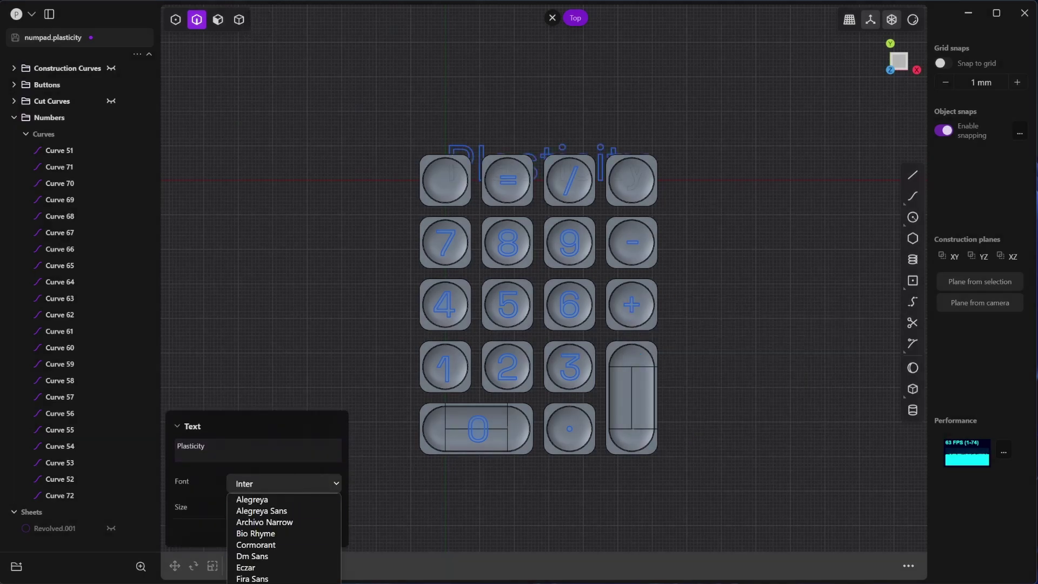
click(270, 580)
Step: Replace the text with an asterisk, ENTER with one letter per line, and NUM LOCK on two lines, and create it
drag(217, 449, 124, 451)
text(*)
key(Return)
text(E N T)
key(Return)
text(E)
key(Return)
text(R)
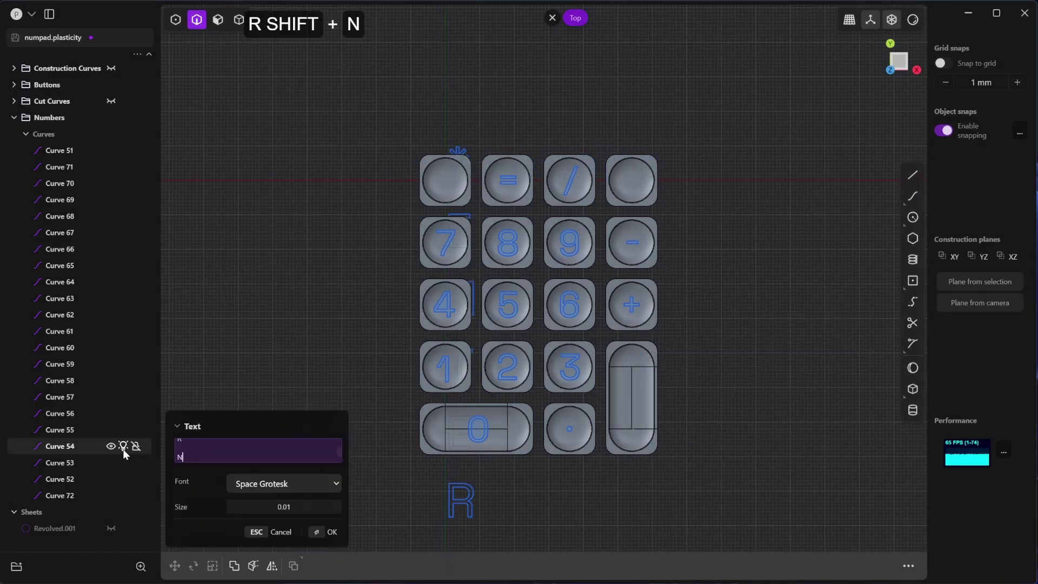
click(331, 533)
Step: Move the new text curves about -54.13 mm in X and 60.46 mm in Y, clear of the keys
scroll(451, 485, down, 2)
key(g)
drag(351, 282, 351, 239)
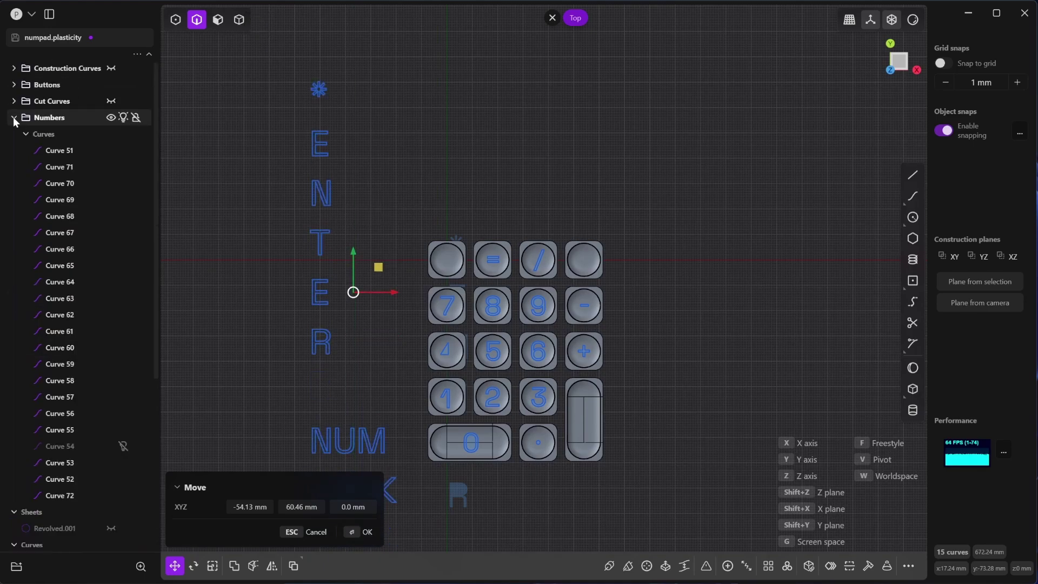
Step: Collapse the Numbers group and put all the new text curves into it
click(14, 118)
drag(26, 185, 38, 122)
scroll(295, 286, down, 1)
drag(275, 82, 397, 516)
drag(45, 185, 50, 122)
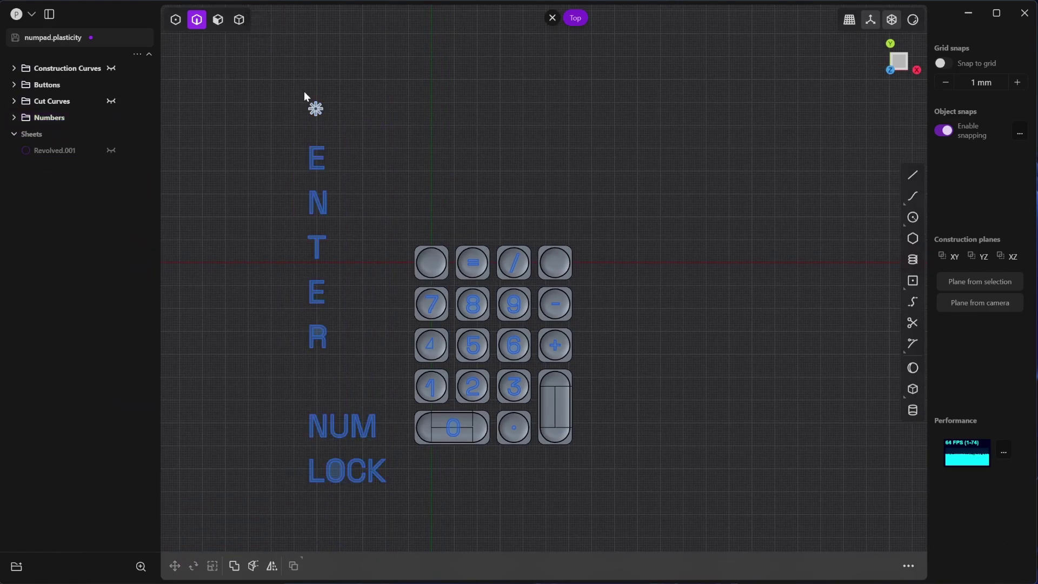
Step: Raise the new text curves about 27.71 mm along Z and return to the top view
key(g)
scroll(551, 273, up, 2)
middle_drag(551, 274, 503, 292)
key(KP_7)
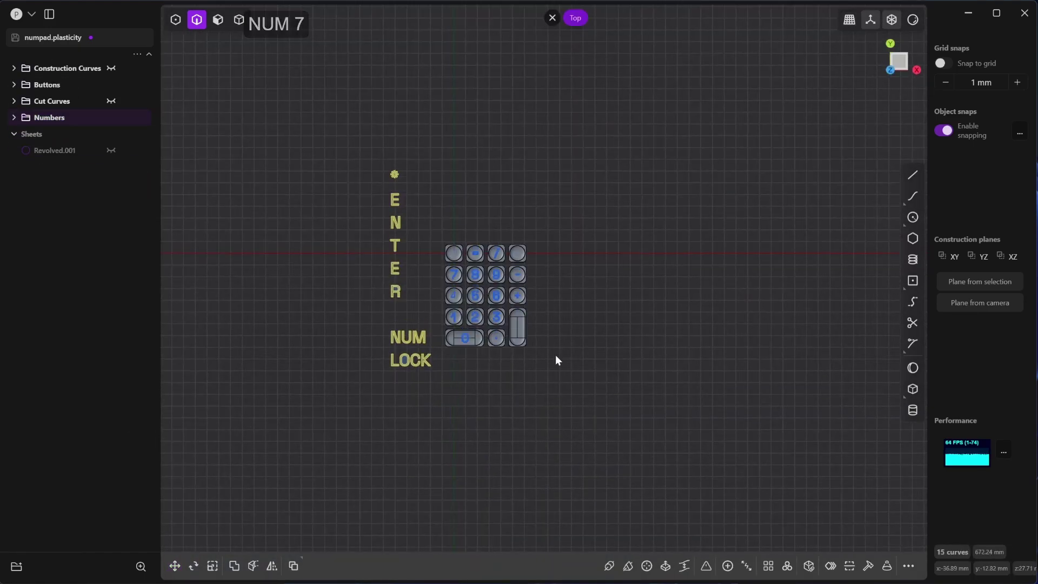
Step: Place the asterisk on the center of the fourth key in the top row
scroll(547, 257, up, 8)
scroll(740, 301, down, 7)
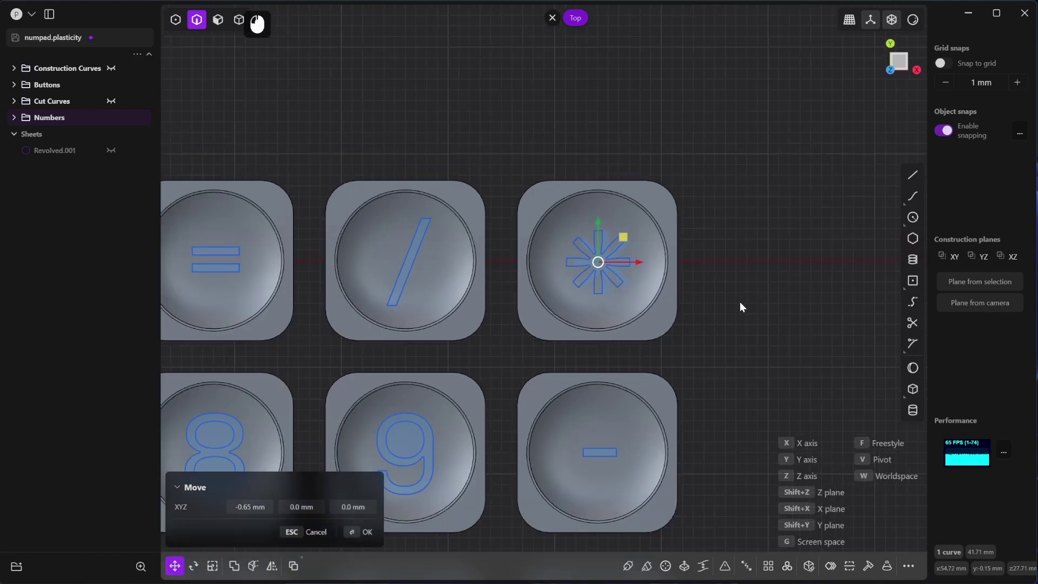
right_click(813, 349)
Step: Position the vertical ENTER letters over the tall key and scale them down in the XY plane to fit its dish
shift+middle_drag(812, 350, 755, 275)
key(s)
key(shift+z)
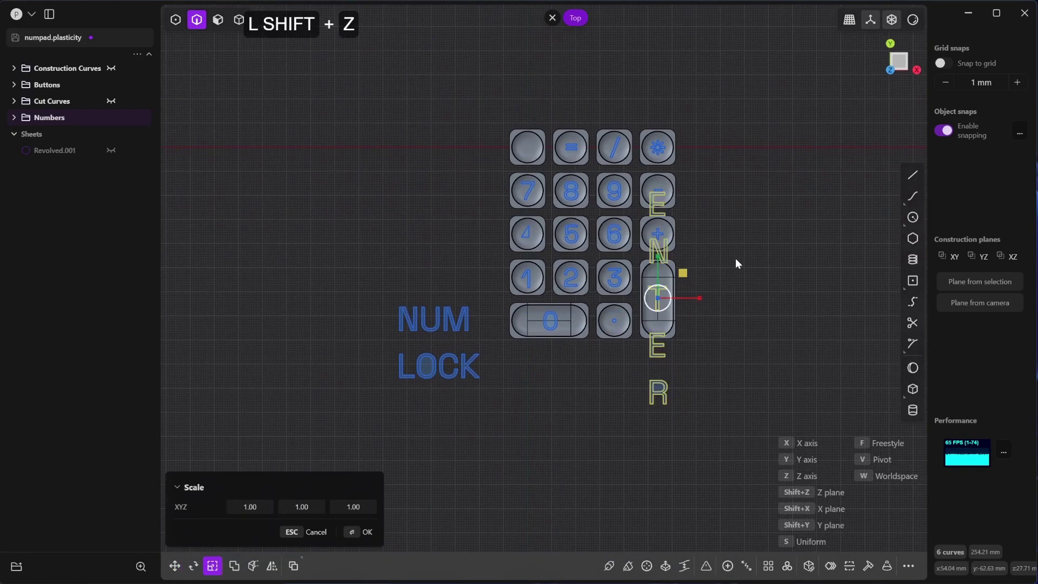
scroll(680, 309, up, 8)
scroll(644, 310, up, 1)
click(644, 310)
scroll(703, 370, down, 6)
Step: Move the NUM LOCK curves onto the center of the first key in the top row
click(357, 359)
key(g)
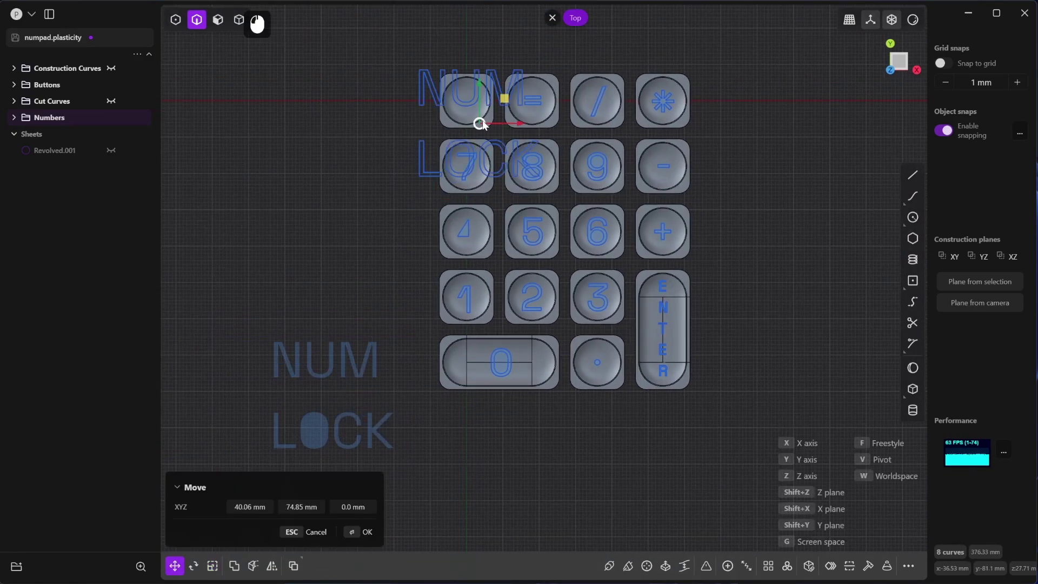
scroll(480, 116, up, 3)
scroll(440, 107, down, 3)
click(463, 104)
Step: Scale the NUM LOCK curves down in the XY plane to fit inside the dish of their key
key(s)
scroll(478, 106, up, 3)
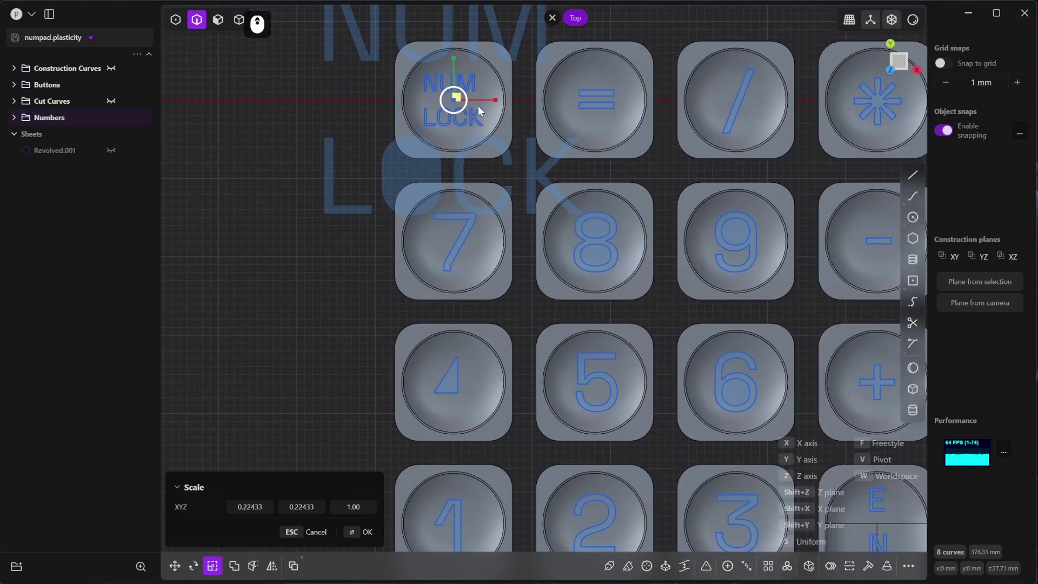
click(459, 106)
scroll(459, 106, down, 5)
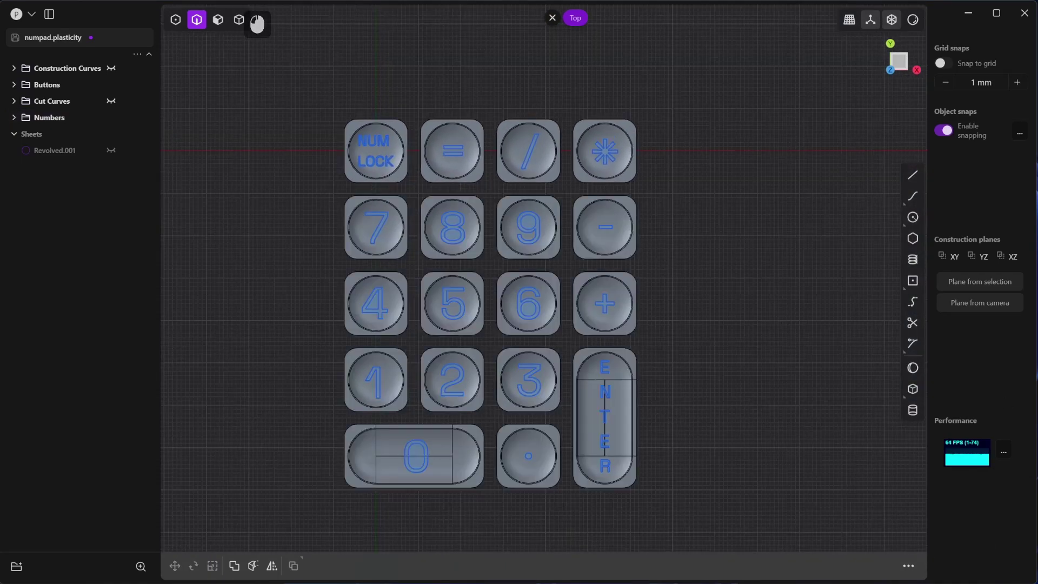
Step: Try to imprint the curves of 7 and 8 onto the second key of the second row with the Vector method
scroll(348, 223, up, 3)
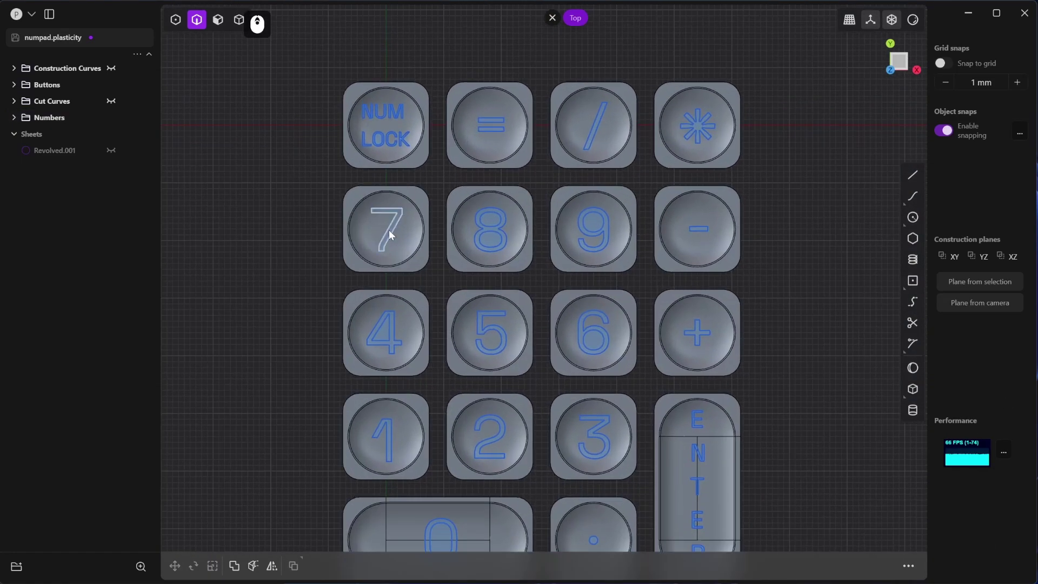
click(391, 230)
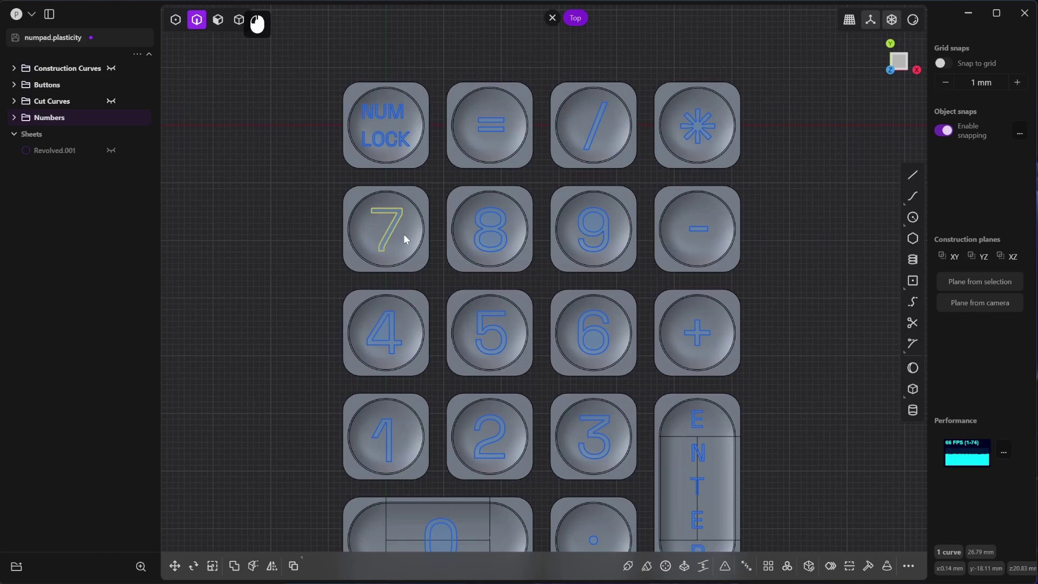
shift+click(496, 248)
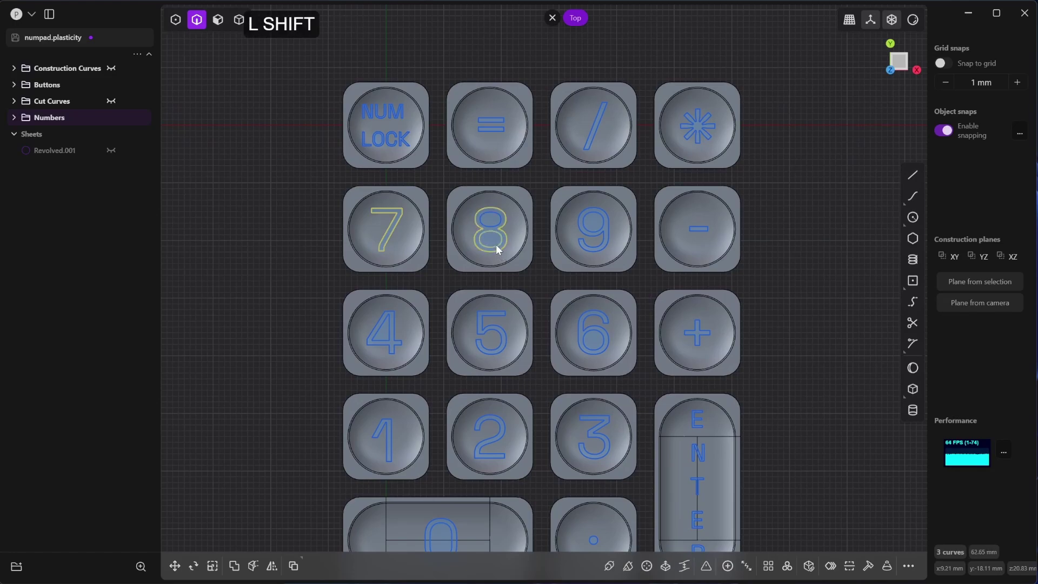
shift+click(498, 229)
middle_drag(784, 291, 777, 245)
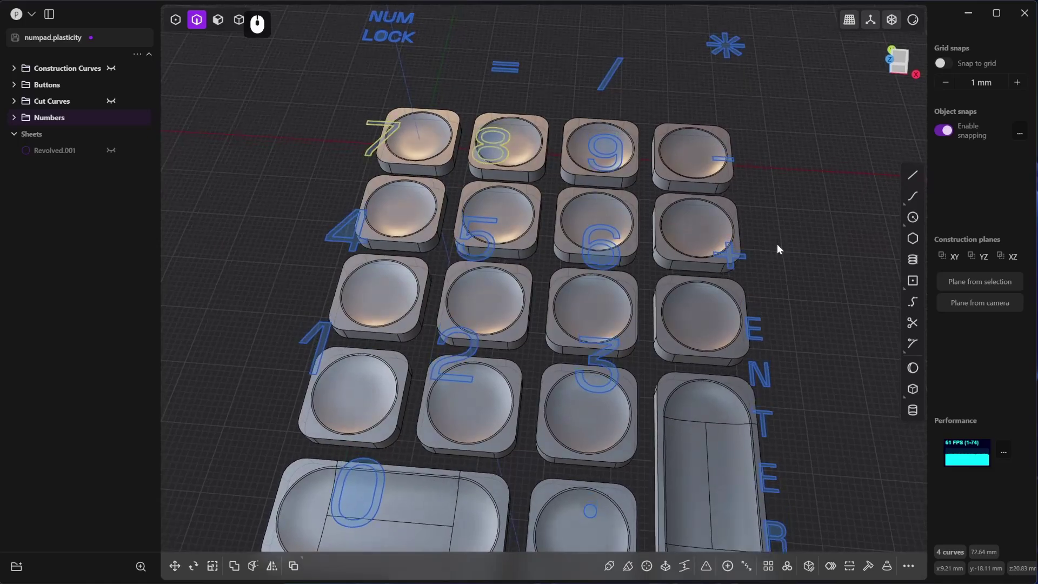
key(shift+i)
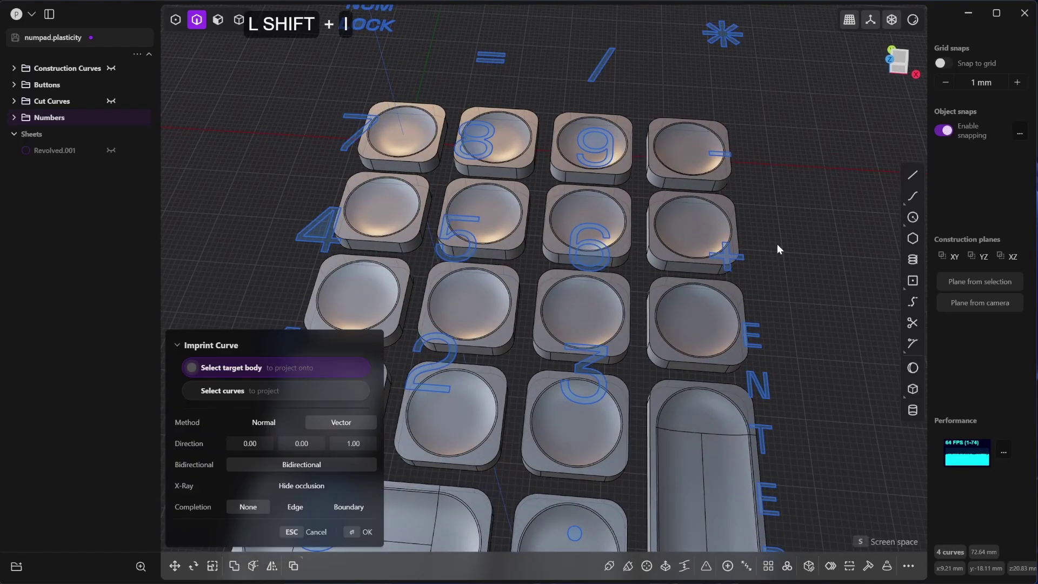
click(505, 216)
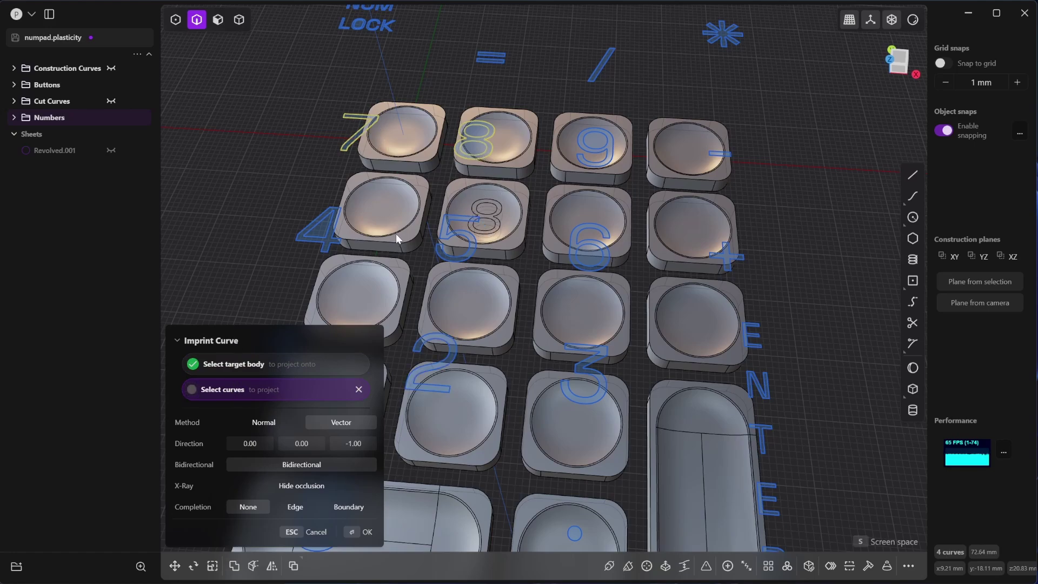
key(shift)
click(317, 533)
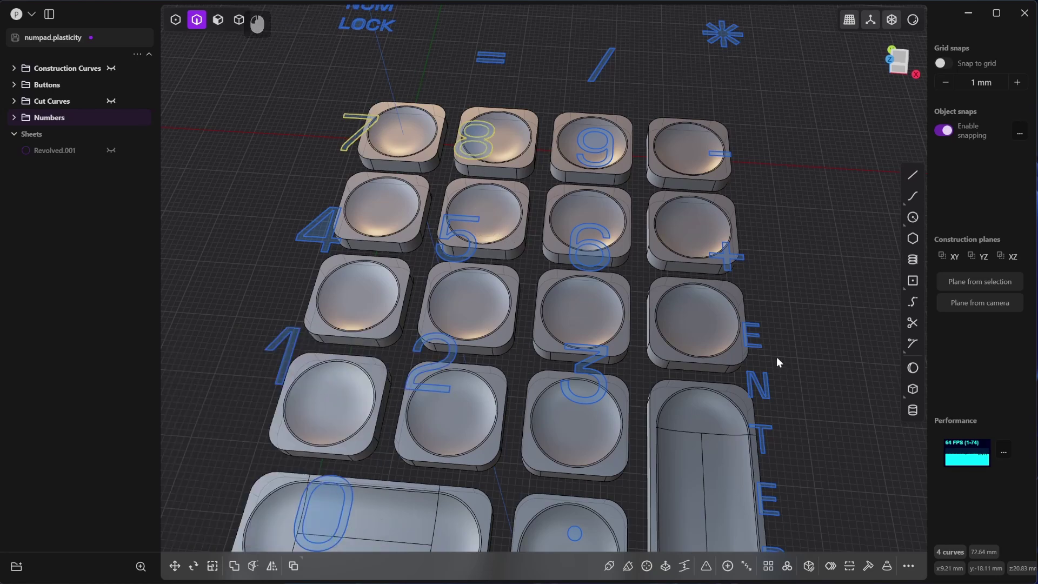
Step: Select the underside faces of all 18 keys and move them 8.13 mm downward along Z to make the keys taller
scroll(776, 357, down, 5)
mouse_move(820, 354)
middle_down()
mouse_move(822, 372)
mouse_move(822, 355)
middle_up()
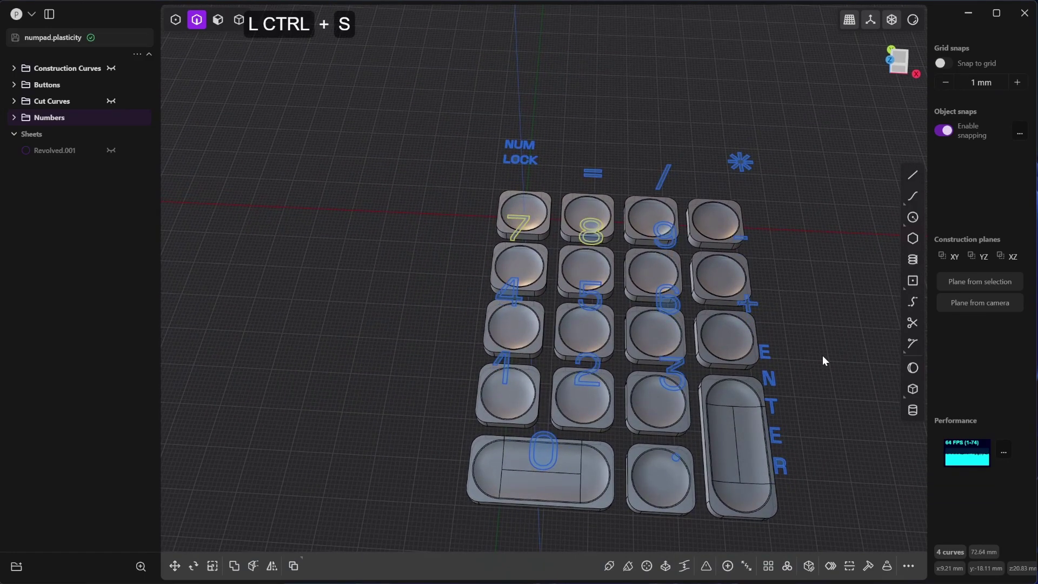
key(KP_3)
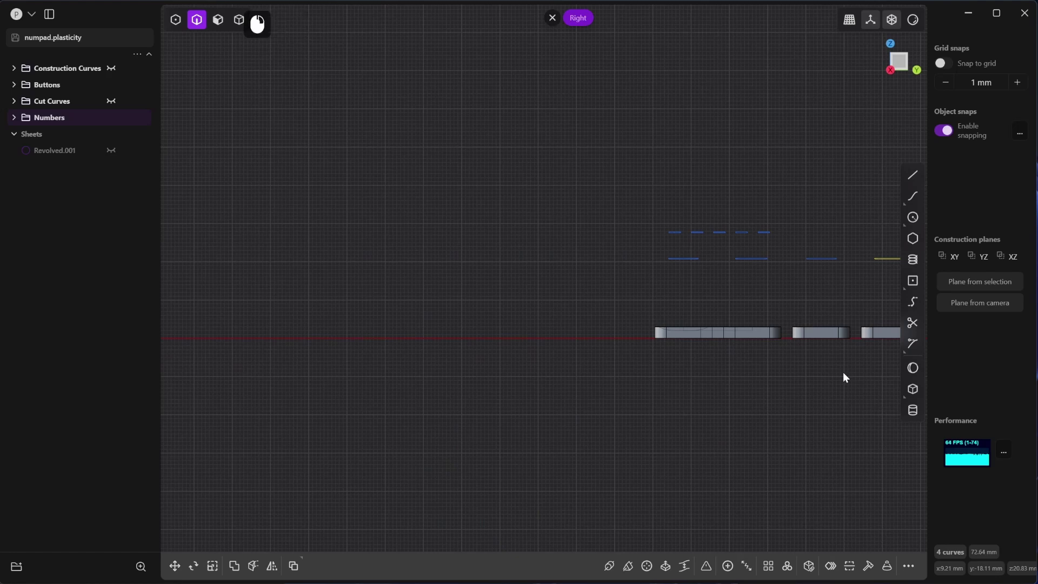
middle_drag(843, 373, 492, 364)
key(3)
shift+click(492, 364)
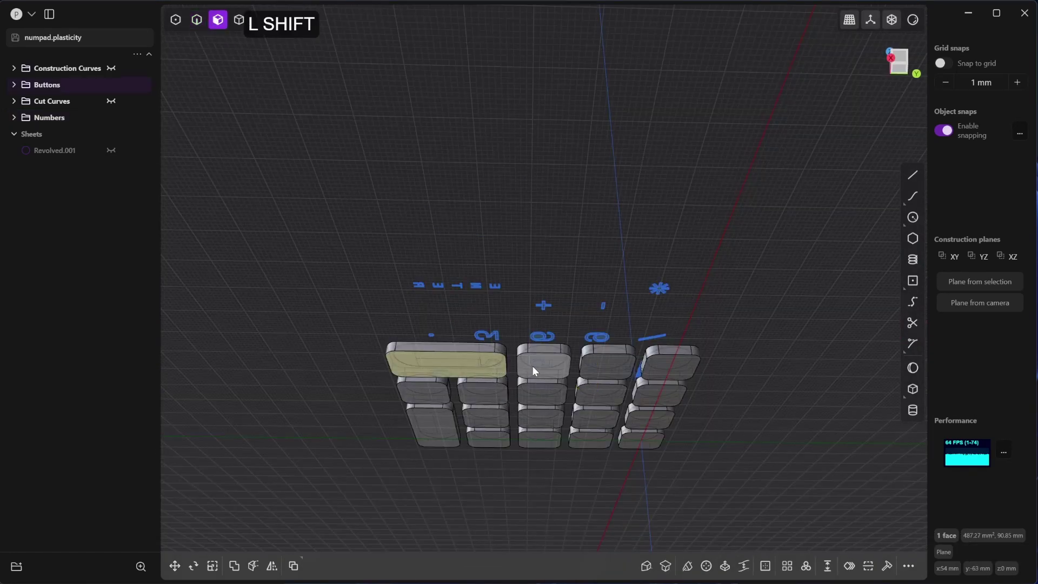
shift+click(543, 365)
shift+click(603, 366)
shift+click(675, 372)
shift+click(660, 392)
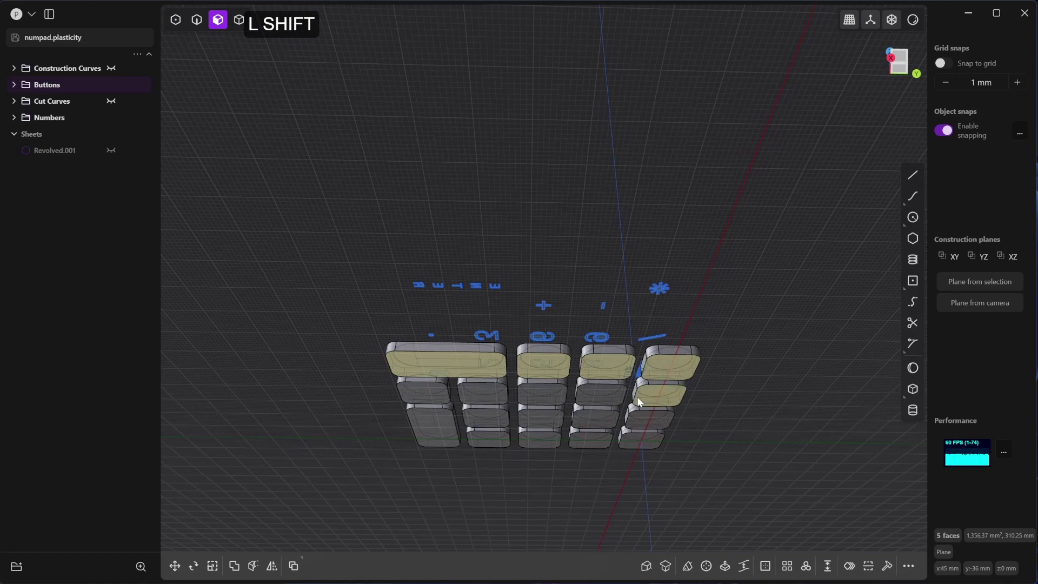
shift+click(602, 394)
shift+click(547, 395)
shift+click(486, 397)
shift+click(429, 397)
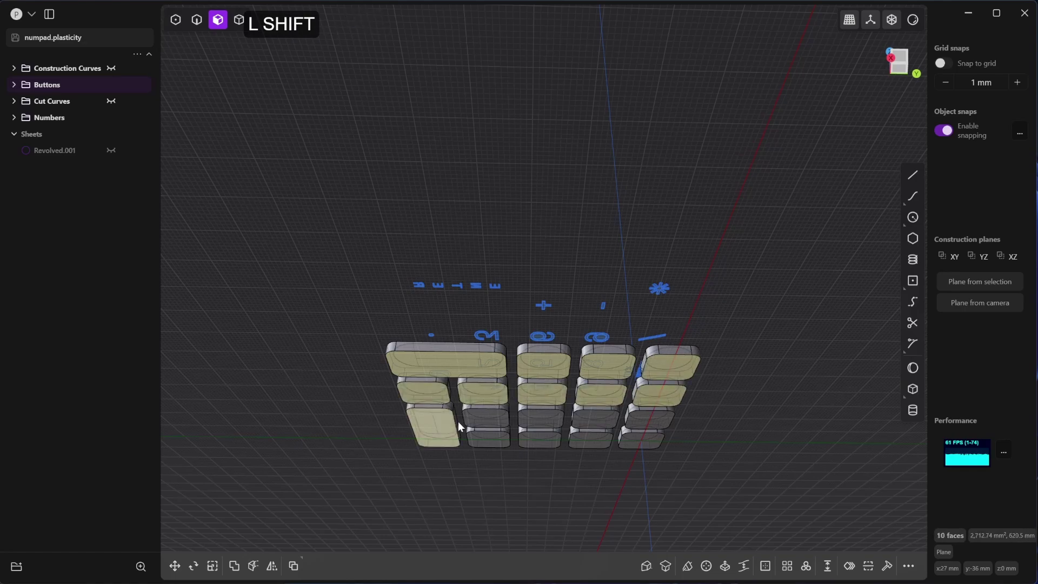
shift+click(449, 426)
shift+click(484, 437)
shift+click(485, 415)
shift+click(538, 415)
shift+click(544, 439)
shift+click(595, 416)
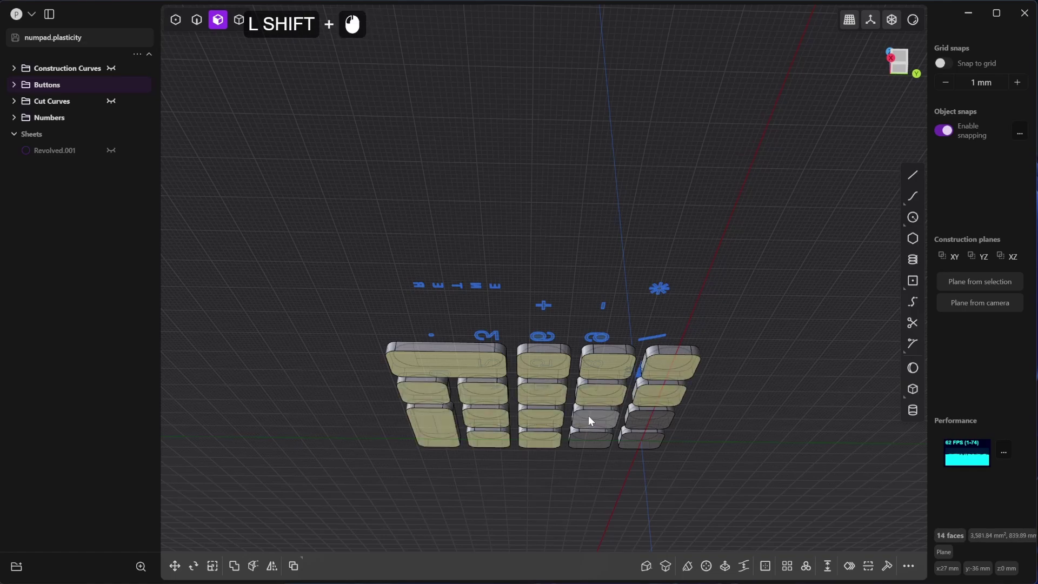
shift+click(591, 438)
shift+click(651, 418)
shift+click(635, 441)
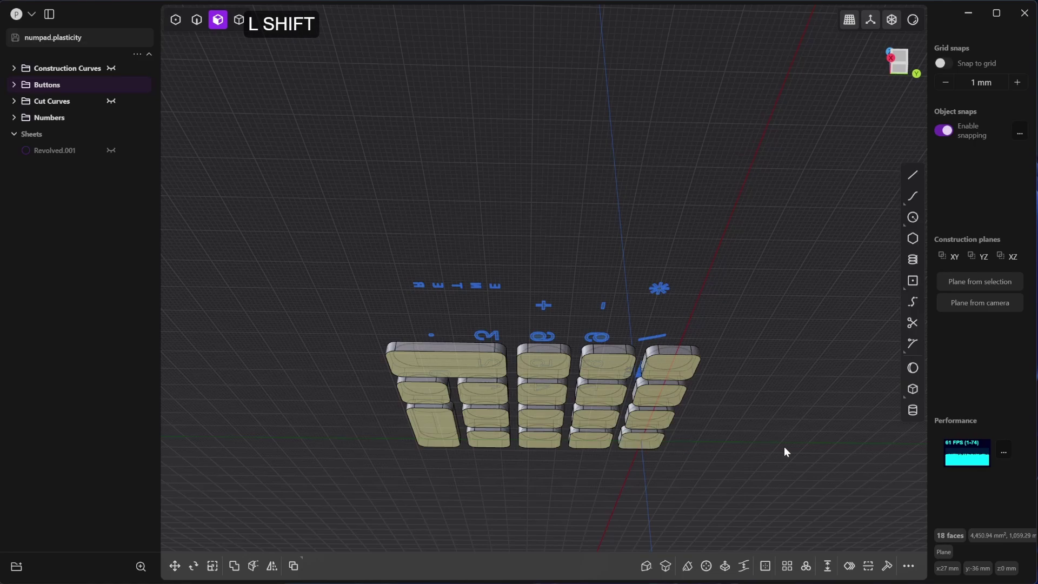
key(KP_3)
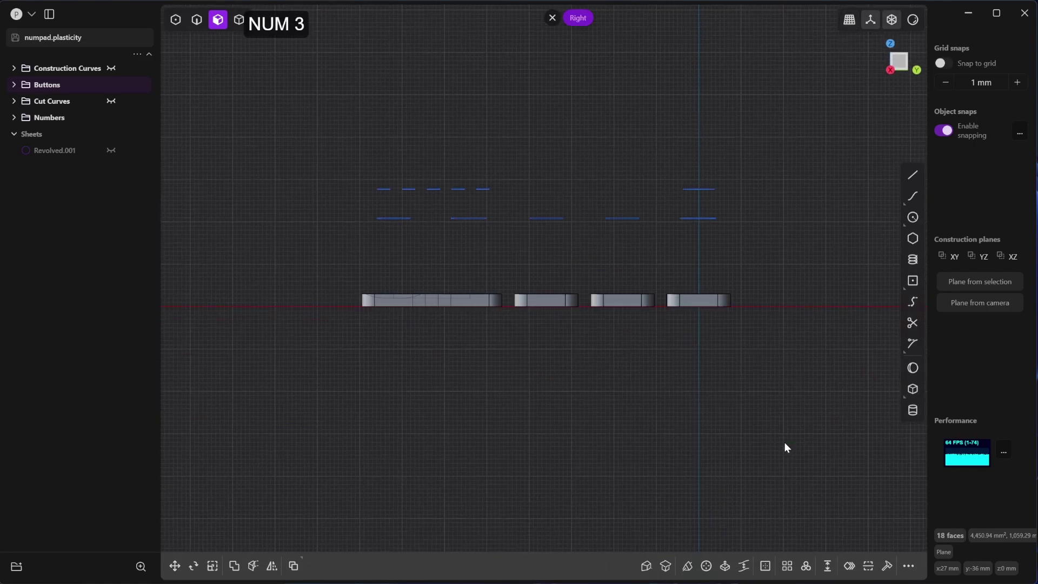
middle_drag(694, 389, 693, 354)
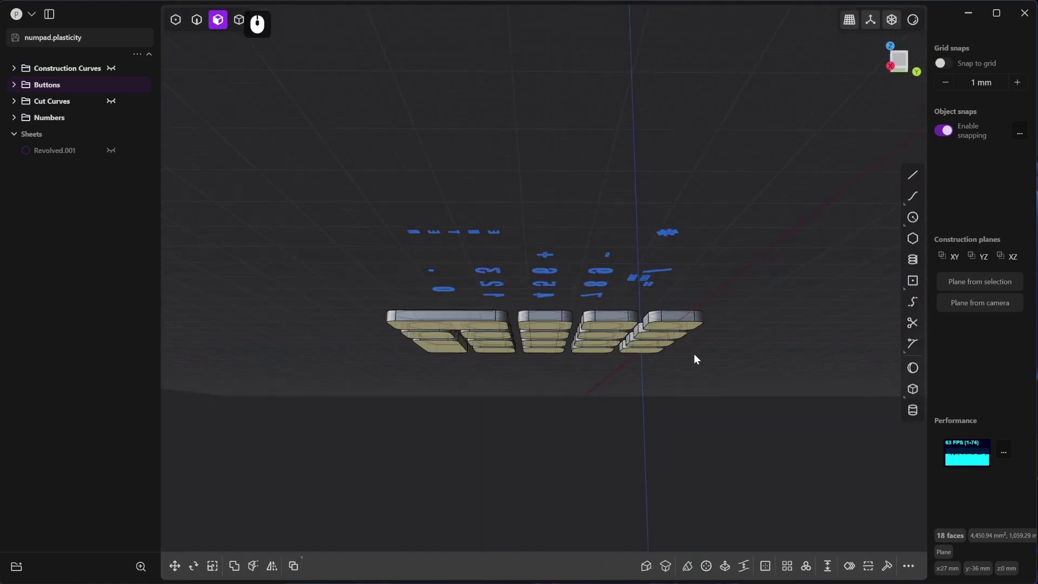
key(g)
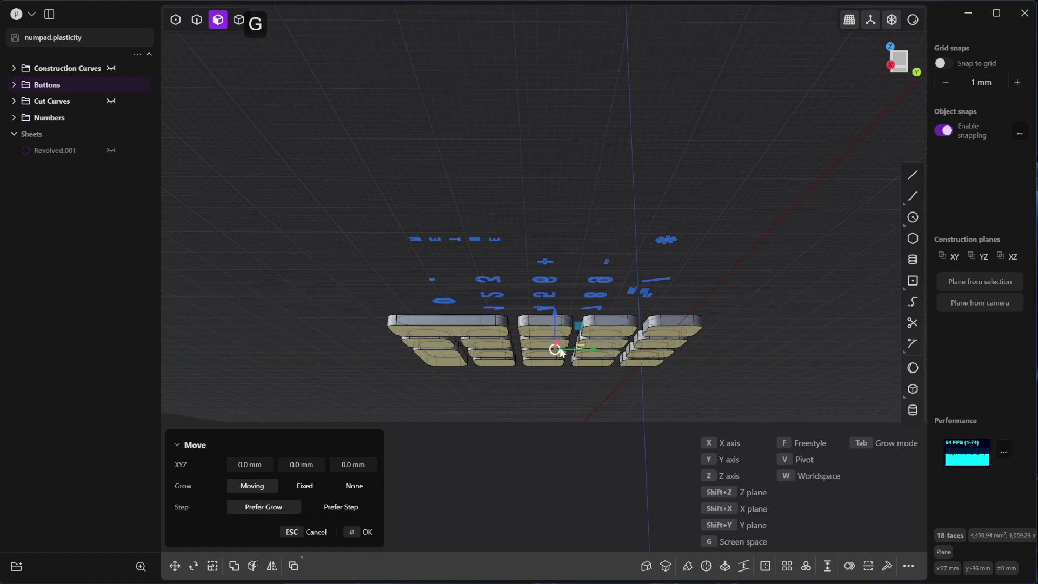
key(KP_3)
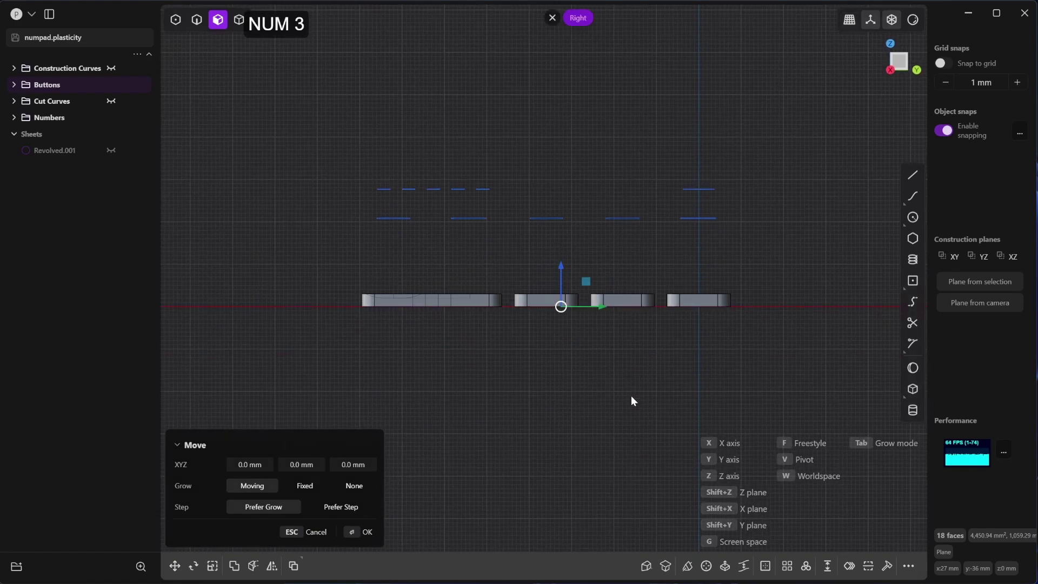
drag(560, 273, 563, 301)
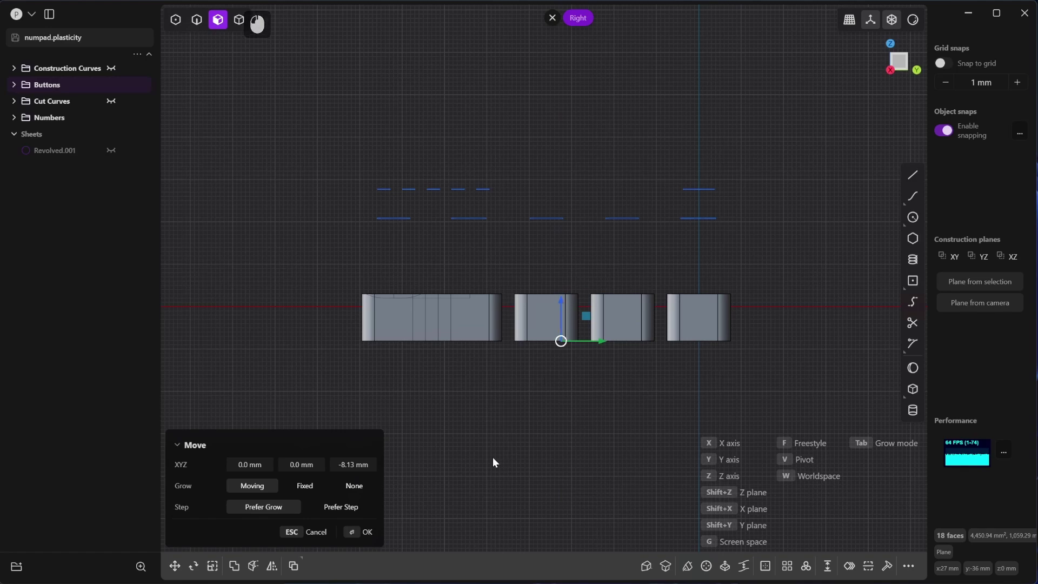
click(366, 532)
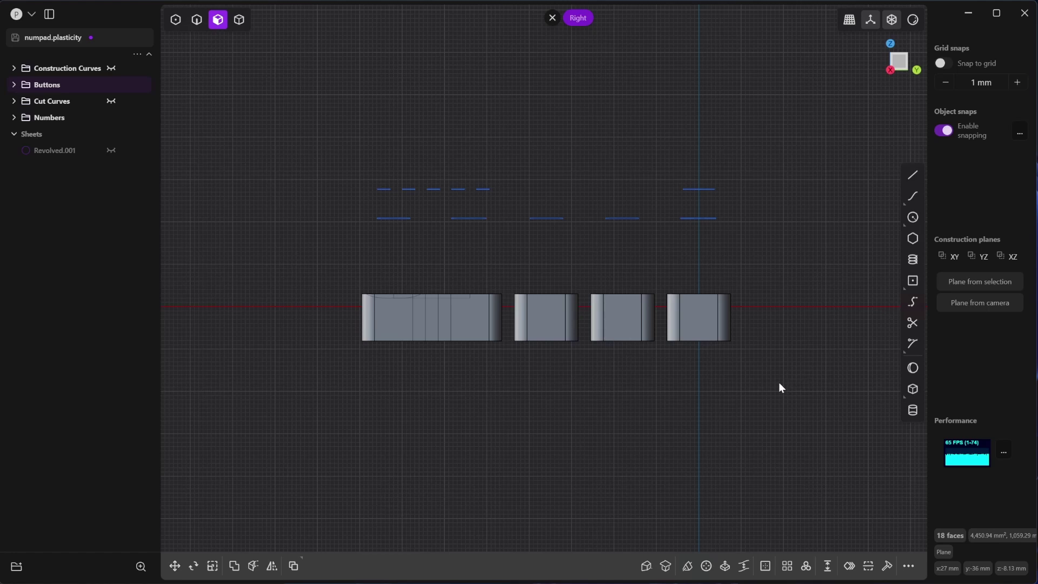
Step: Draw a thin rectangle about 96 by 3 mm in the front view, spanning the lower part of the keys and overhanging both sides
middle_drag(778, 387, 781, 457)
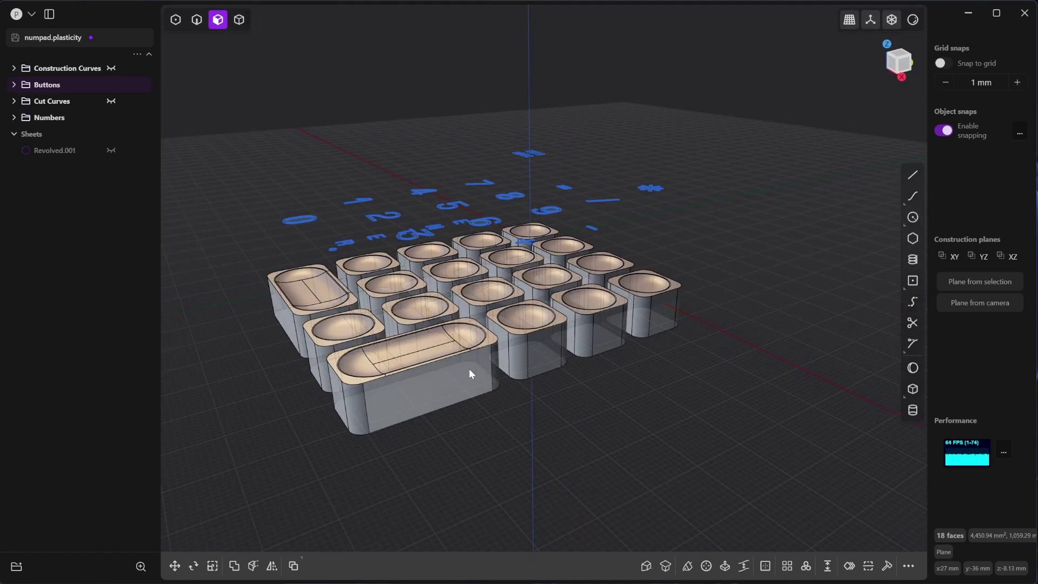
scroll(846, 316, down, 4)
middle_drag(756, 320, 711, 322)
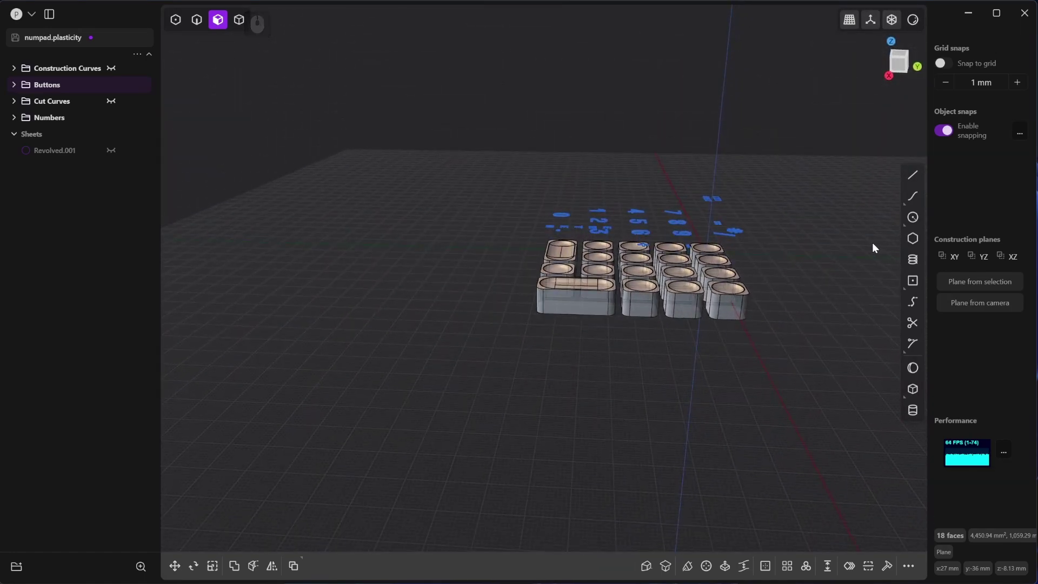
key(KP_1)
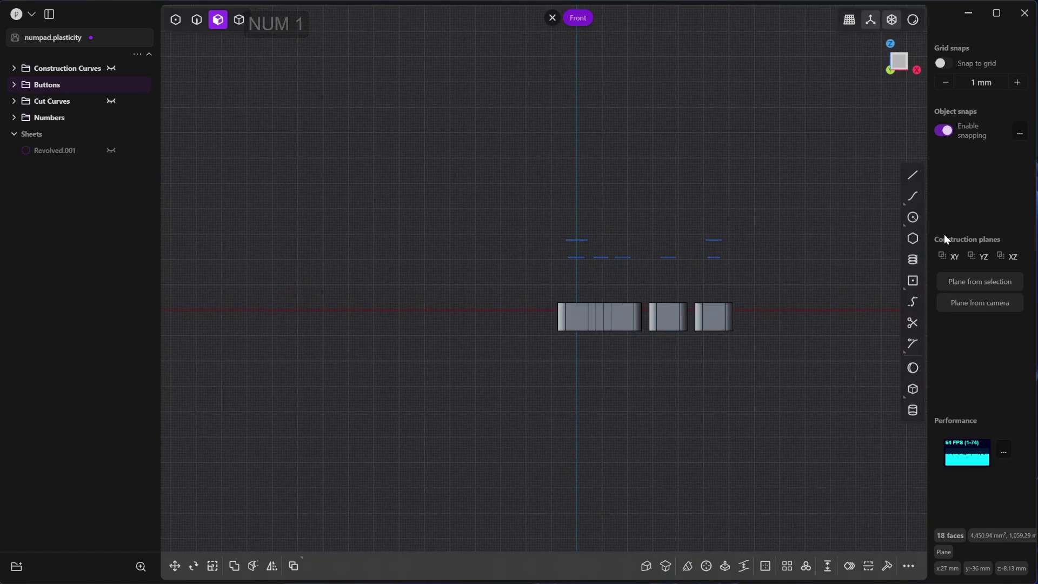
drag(915, 286, 891, 260)
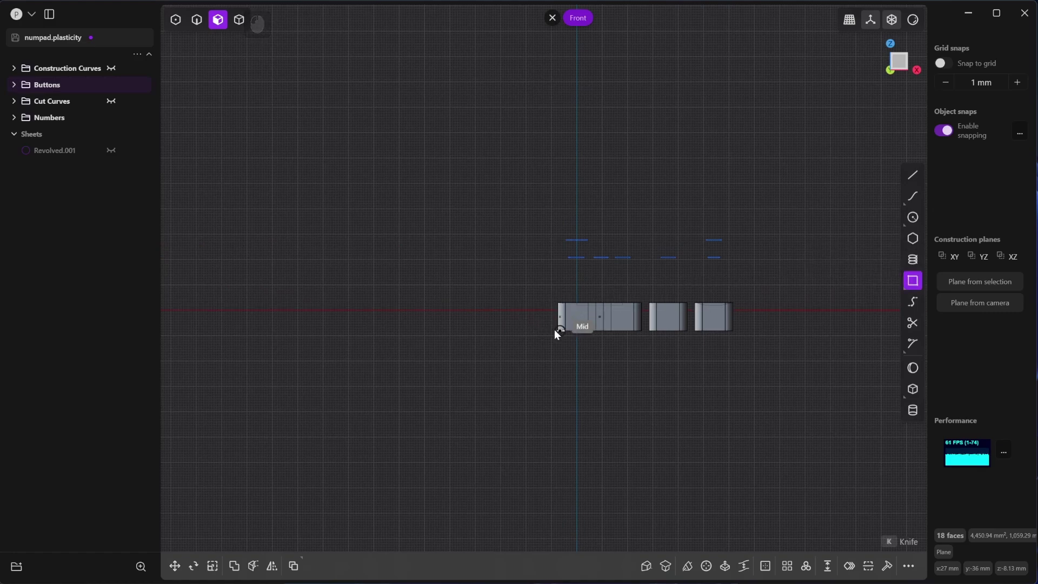
click(522, 329)
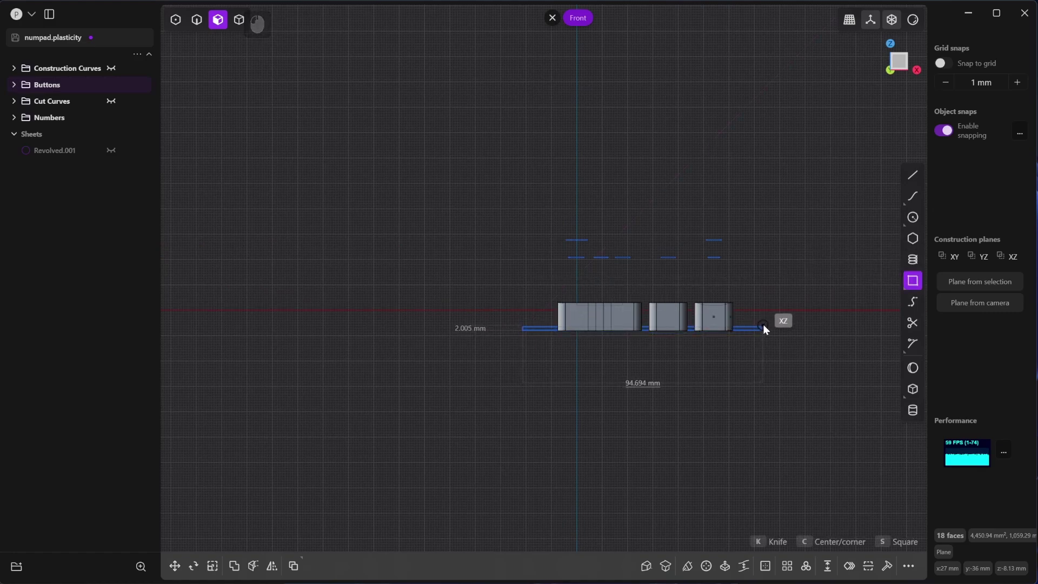
click(767, 322)
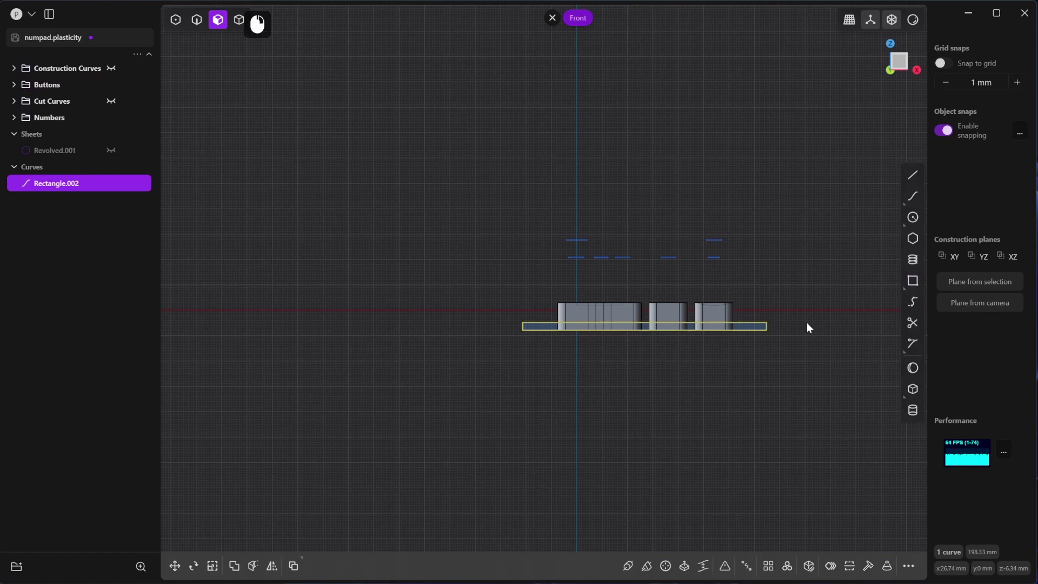
Step: Move the thin rectangle 32.14 mm along Y so it sits clear behind the last row of keys
middle_drag(807, 323, 641, 358)
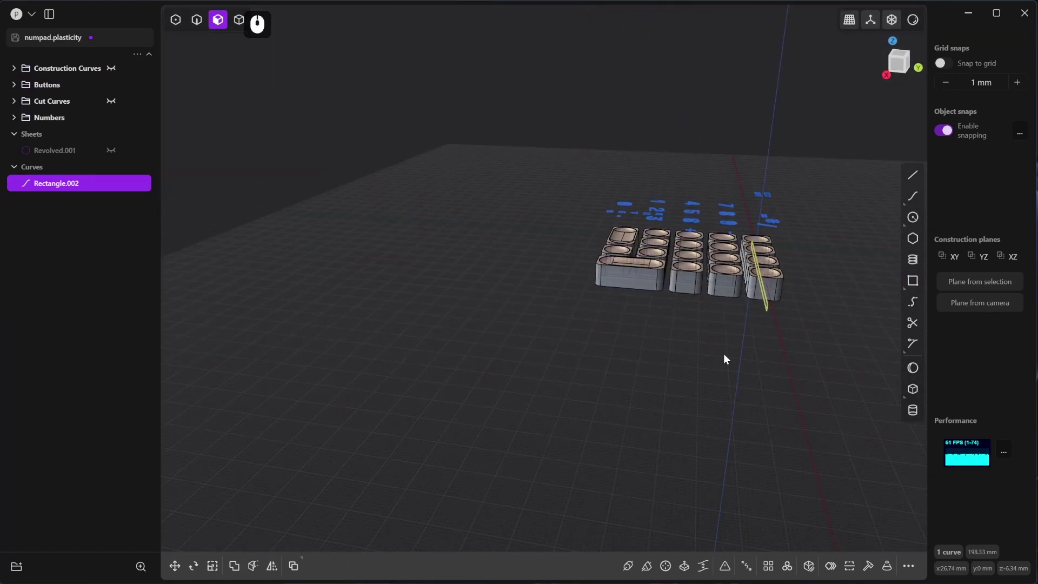
key(g)
drag(797, 284, 867, 282)
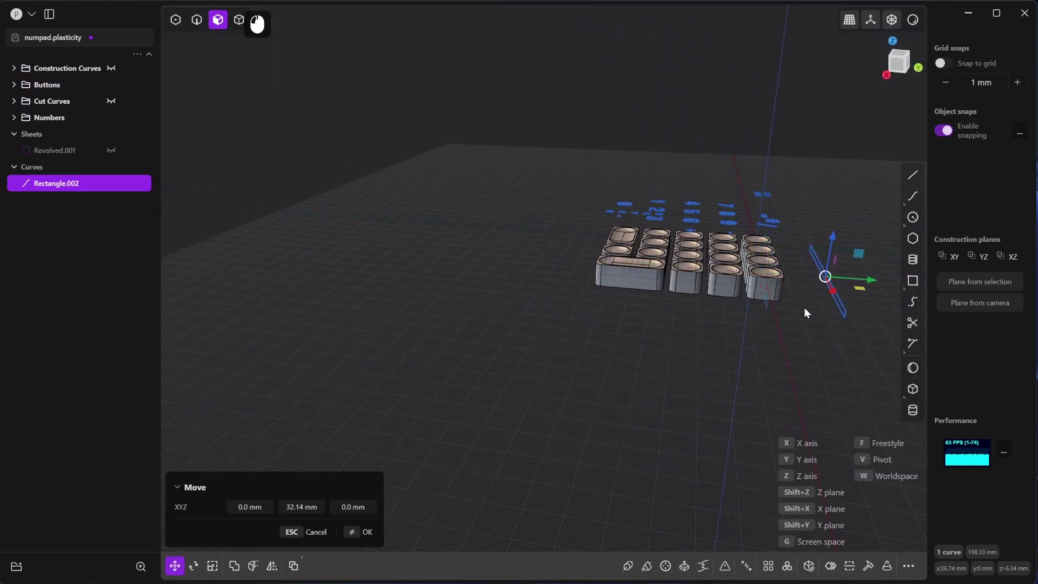
click(768, 362)
Step: Extrude the rectangle's region 124.09 mm across the whole keypad to form a base plate around the keys
key(3)
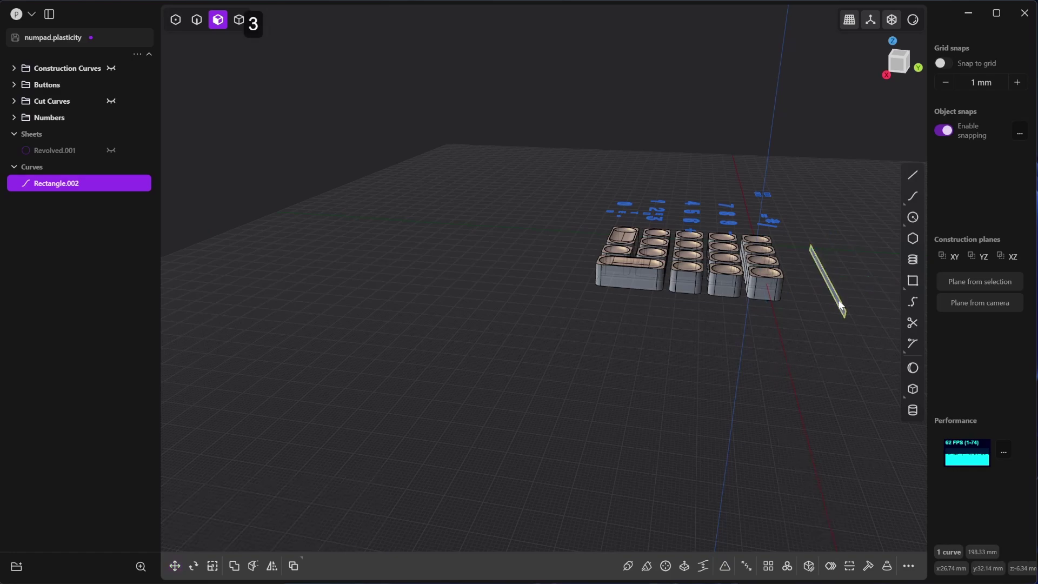
click(839, 301)
key(e)
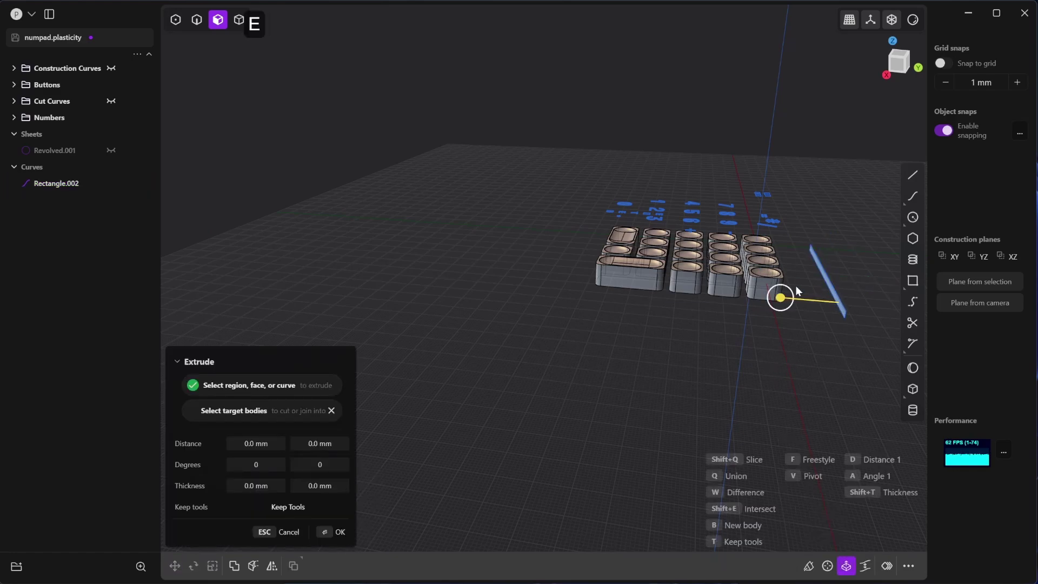
drag(781, 297, 519, 294)
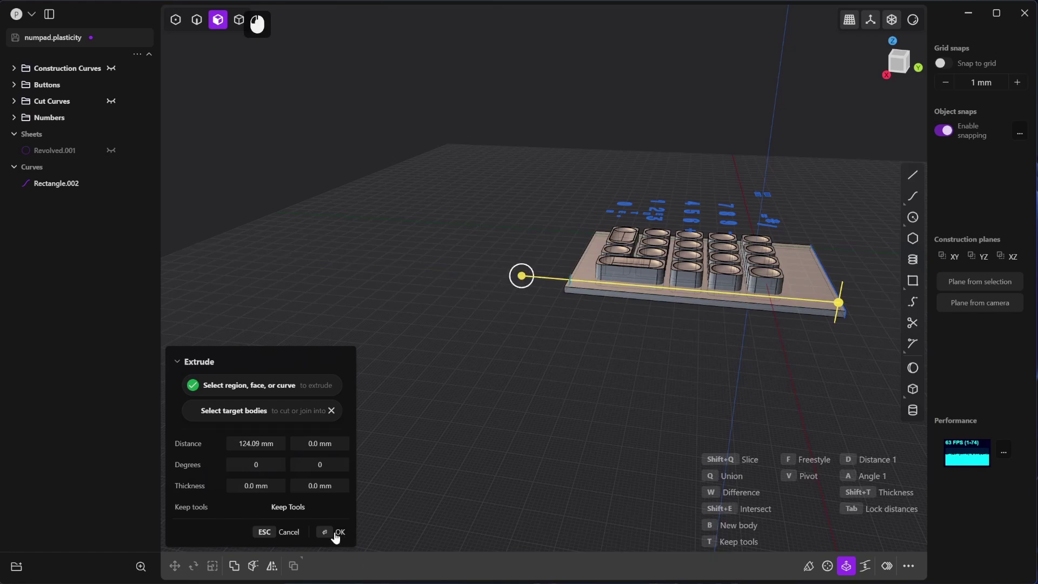
click(337, 533)
middle_drag(653, 375, 674, 370)
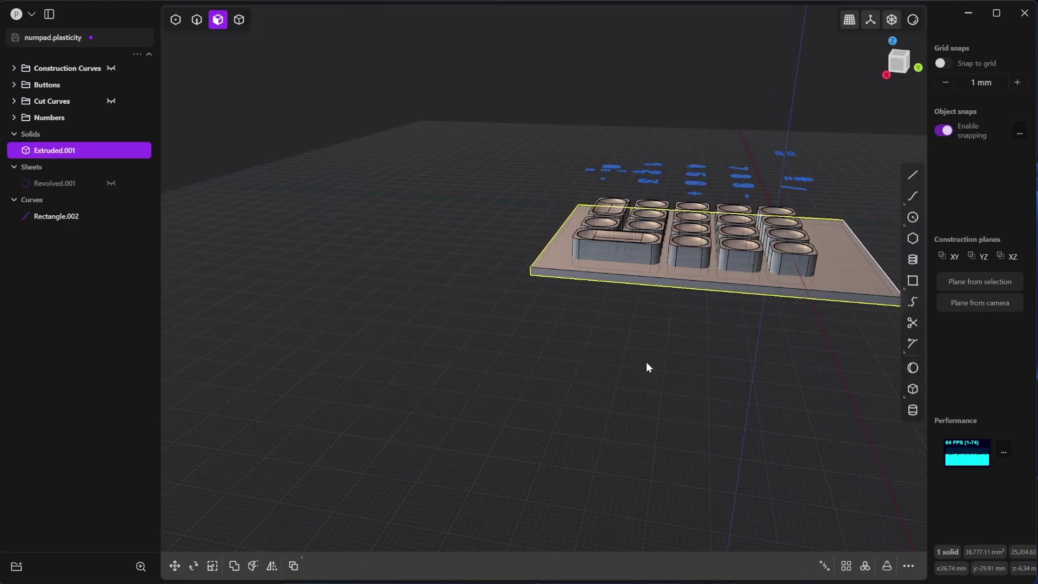
Step: Union all 18 keys with the base plate as the target body in a Boolean, making one solid
middle_drag(664, 356, 472, 305)
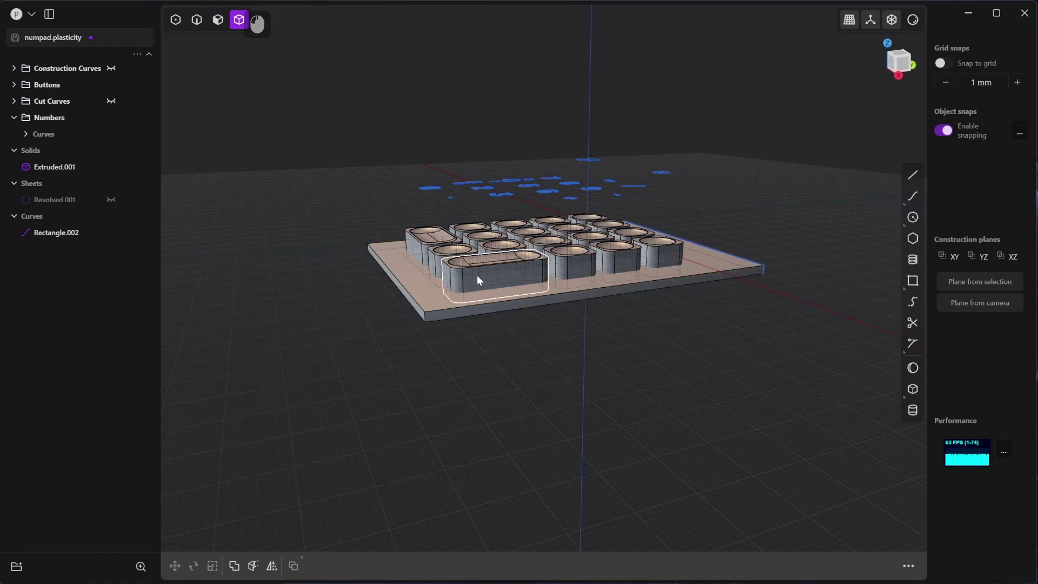
middle_drag(567, 274, 568, 277)
scroll(567, 274, up, 2)
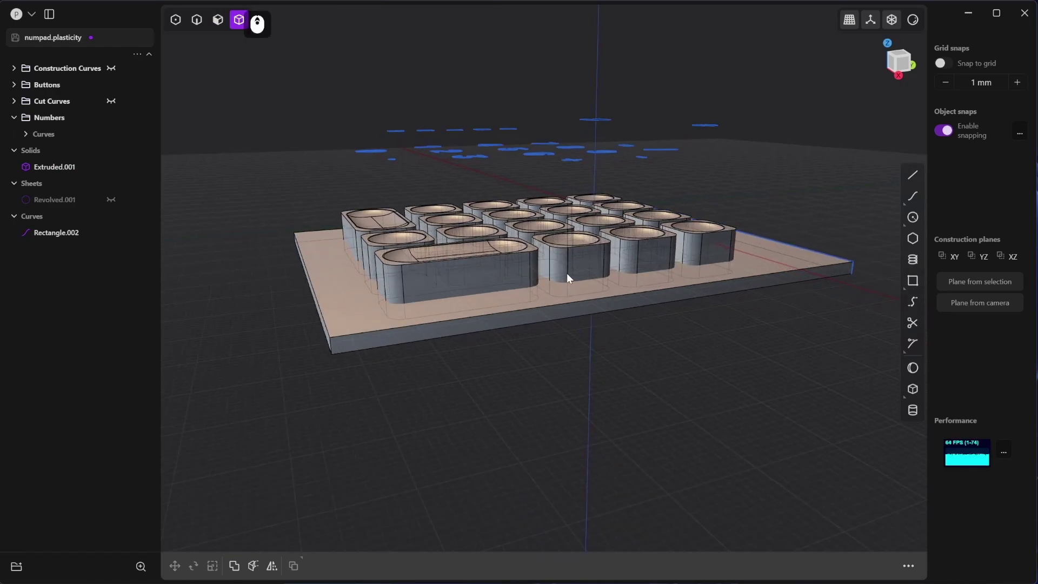
click(14, 84)
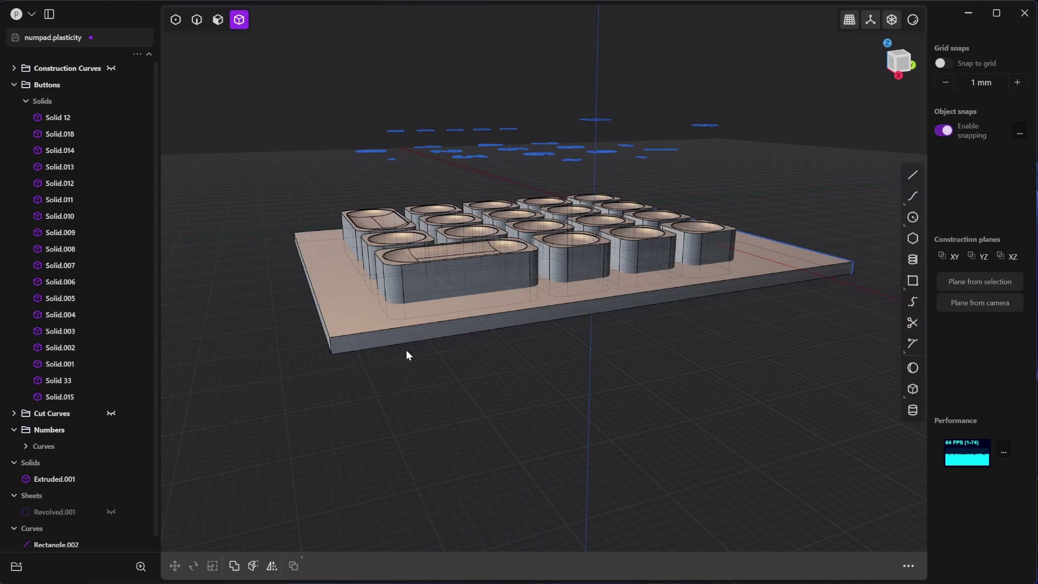
click(368, 330)
key(shift+b)
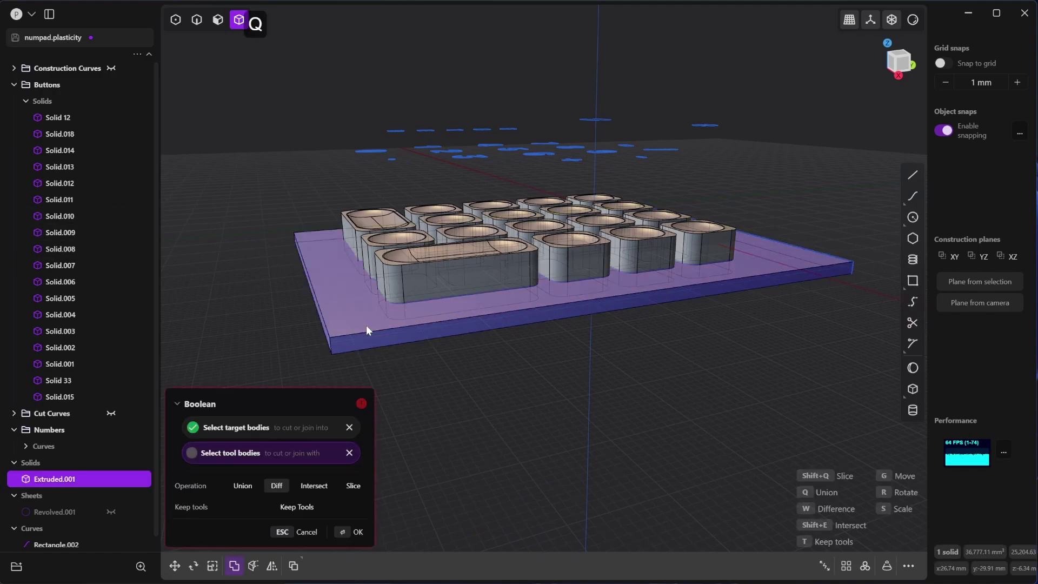
middle_drag(443, 277, 418, 288)
shift+click(431, 280)
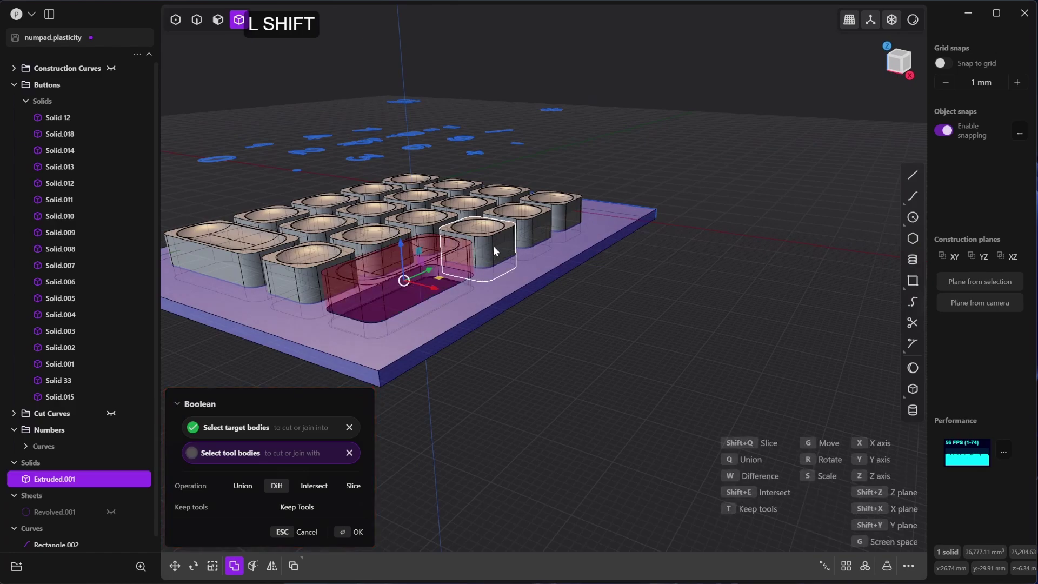
shift+click(490, 238)
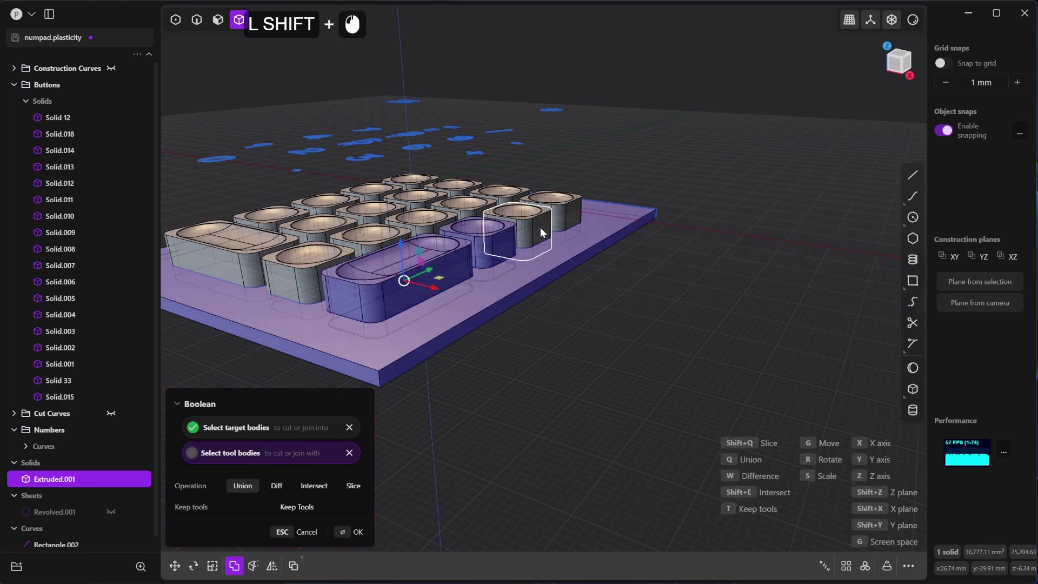
shift+click(518, 218)
shift+click(551, 206)
shift+click(500, 192)
shift+click(460, 203)
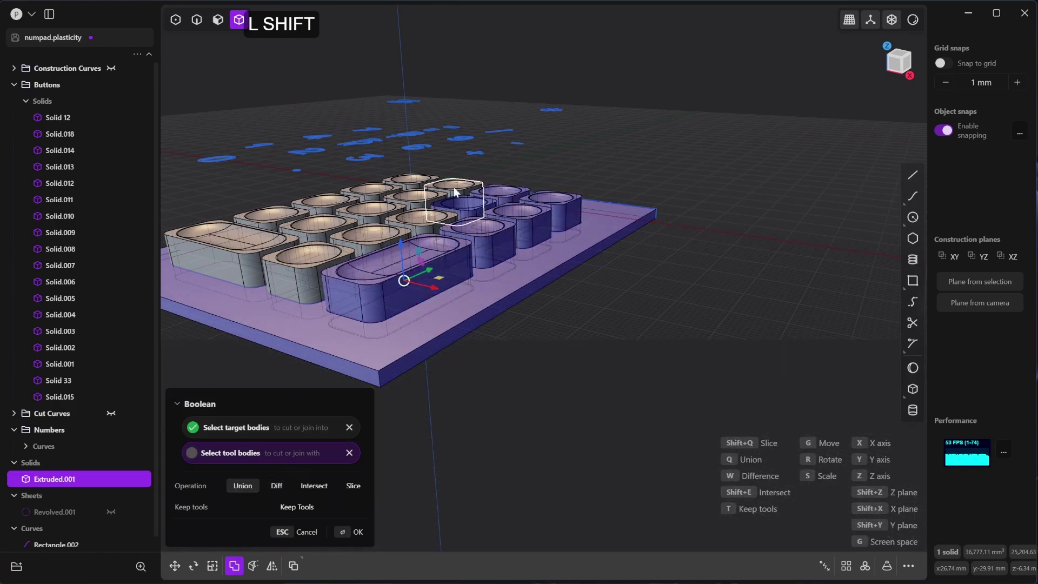
shift+click(453, 187)
shift+click(411, 179)
shift+click(369, 190)
shift+click(413, 200)
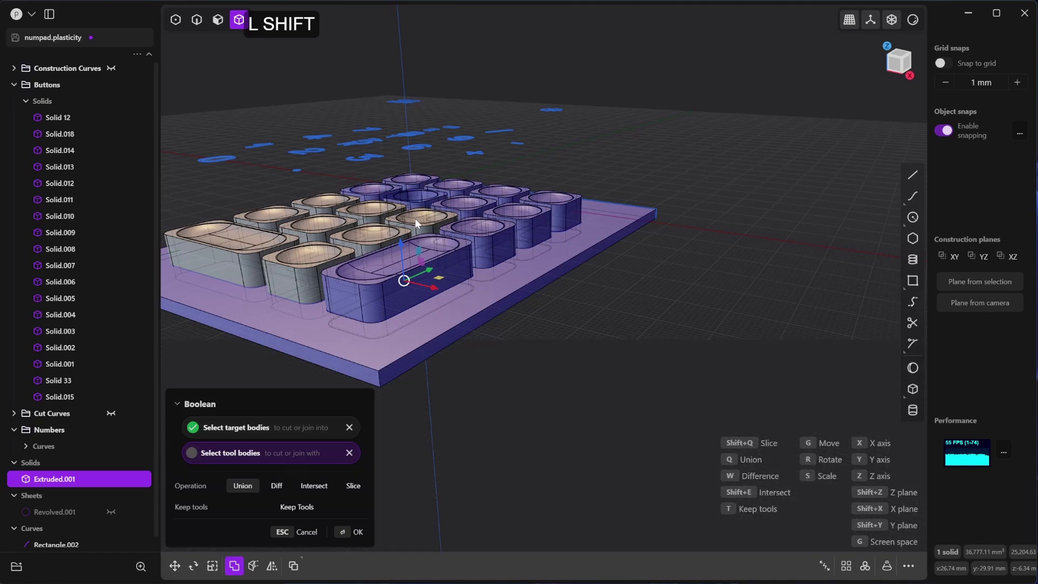
shift+click(414, 218)
shift+click(377, 211)
shift+click(324, 202)
shift+click(270, 214)
shift+click(296, 226)
shift+click(362, 238)
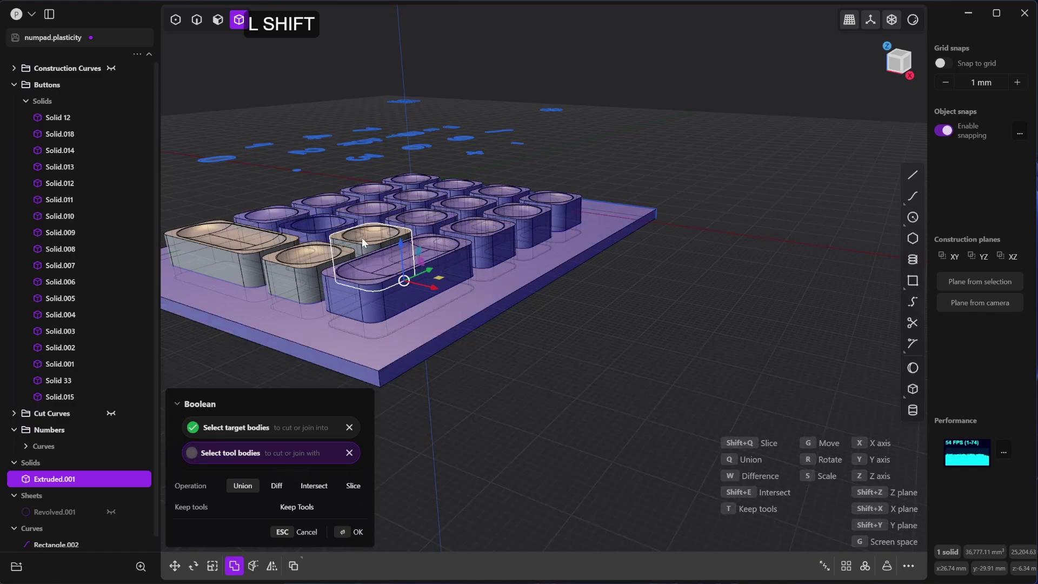
shift+click(311, 258)
shift+click(235, 251)
shift+middle_drag(549, 285, 619, 290)
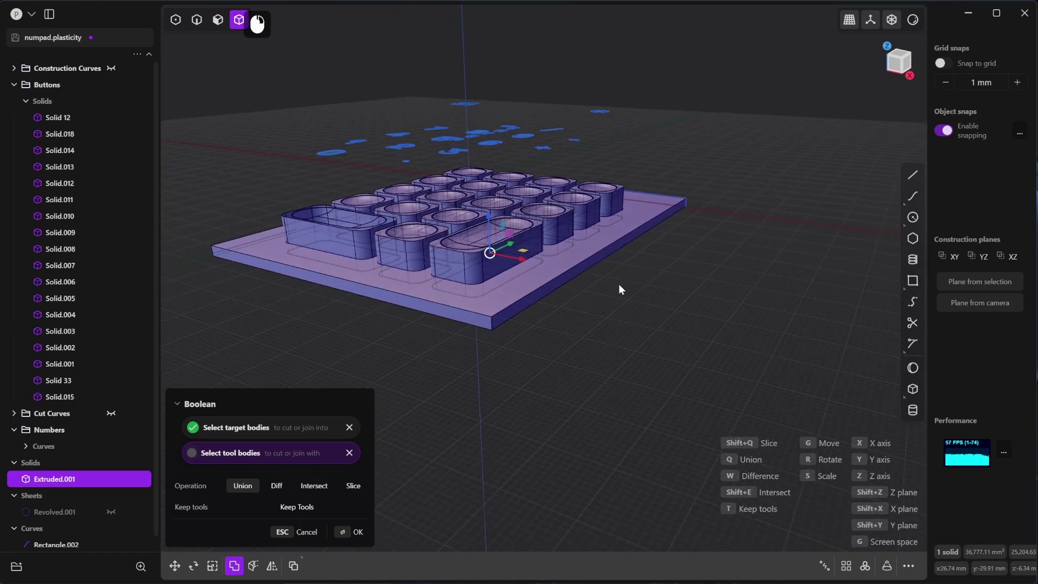
click(359, 533)
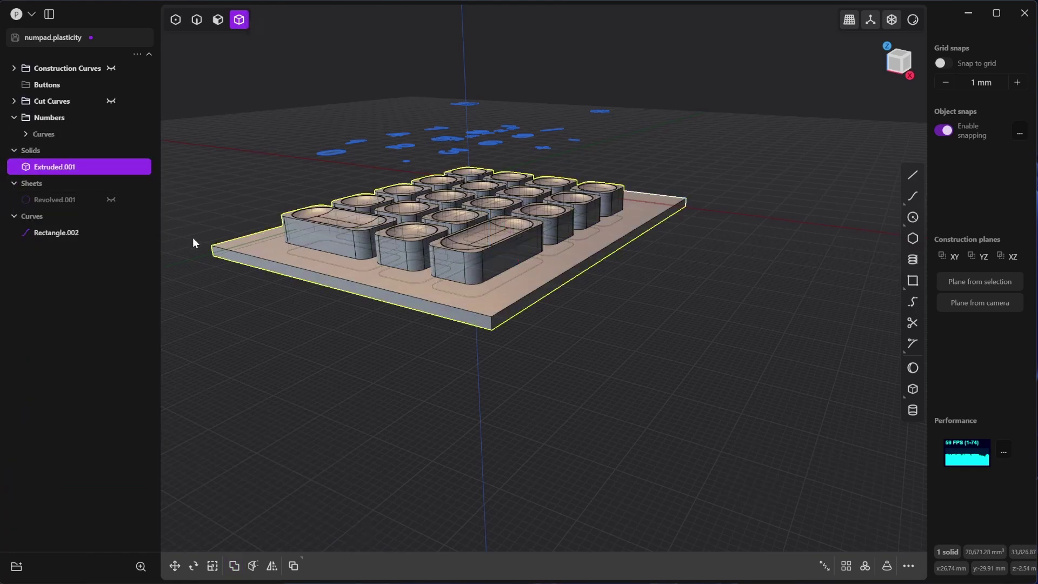
click(262, 350)
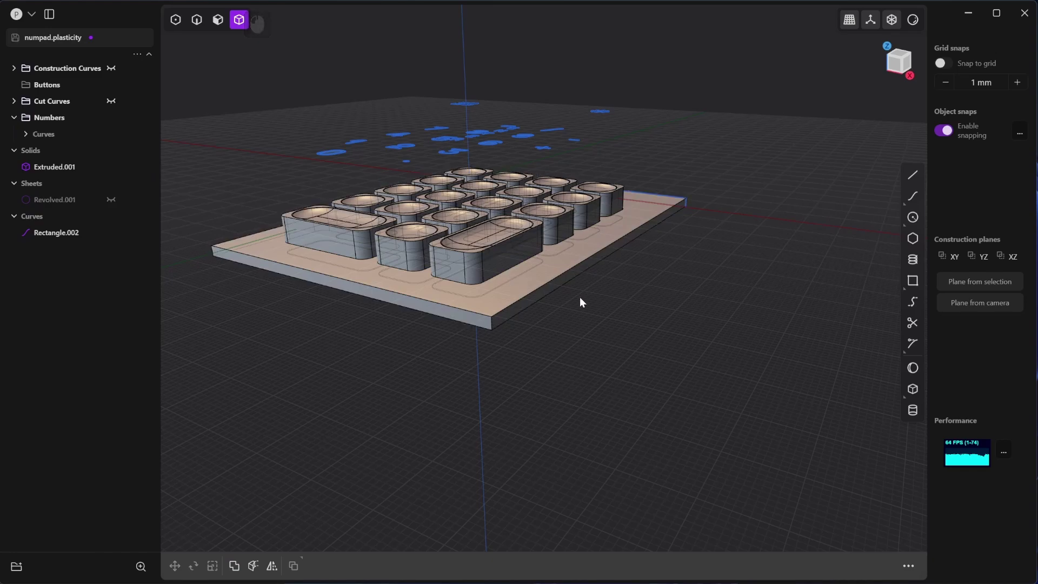
Step: Set up Imprint Curve on the combined keypad body with the NUM LOCK lettering, and turn on Hide occlusion
middle_drag(582, 302, 514, 294)
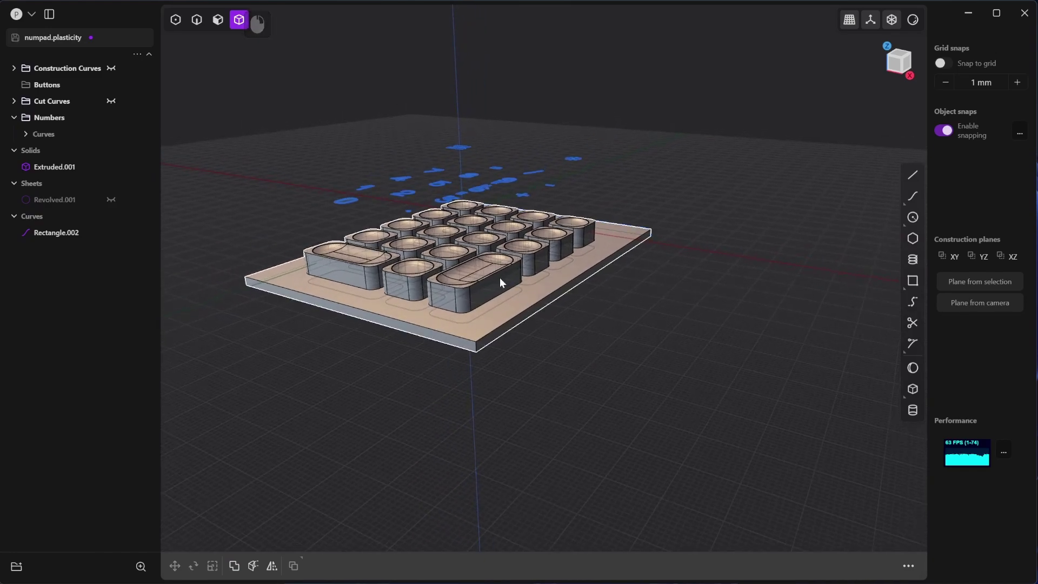
key(KP_7)
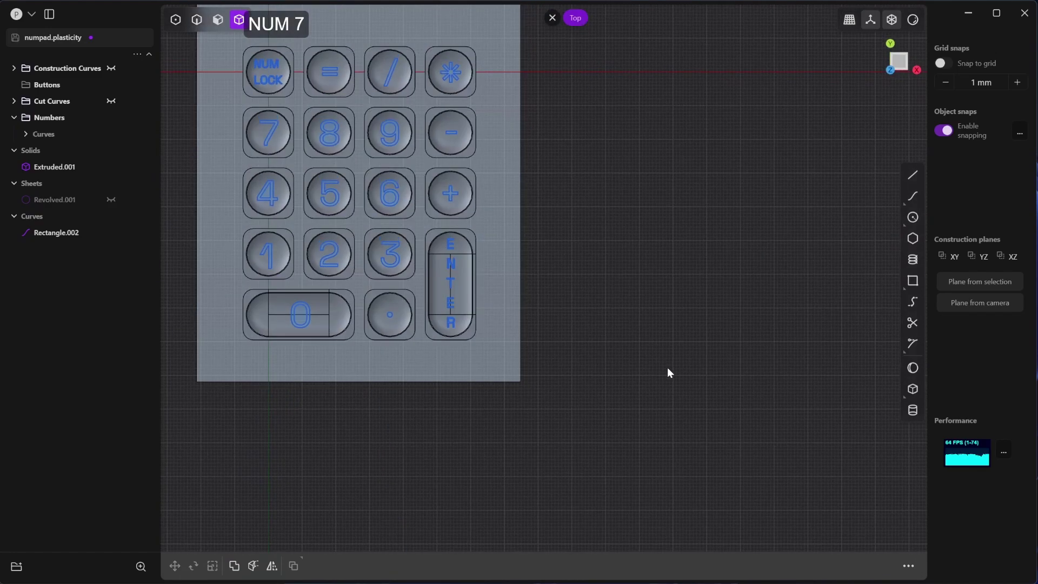
middle_drag(660, 352, 665, 500)
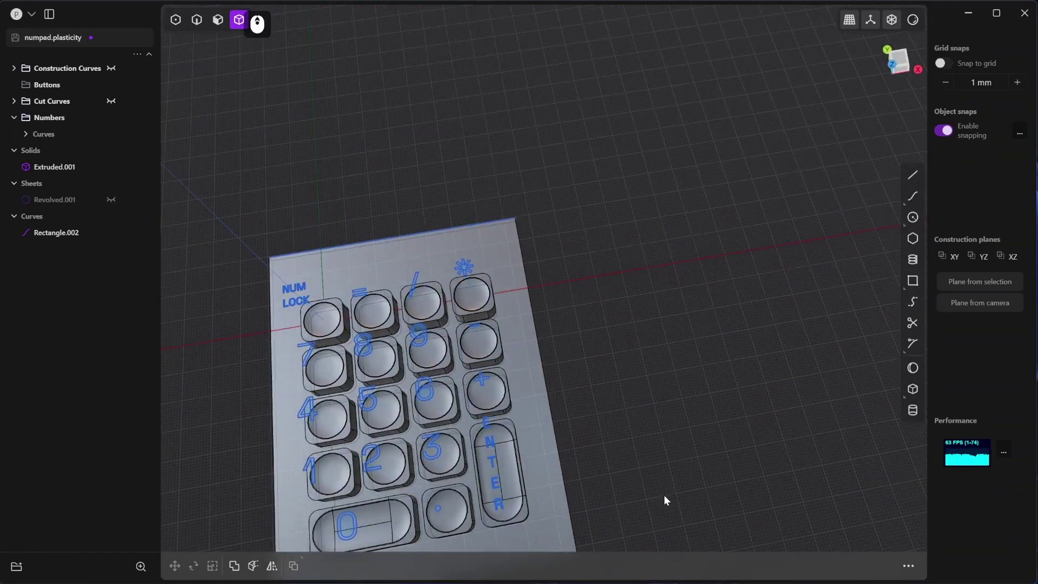
key(KP_7)
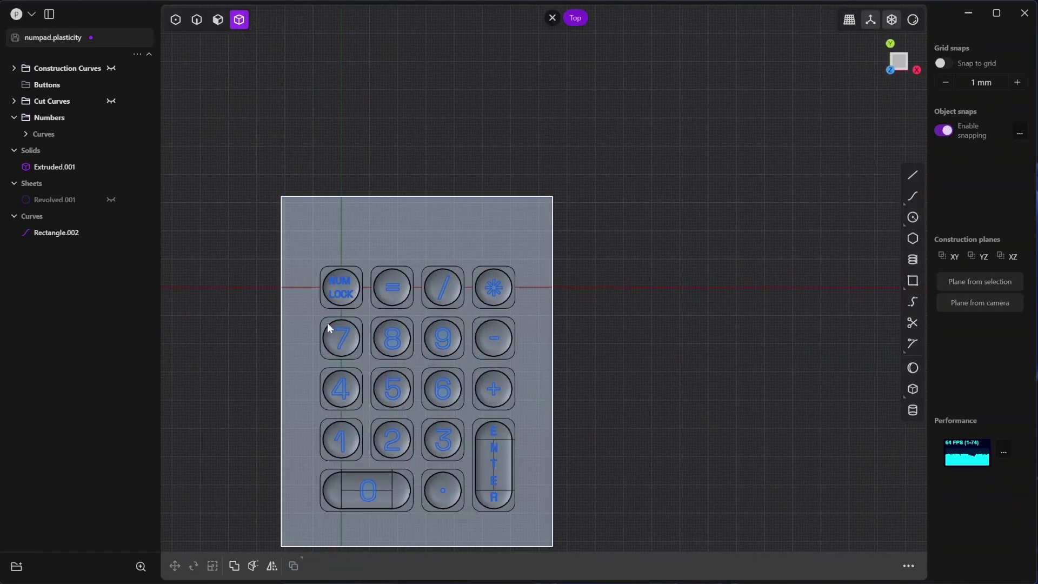
scroll(336, 336, up, 2)
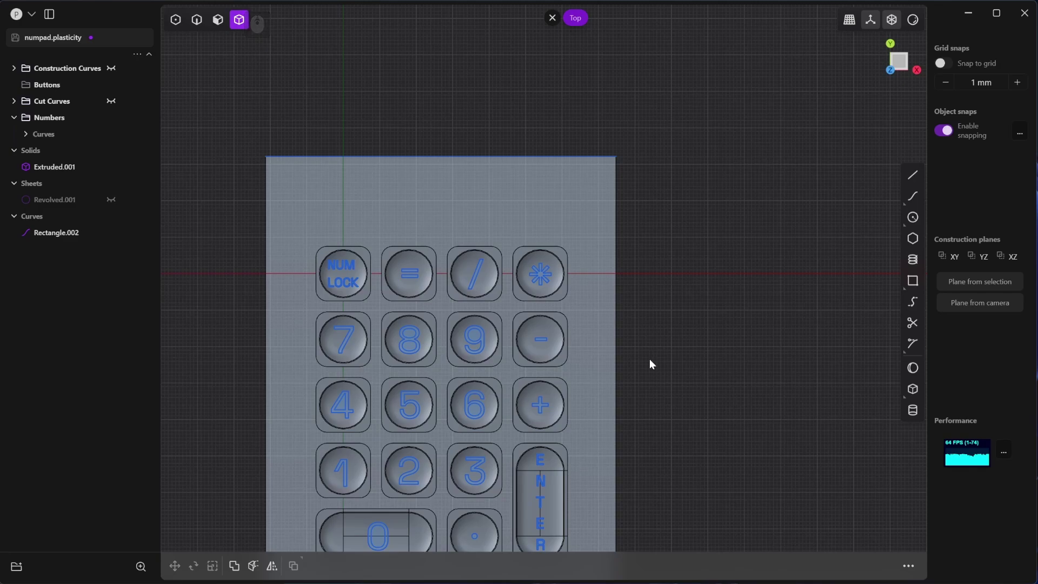
shift+middle_drag(650, 359, 725, 267)
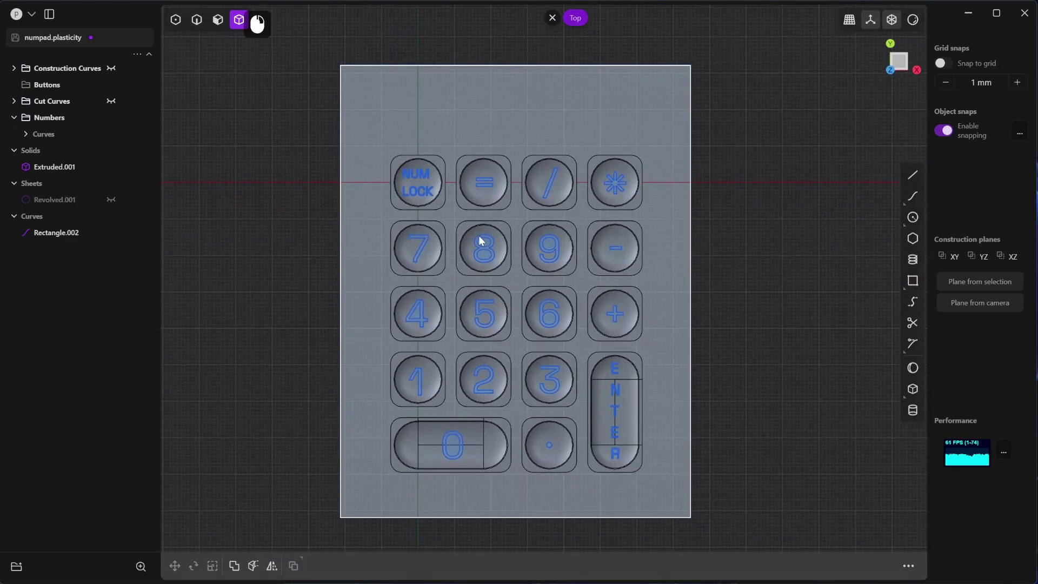
click(375, 245)
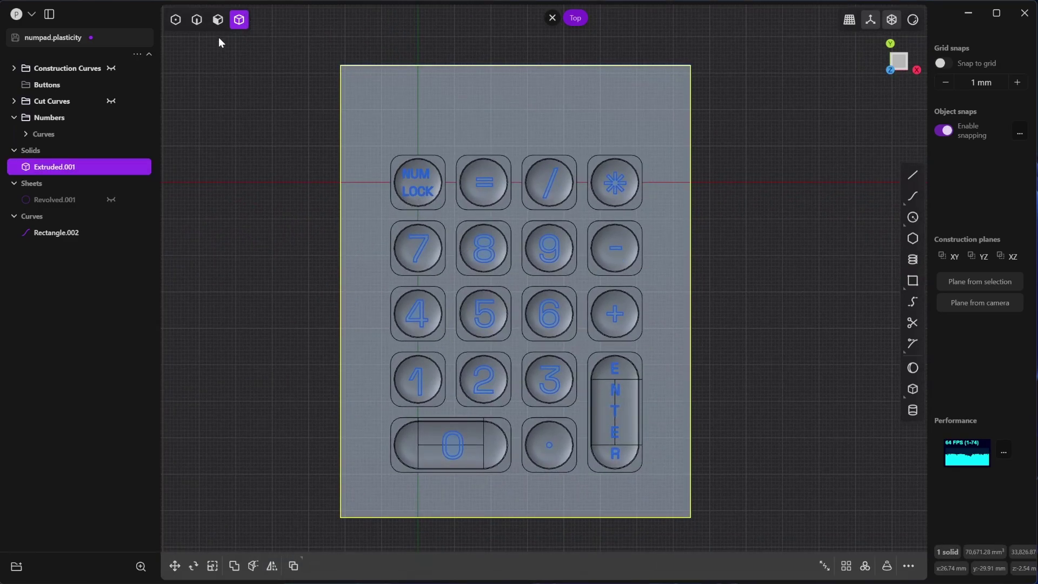
click(253, 93)
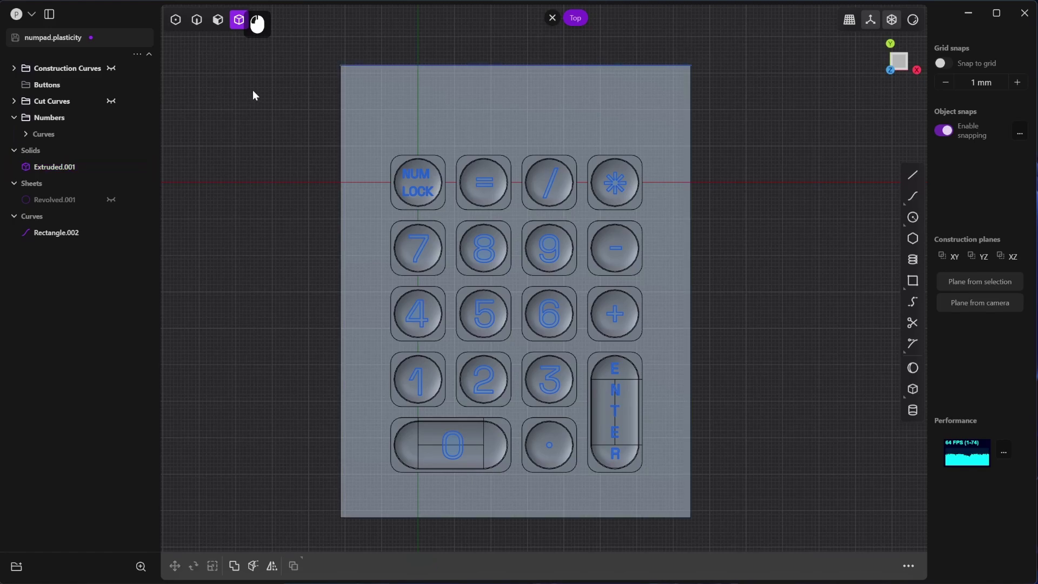
key(shift+i)
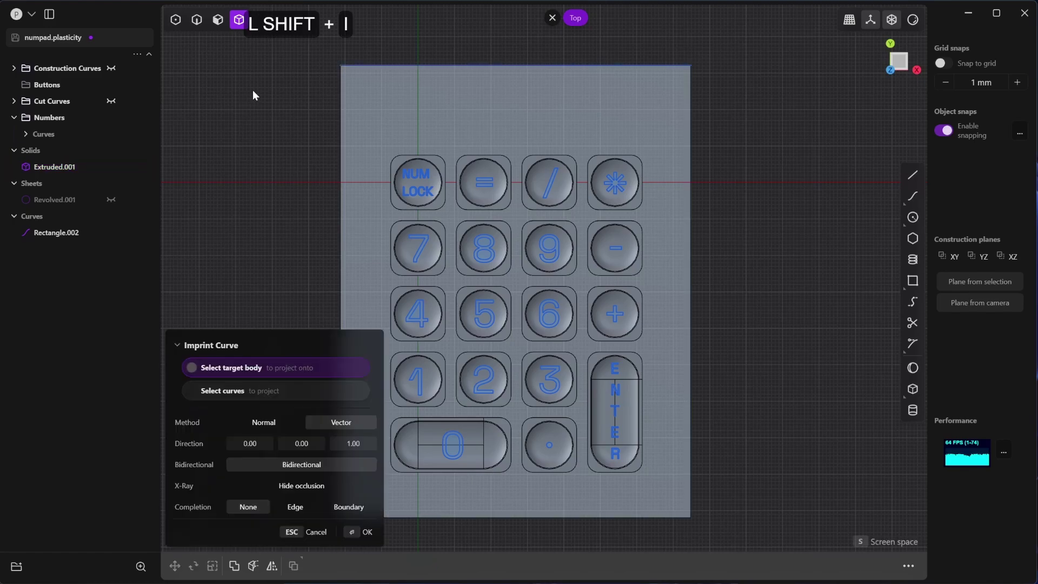
click(505, 95)
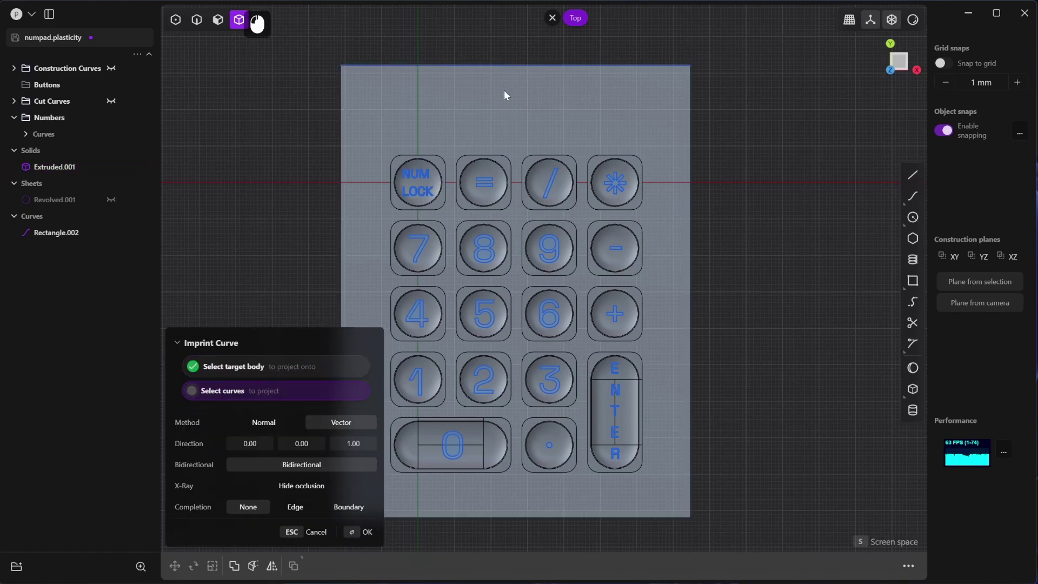
scroll(425, 198, up, 6)
shift+click(412, 194)
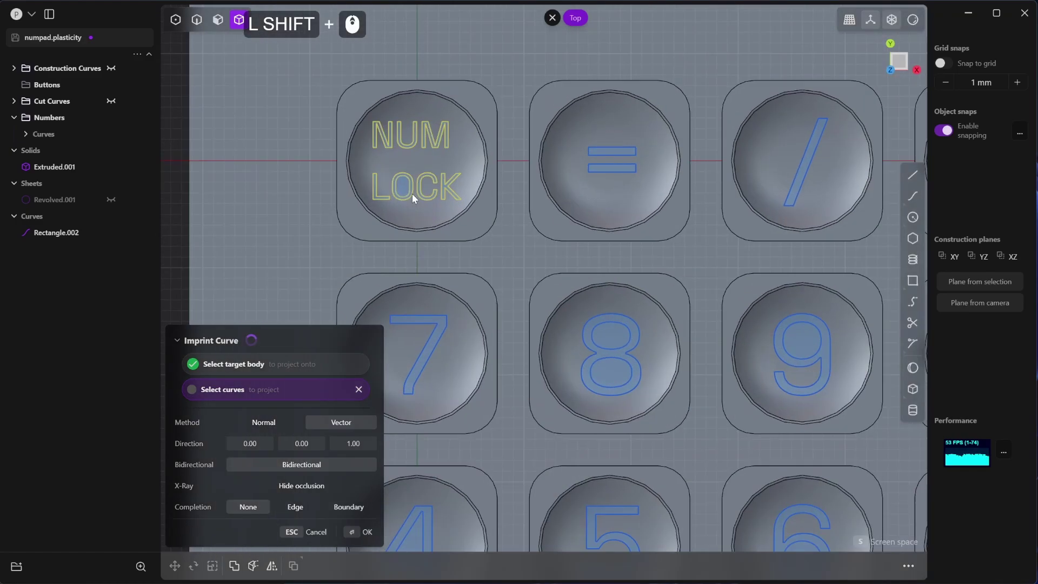
scroll(547, 263, down, 3)
middle_drag(547, 263, 537, 216)
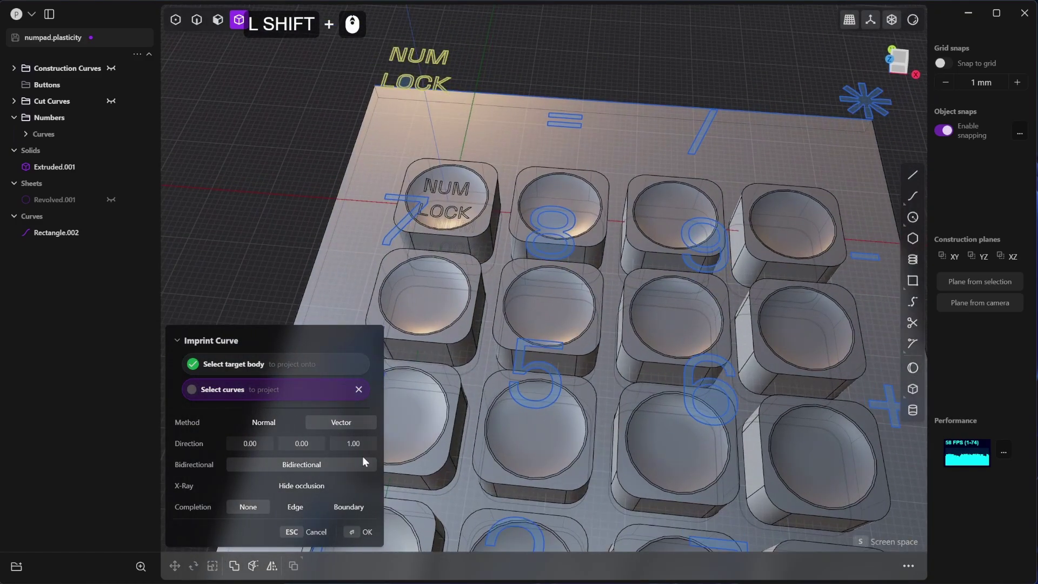
click(301, 488)
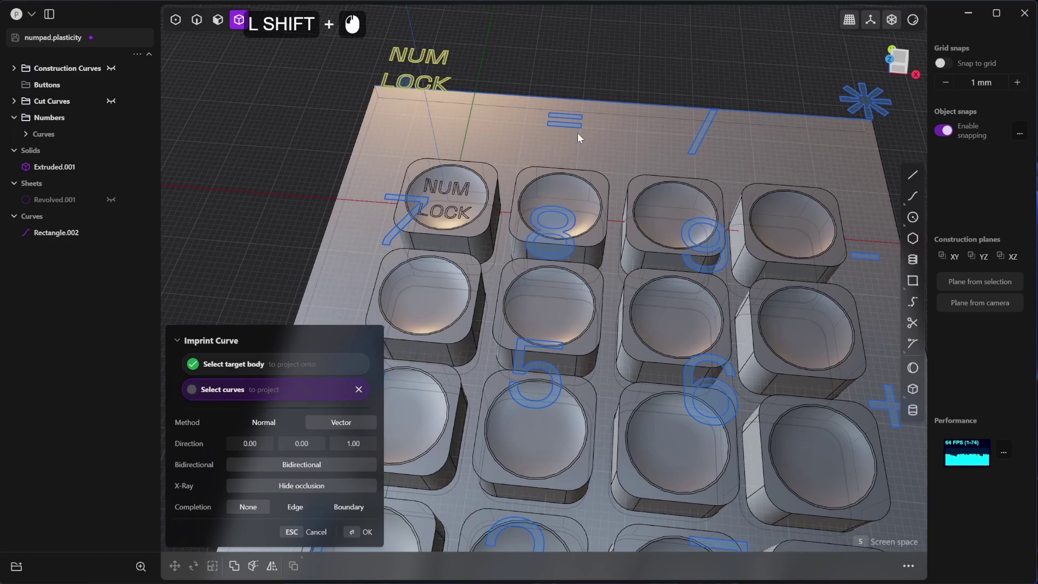
Step: Add all remaining digit, symbol and ENTER curves to the imprint and apply it to the key tops
shift+click(577, 116)
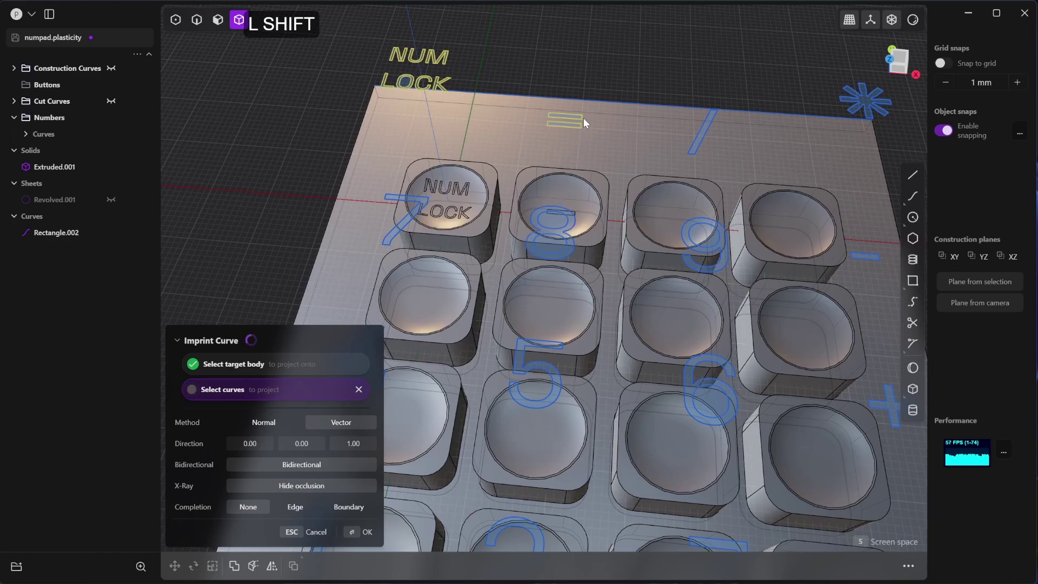
shift+click(701, 130)
shift+click(865, 100)
shift+click(718, 276)
shift+click(550, 246)
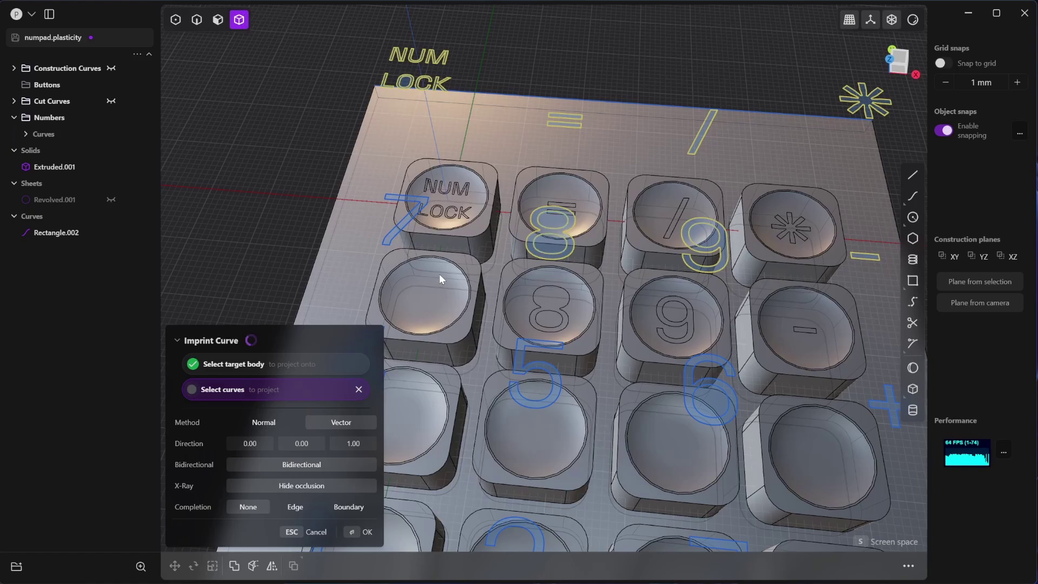
middle_drag(439, 274, 550, 277)
shift+drag(706, 274, 517, 215)
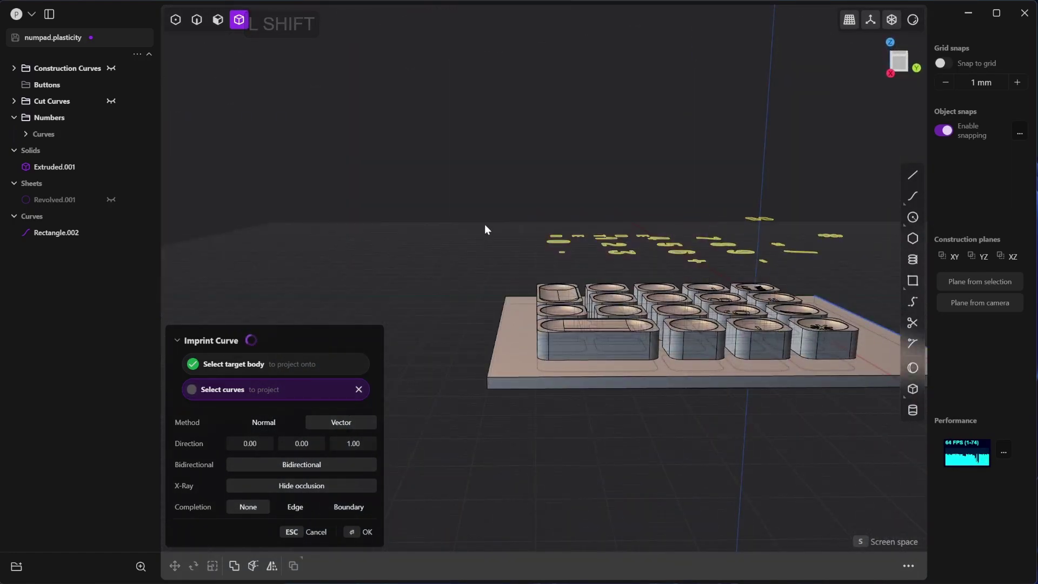
middle_drag(485, 224, 598, 343)
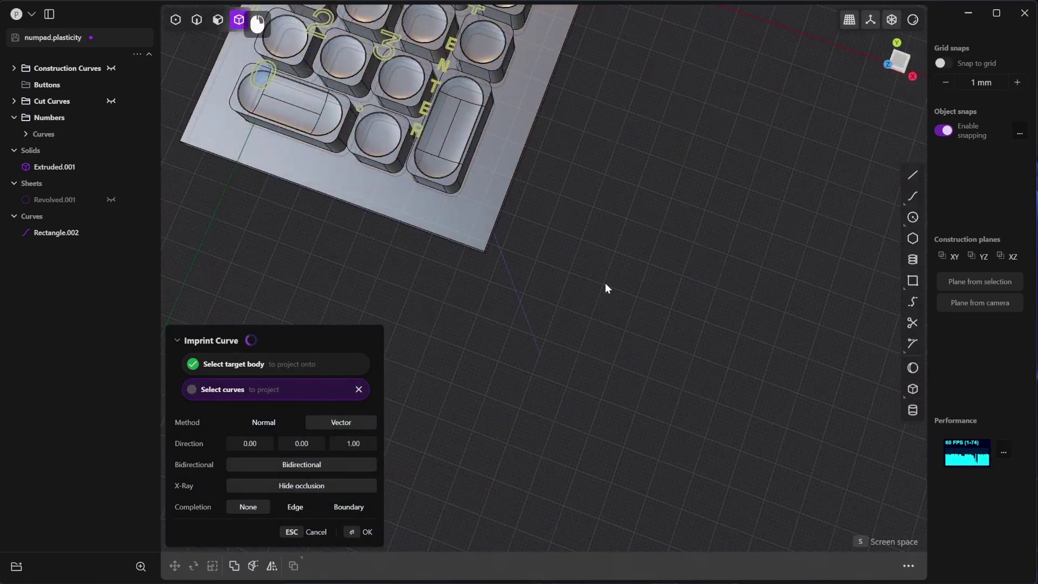
middle_drag(608, 287, 735, 278)
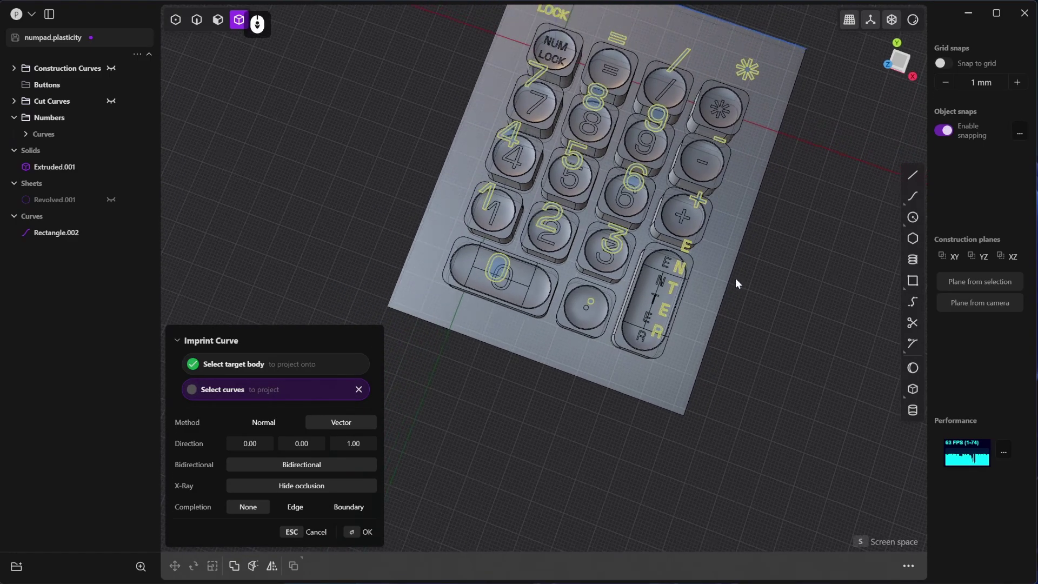
click(368, 533)
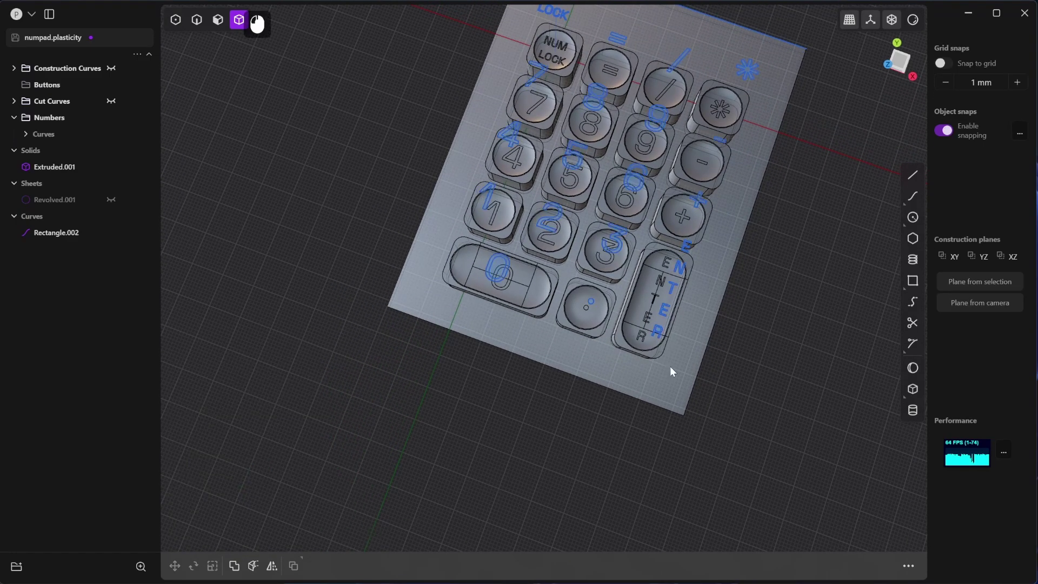
click(673, 365)
Step: Select all the label curves floating above the keypad and hide them
middle_drag(709, 349, 602, 325)
drag(441, 245, 769, 344)
click(197, 20)
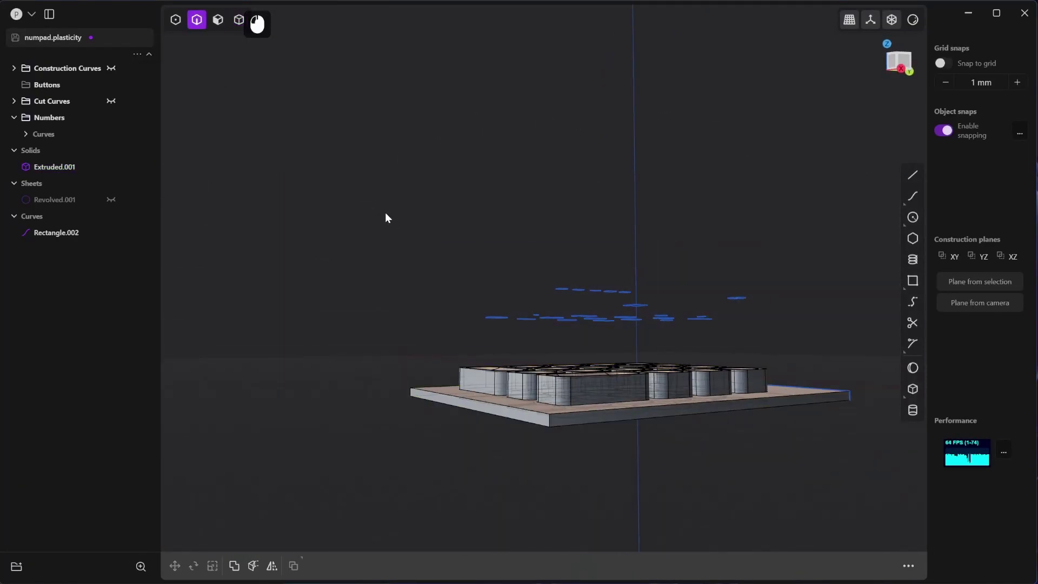
drag(386, 213, 794, 351)
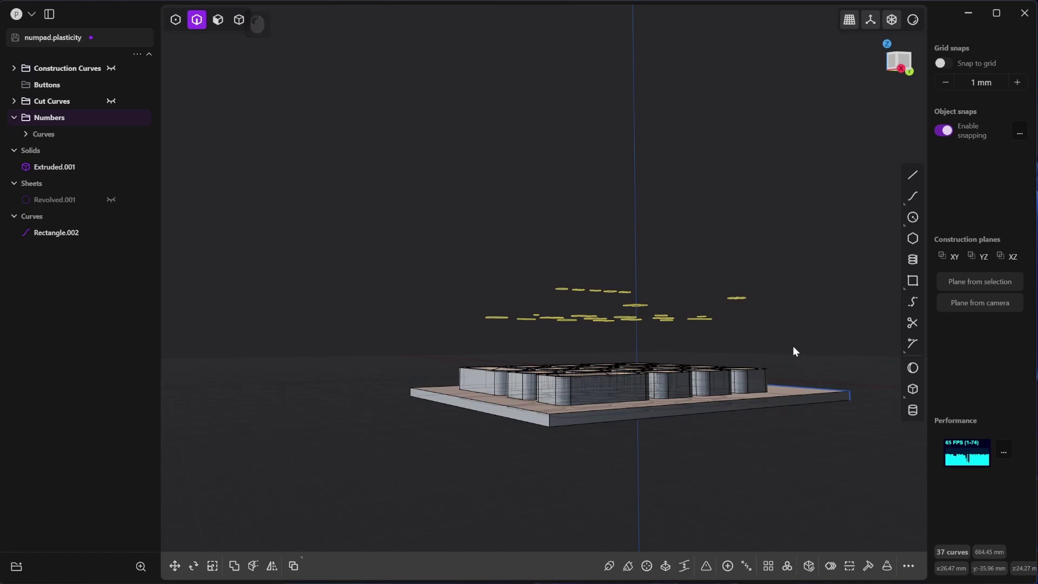
key(h)
Step: Select the imprinted letter faces of the NUM LOCK label on its key top
scroll(603, 253, up, 10)
key(3)
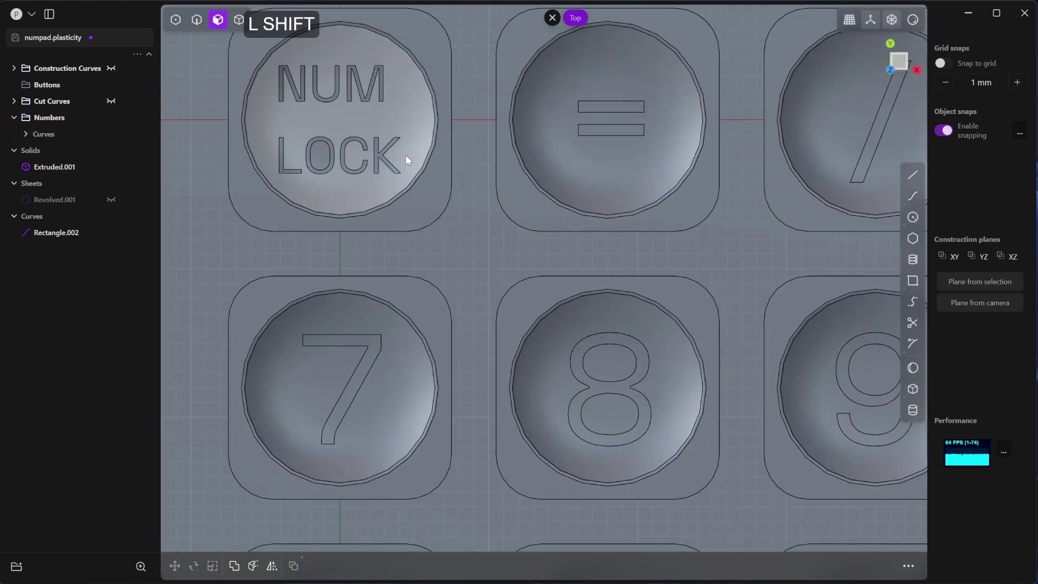
shift+click(377, 157)
shift+click(343, 155)
shift+click(309, 156)
shift+click(281, 156)
shift+click(306, 95)
shift+click(315, 86)
Step: Add the imprinted digit and symbol faces on the remaining round keys and the 0 key to the face selection
shift+click(577, 369)
scroll(579, 369, down, 3)
shift+middle_drag(579, 369, 421, 308)
shift+click(629, 134)
shift+click(816, 134)
shift+click(650, 315)
shift+click(821, 321)
shift+click(817, 510)
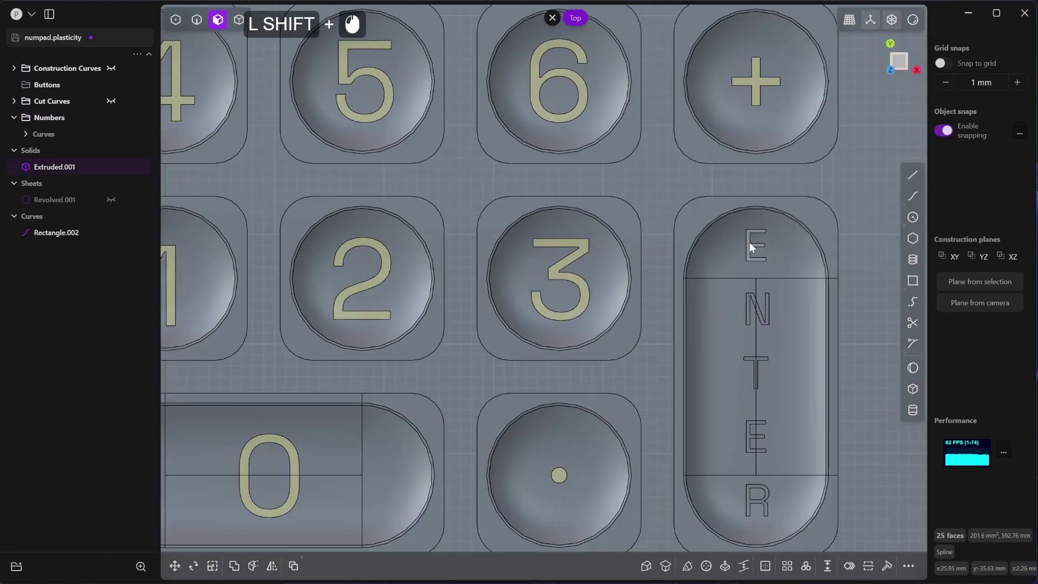
Step: Add all the imprinted letter faces of the ENTER label, including both halves of the split letters
shift+click(749, 243)
shift+click(749, 311)
shift+click(767, 310)
shift+click(750, 358)
shift+click(762, 359)
shift+click(764, 449)
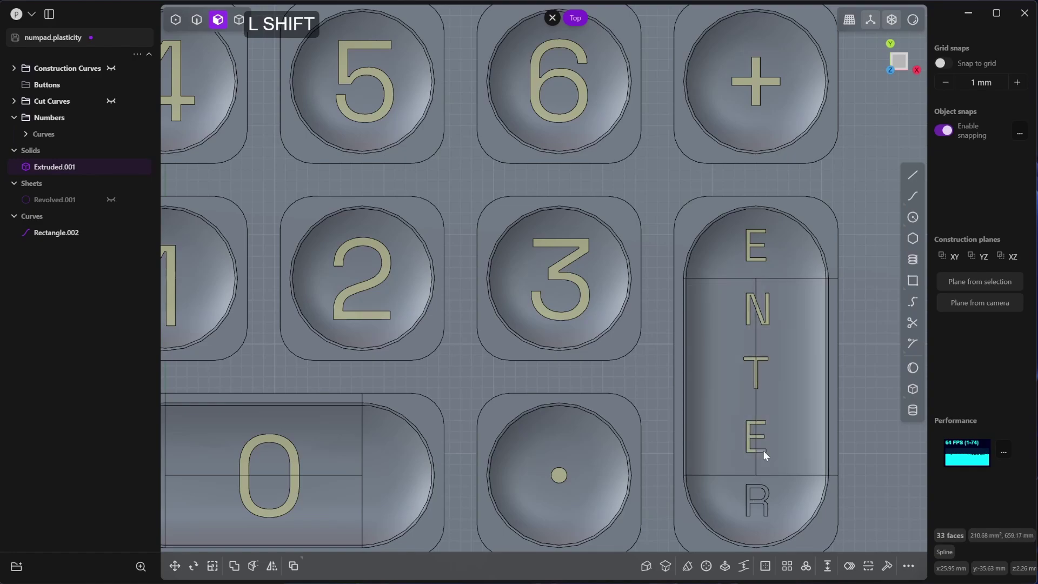
shift+click(748, 498)
Step: Extrude the selected label faces with a distance of 0.5 mm, cutting the labels into the keypad body
scroll(719, 364, down, 10)
middle_drag(719, 364, 618, 327)
scroll(617, 327, up, 5)
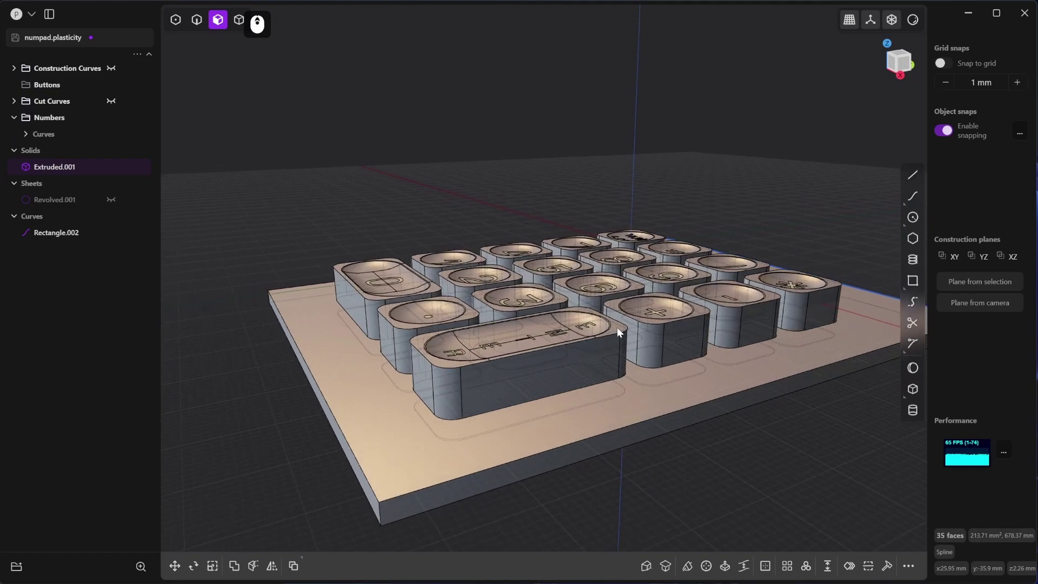
key(e)
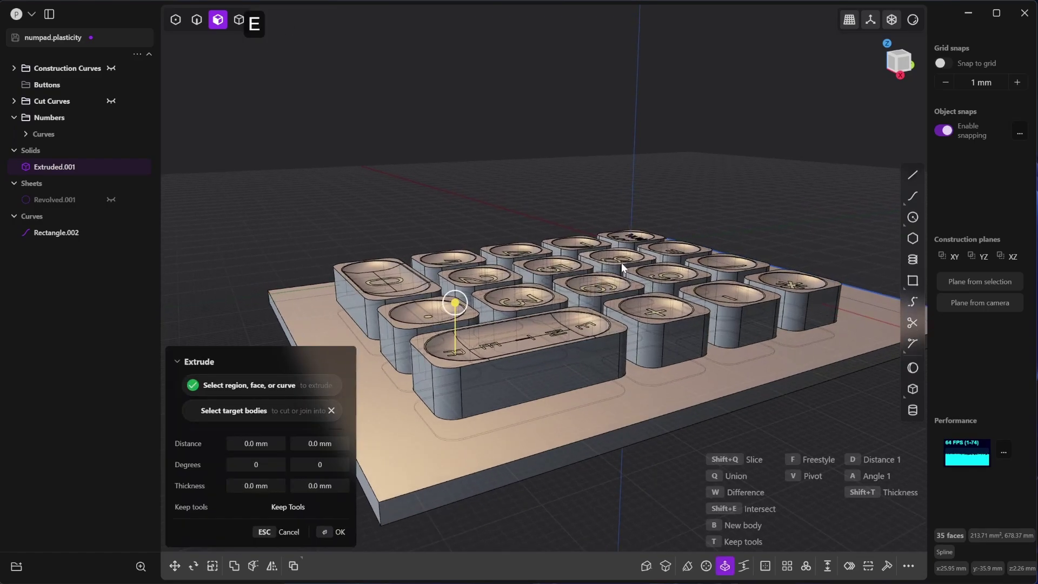
drag(458, 304, 456, 303)
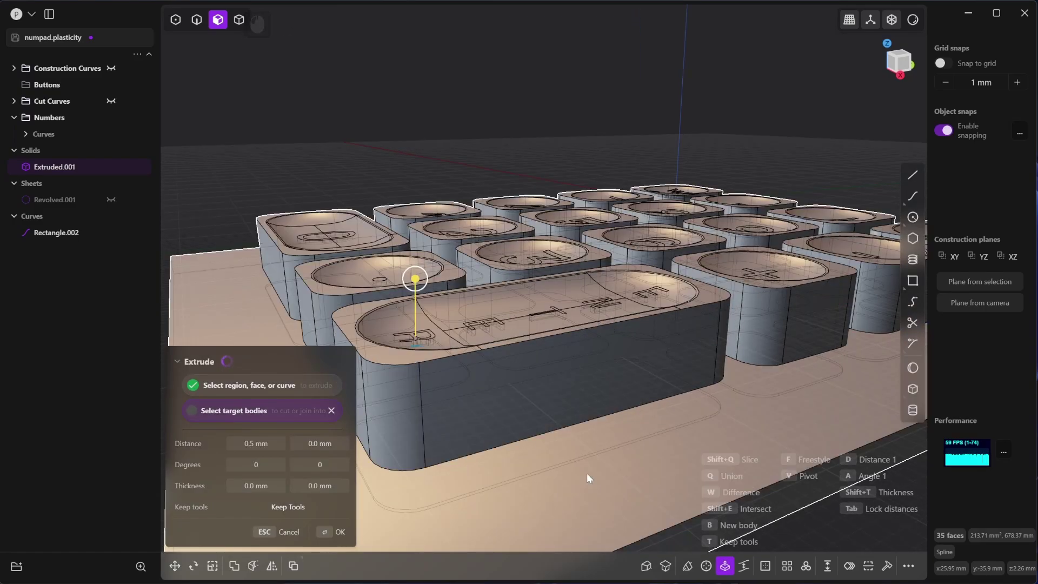
click(588, 475)
scroll(586, 473, down, 2)
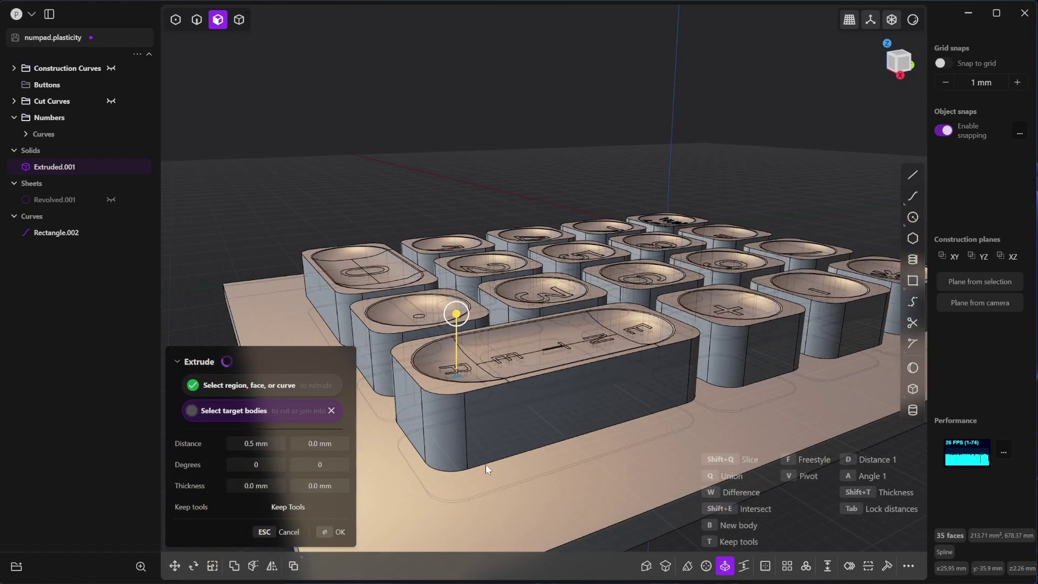
click(342, 533)
scroll(684, 437, down, 4)
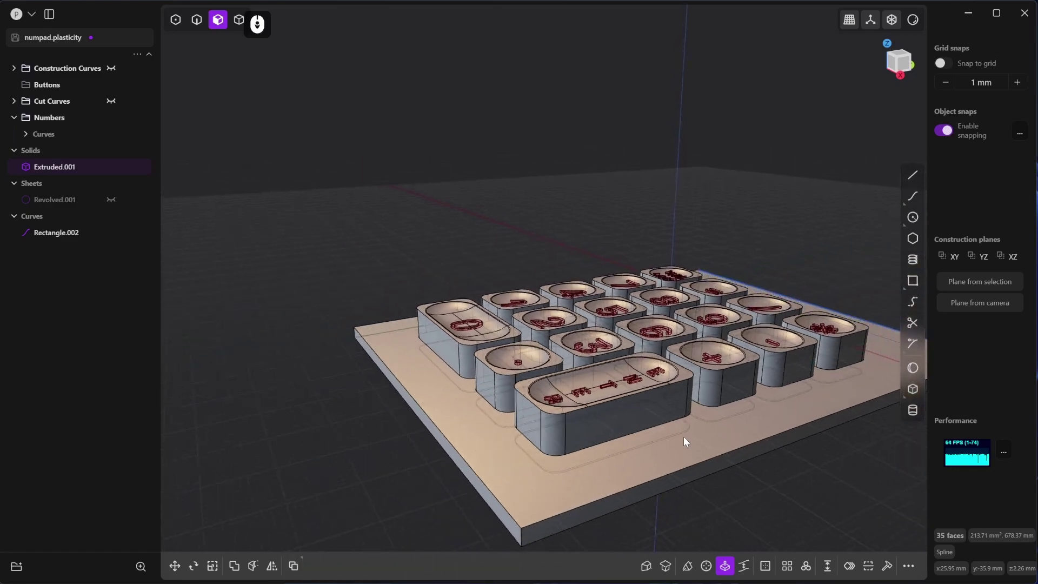
Step: Examine the engraved labels on the keypad body from the top and from the side
middle_drag(624, 358, 711, 436)
click(673, 402)
scroll(675, 358, up, 1)
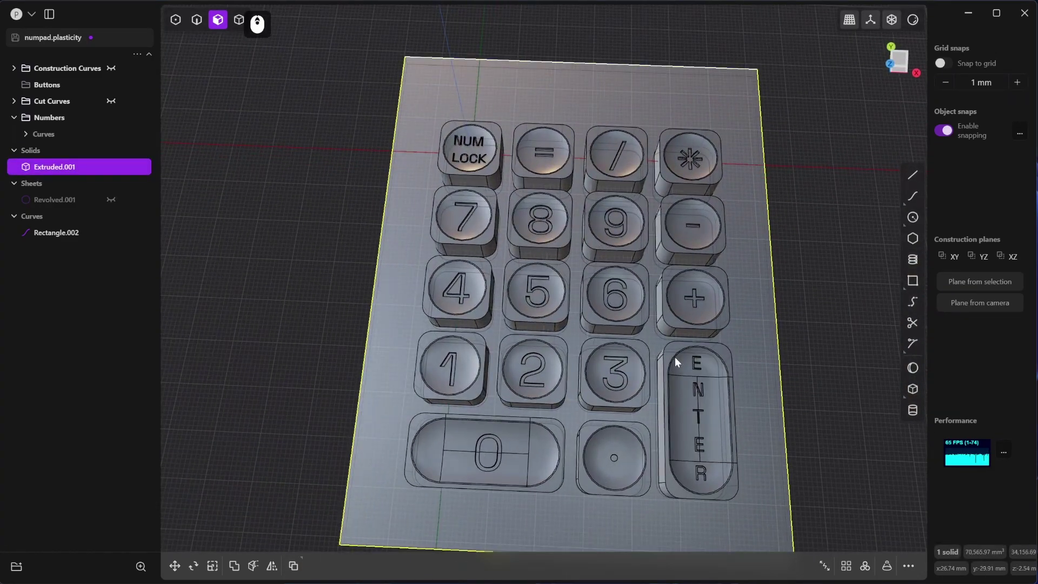
scroll(676, 358, down, 1)
key(KP_7)
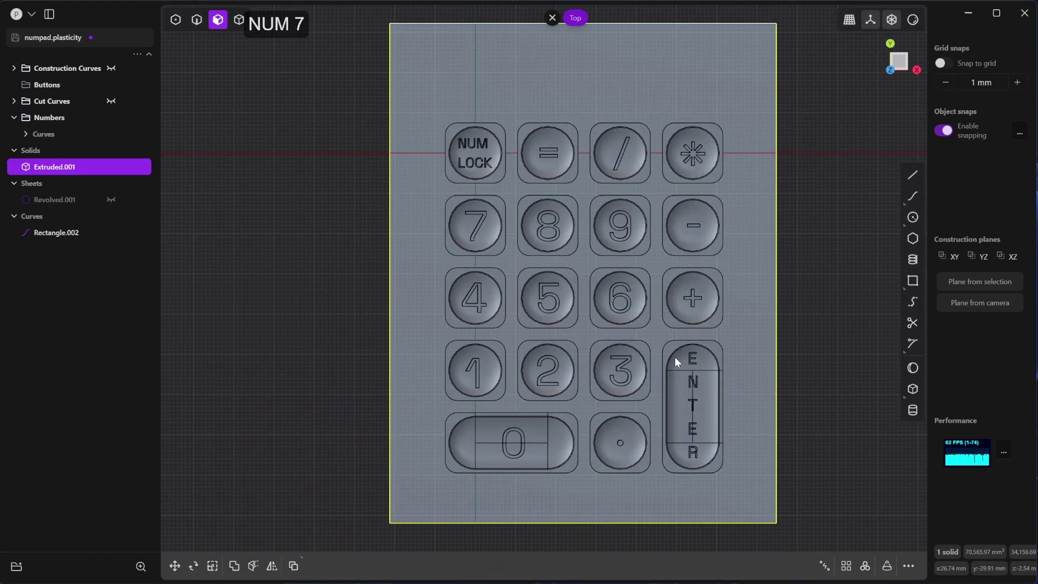
shift+middle_drag(762, 323, 684, 315)
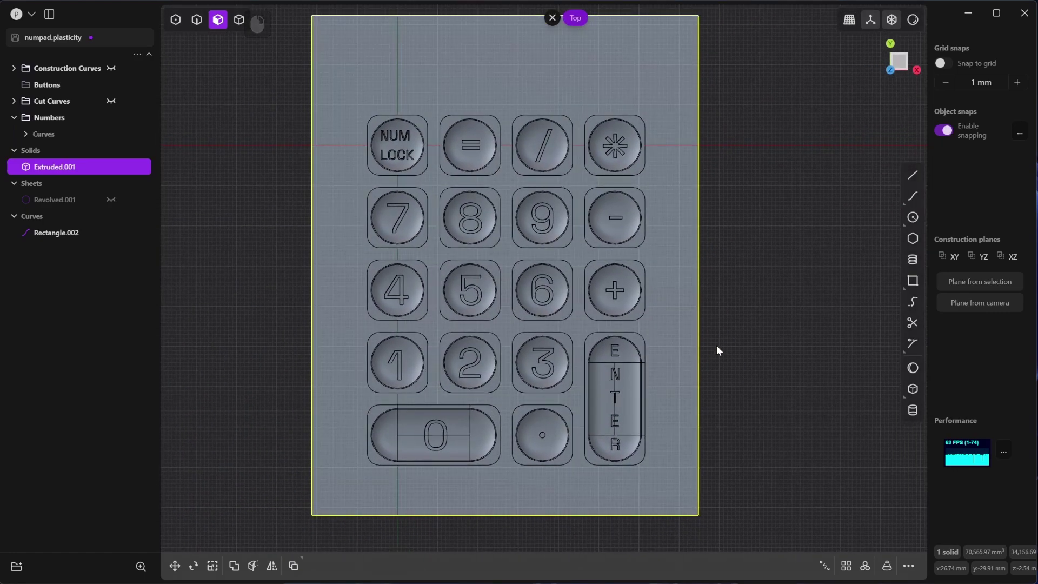
middle_drag(752, 358, 696, 473)
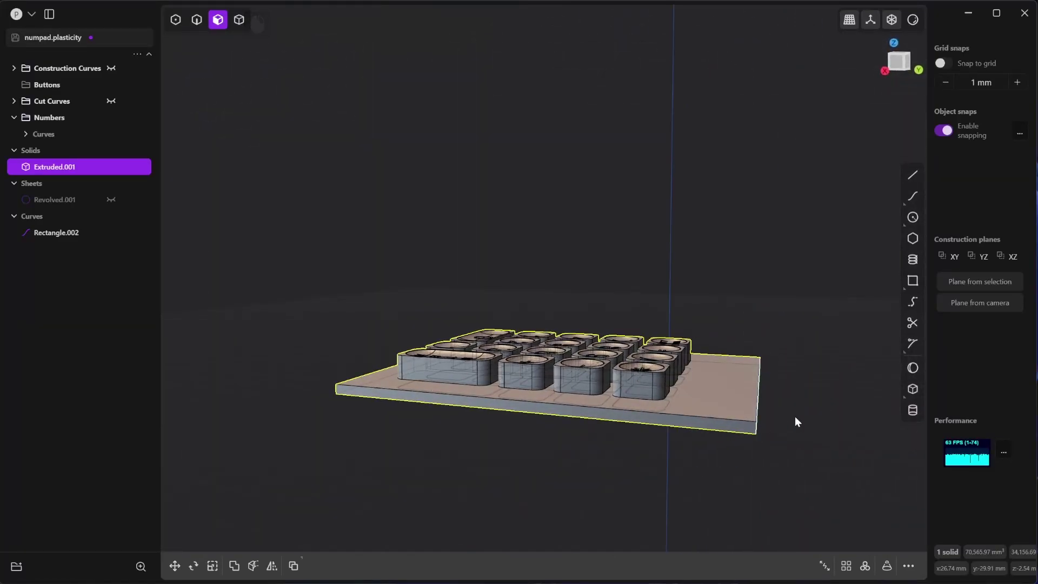
middle_drag(795, 417, 741, 403)
click(799, 450)
Step: Delete the leftover curve Rectangle.002
key(3)
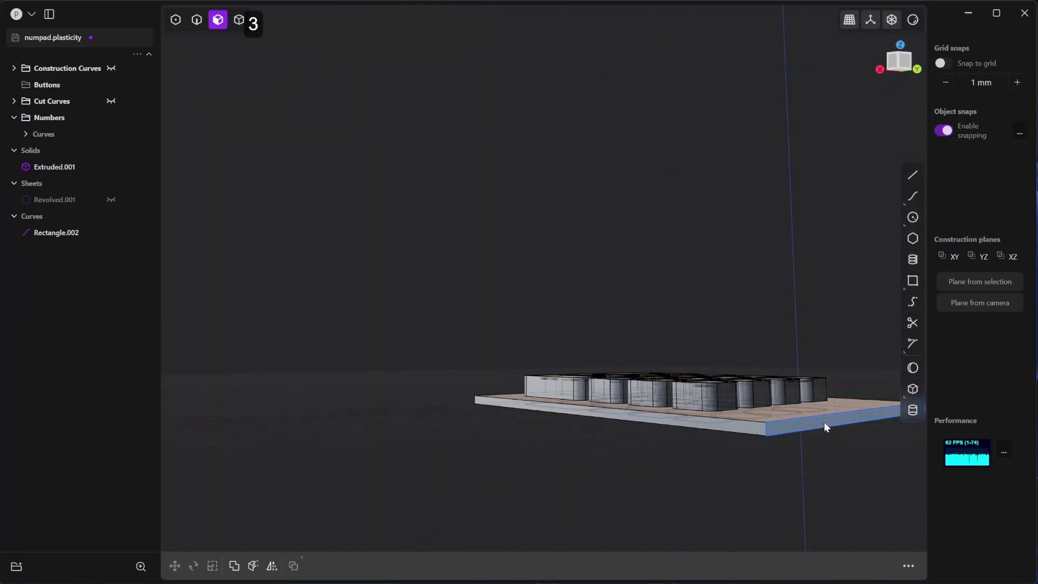
click(824, 422)
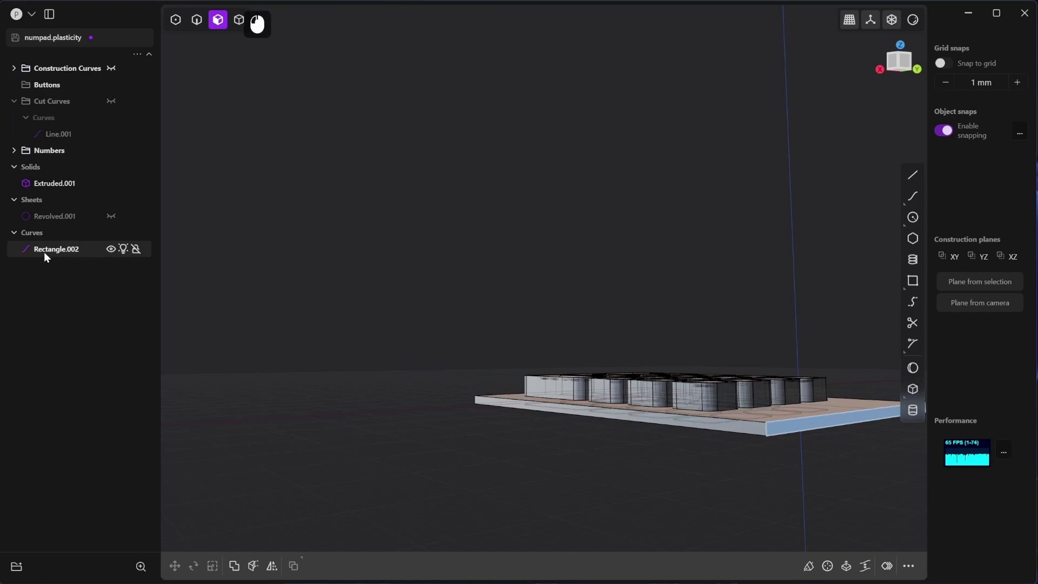
click(44, 252)
key(Delete)
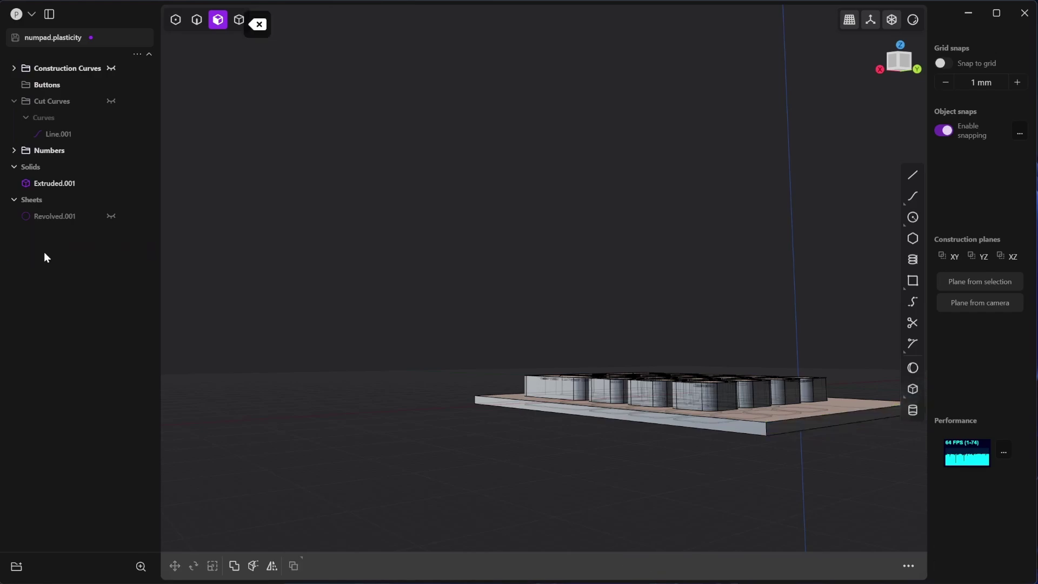
Step: Draw a horizontal line about 103 mm long in front view along the X axis, crossing the keys above the base plate
middle_drag(332, 395, 581, 439)
key(KP_1)
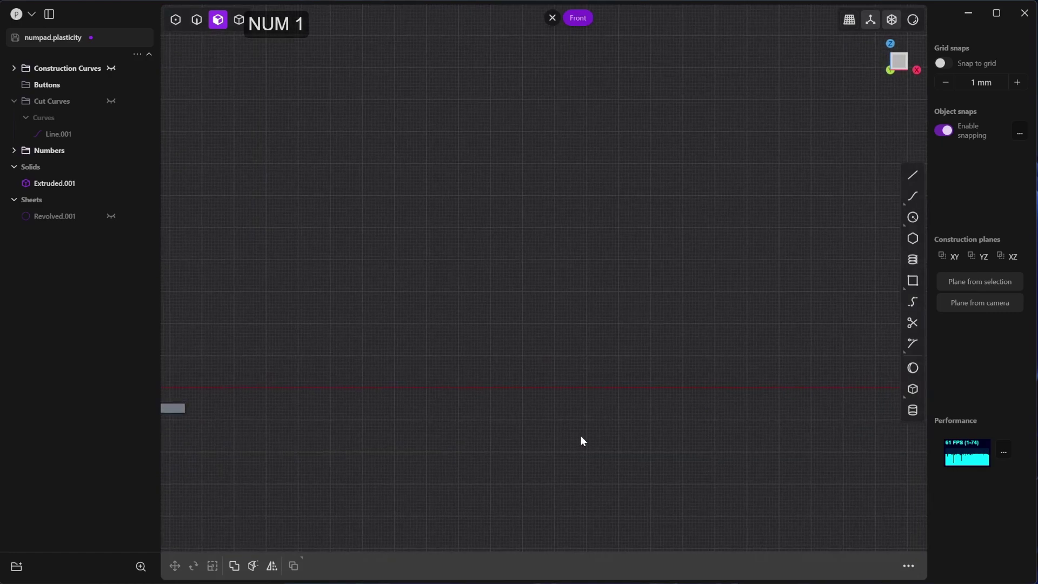
shift+middle_drag(417, 441, 755, 423)
scroll(658, 404, up, 3)
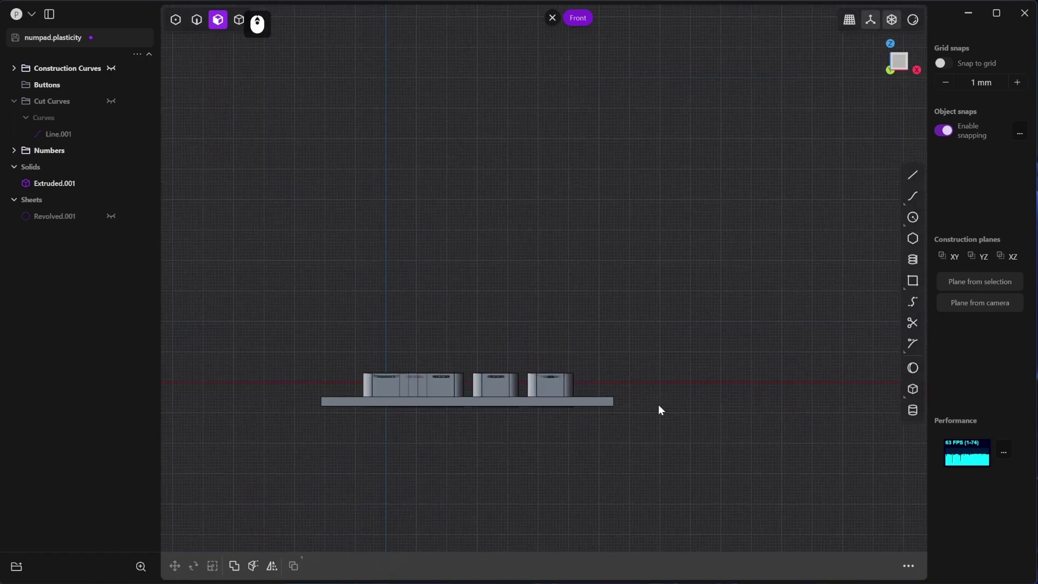
click(913, 175)
click(628, 382)
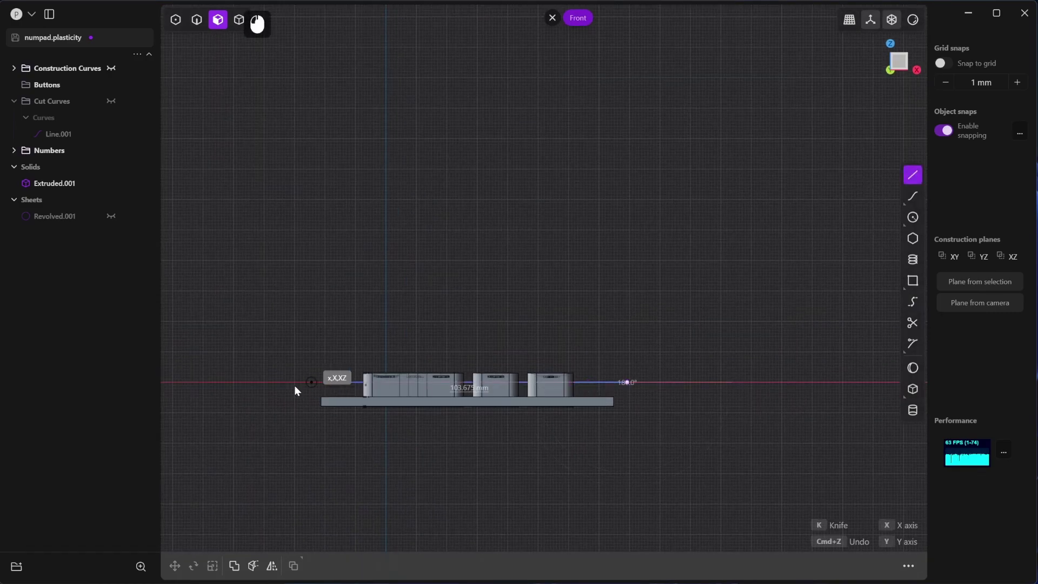
click(313, 383)
Step: Cut the keypad body with the new line to separate the key tops from the base plate
middle_drag(314, 382, 679, 407)
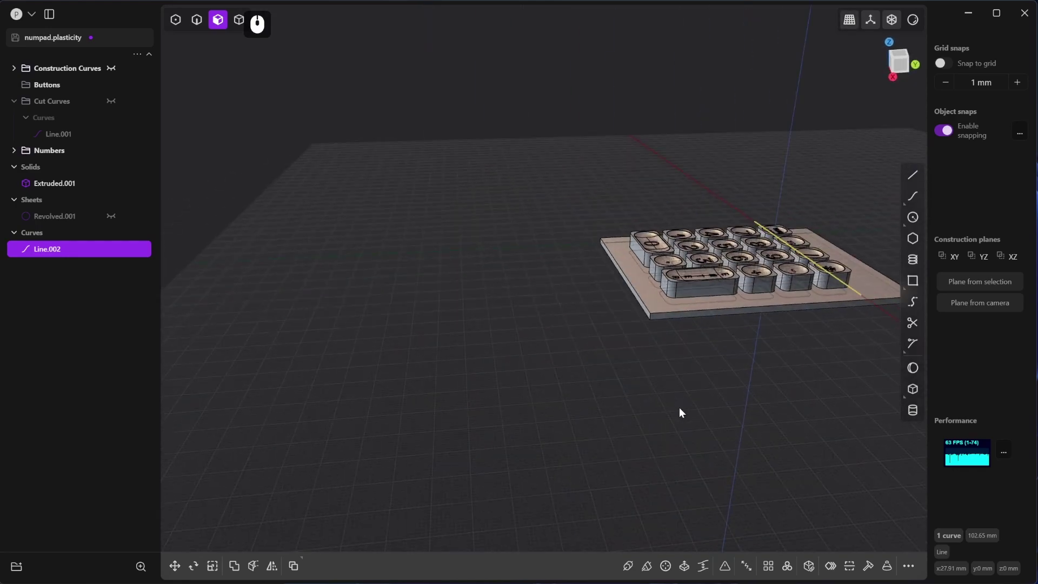
middle_drag(780, 405, 700, 329)
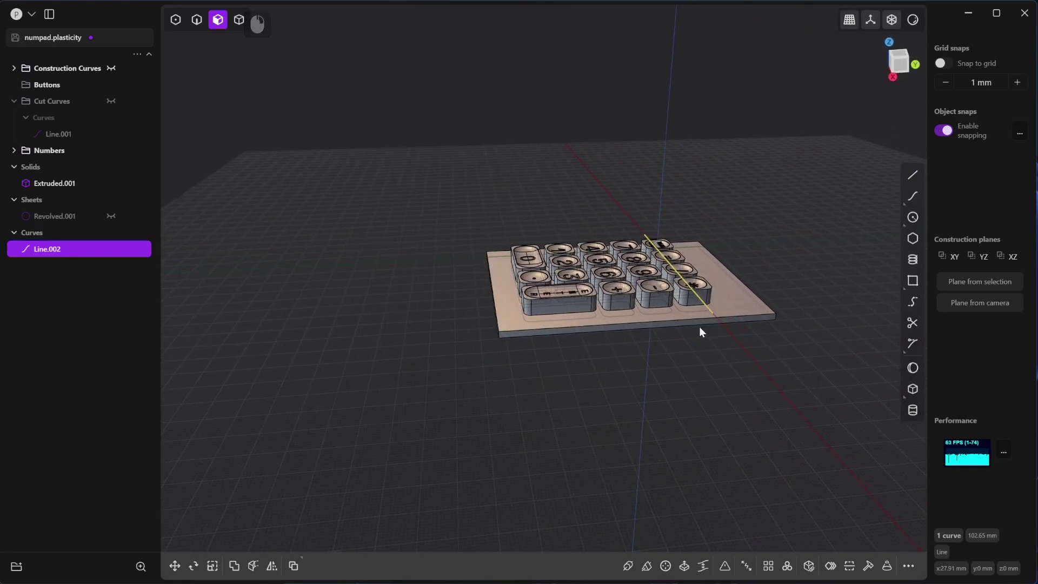
key(c)
click(343, 532)
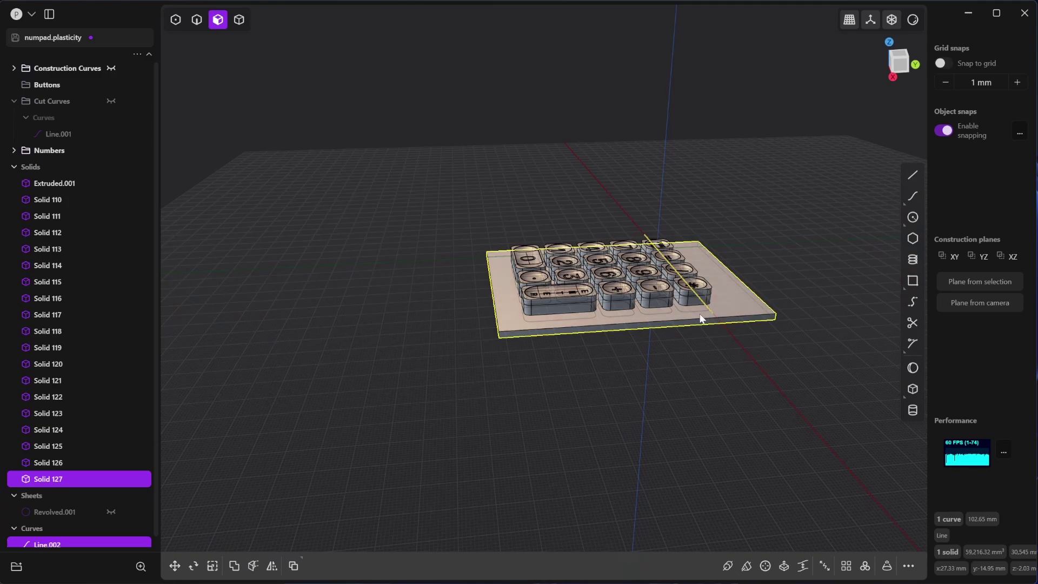
Step: Move the cutting line Line.002 into the Construction Curves group
scroll(95, 497, down, 1)
click(236, 488)
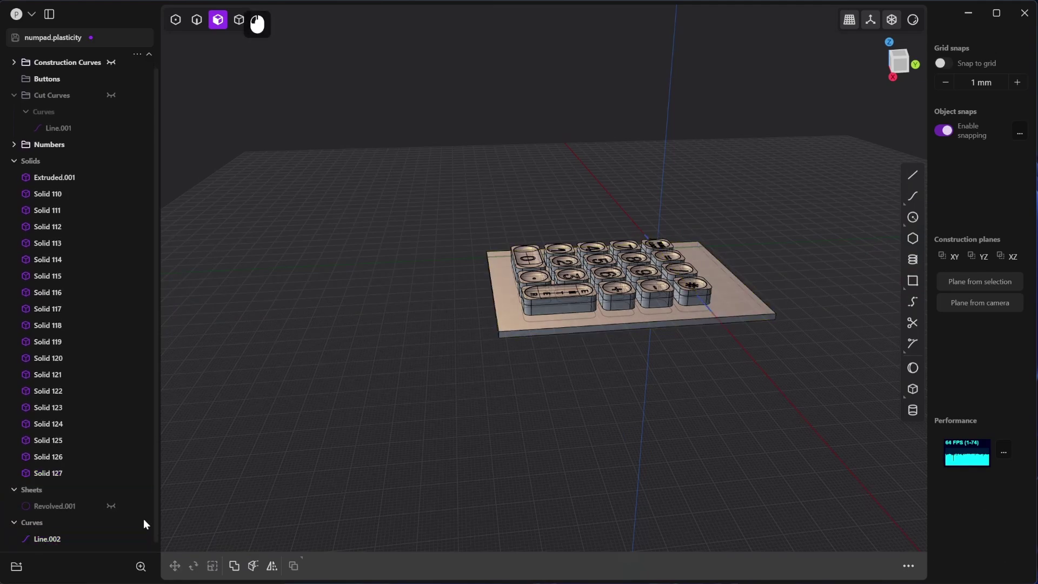
drag(54, 536, 83, 72)
middle_drag(247, 345, 312, 357)
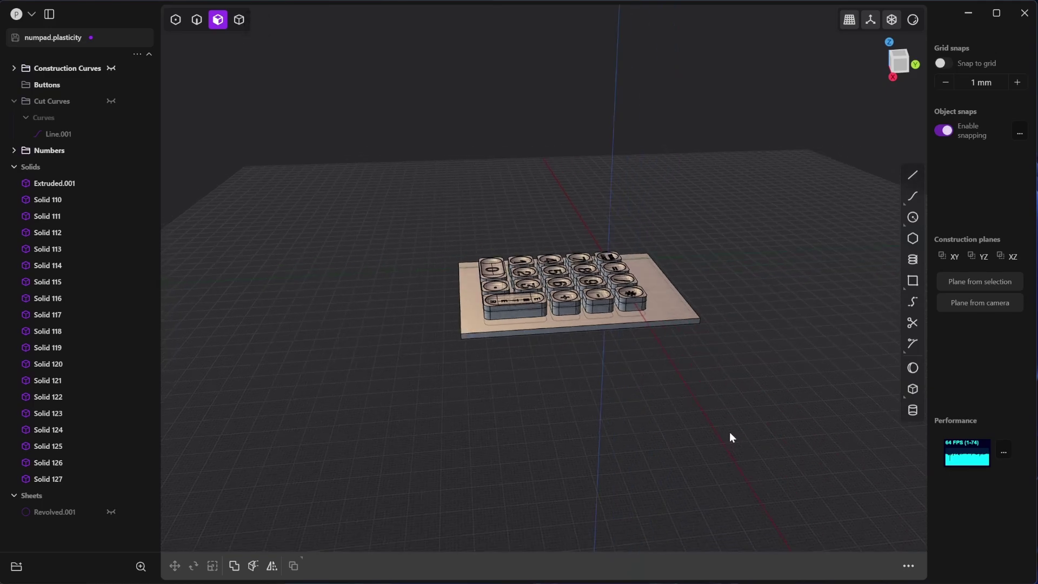
Step: Select the base plate solid below the cut in front view and delete it
key(KP_1)
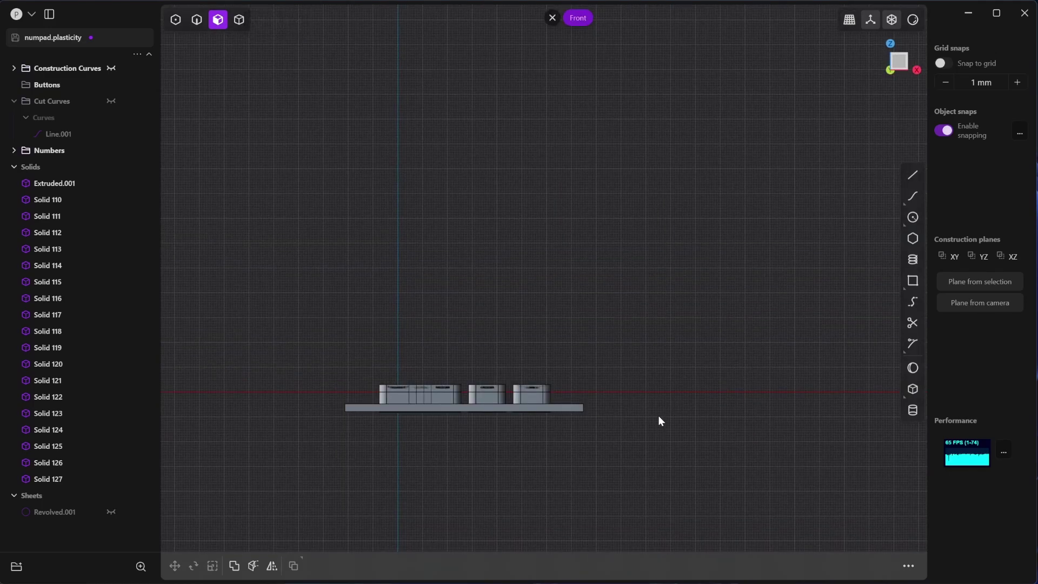
key(4)
drag(618, 399, 260, 424)
key(Delete)
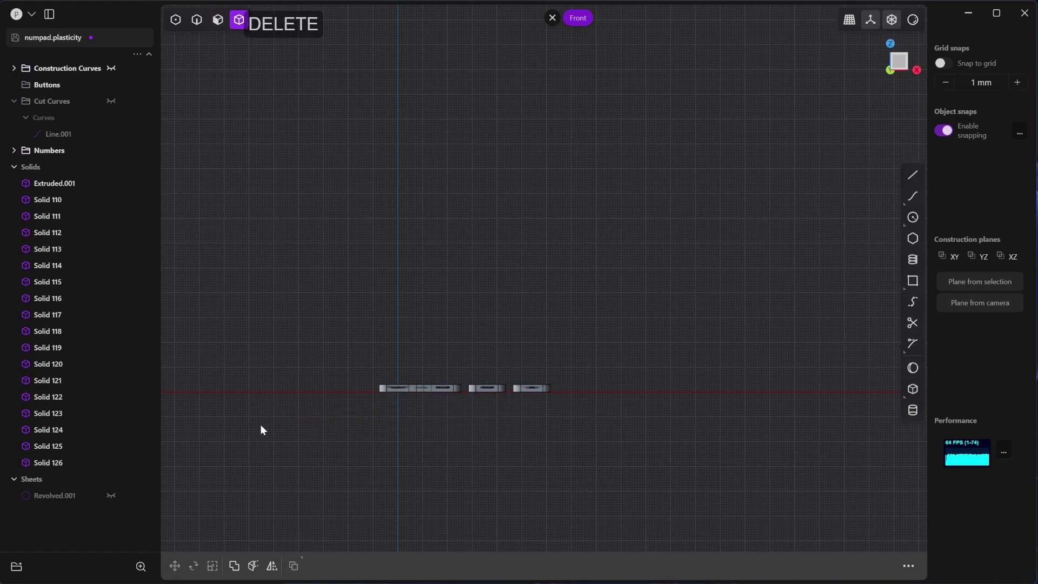
Step: Select all the key solids from Extruded.001 to Solid 126, move them into the Buttons group, and save the file
middle_drag(397, 378, 574, 250)
key(KP_7)
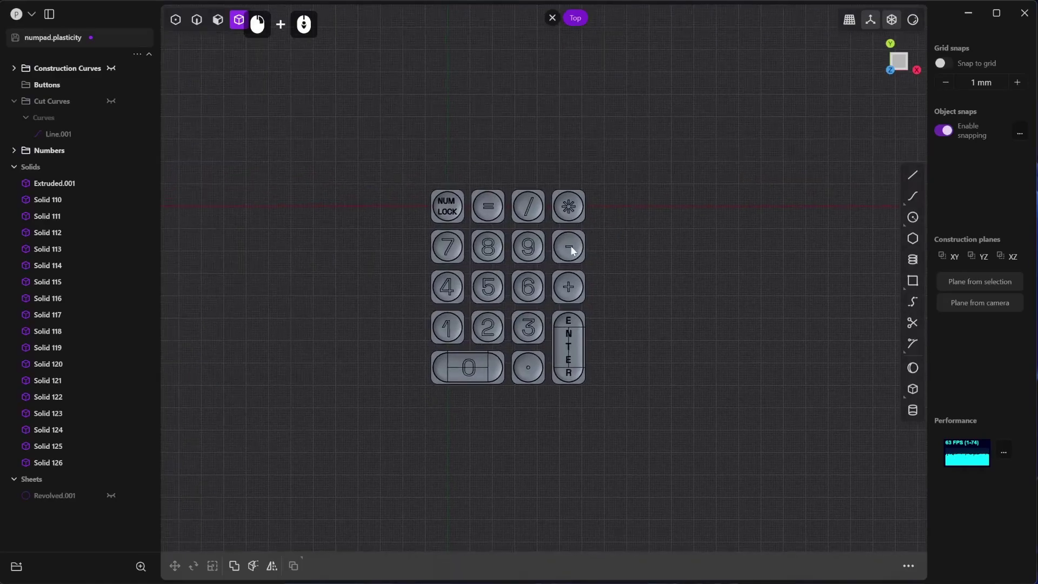
scroll(570, 249, up, 2)
click(60, 463)
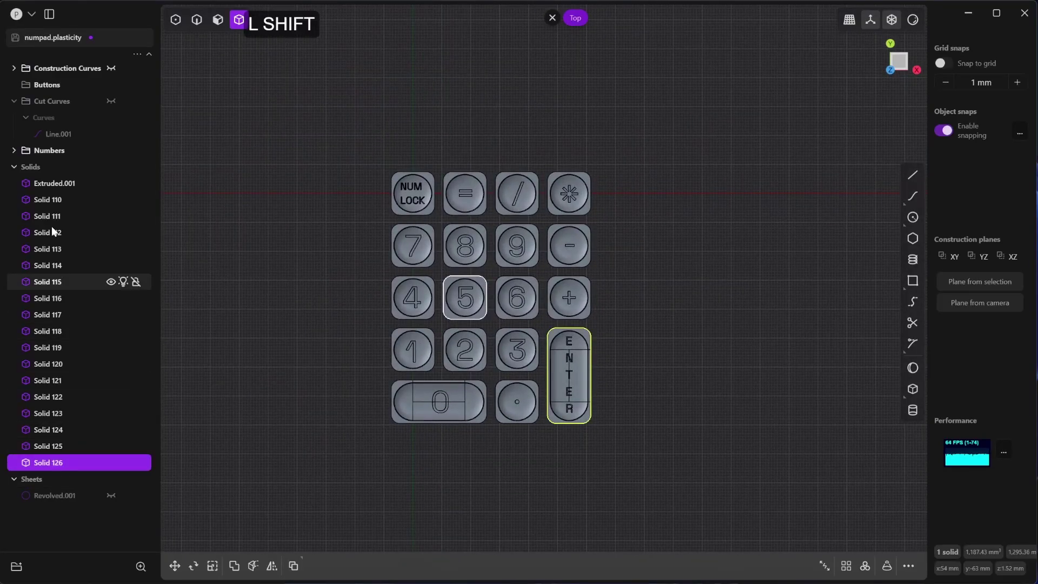
shift+click(49, 184)
drag(47, 182, 47, 86)
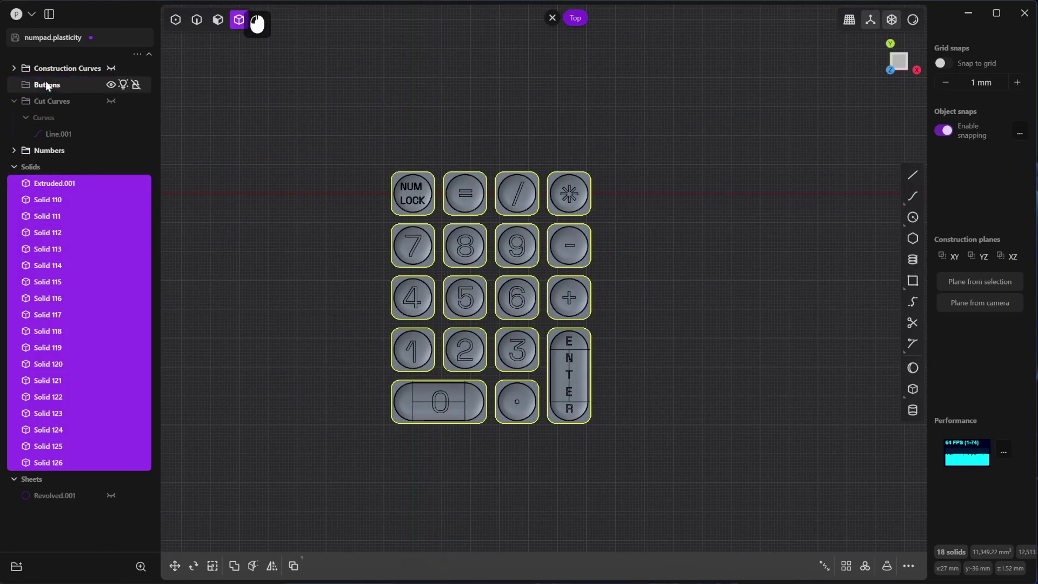
drag(38, 184, 35, 87)
click(287, 355)
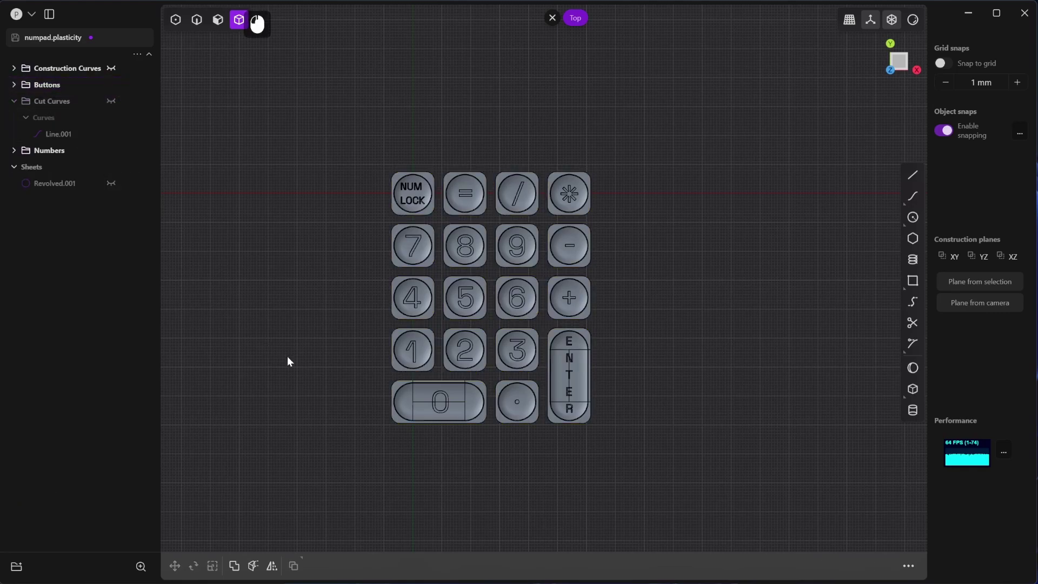
key(ctrl+s)
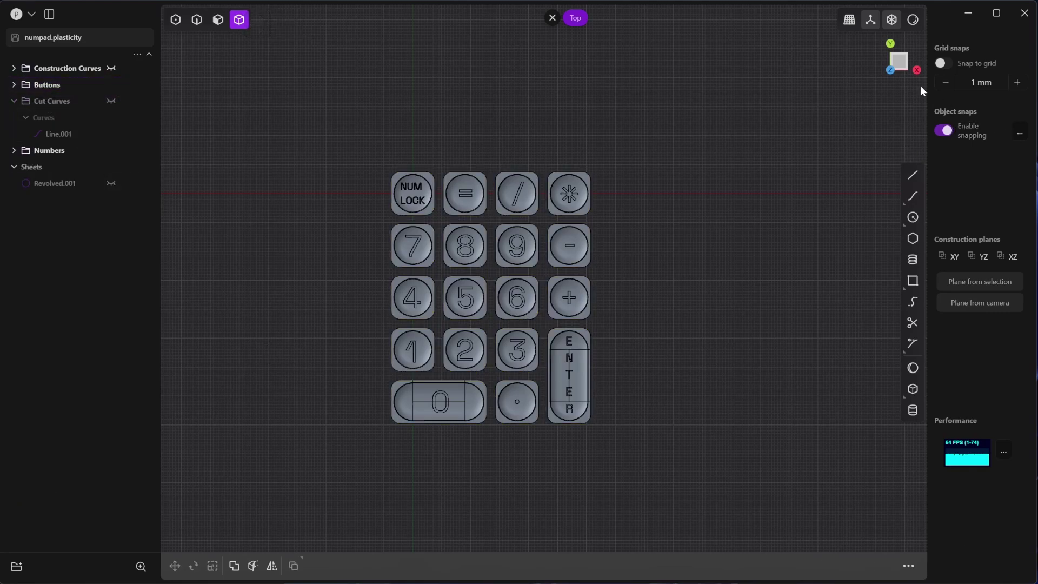
Step: Shade the keys with a glossy grey matcap and turn off the edge display
middle_drag(657, 289, 667, 238)
mouse_move(907, 21)
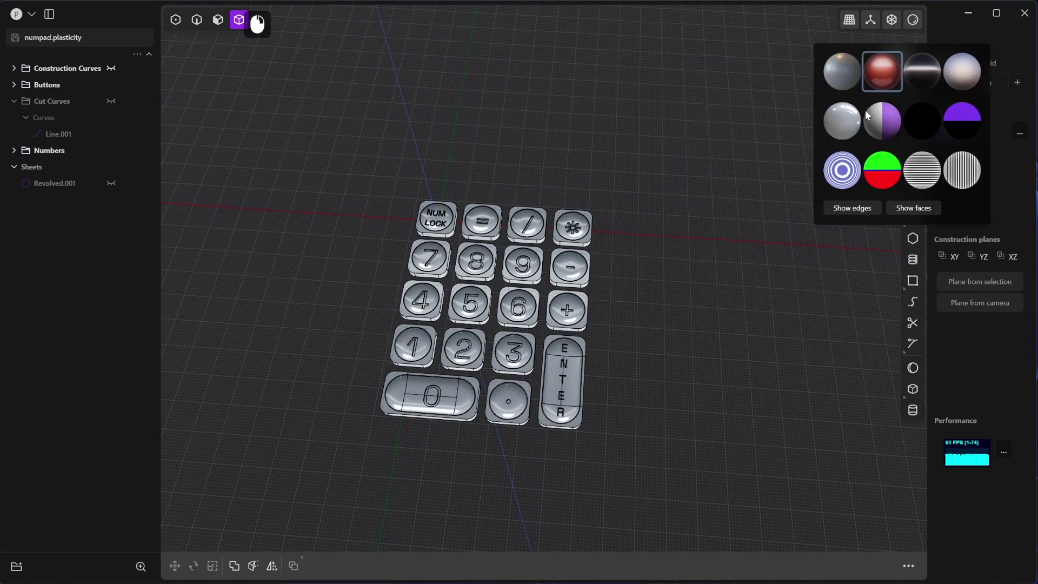
click(833, 209)
scroll(585, 337, up, 5)
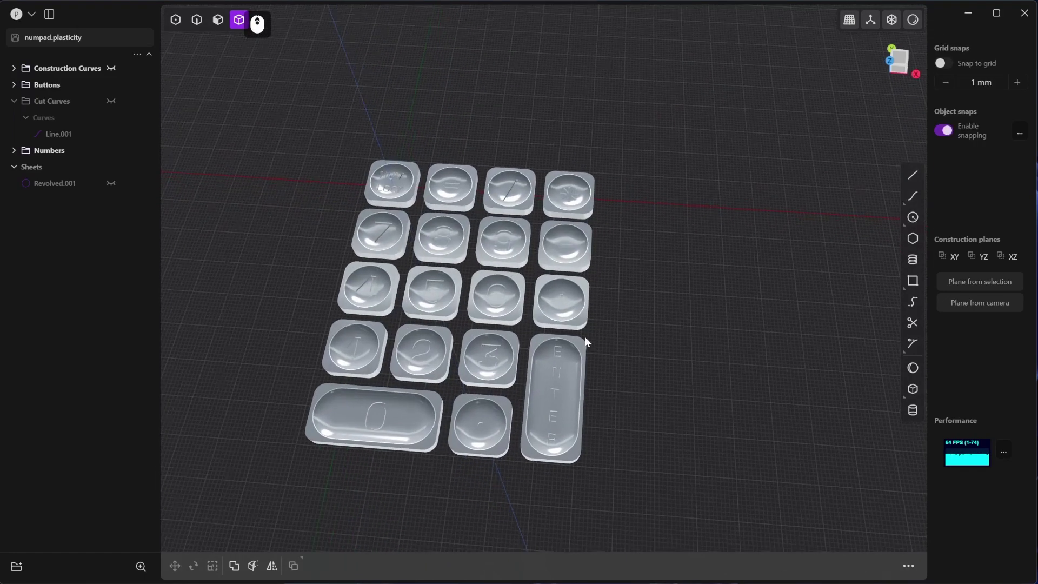
middle_drag(638, 306, 844, 62)
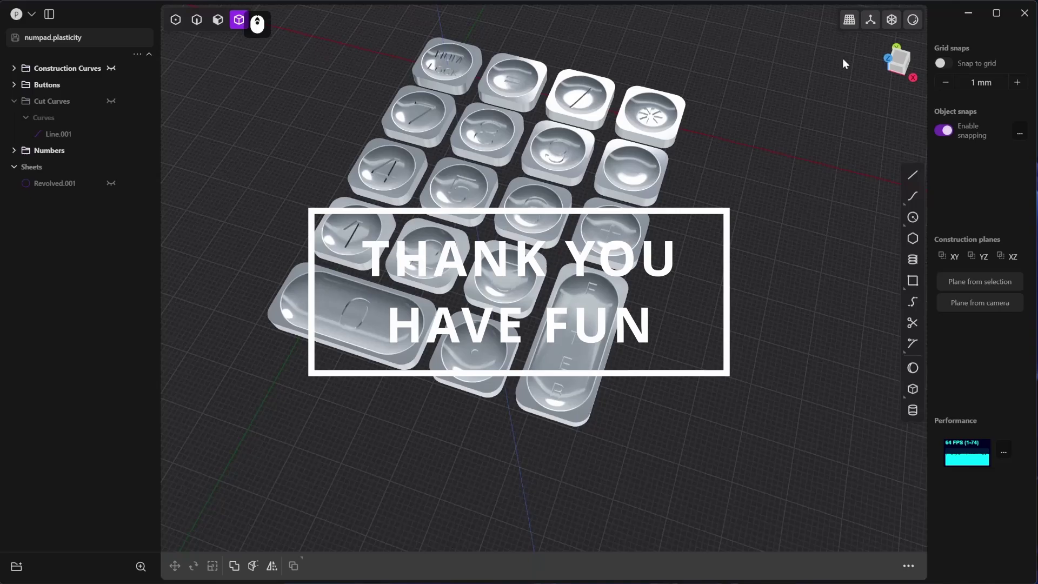
Step: Change the viewport matcap to the red one to show off the finished keys
right_click(908, 21)
click(877, 77)
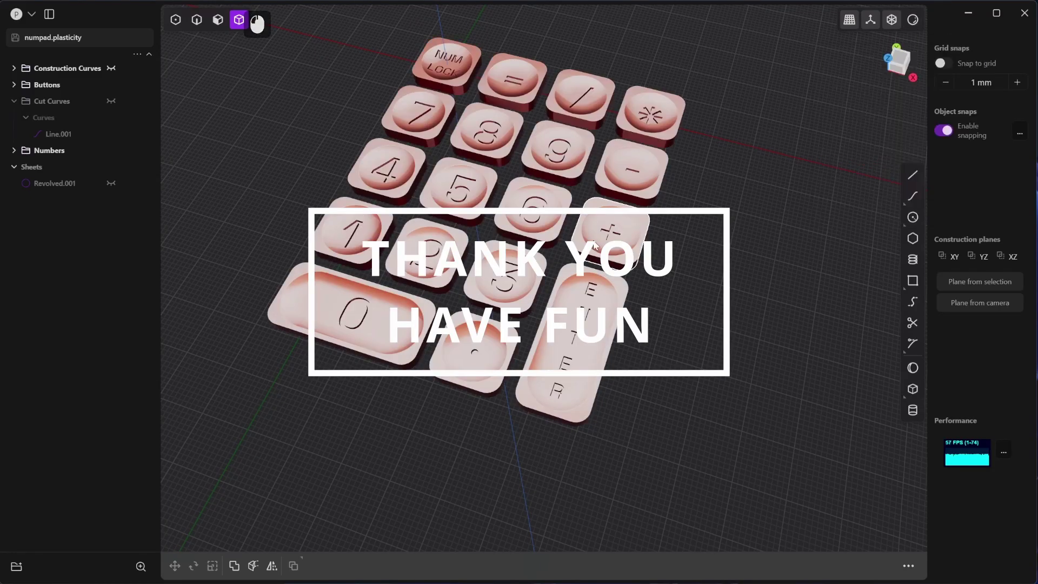
scroll(575, 260, up, 3)
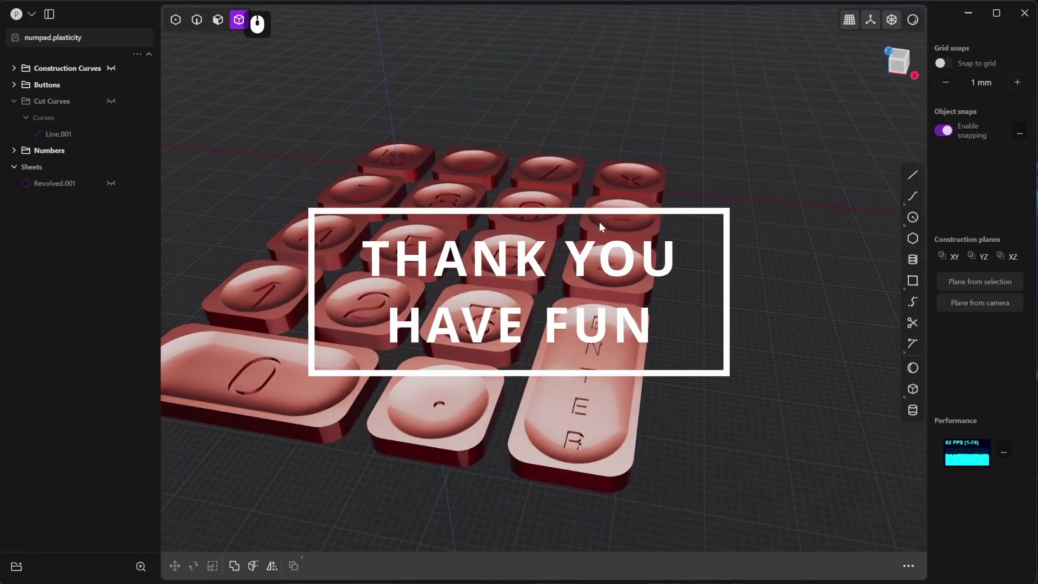